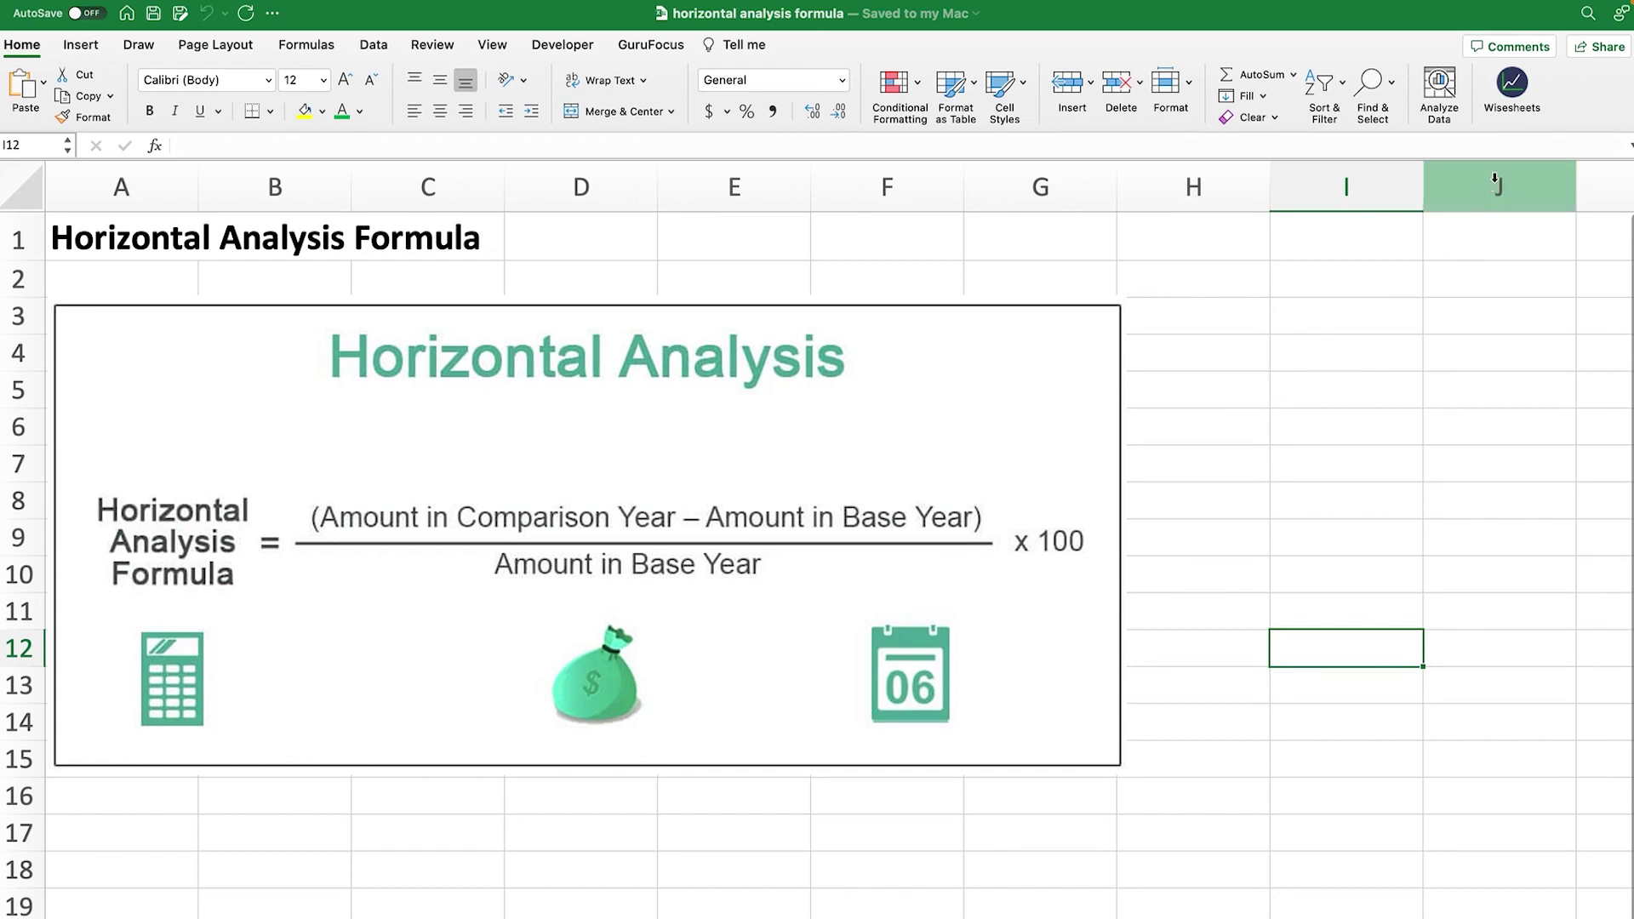
Step: Load MSFT's annual standardized financials into the workbook with the Wisesheets Statement Dump and close the add-in pane
{"action": "left_click", "coordinate": [1507, 108]}
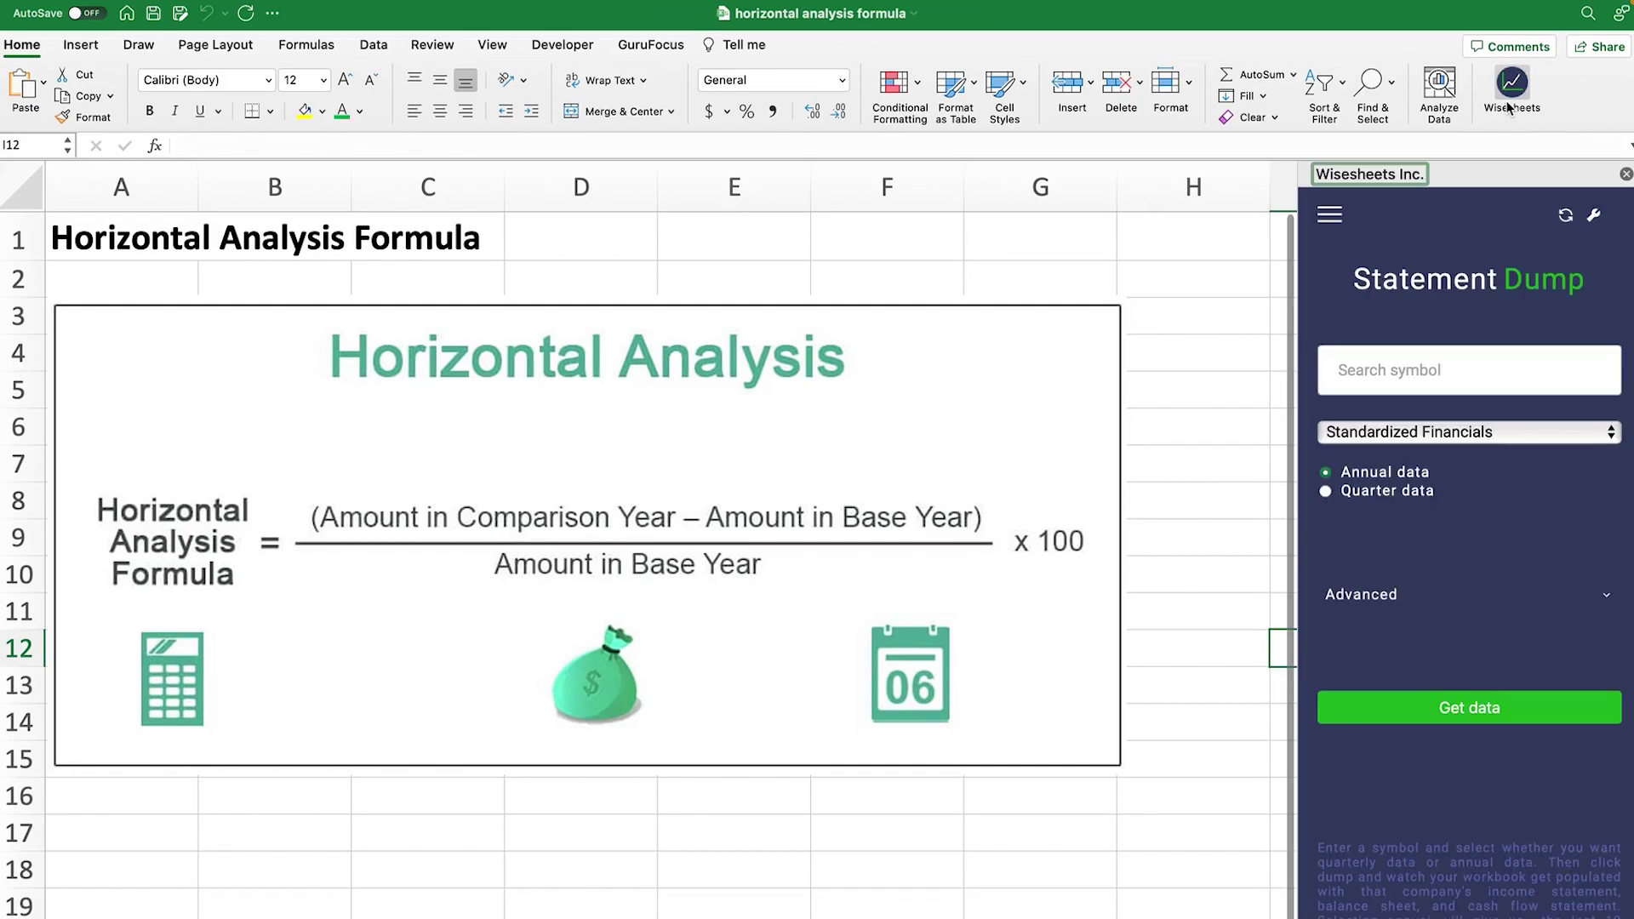
{"action": "left_click", "coordinate": [1403, 368]}
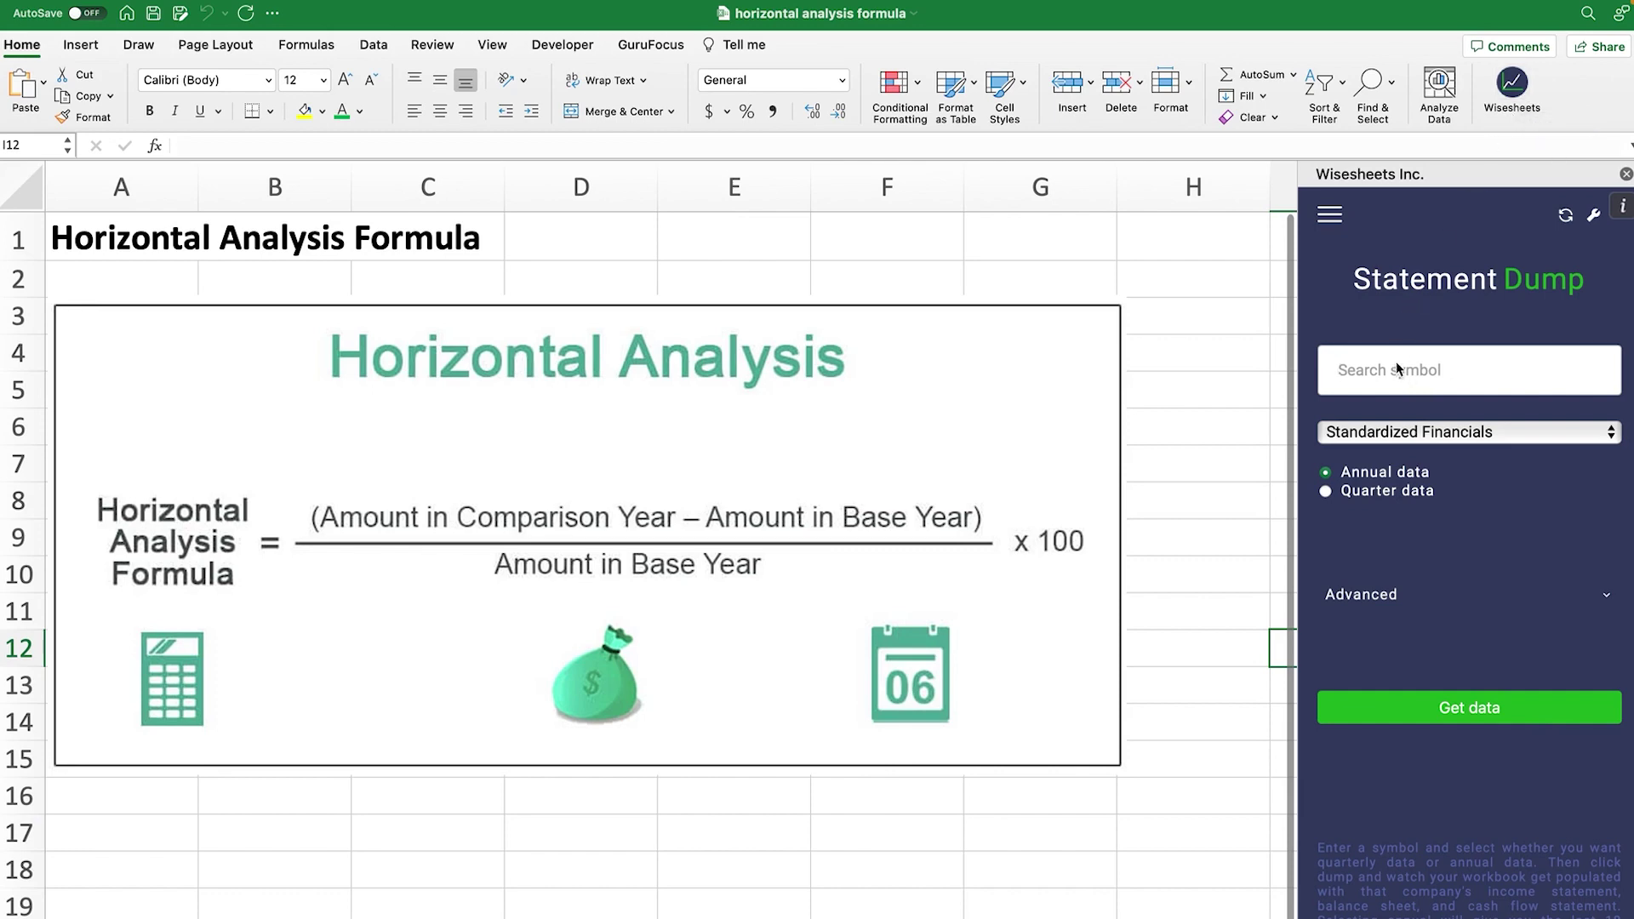
{"action": "type", "text": "MSFT"}
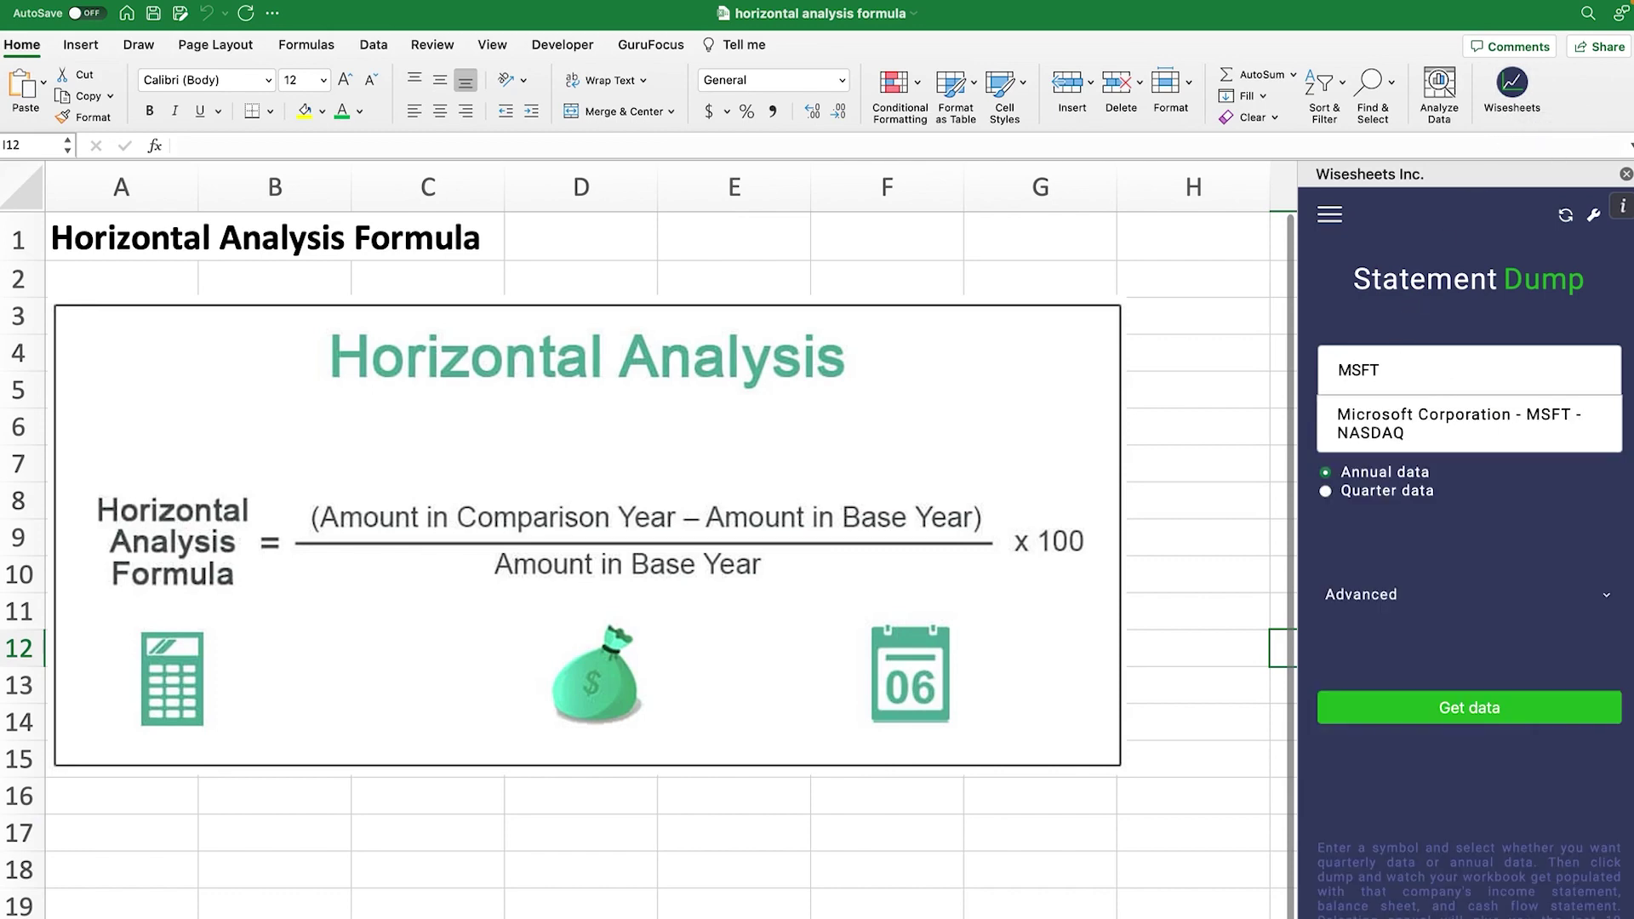
{"action": "left_click", "coordinate": [1404, 410]}
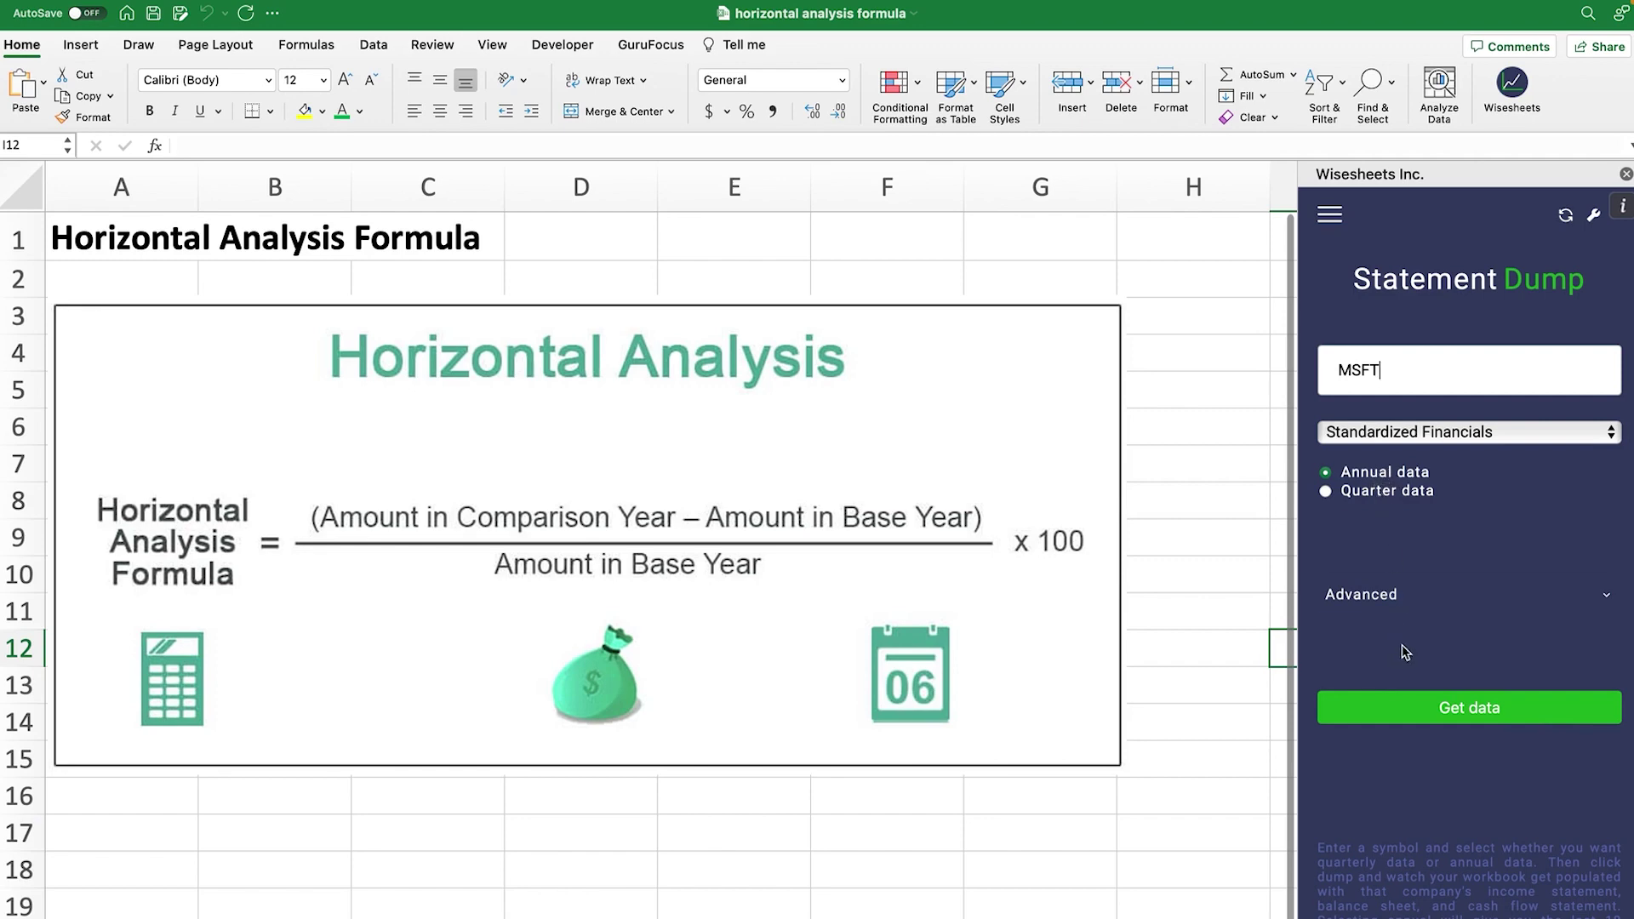
{"action": "left_click", "coordinate": [1407, 594]}
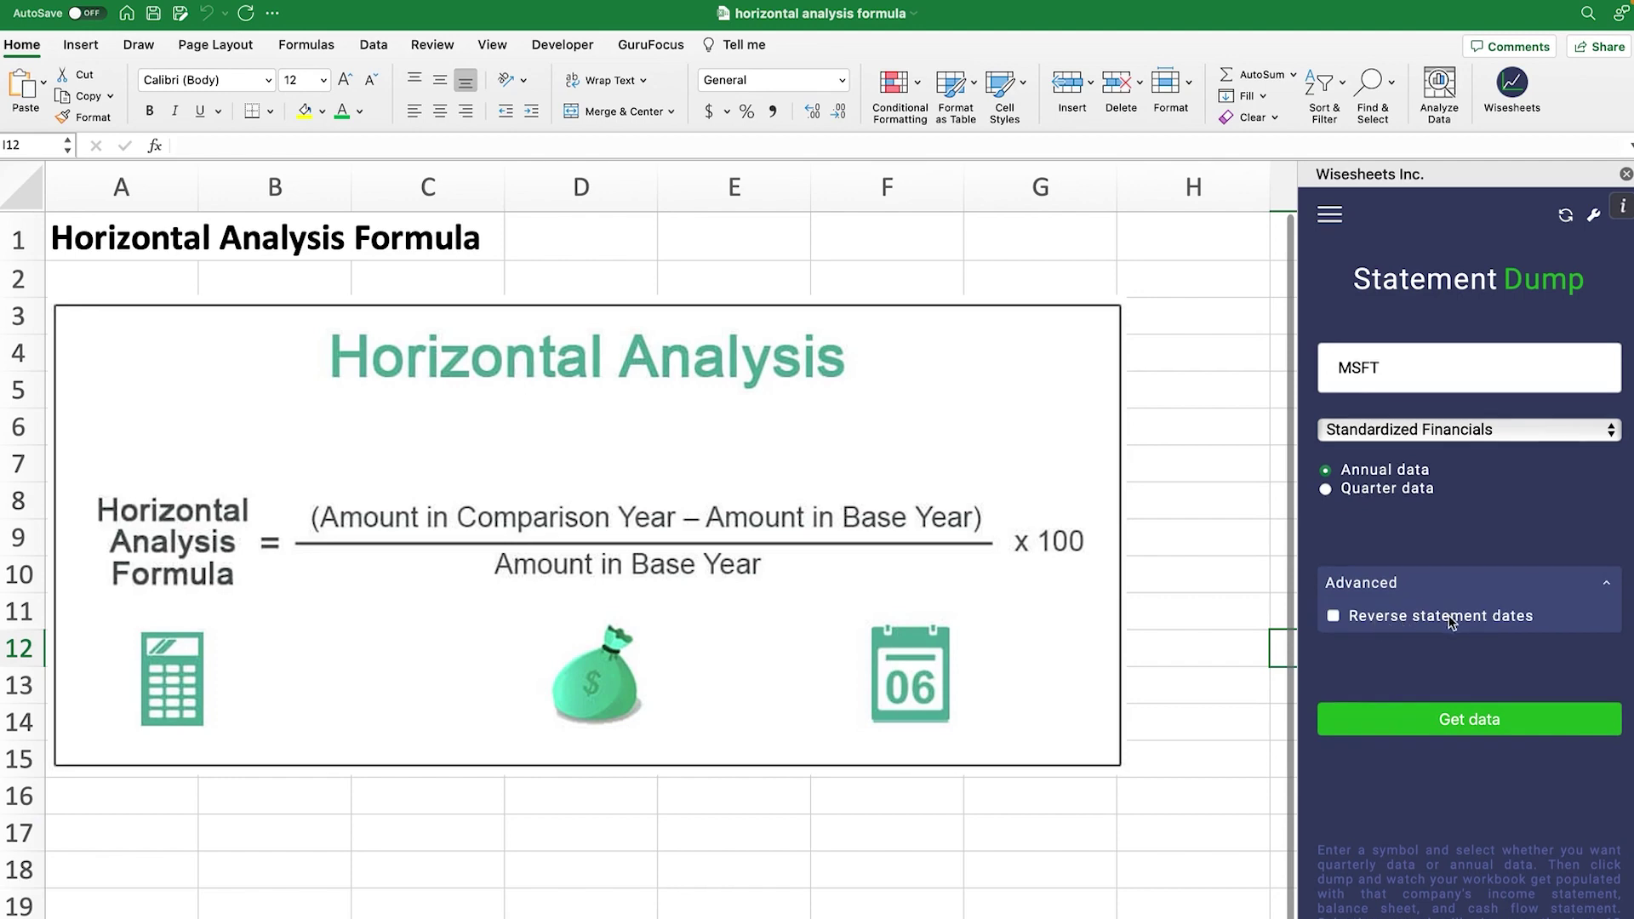
{"action": "left_click", "coordinate": [1451, 596]}
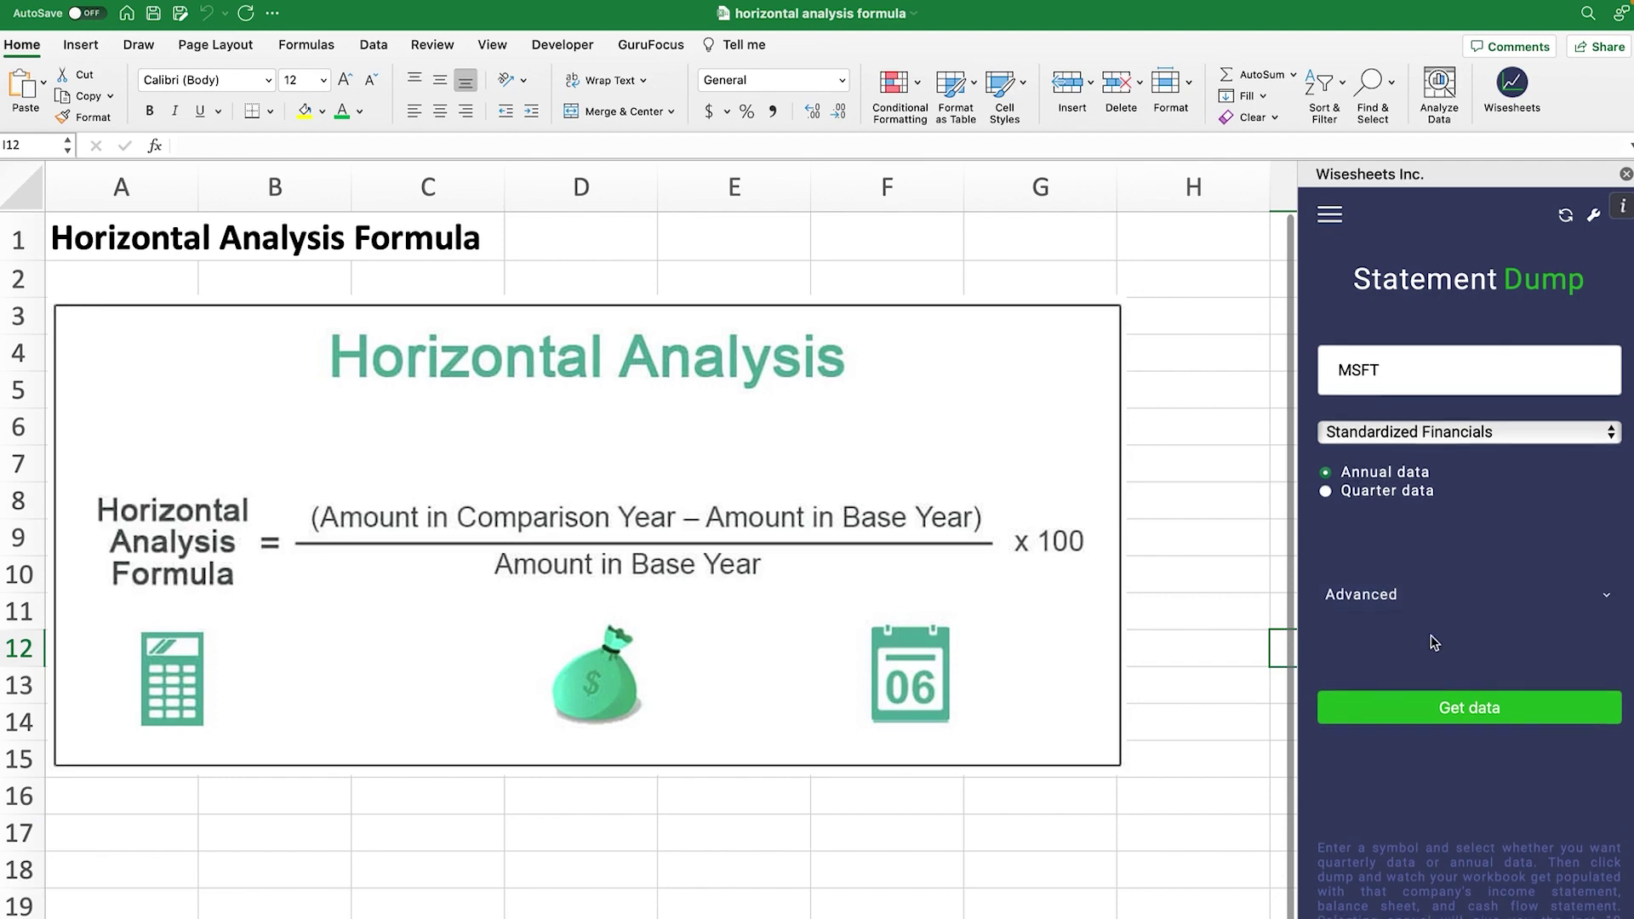
{"action": "left_click", "coordinate": [1456, 709]}
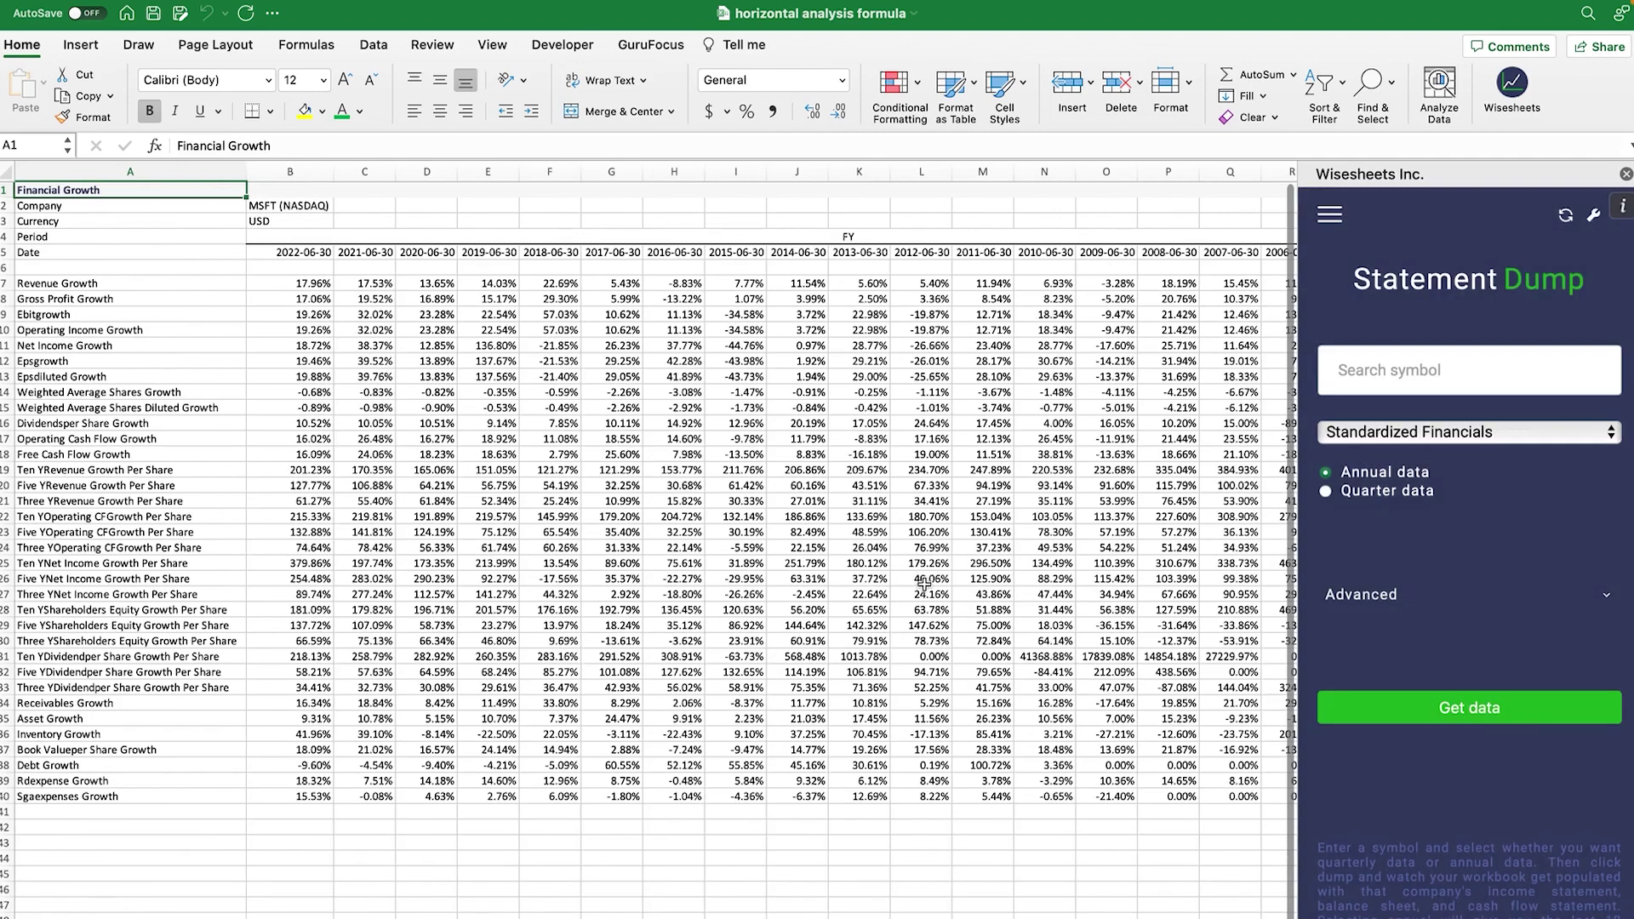
{"action": "left_click", "coordinate": [1627, 174]}
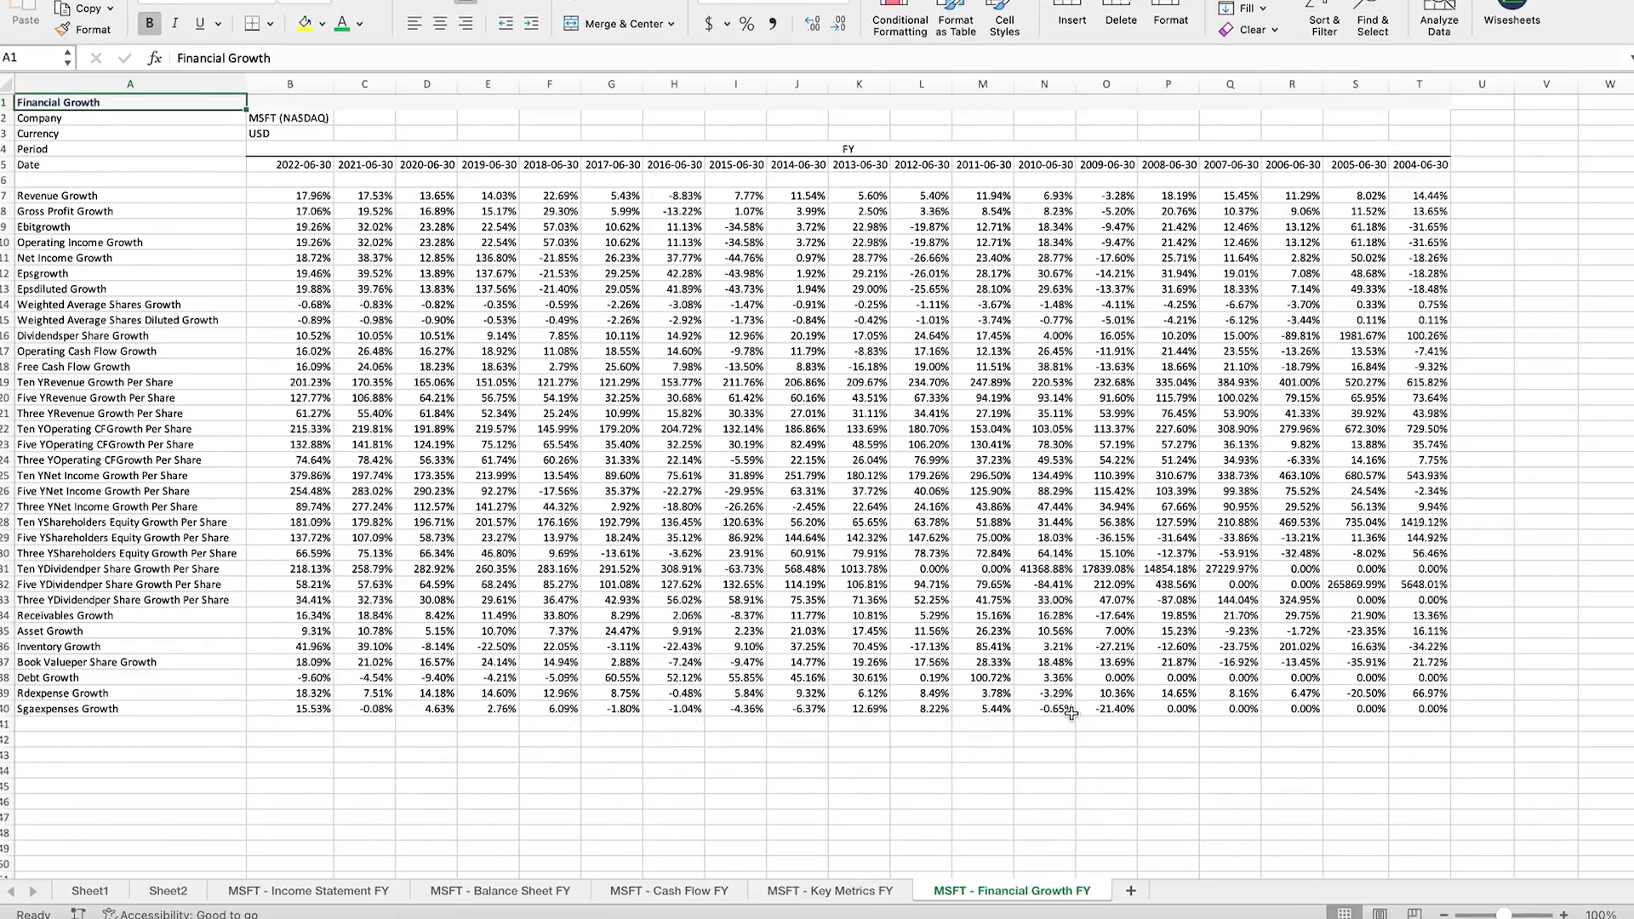
Step: Look through the MSFT key metrics, cash flow and balance sheet sheets and examine the income statement's yearly columns back to 2004
{"action": "left_click", "coordinate": [847, 894]}
{"action": "scroll", "coordinate": [644, 859], "scroll_direction": "down", "scroll_amount": 5}
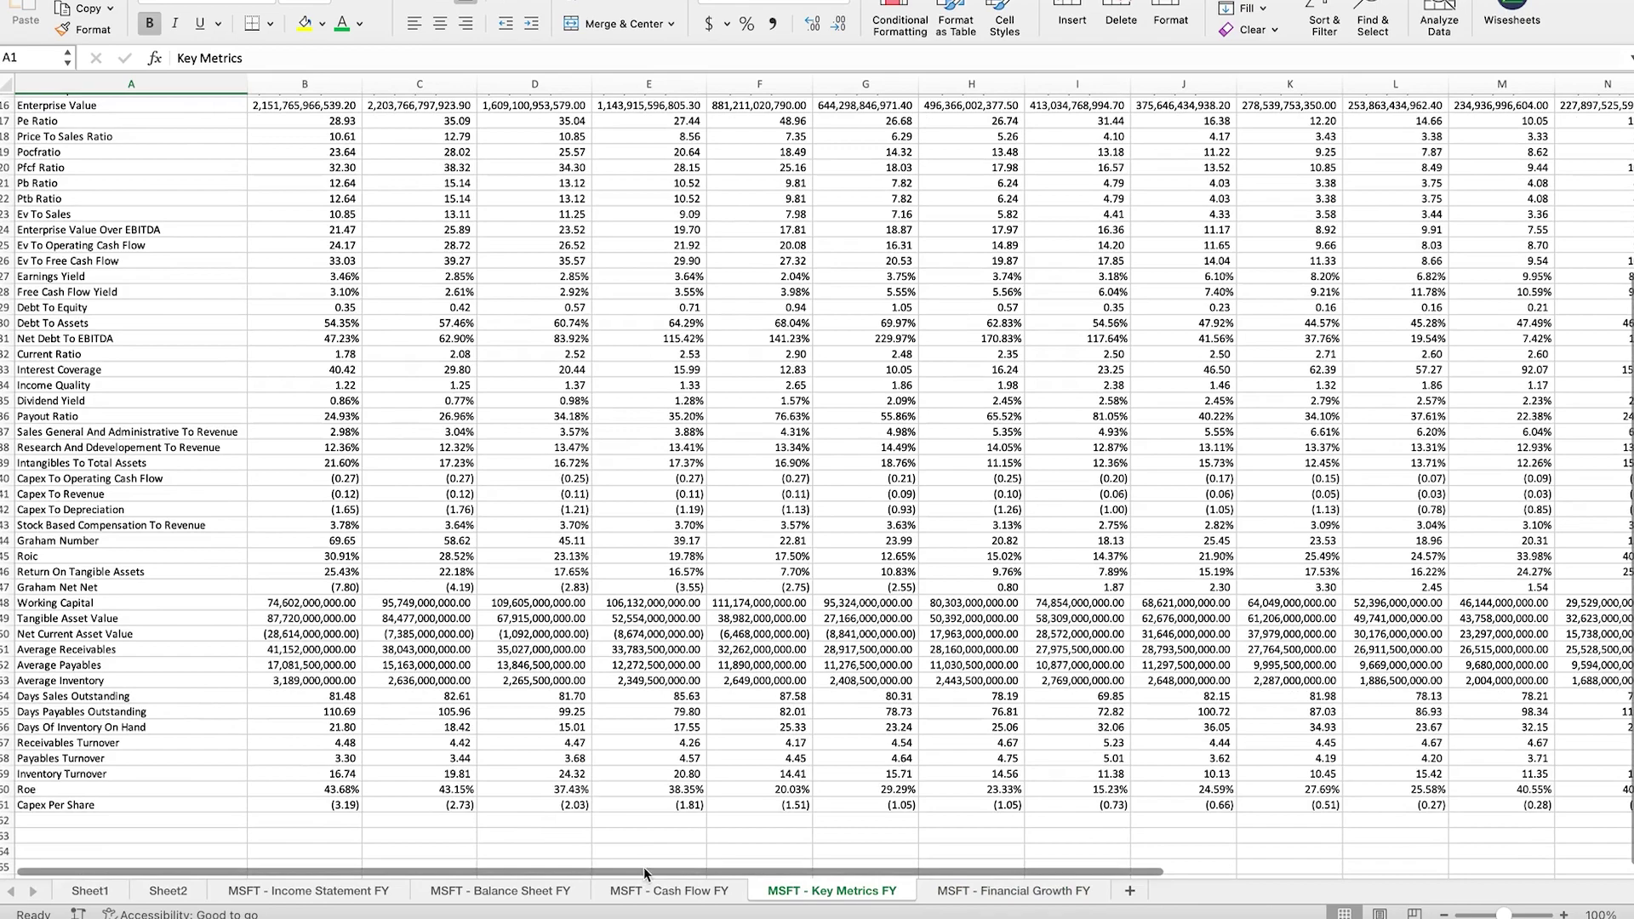
{"action": "left_click", "coordinate": [647, 892]}
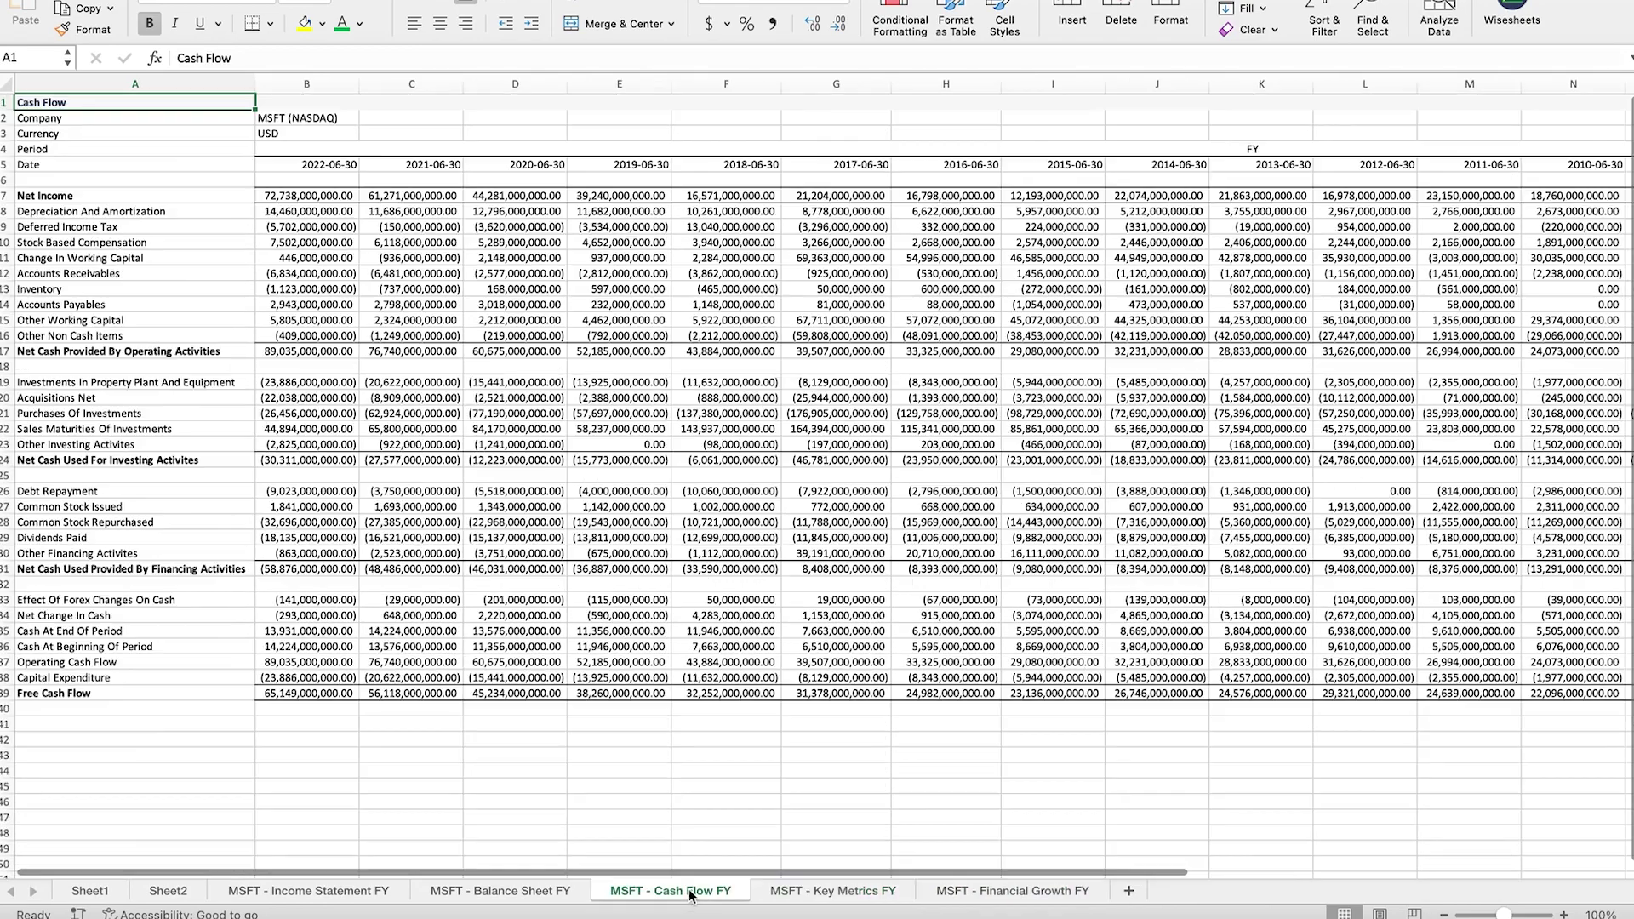
{"action": "left_click", "coordinate": [493, 893]}
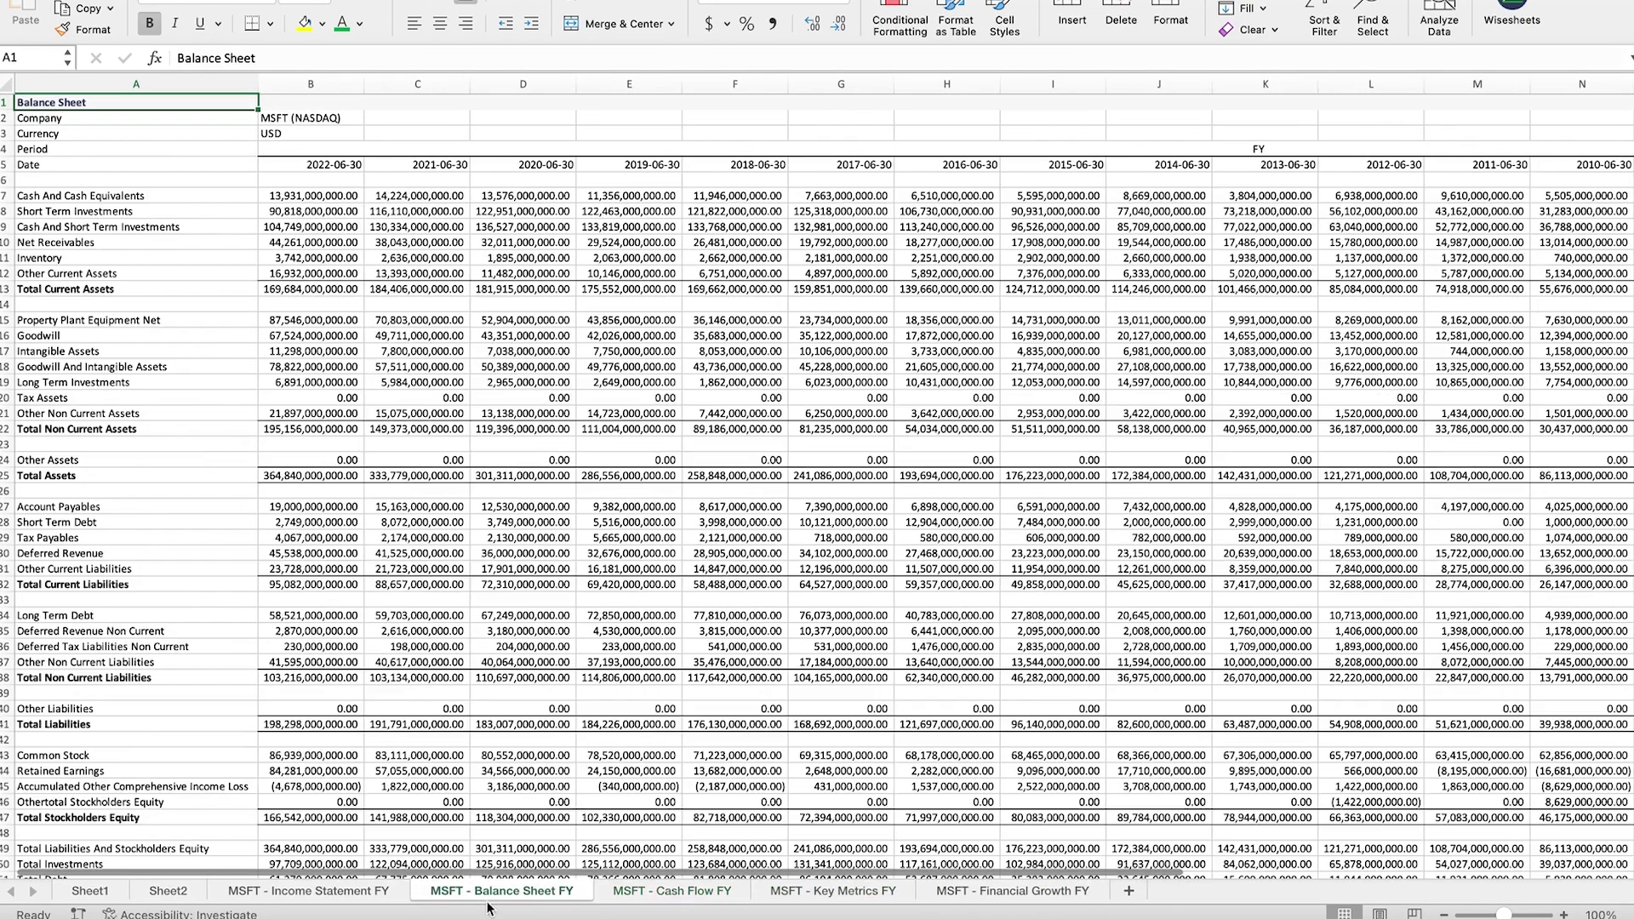
{"action": "left_click", "coordinate": [332, 895]}
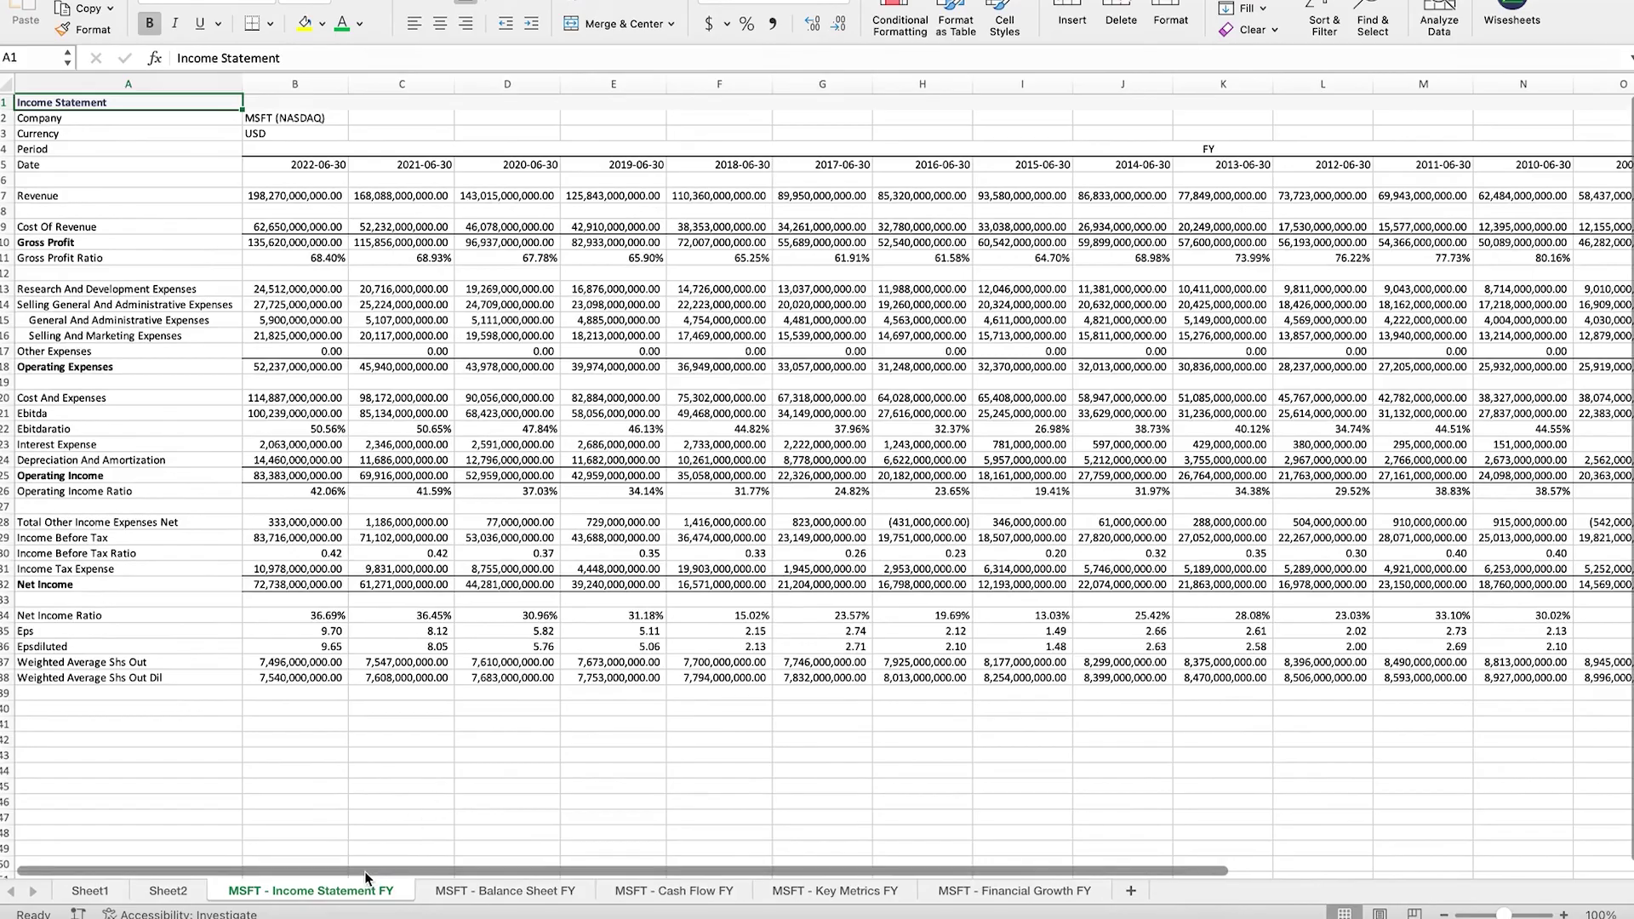
{"action": "left_click_drag", "start_coordinate": [364, 871], "coordinate": [1005, 916]}
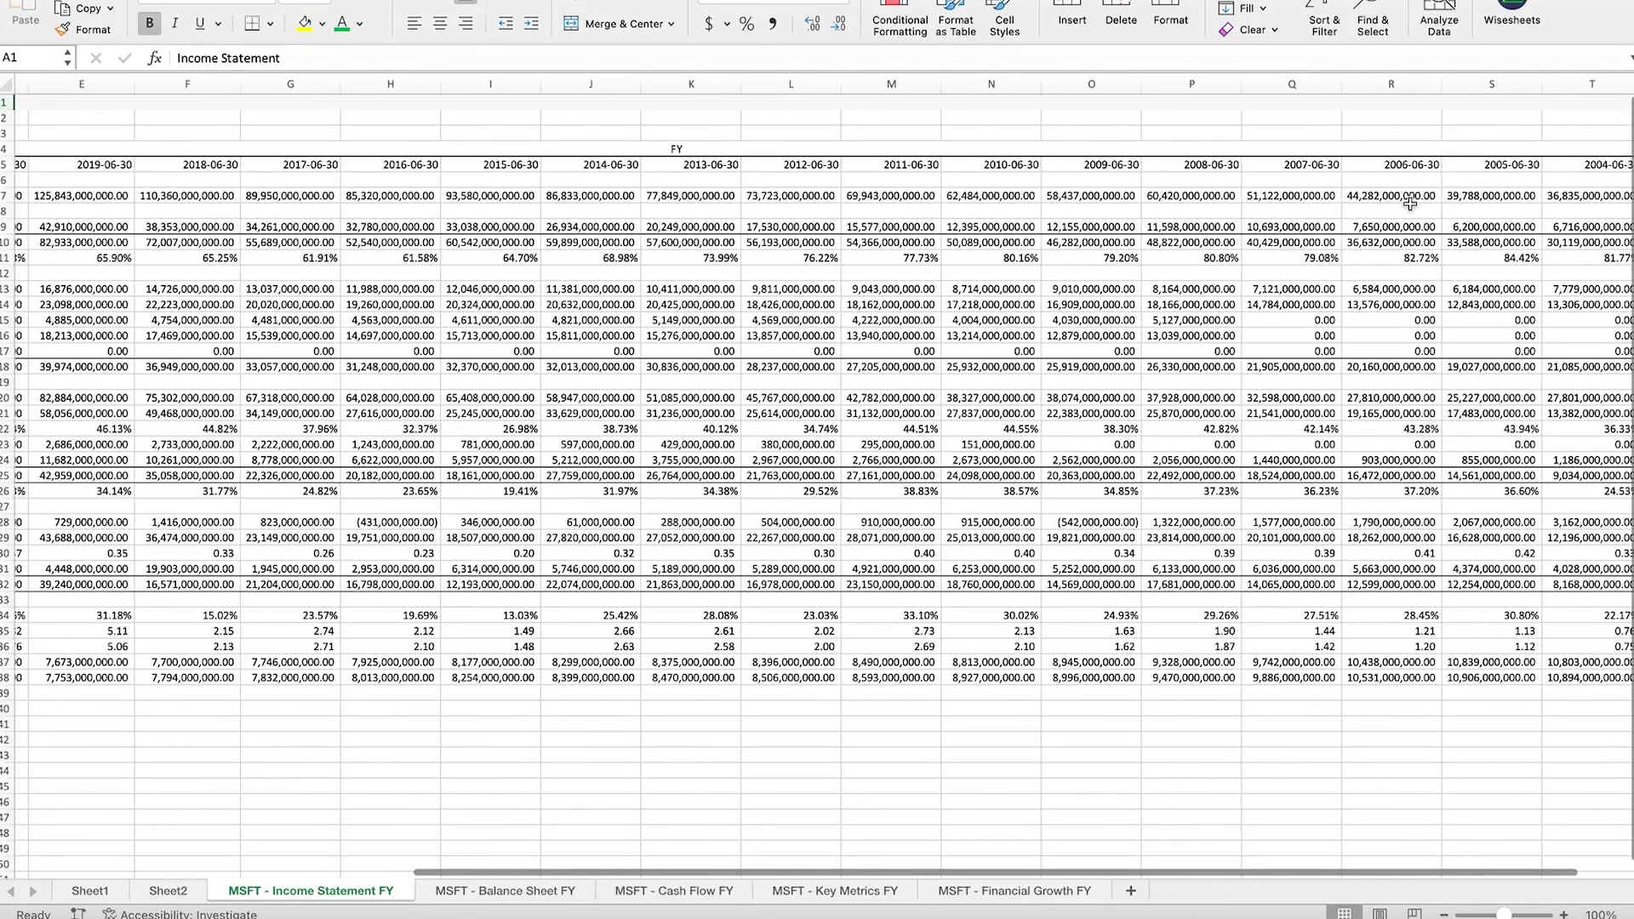
{"action": "left_click_drag", "start_coordinate": [1616, 171], "coordinate": [1588, 662]}
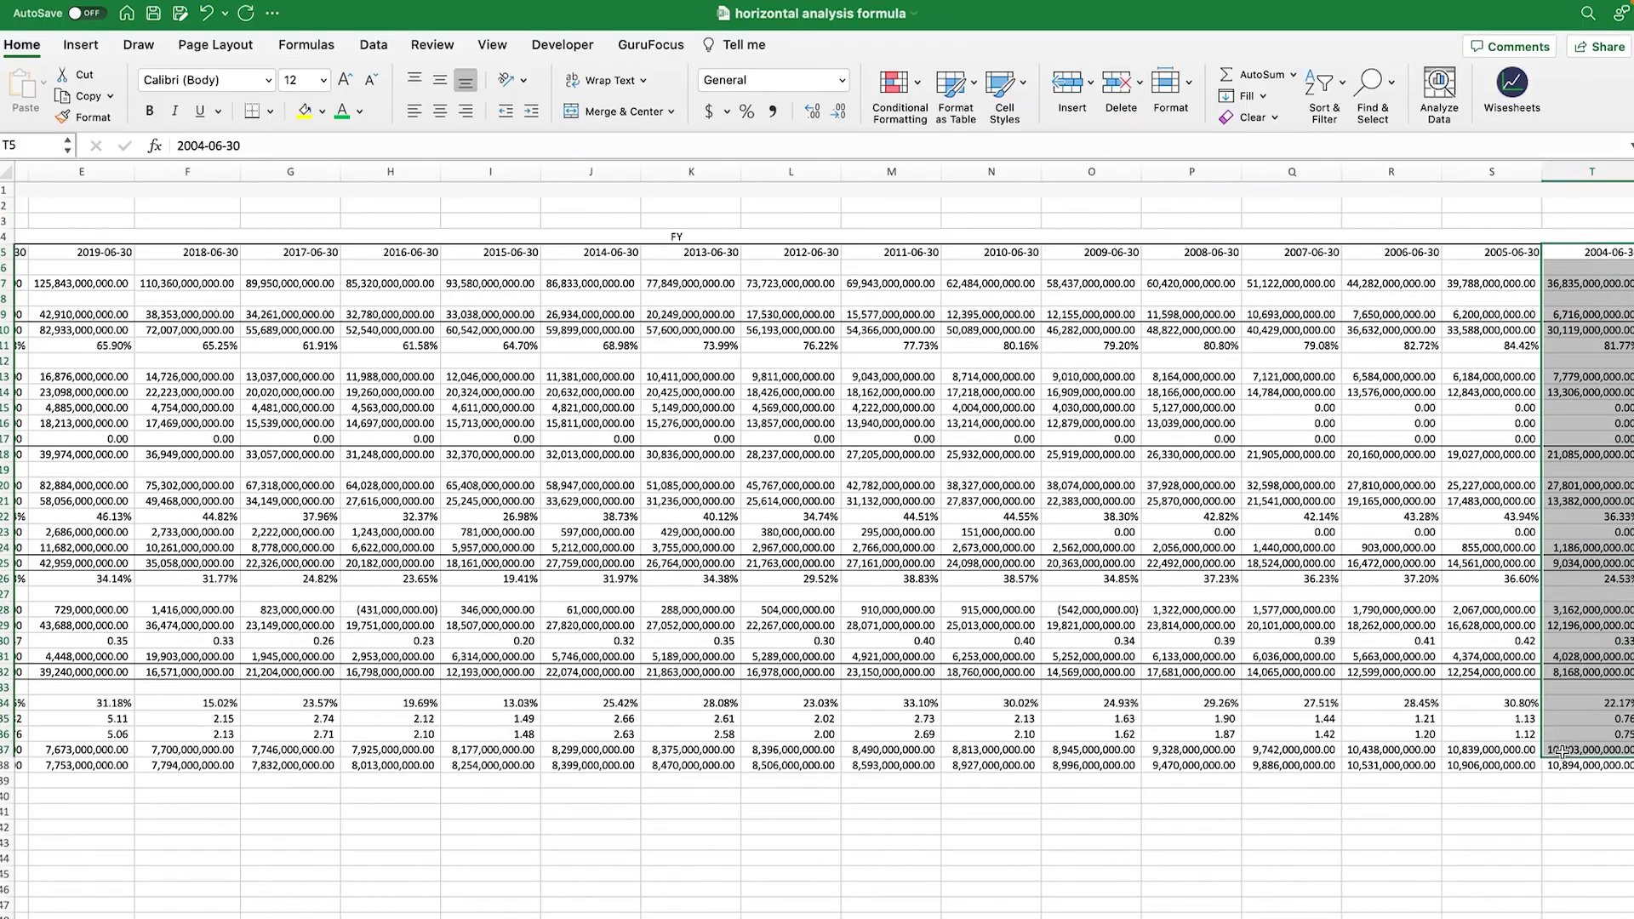
{"action": "left_click", "coordinate": [1565, 662]}
{"action": "left_click_drag", "start_coordinate": [1567, 771], "coordinate": [102, 240]}
{"action": "left_click", "coordinate": [915, 762]}
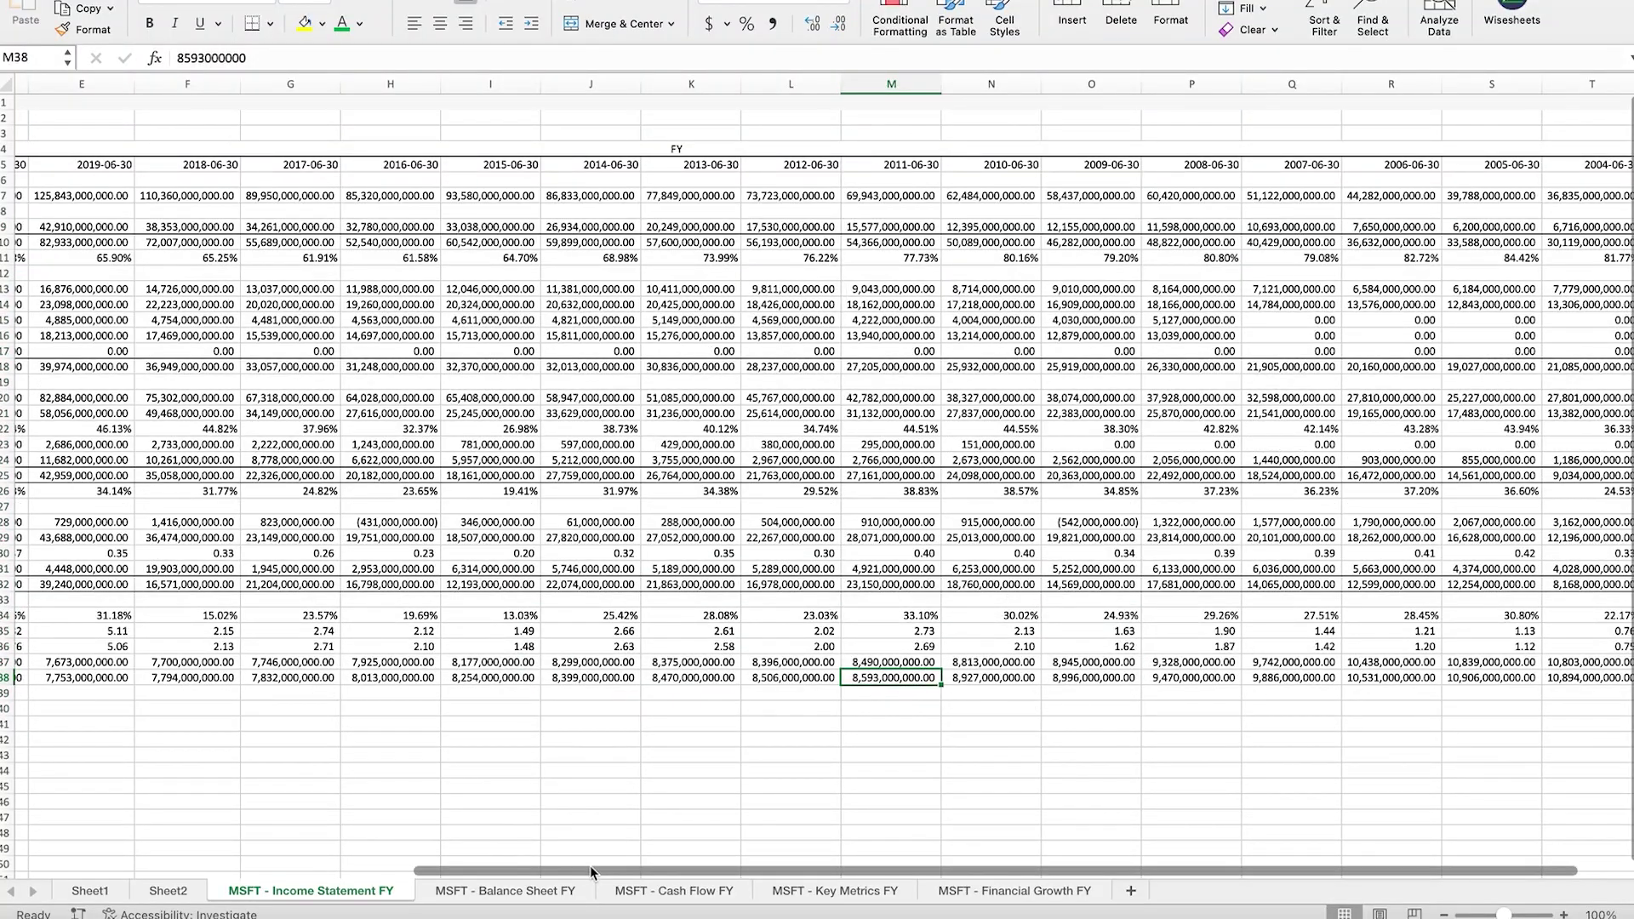
{"action": "left_click_drag", "start_coordinate": [590, 868], "coordinate": [154, 868]}
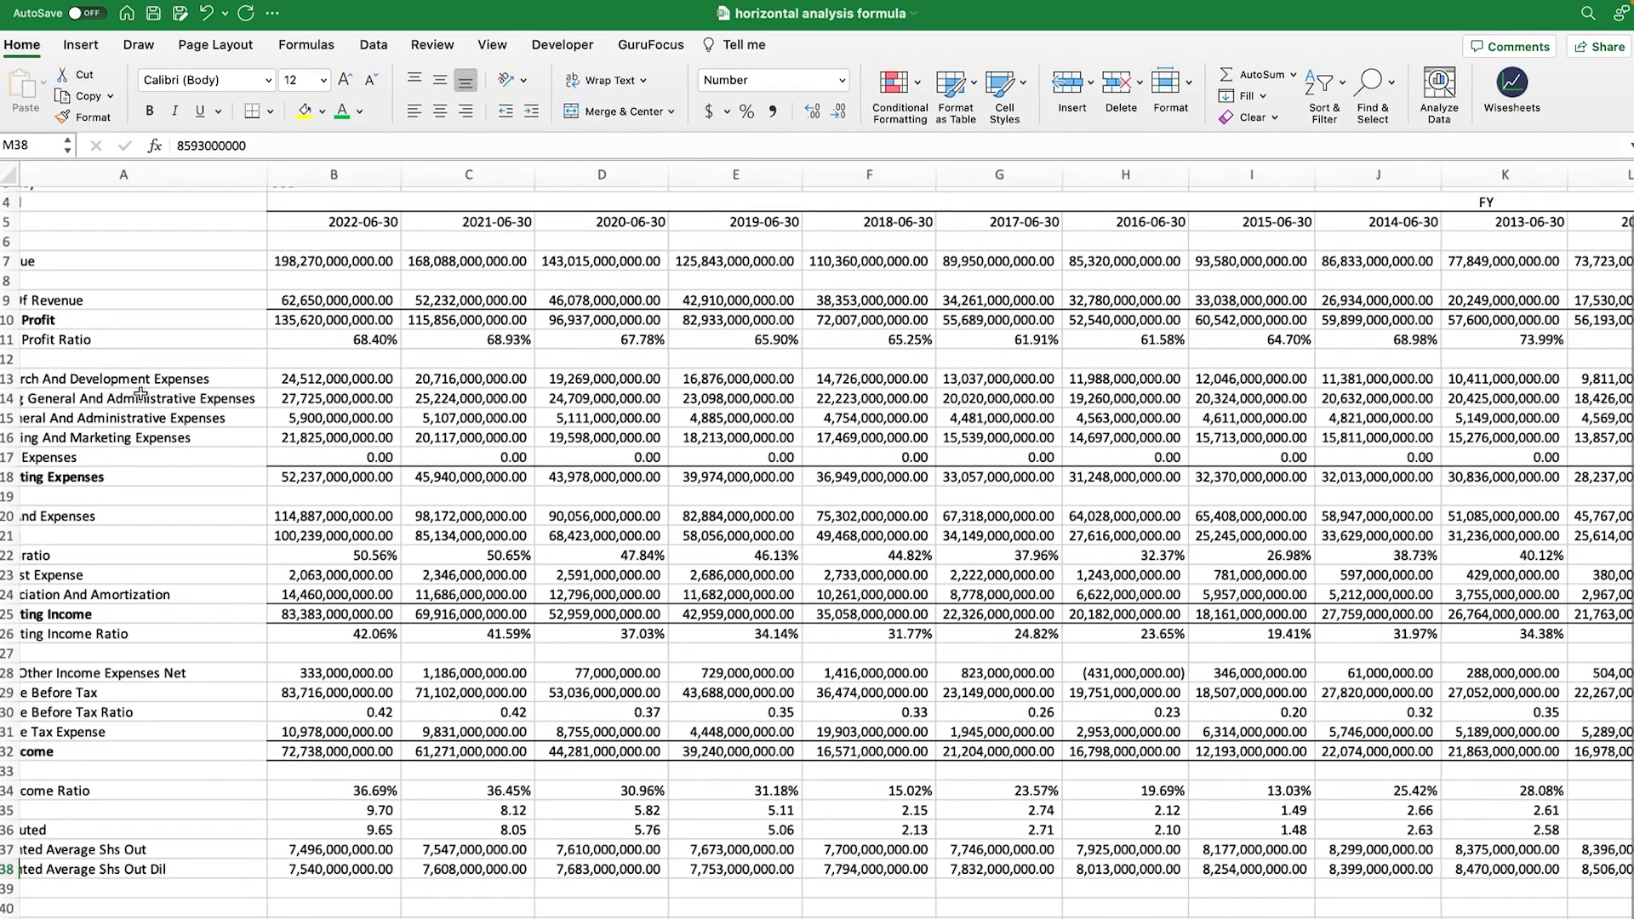
Step: Widen columns B through J of the MSFT income statement to fit their figures
{"action": "scroll", "coordinate": [140, 392], "scroll_direction": "up", "scroll_amount": 2}
{"action": "scroll", "coordinate": [141, 392], "scroll_direction": "up", "scroll_amount": 2}
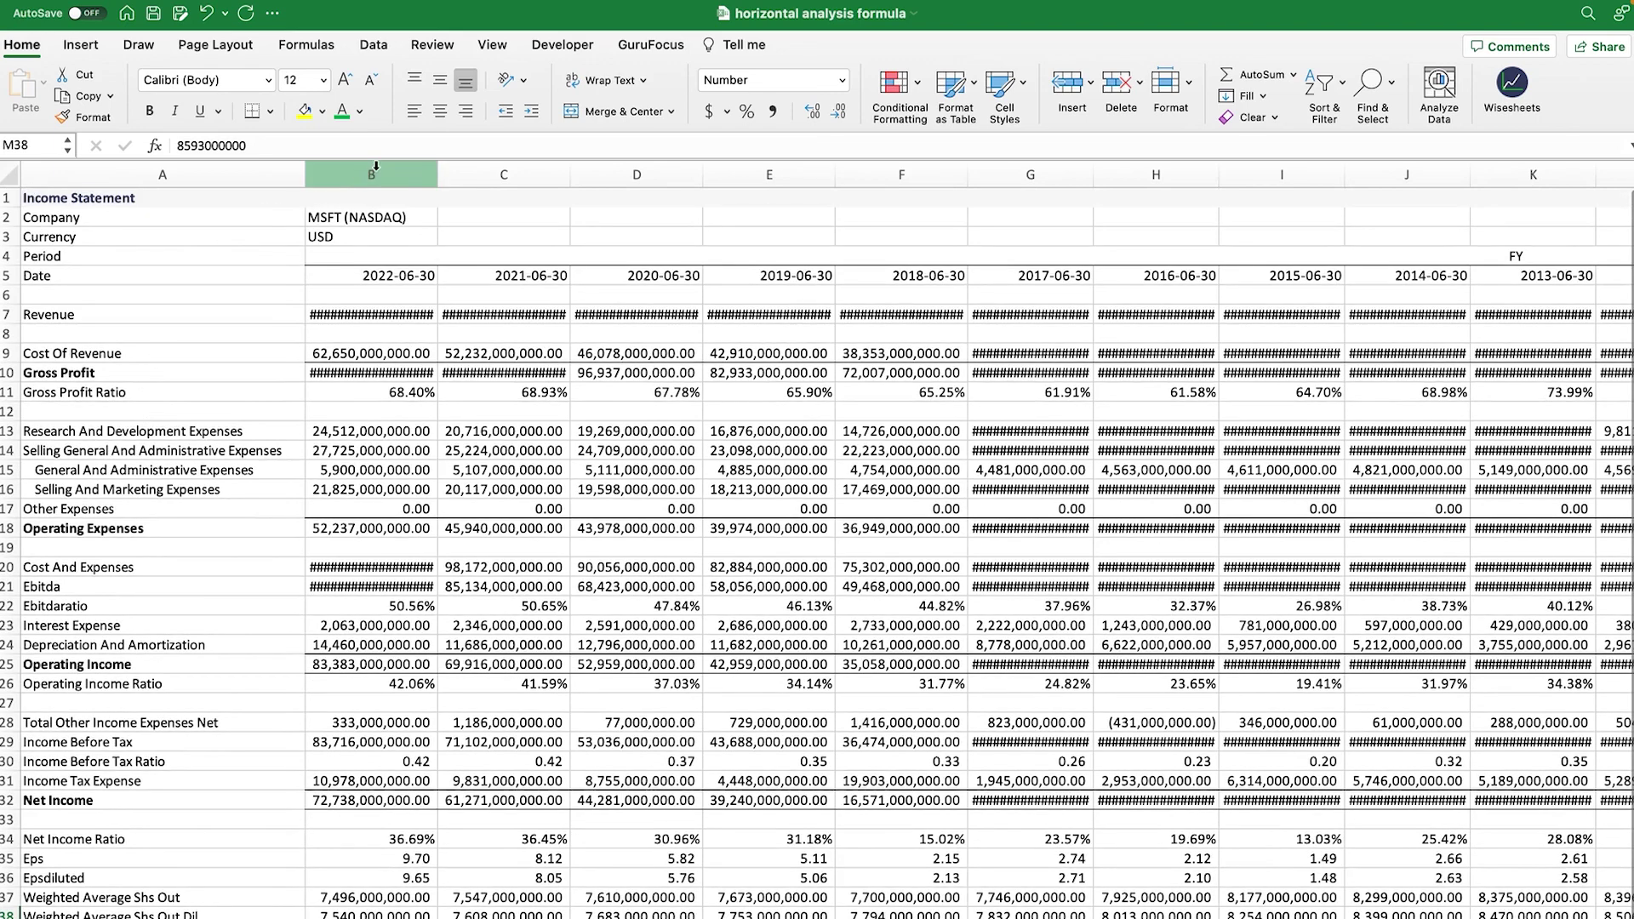
{"action": "left_click_drag", "start_coordinate": [375, 166], "coordinate": [1479, 168]}
{"action": "left_click", "coordinate": [928, 392]}
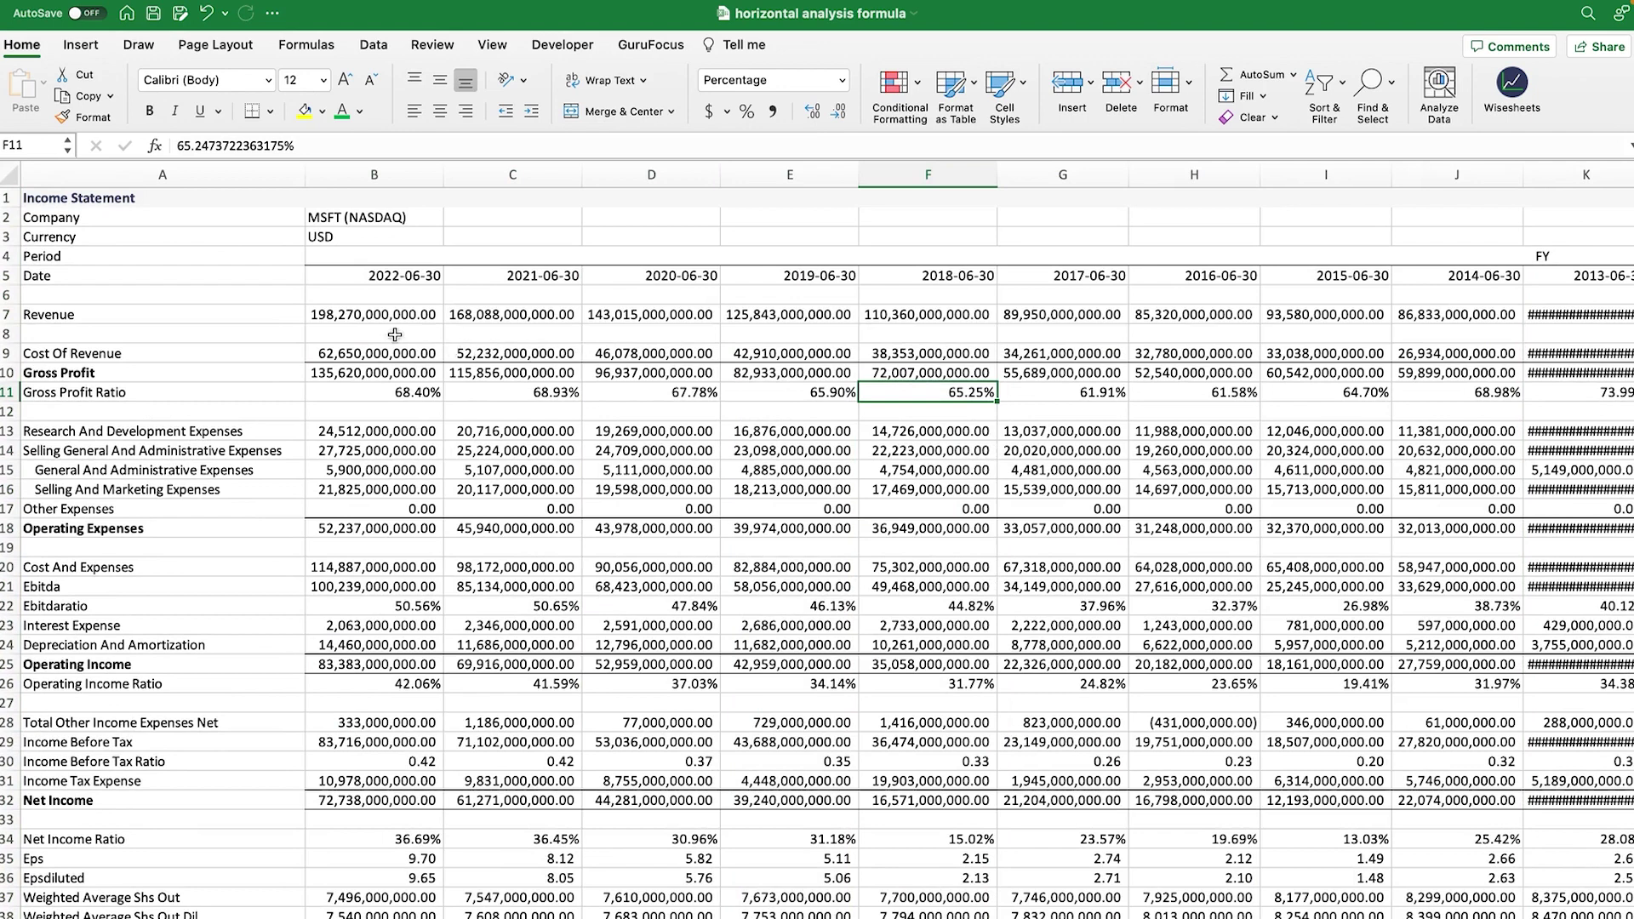
Step: Label the empty row under Revenue as "% change" in cell A8
{"action": "left_click", "coordinate": [358, 316]}
{"action": "left_click_drag", "start_coordinate": [361, 316], "coordinate": [1039, 318]}
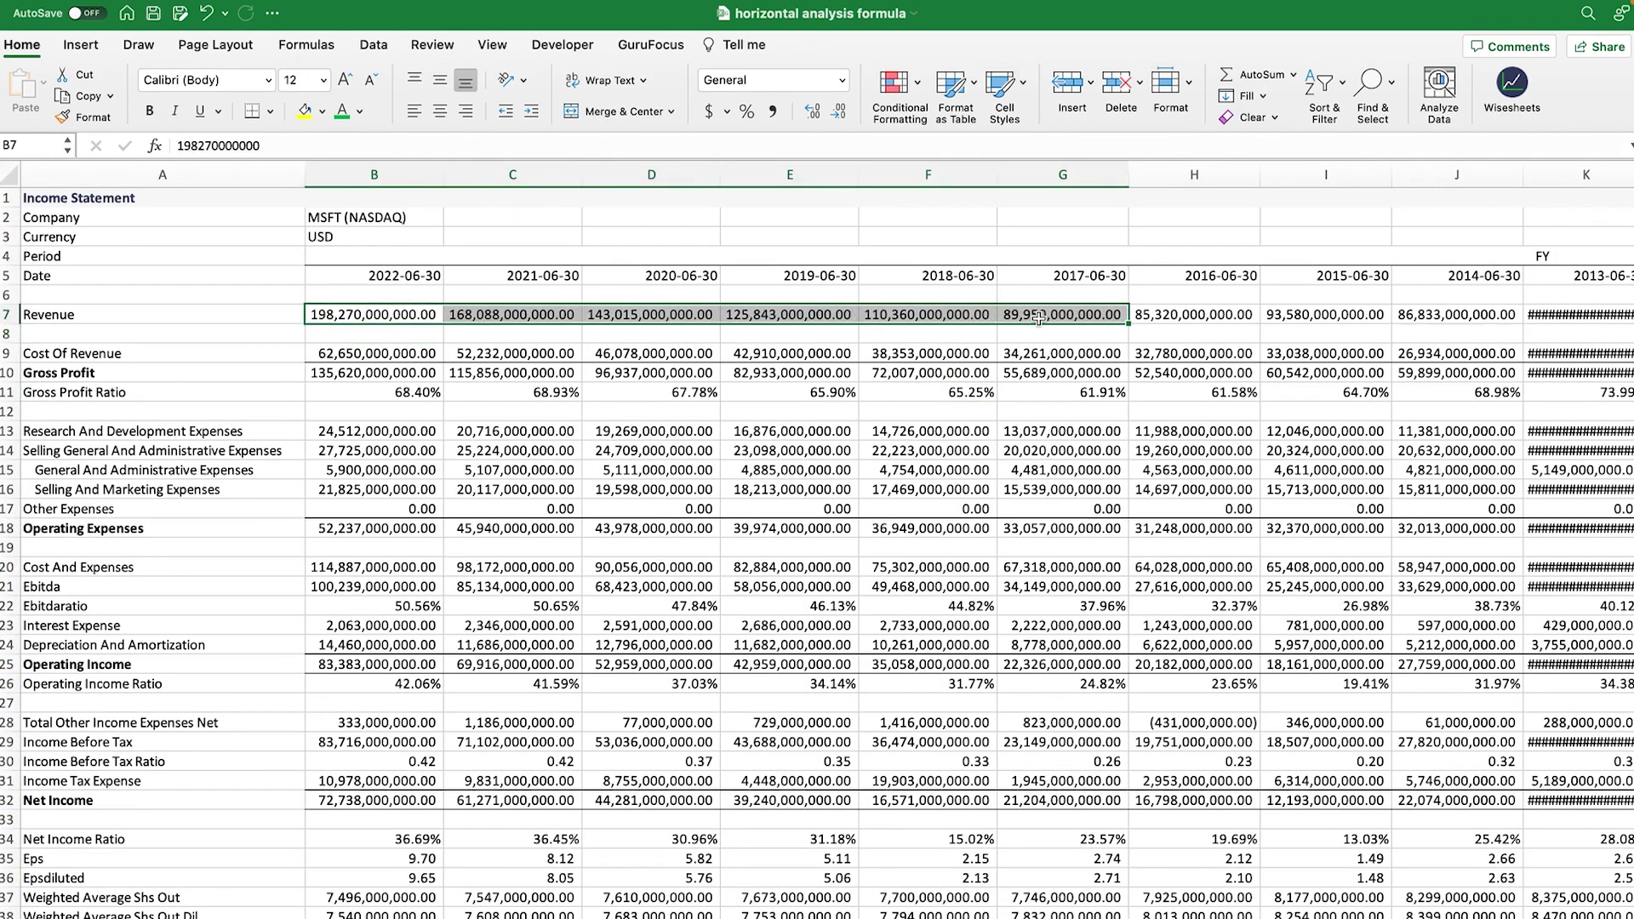
{"action": "left_click", "coordinate": [232, 333]}
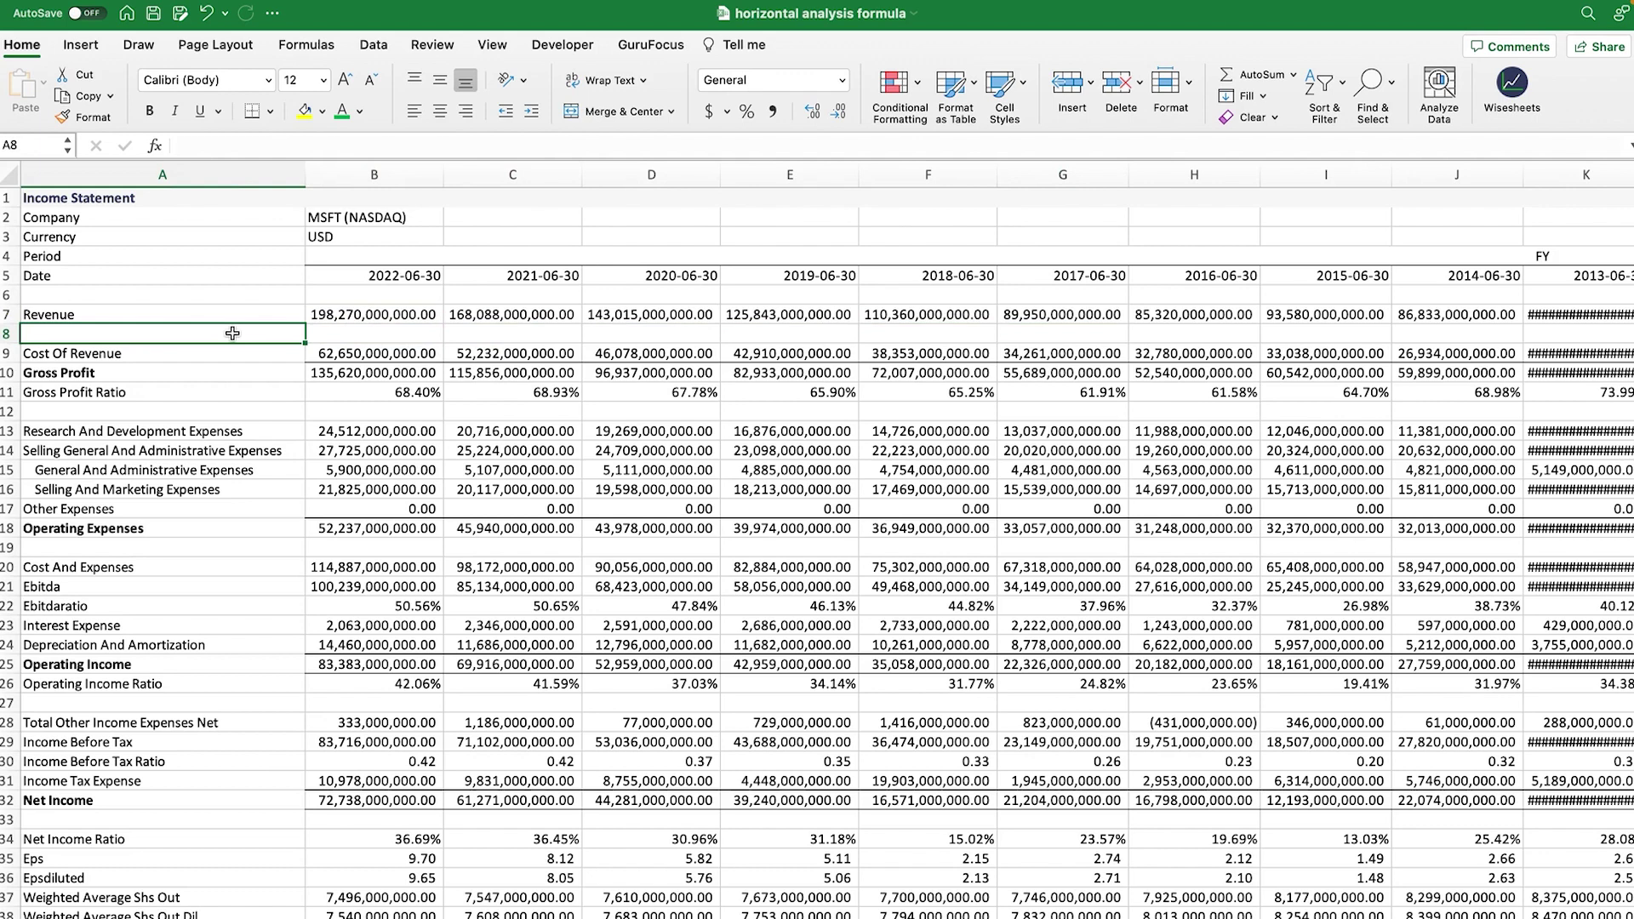
{"action": "type", "text": "% change"}
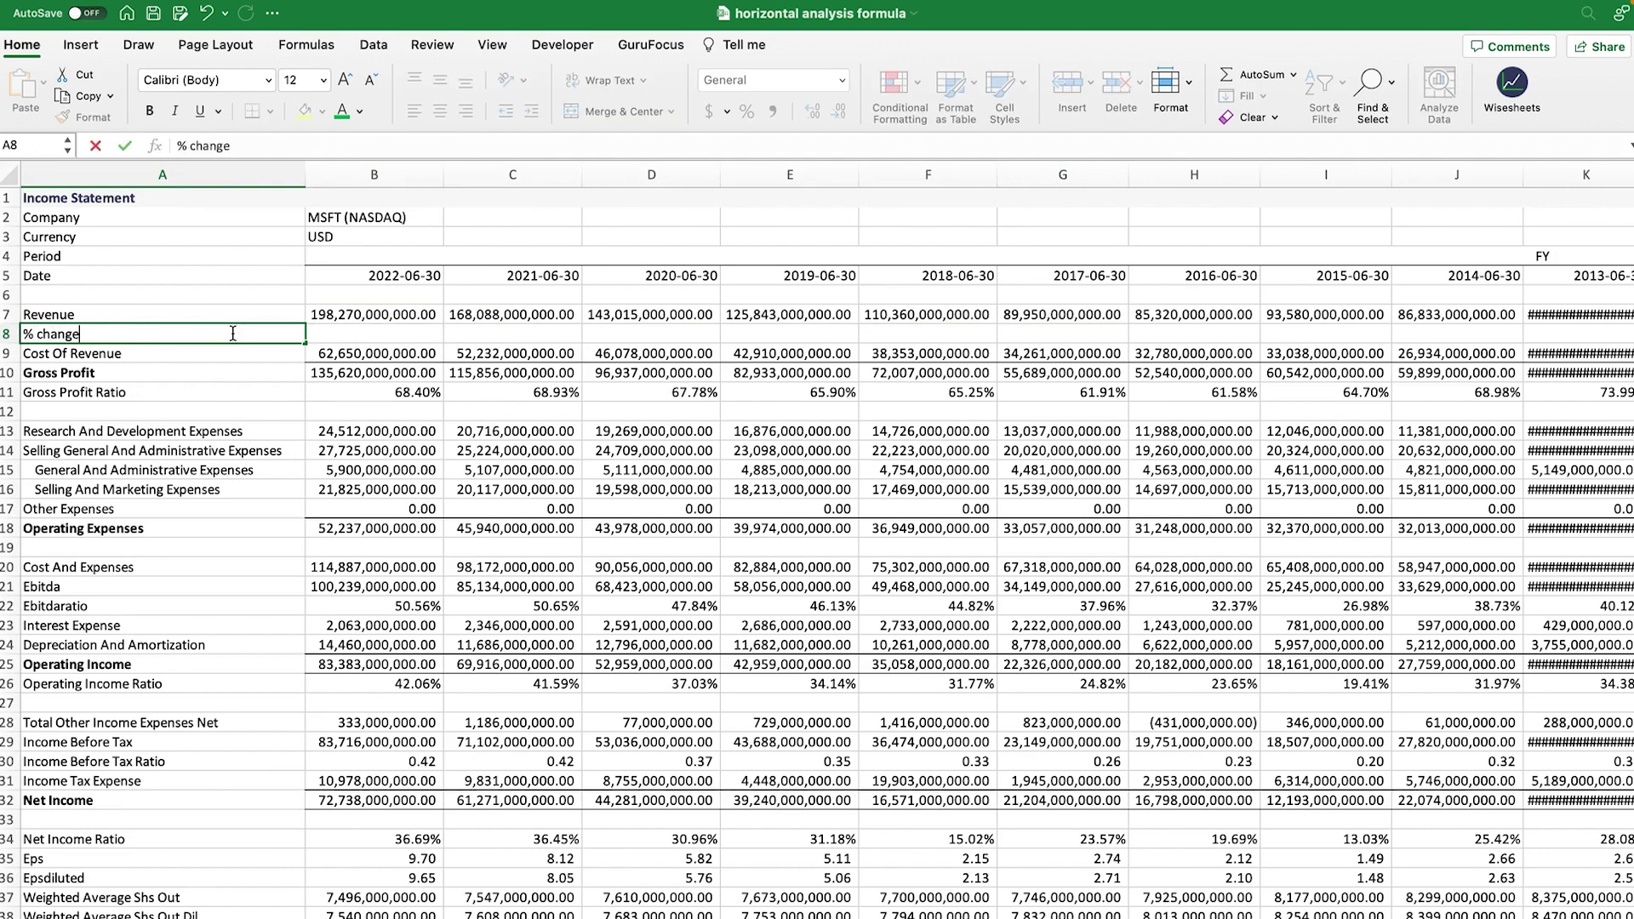
{"action": "key", "text": "Return"}
Step: Calculate the 2022 revenue change against 2021 in cell B8 with the formula =(B7-C7)/C7
{"action": "key", "text": "Right"}
{"action": "key", "text": "Up"}
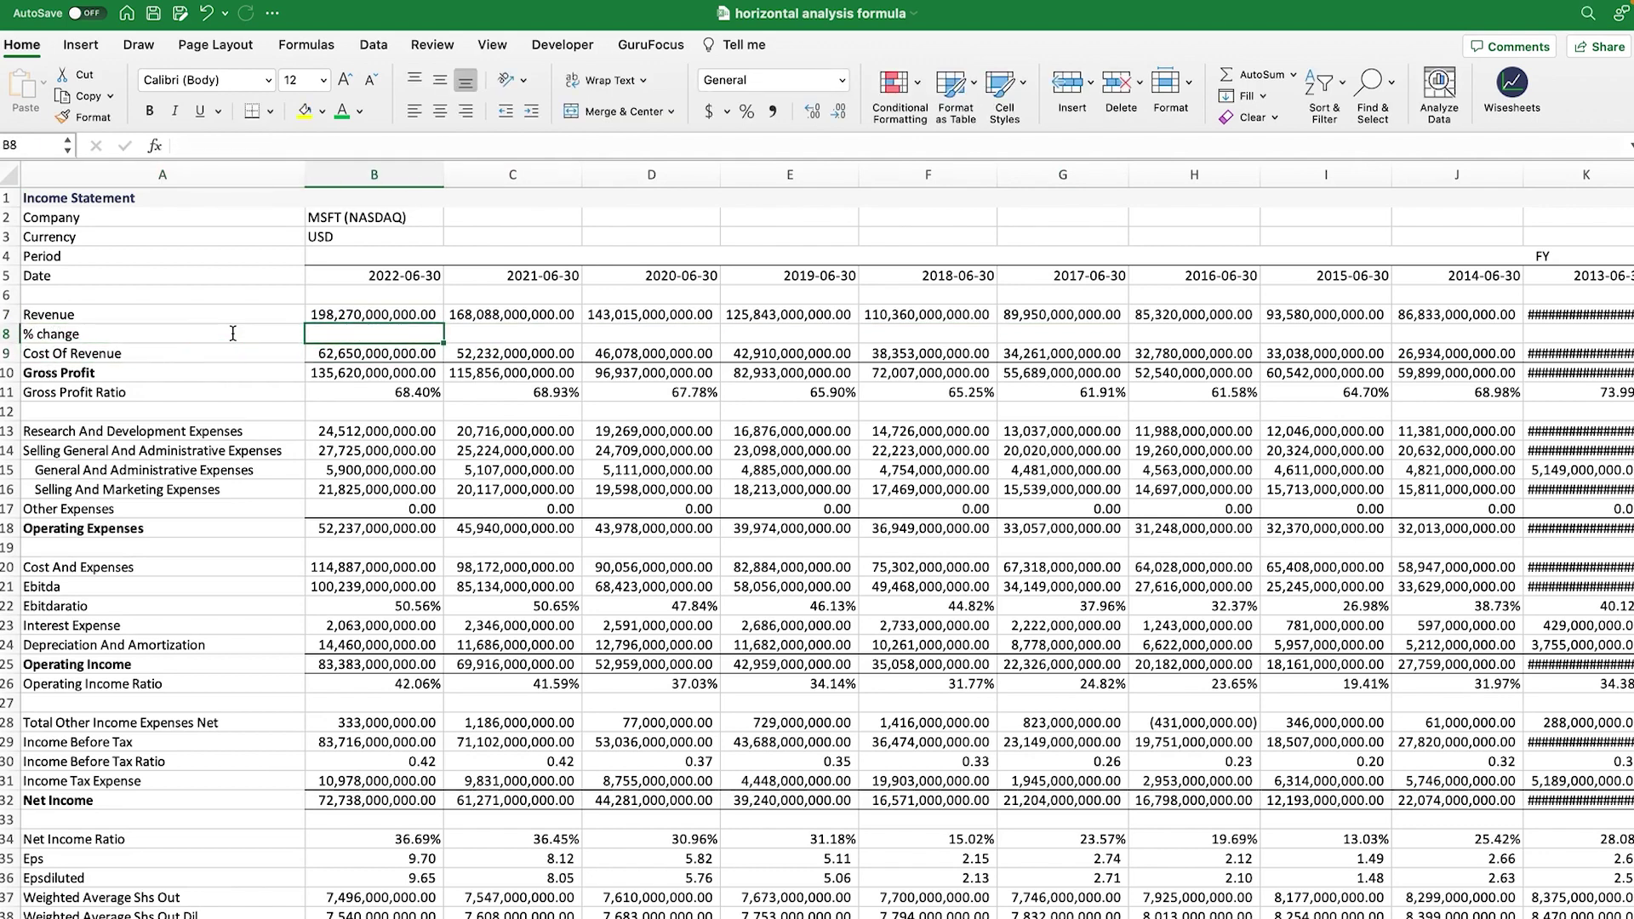
{"action": "type", "text": "="}
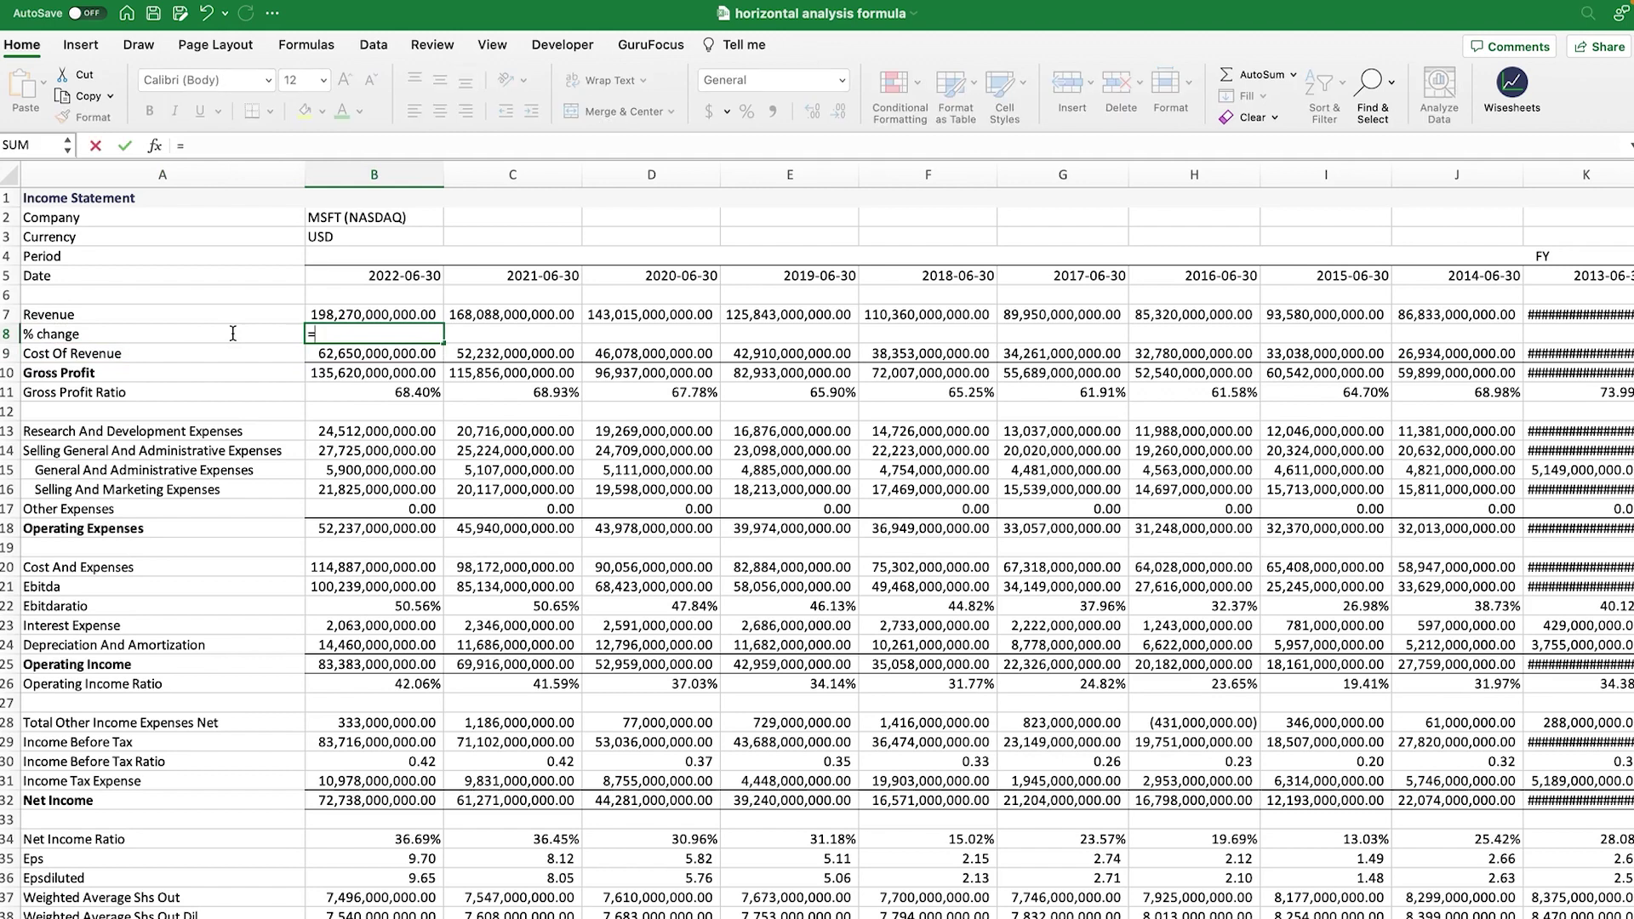
{"action": "left_click", "coordinate": [404, 314]}
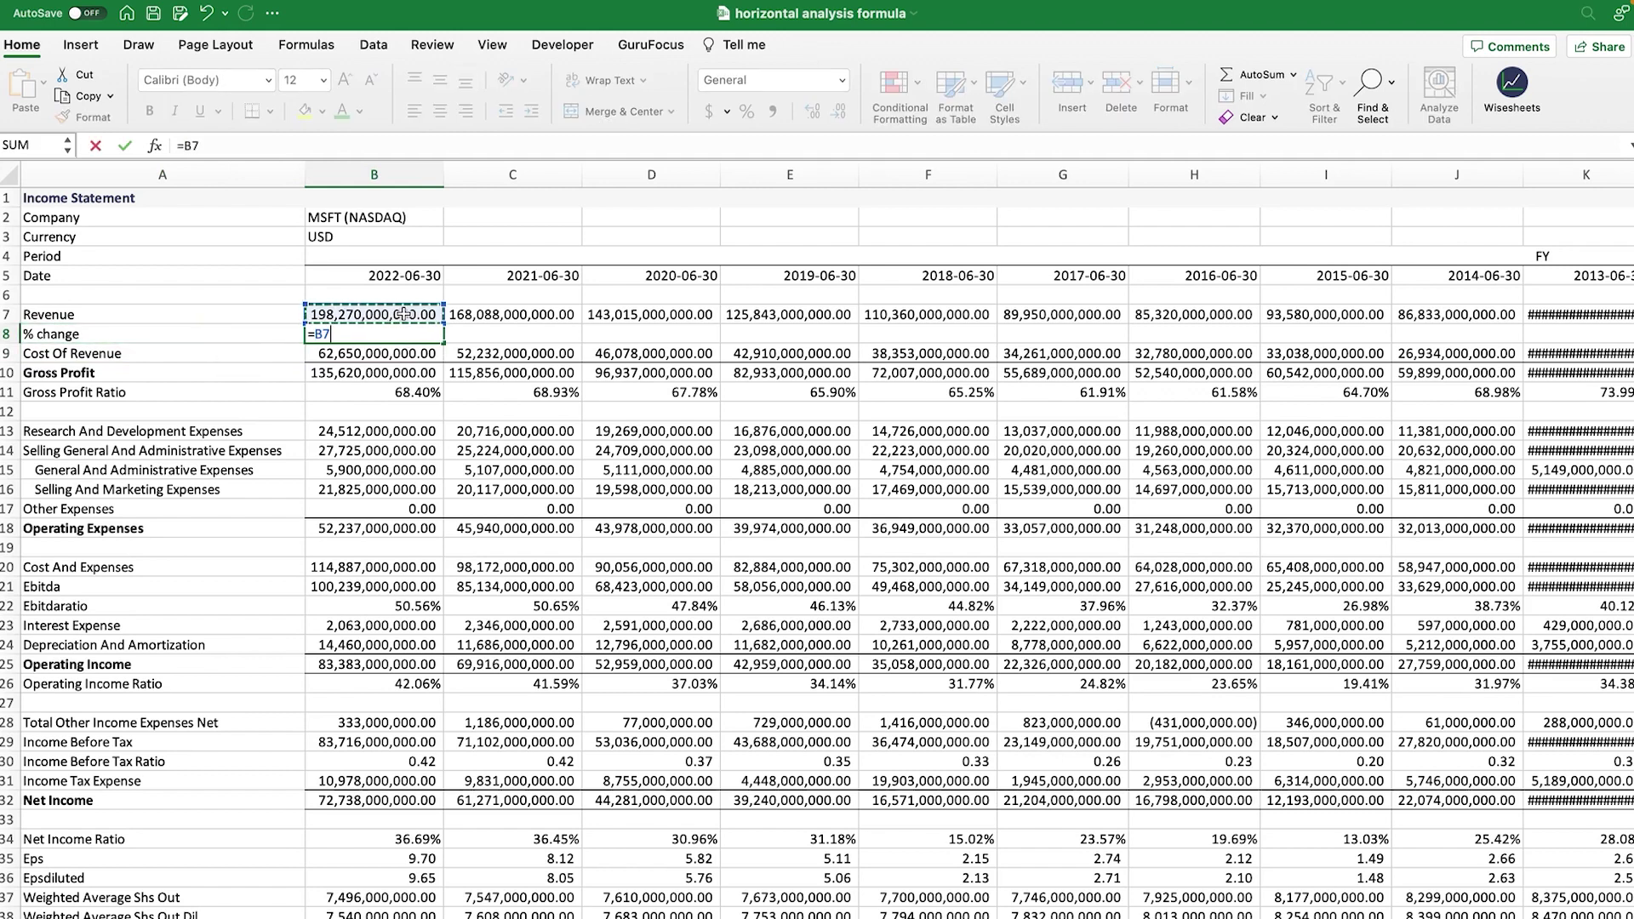
{"action": "type", "text": "-"}
{"action": "left_click", "coordinate": [474, 314]}
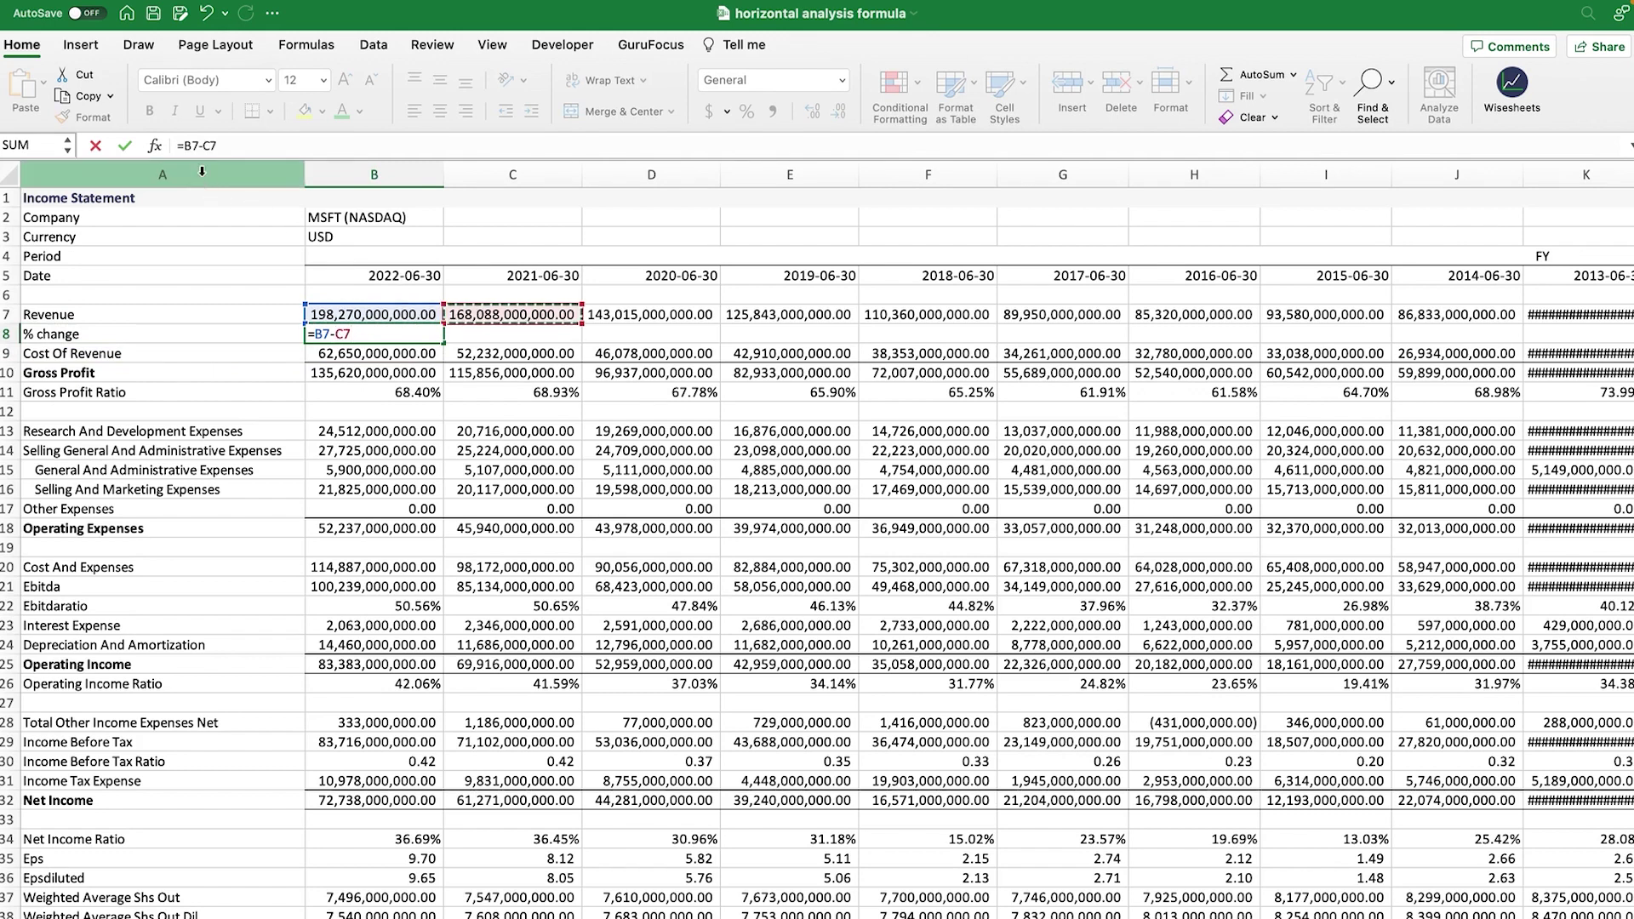
{"action": "left_click", "coordinate": [219, 145]}
{"action": "type", "text": "("}
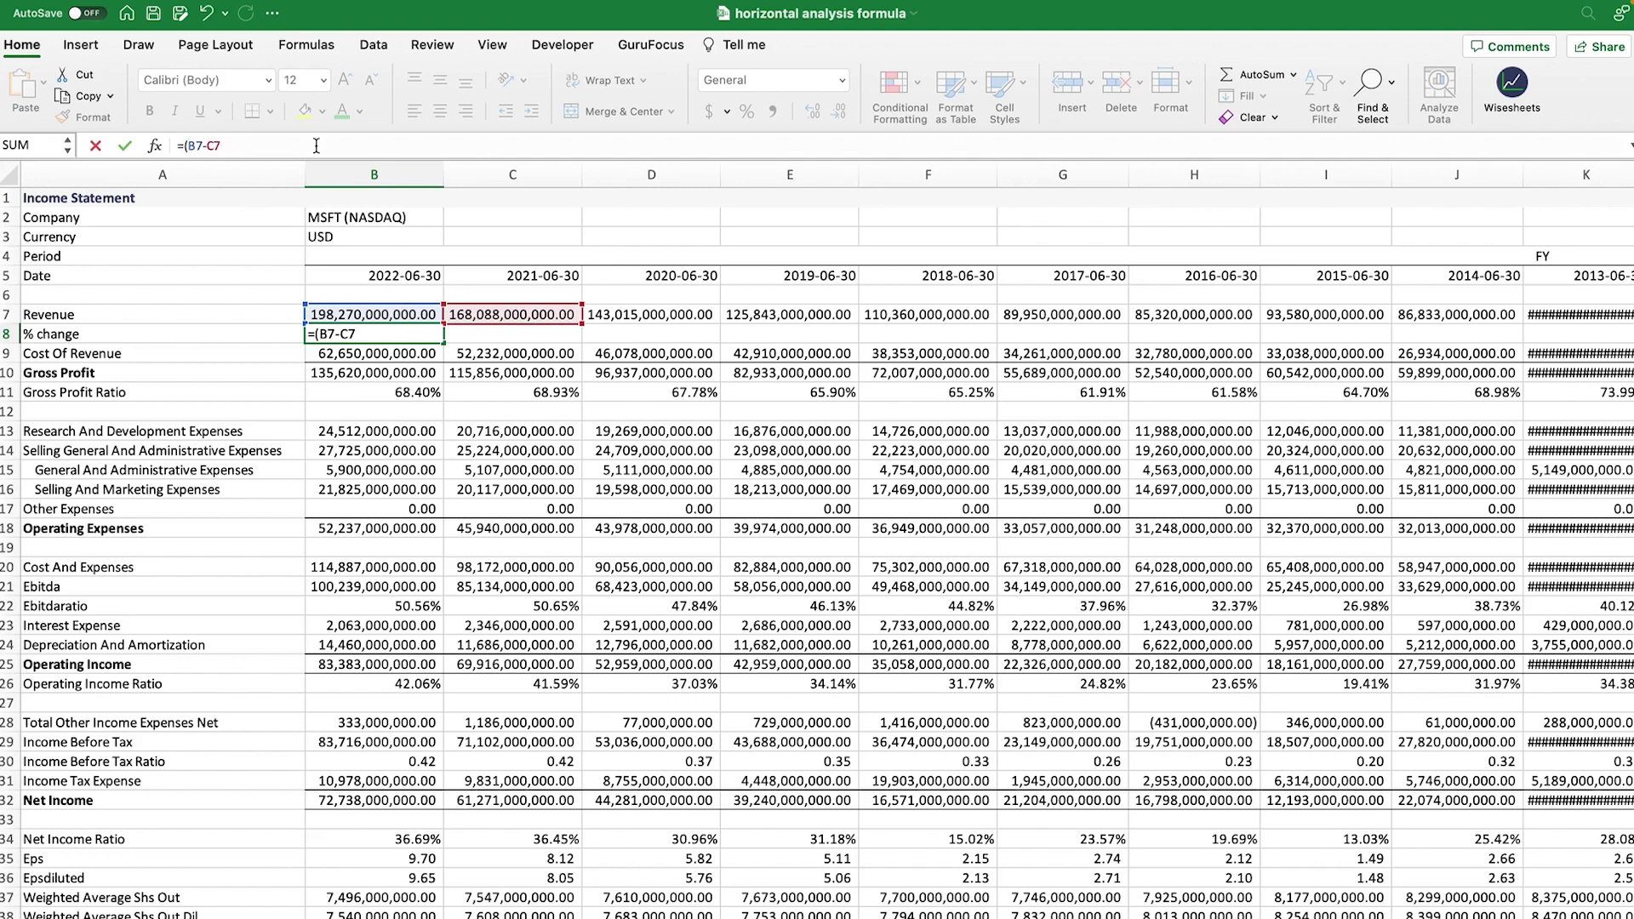
{"action": "type", "text": ")/C7"}
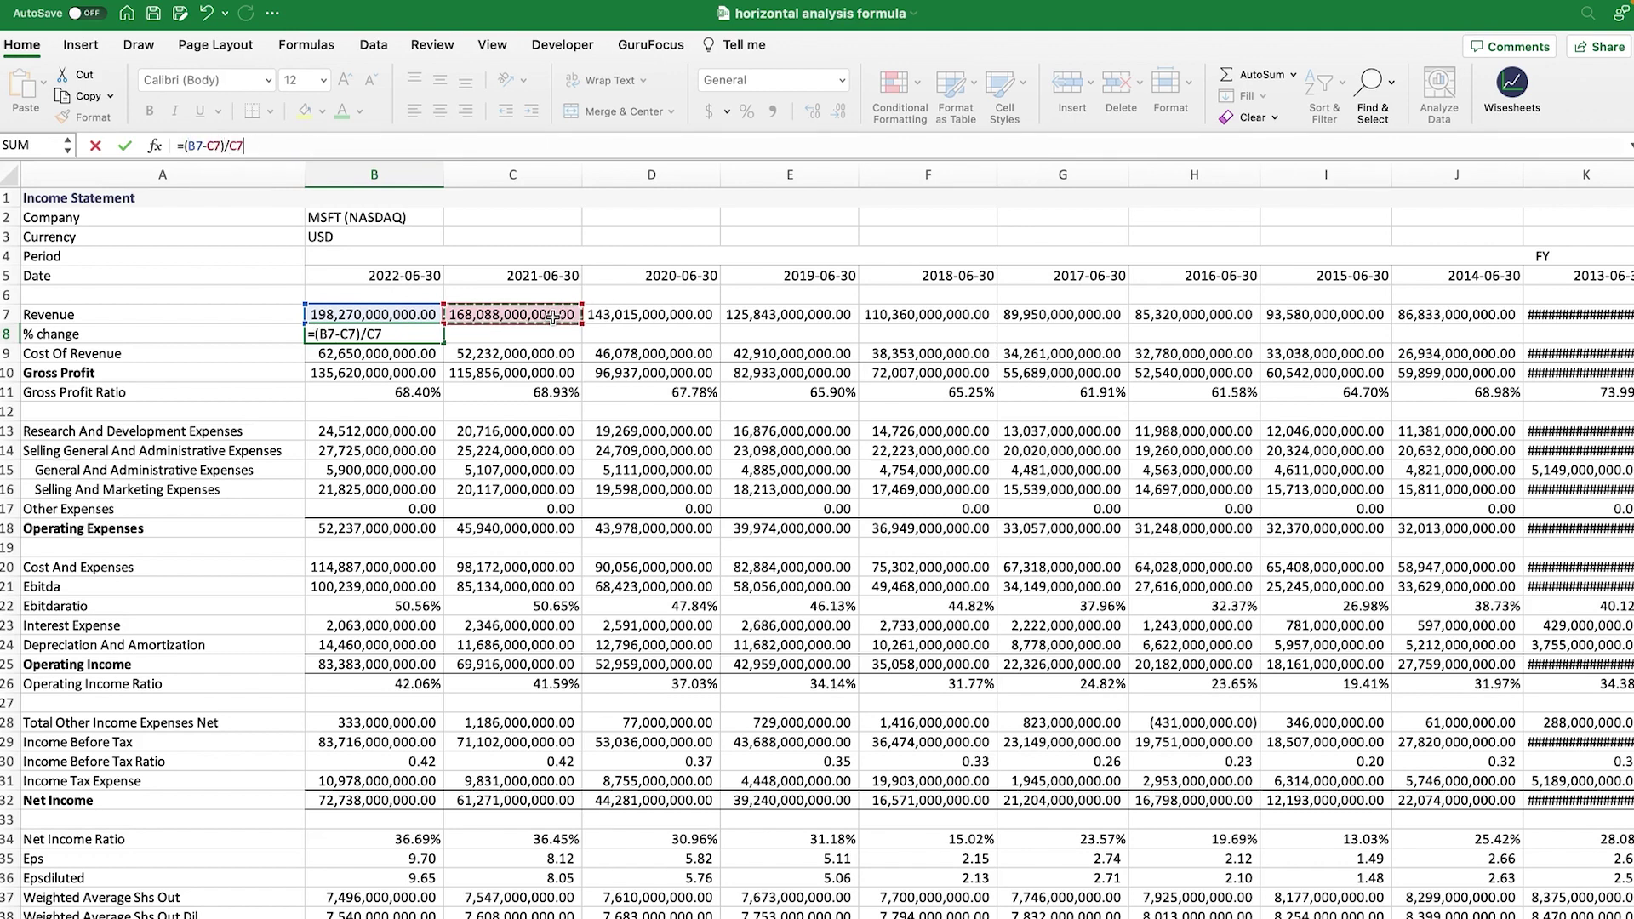
{"action": "key", "text": "Return"}
Step: Format the revenue change in cell B8 as a percentage with two decimal places
{"action": "left_click", "coordinate": [367, 333]}
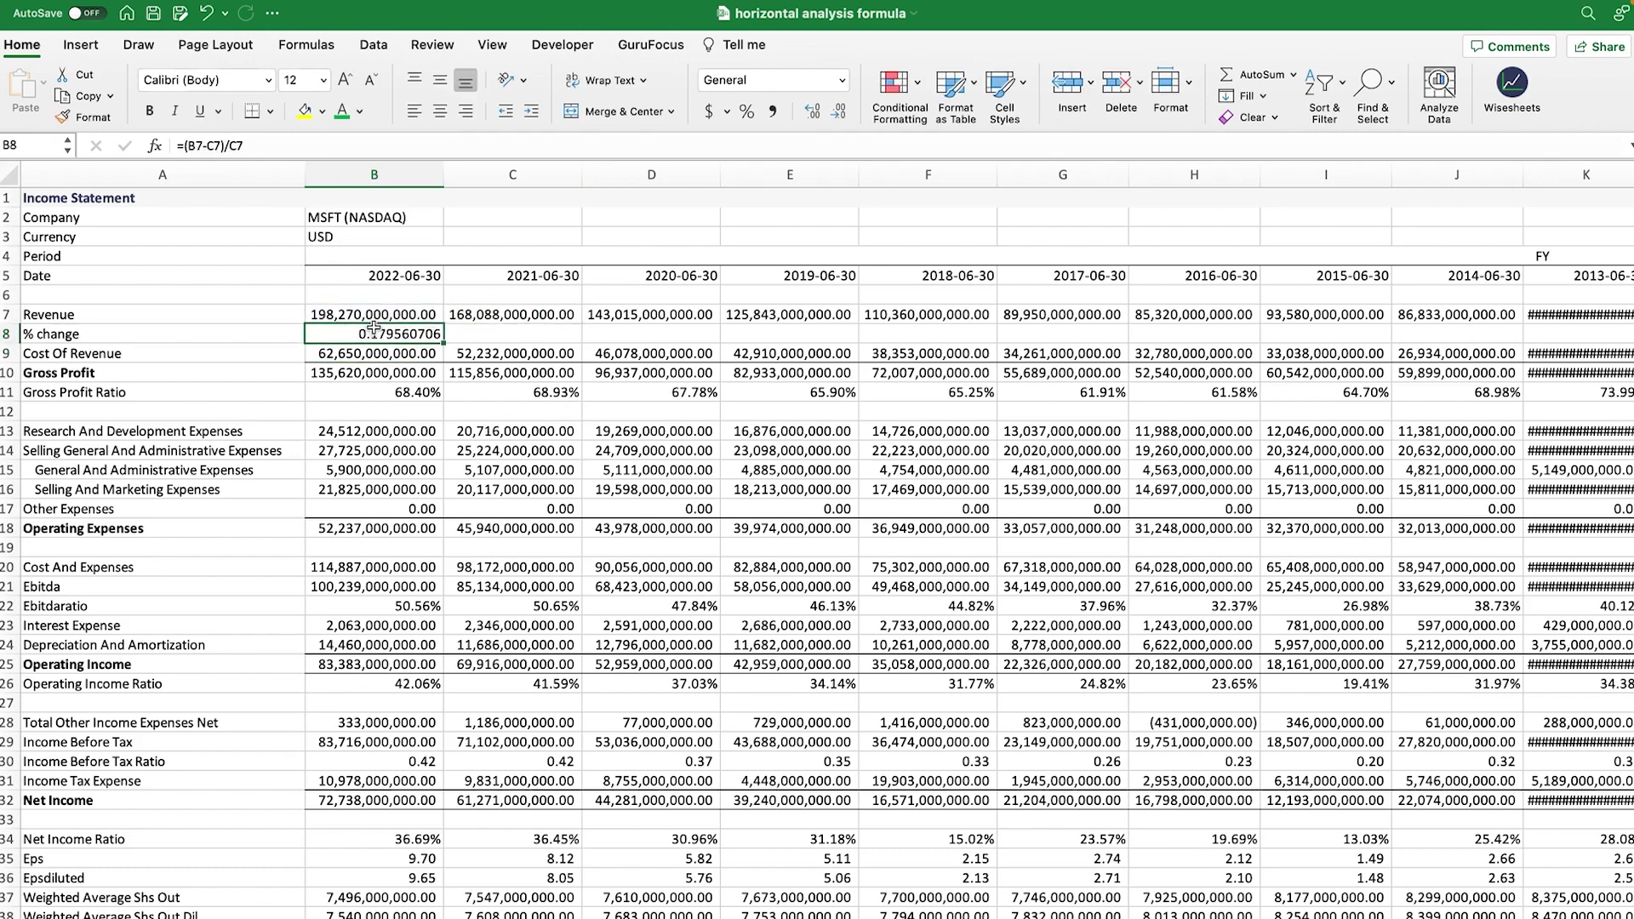
{"action": "left_click", "coordinate": [747, 113]}
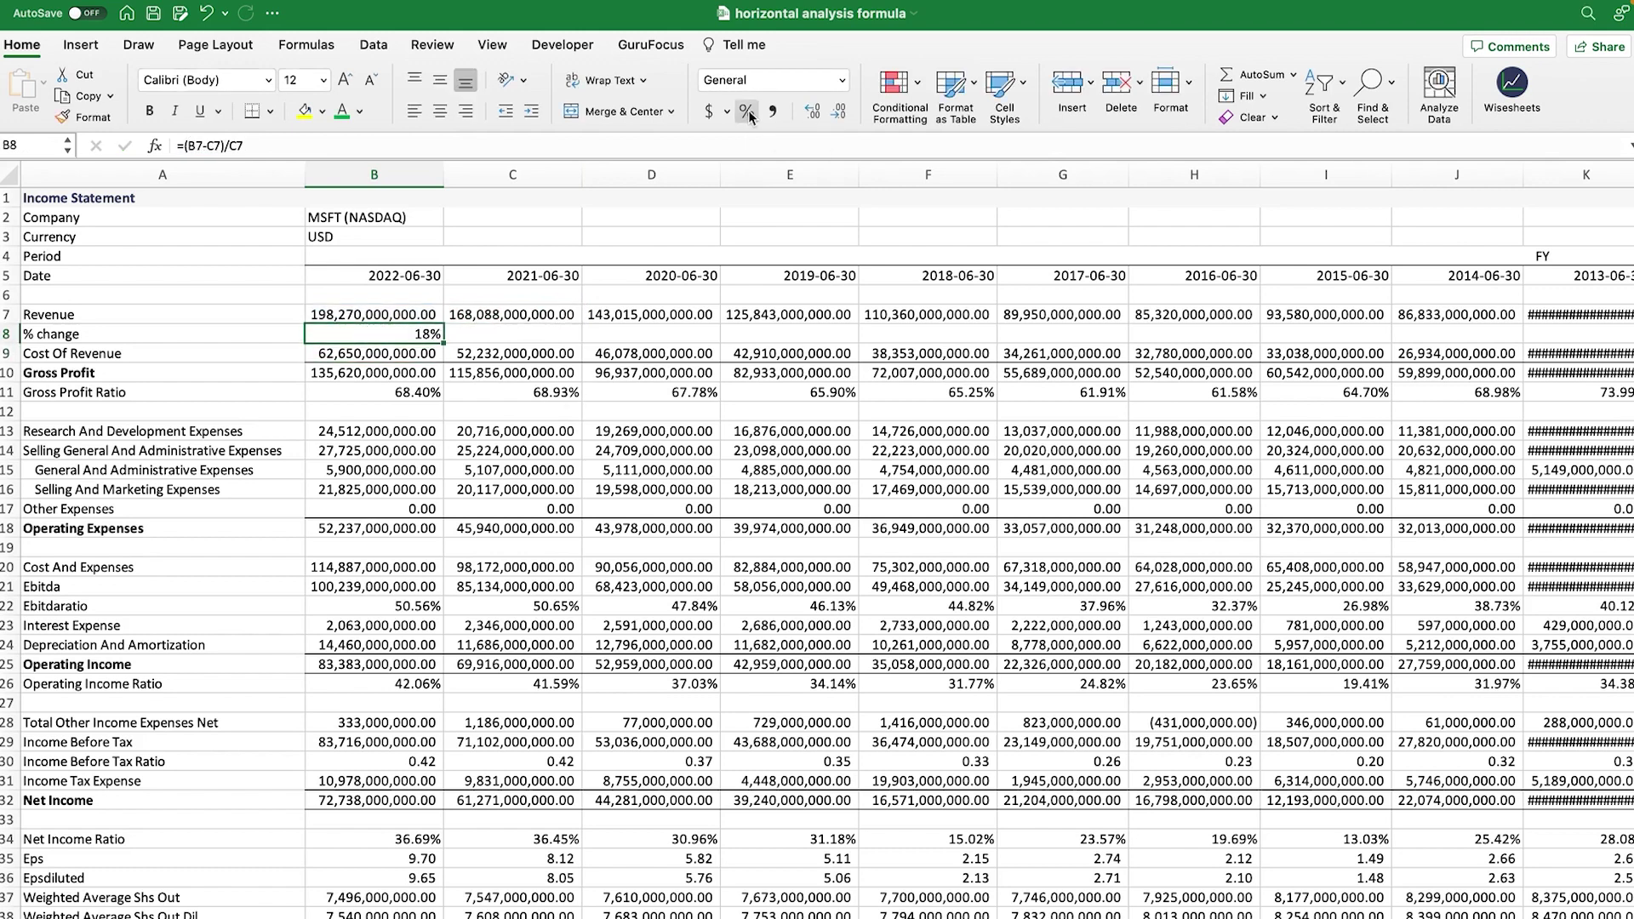
{"action": "left_click", "coordinate": [810, 112]}
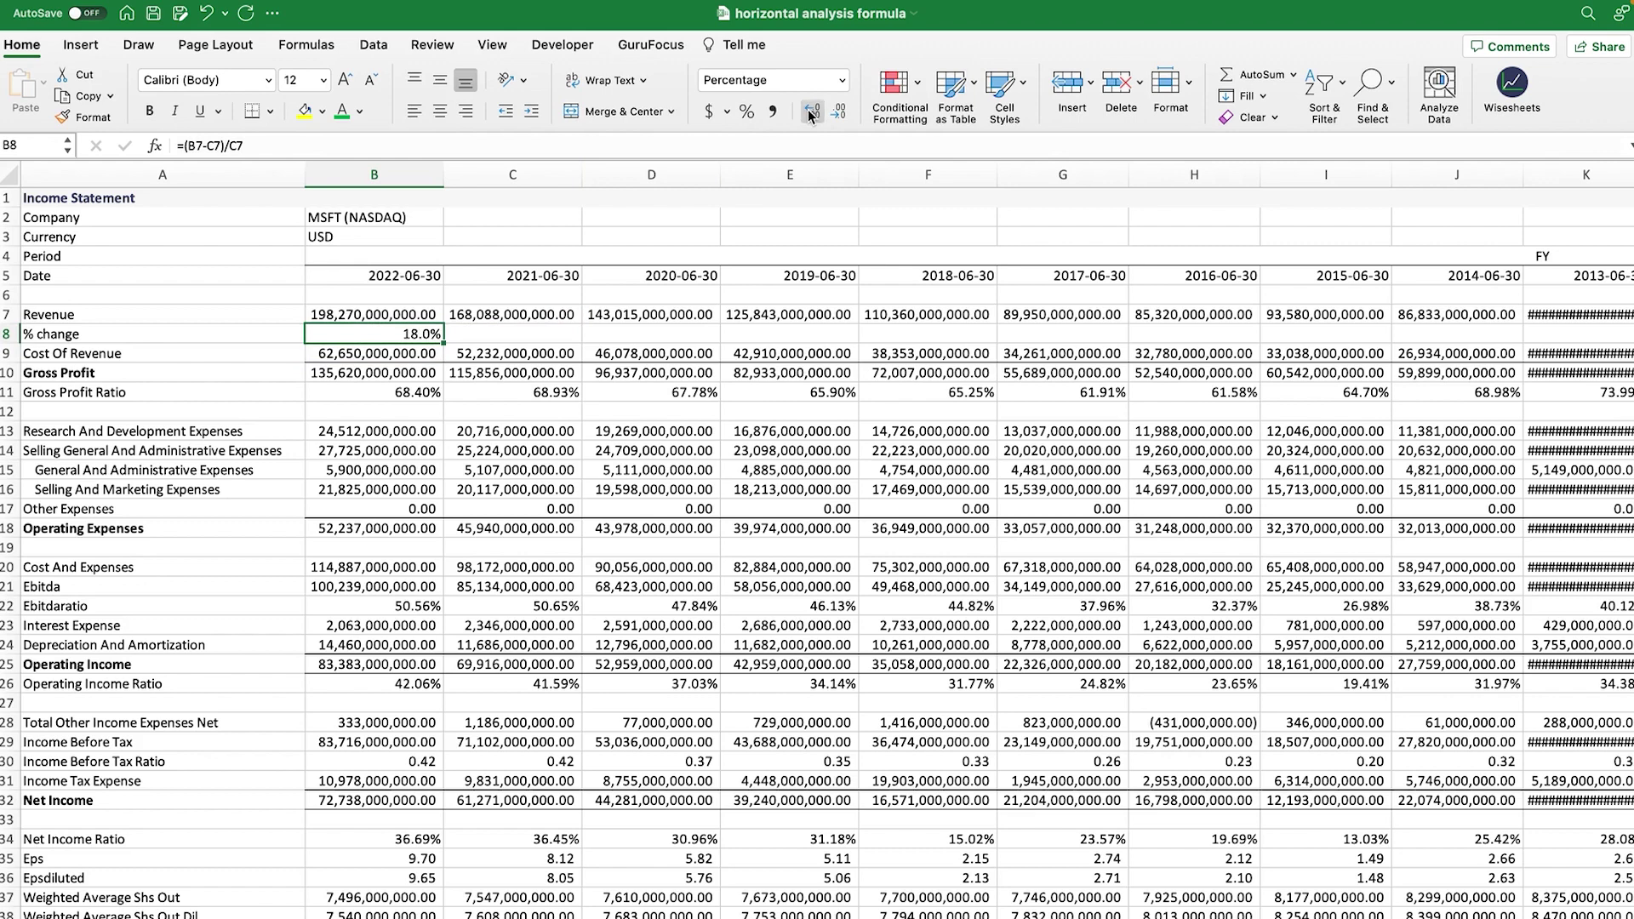
{"action": "left_click", "coordinate": [811, 112]}
Step: Copy the % change formula from B8 across C8:F8 and check the formula in F8
{"action": "left_click_drag", "start_coordinate": [443, 342], "coordinate": [955, 361]}
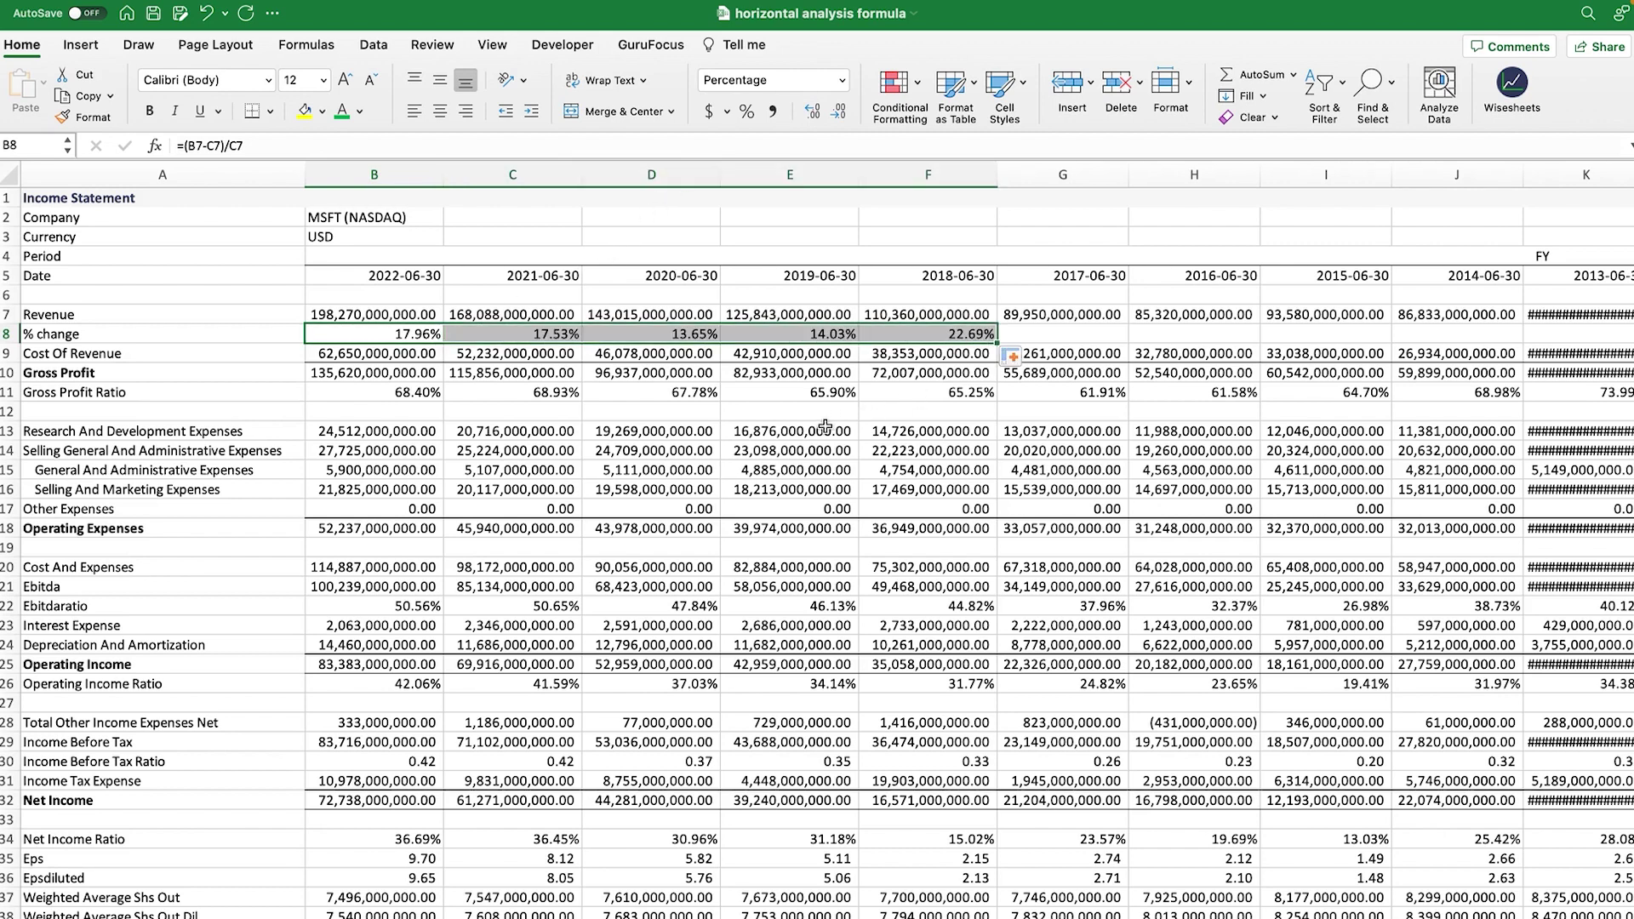
{"action": "left_click", "coordinate": [957, 337]}
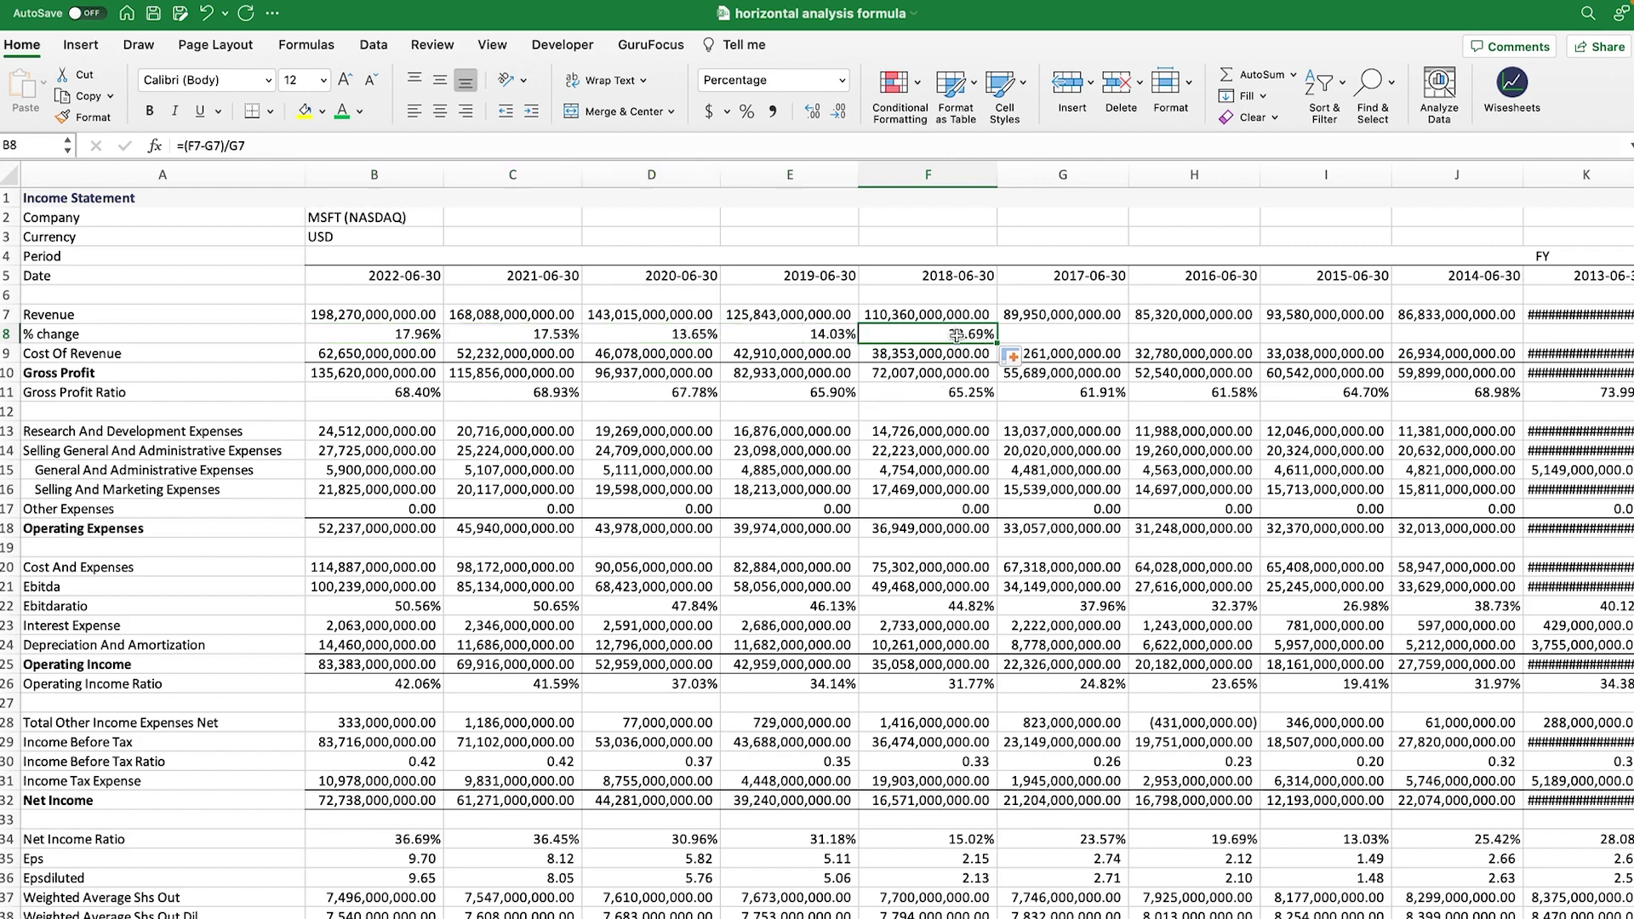
{"action": "left_click", "coordinate": [264, 142]}
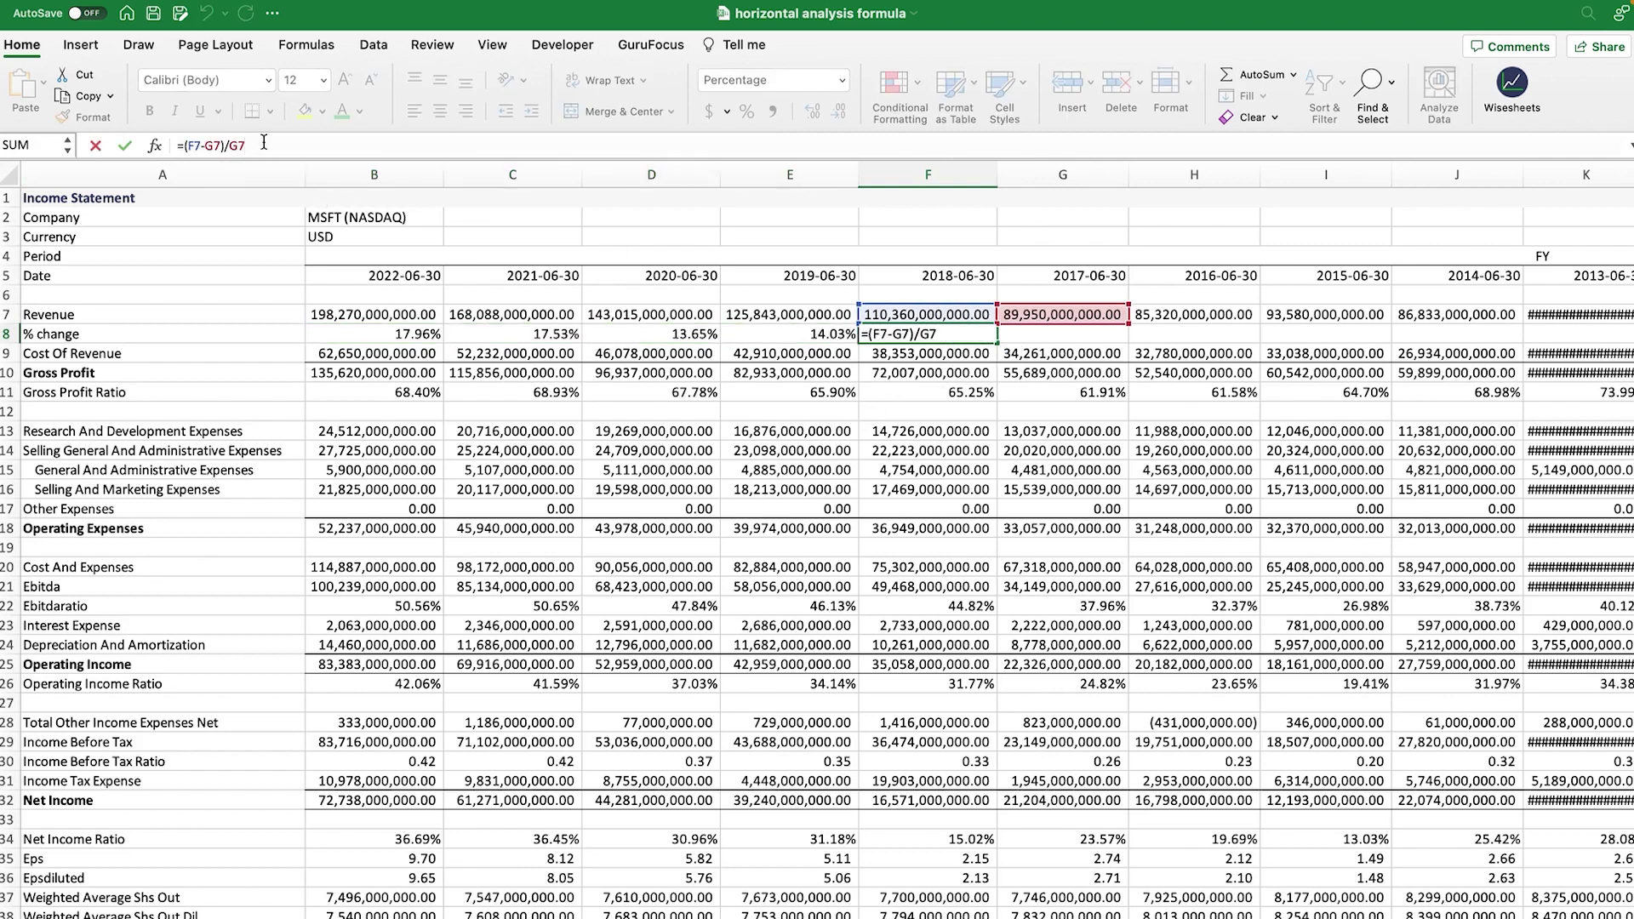
{"action": "key", "text": "Return"}
{"action": "left_click", "coordinate": [711, 416]}
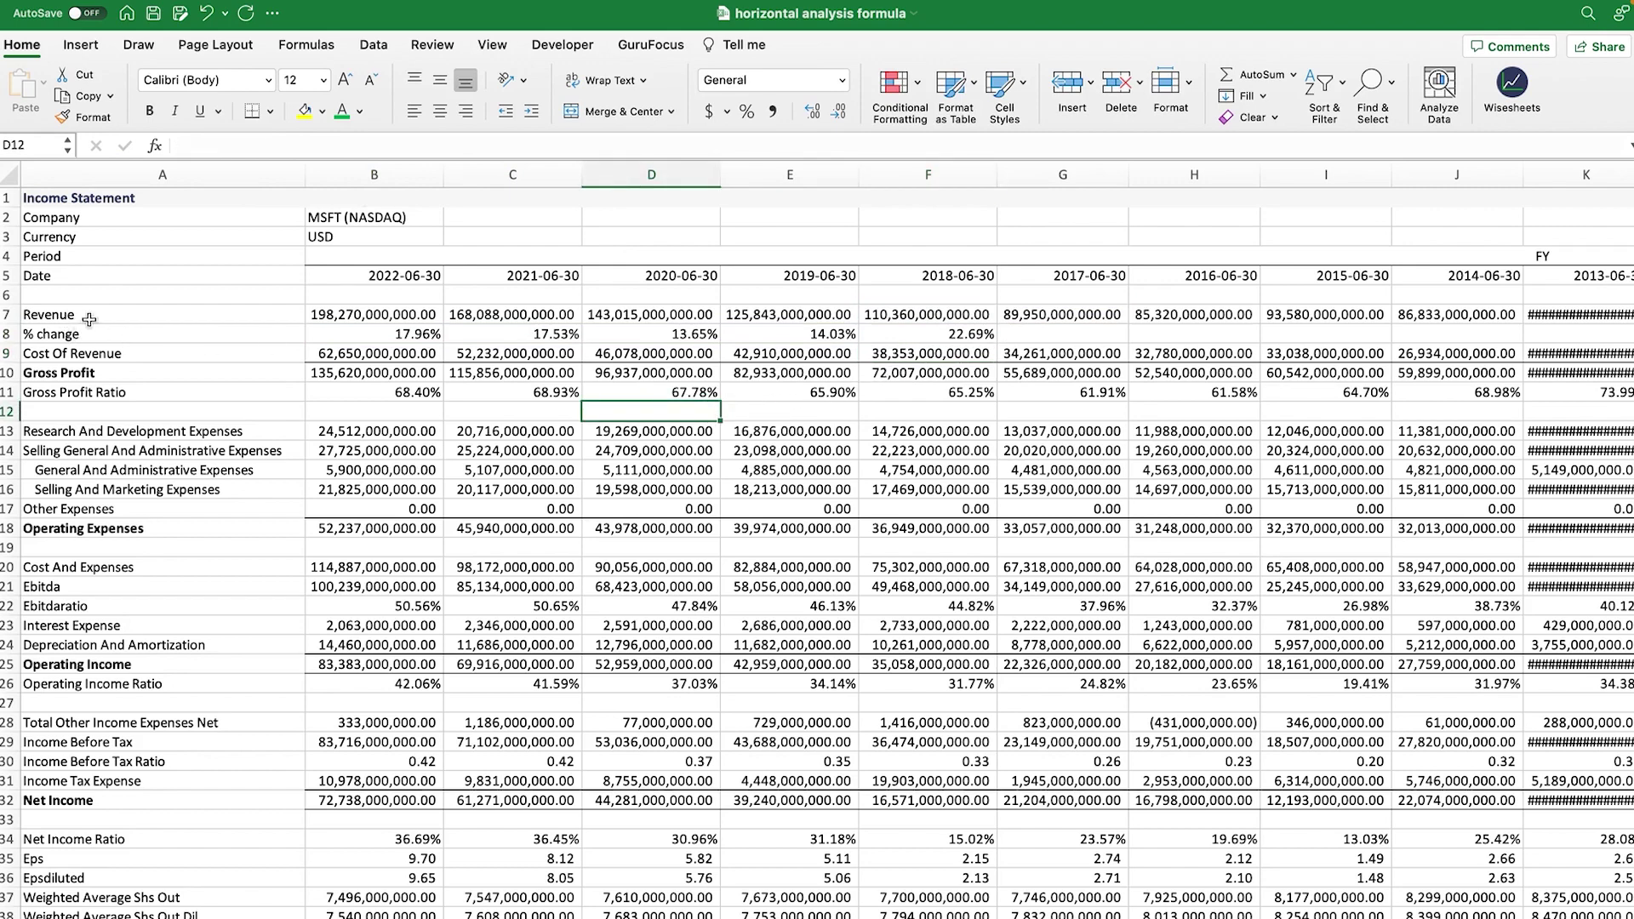
{"action": "left_click", "coordinate": [937, 334]}
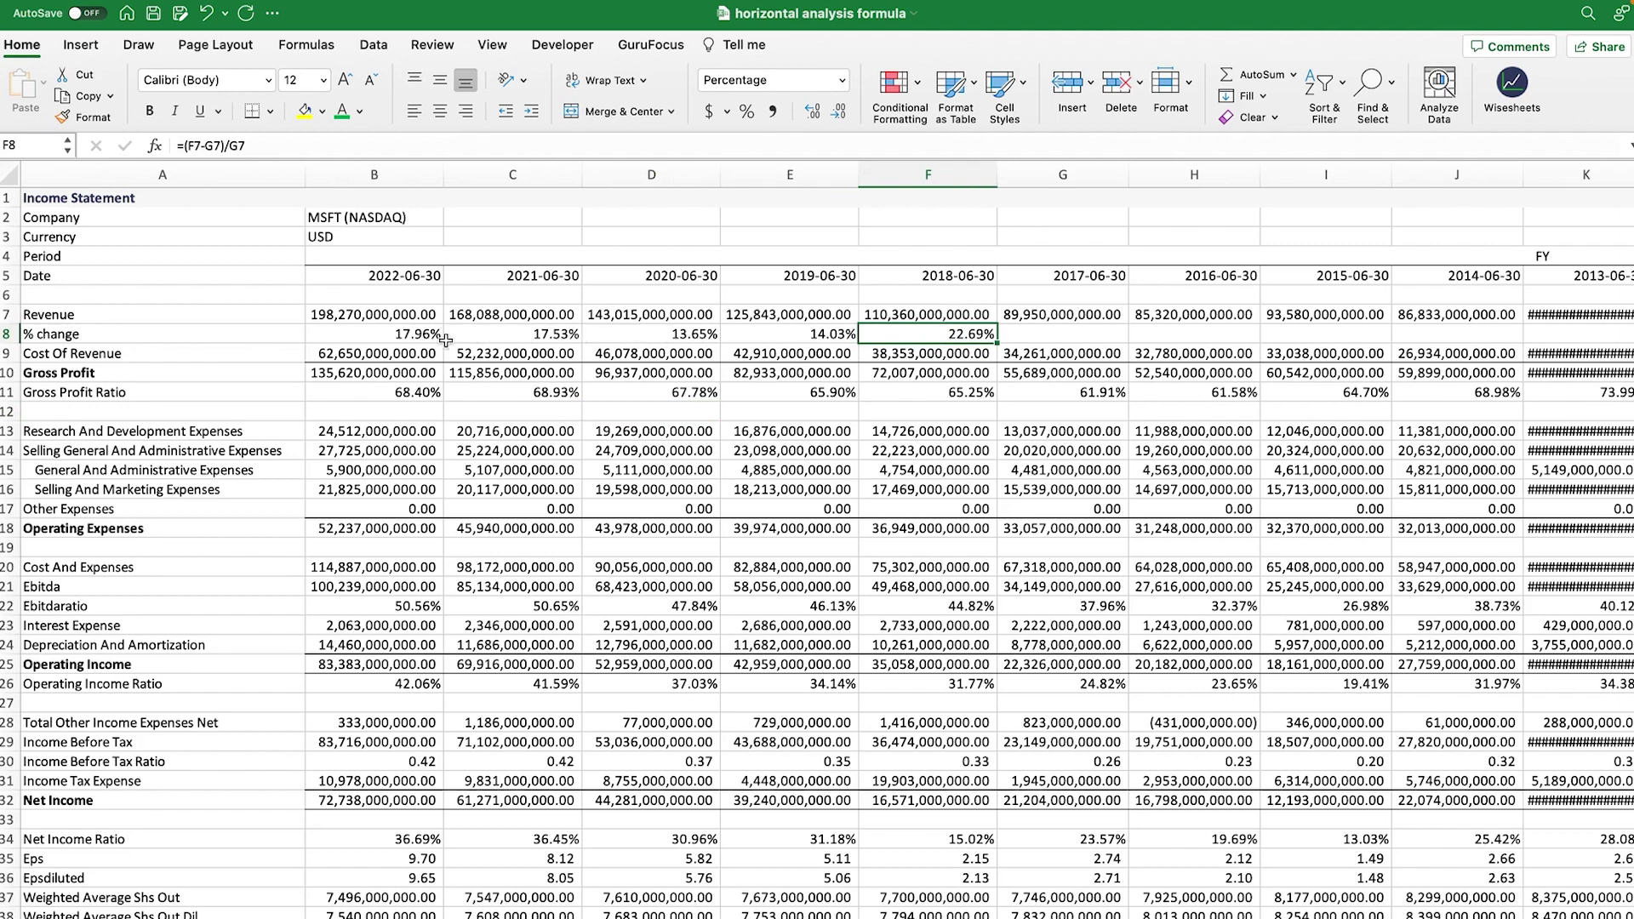
{"action": "left_click_drag", "start_coordinate": [797, 339], "coordinate": [399, 341]}
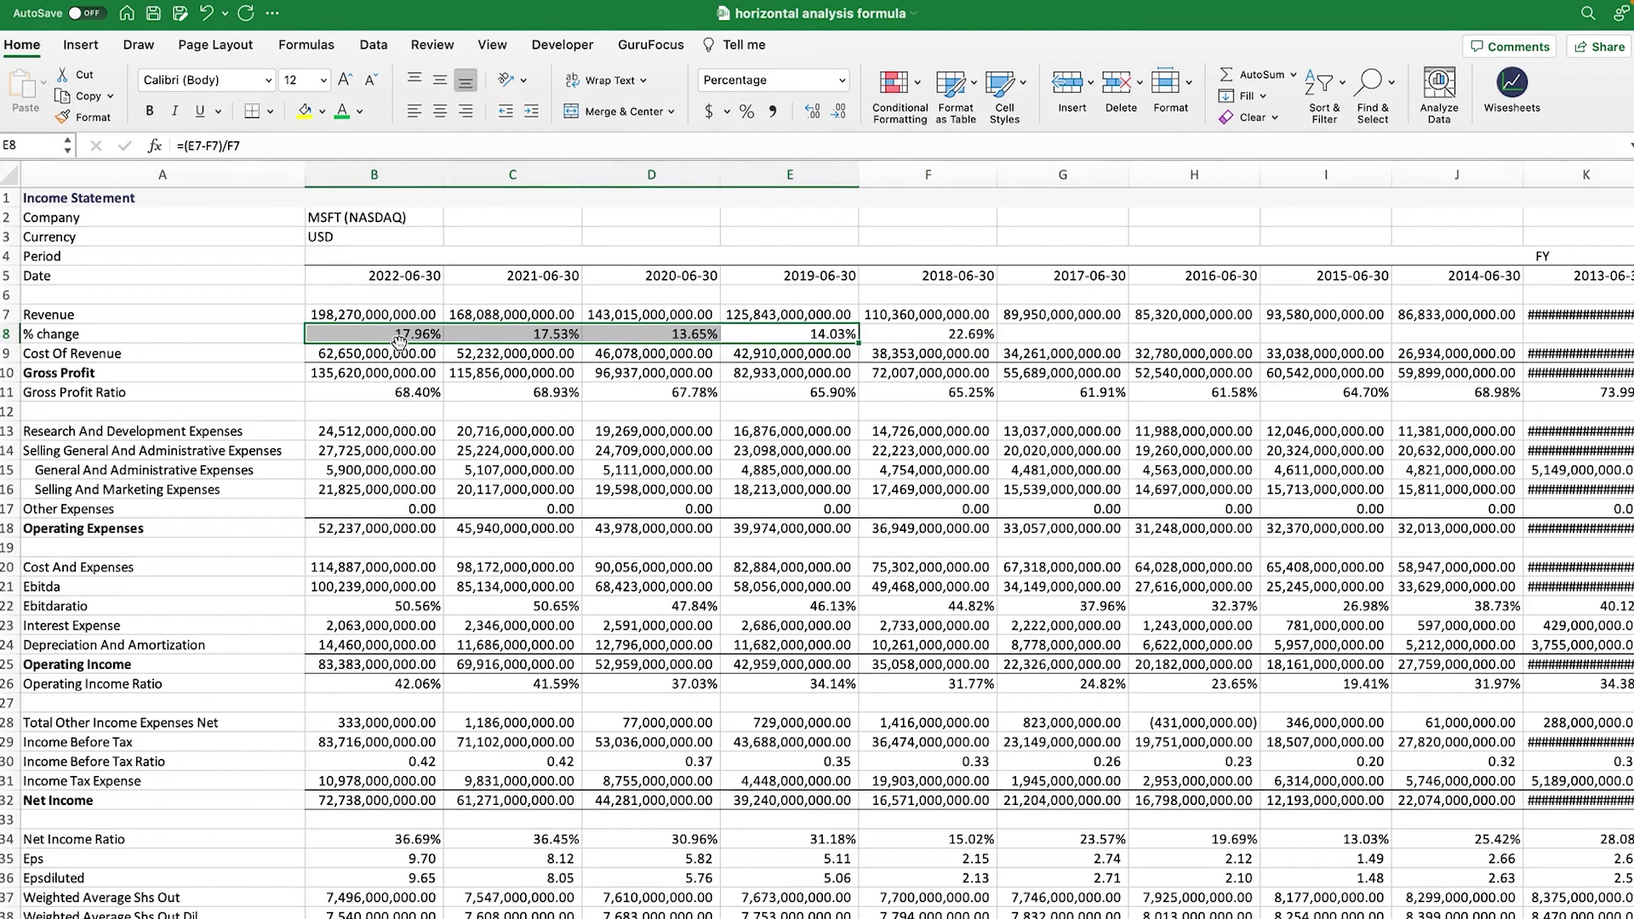
{"action": "left_click", "coordinate": [626, 438]}
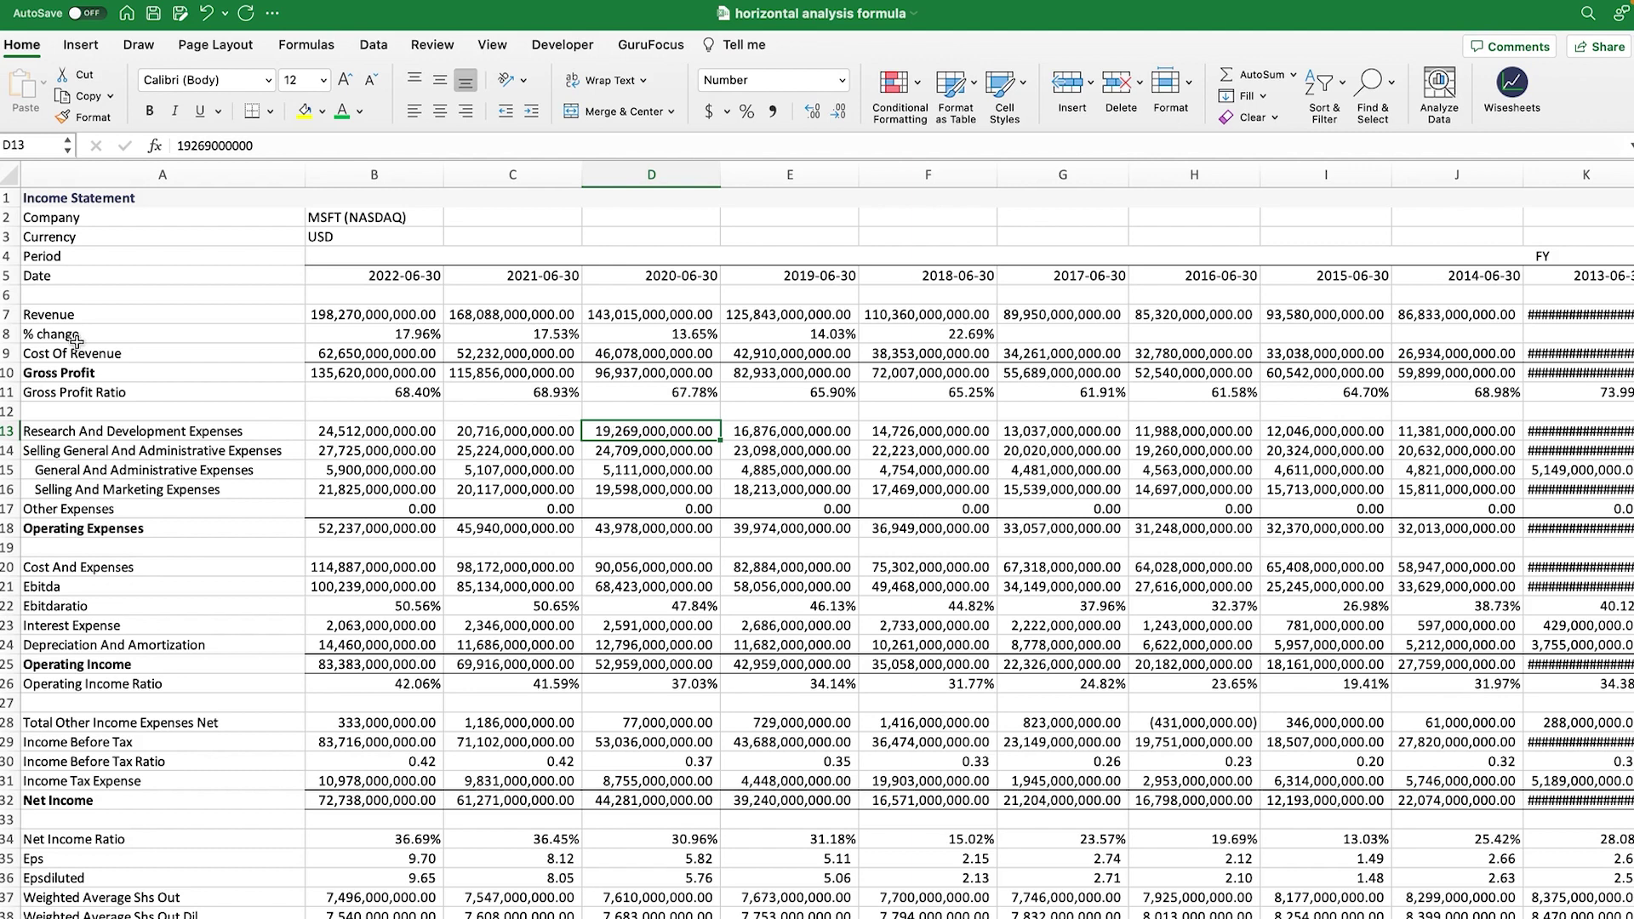
Step: Calculate the 2022 net income change against 2021 in cell B33 with the formula =(B32-C32)/C32
{"action": "scroll", "coordinate": [134, 361], "scroll_direction": "down", "scroll_amount": 1}
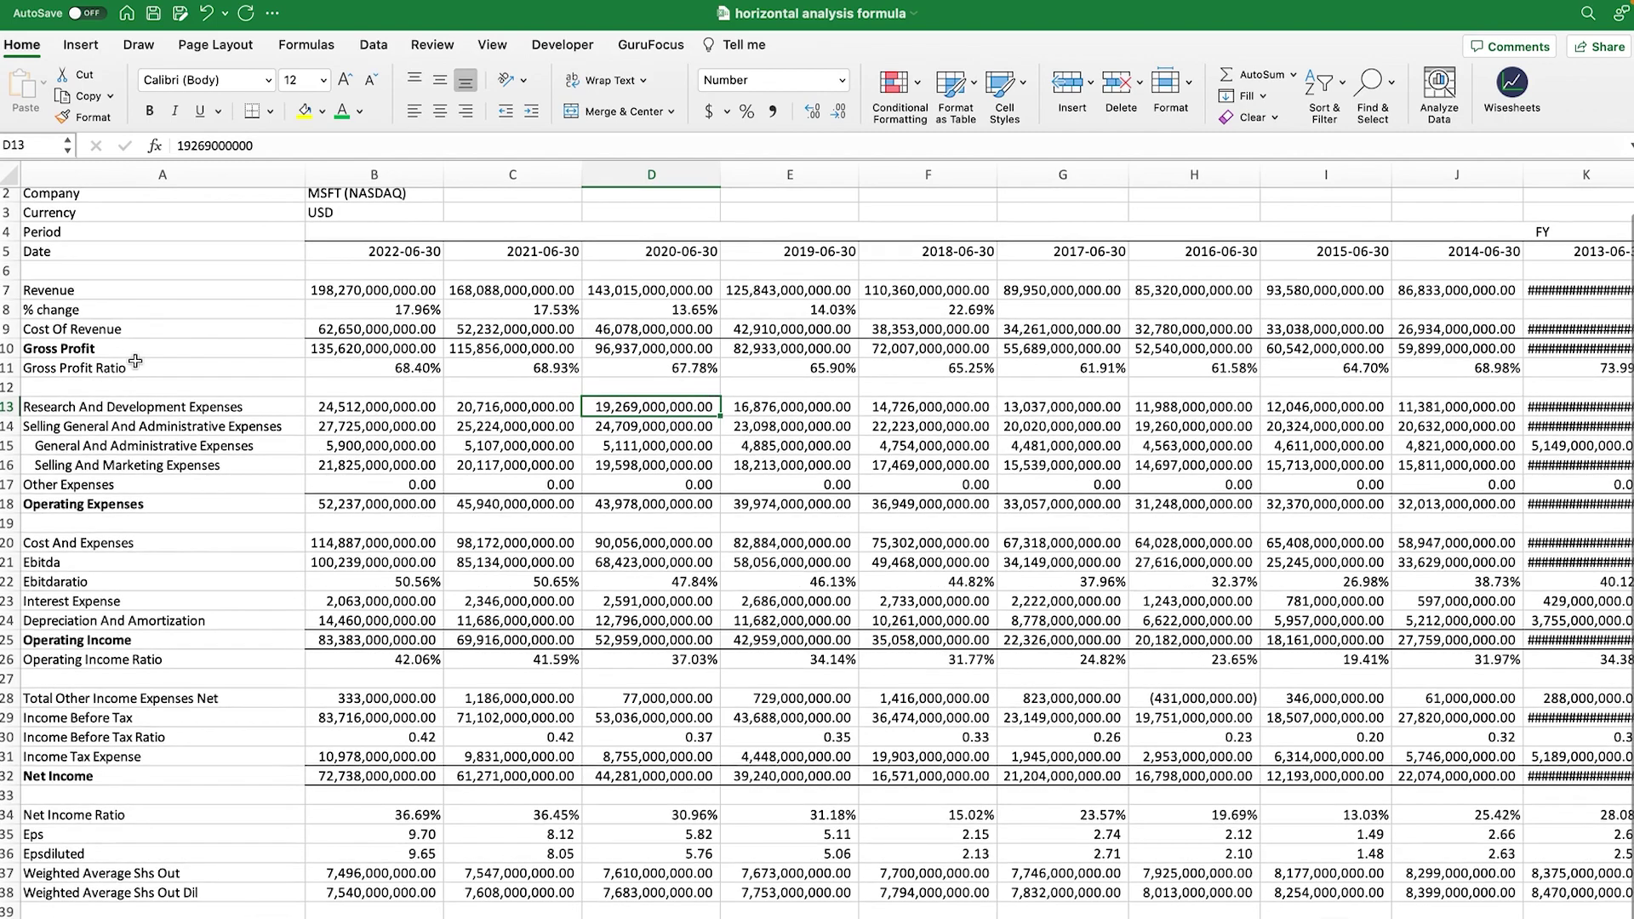
{"action": "scroll", "coordinate": [136, 363], "scroll_direction": "down", "scroll_amount": 1}
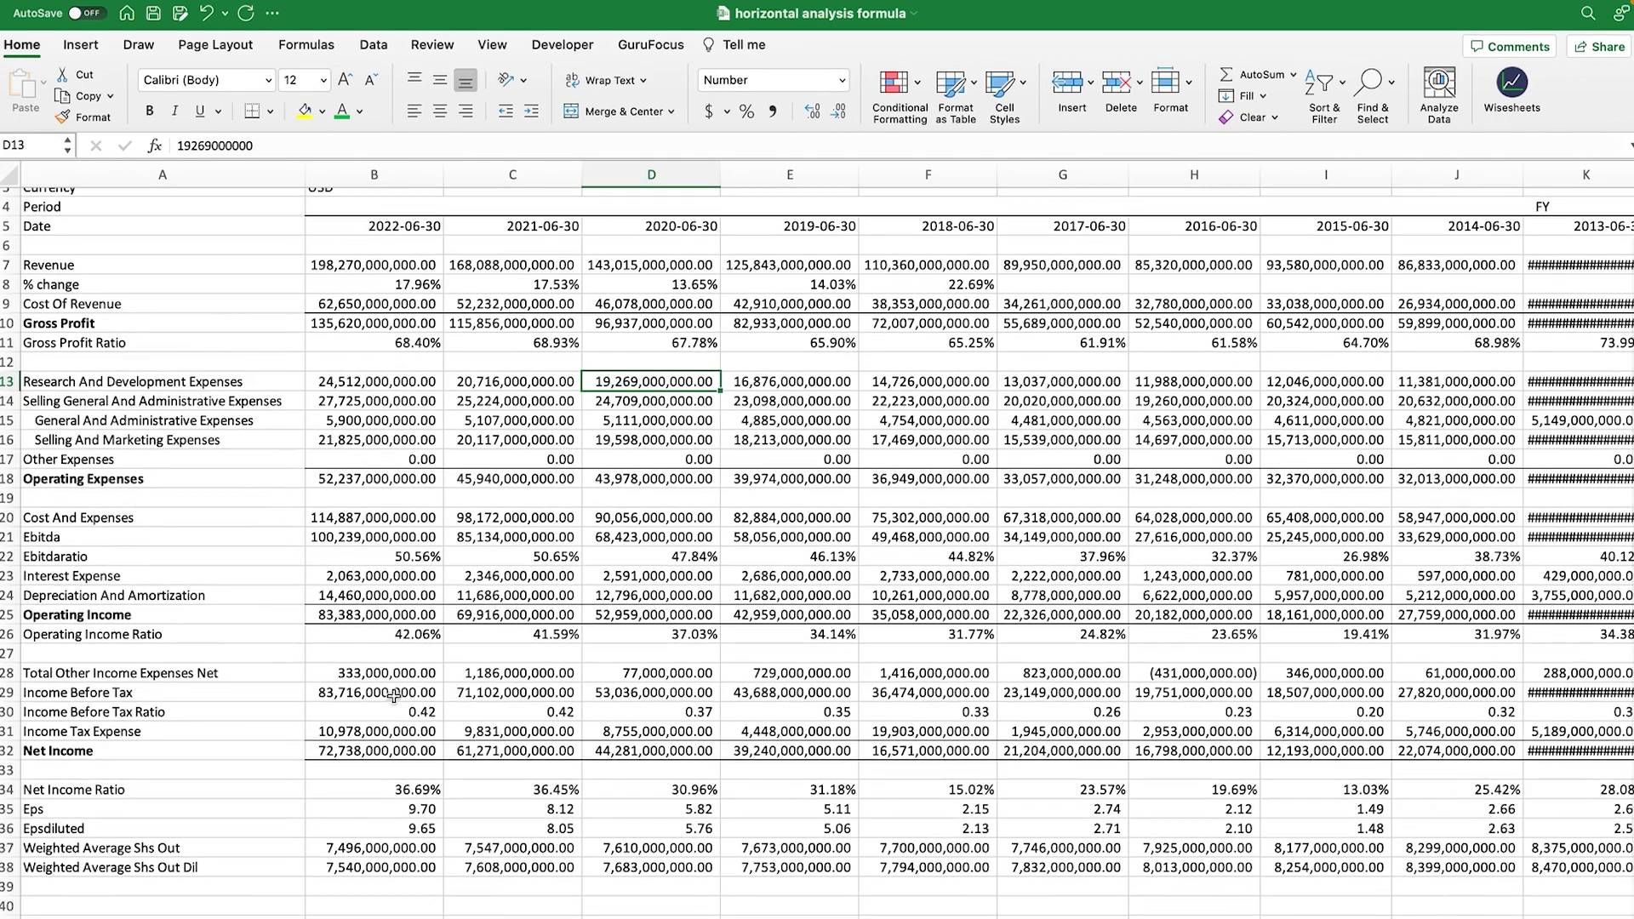
{"action": "scroll", "coordinate": [407, 673], "scroll_direction": "down", "scroll_amount": 5}
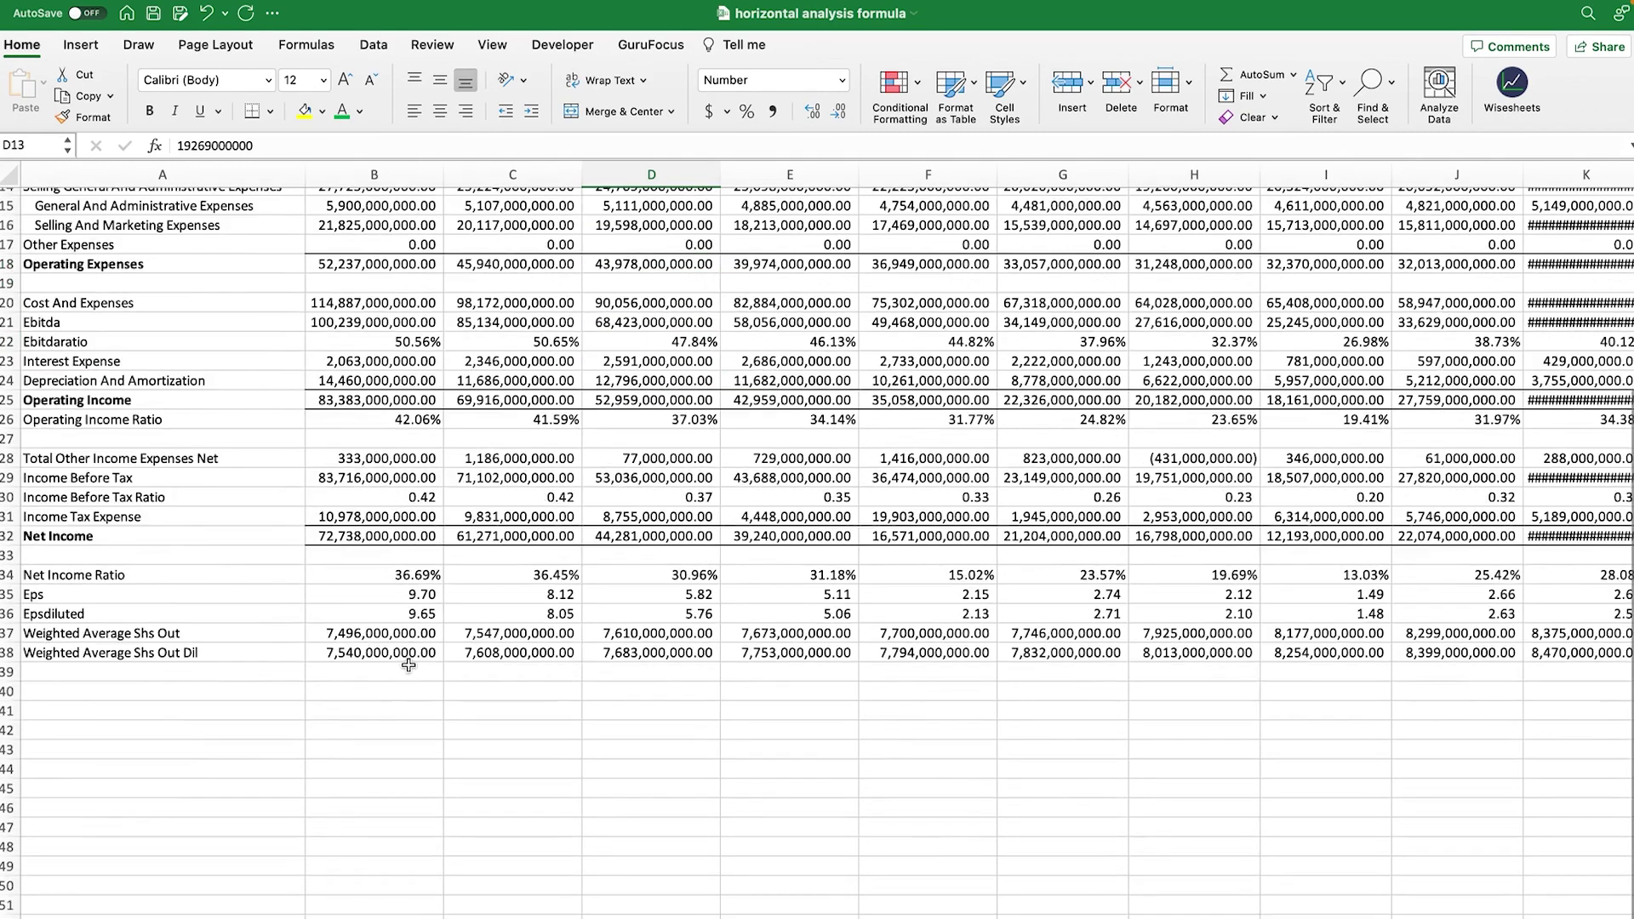
{"action": "scroll", "coordinate": [408, 666], "scroll_direction": "down", "scroll_amount": 1}
{"action": "left_click", "coordinate": [397, 532]}
{"action": "type", "text": "="}
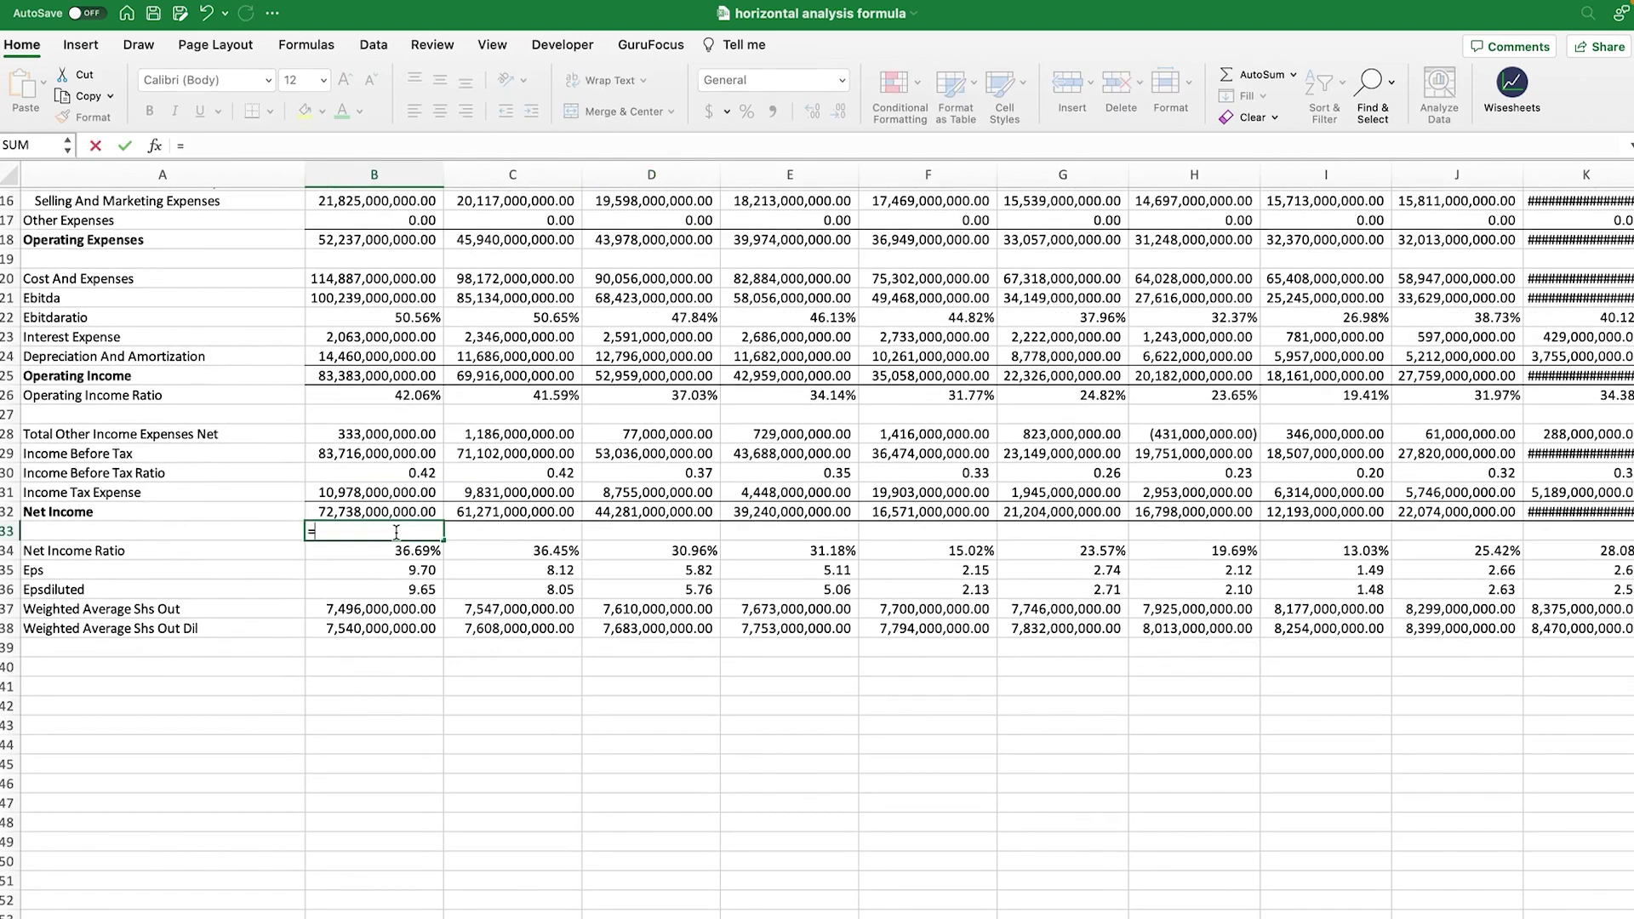
{"action": "left_click", "coordinate": [388, 515]}
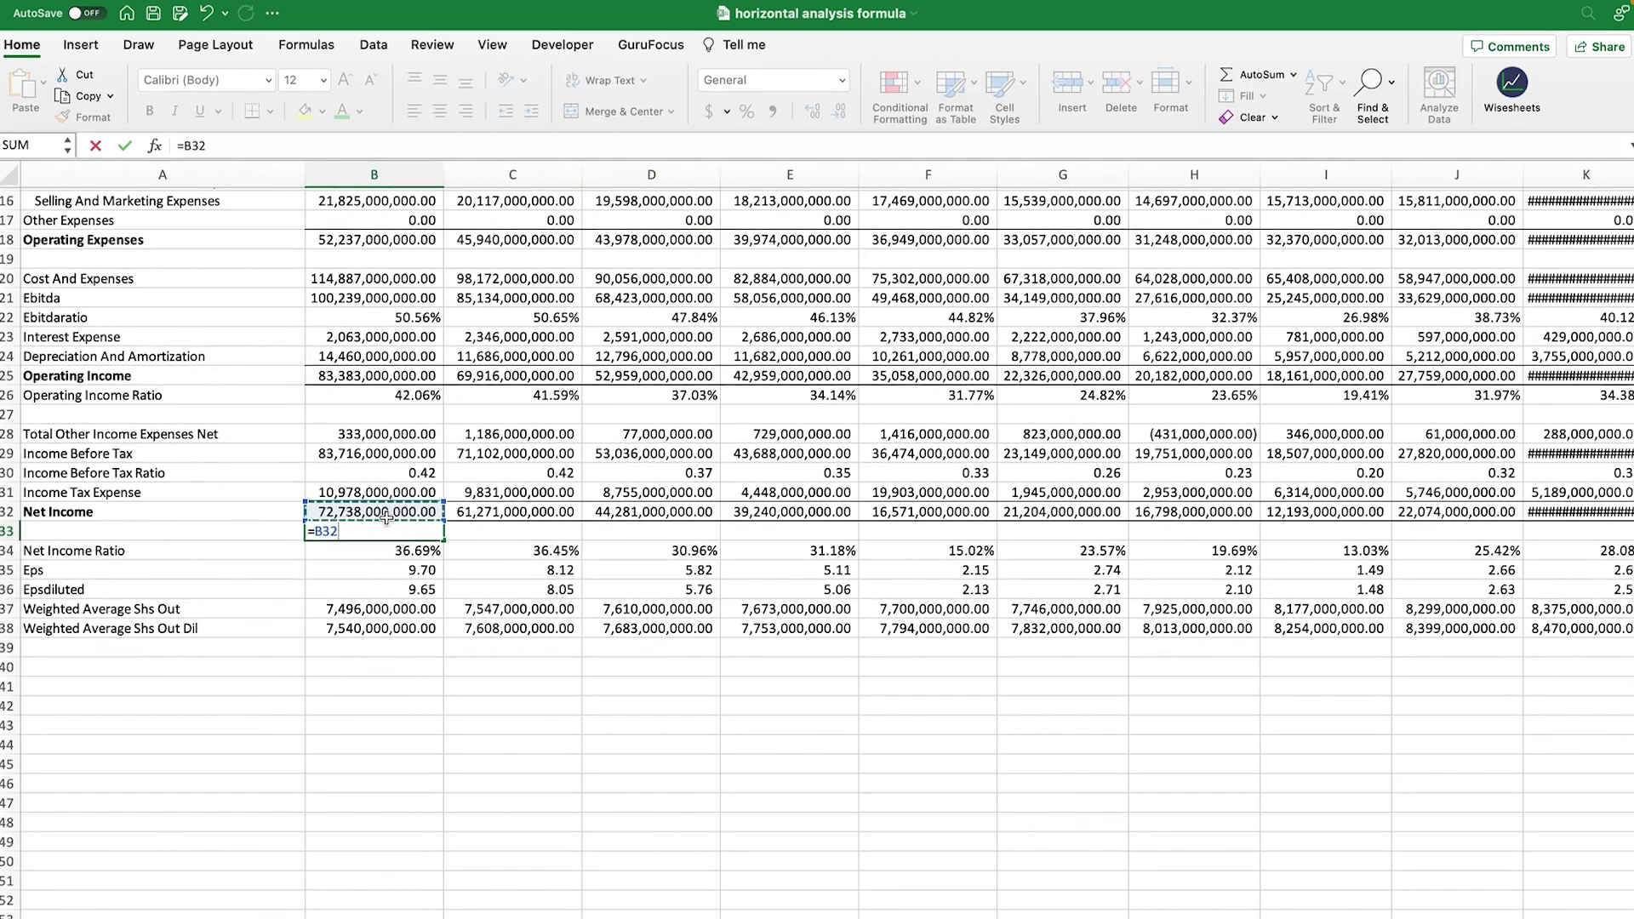
{"action": "type", "text": "-"}
{"action": "left_click", "coordinate": [515, 512]}
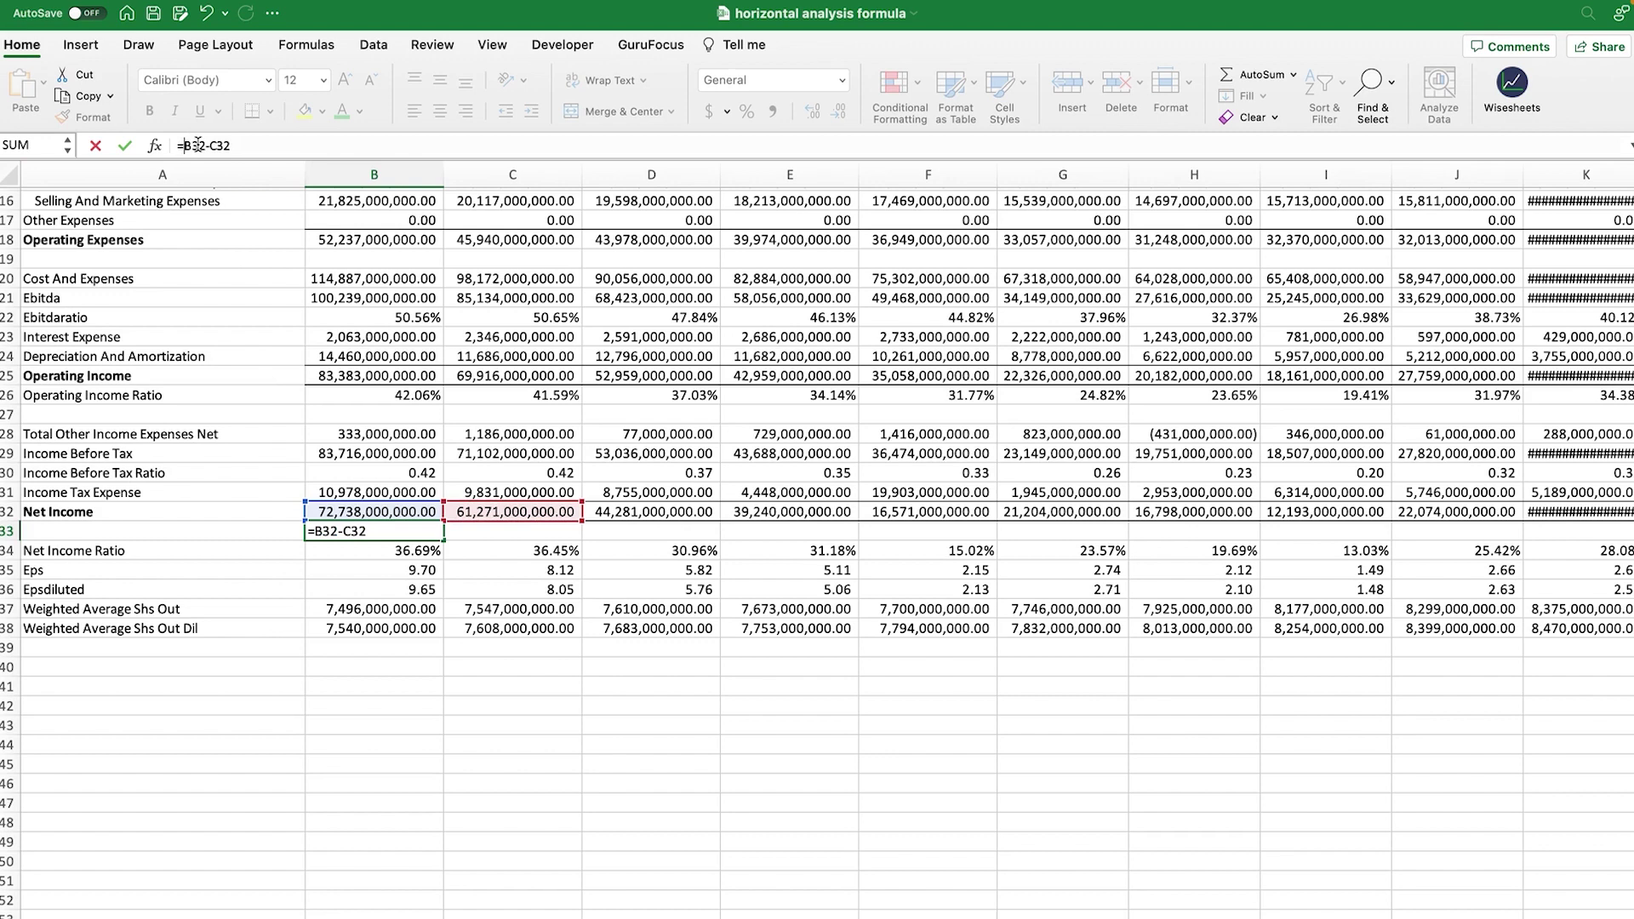
{"action": "left_click", "coordinate": [197, 144]}
{"action": "type", "text": "("}
{"action": "type", "text": ")/"}
{"action": "left_click", "coordinate": [543, 509]}
{"action": "key", "text": "Return"}
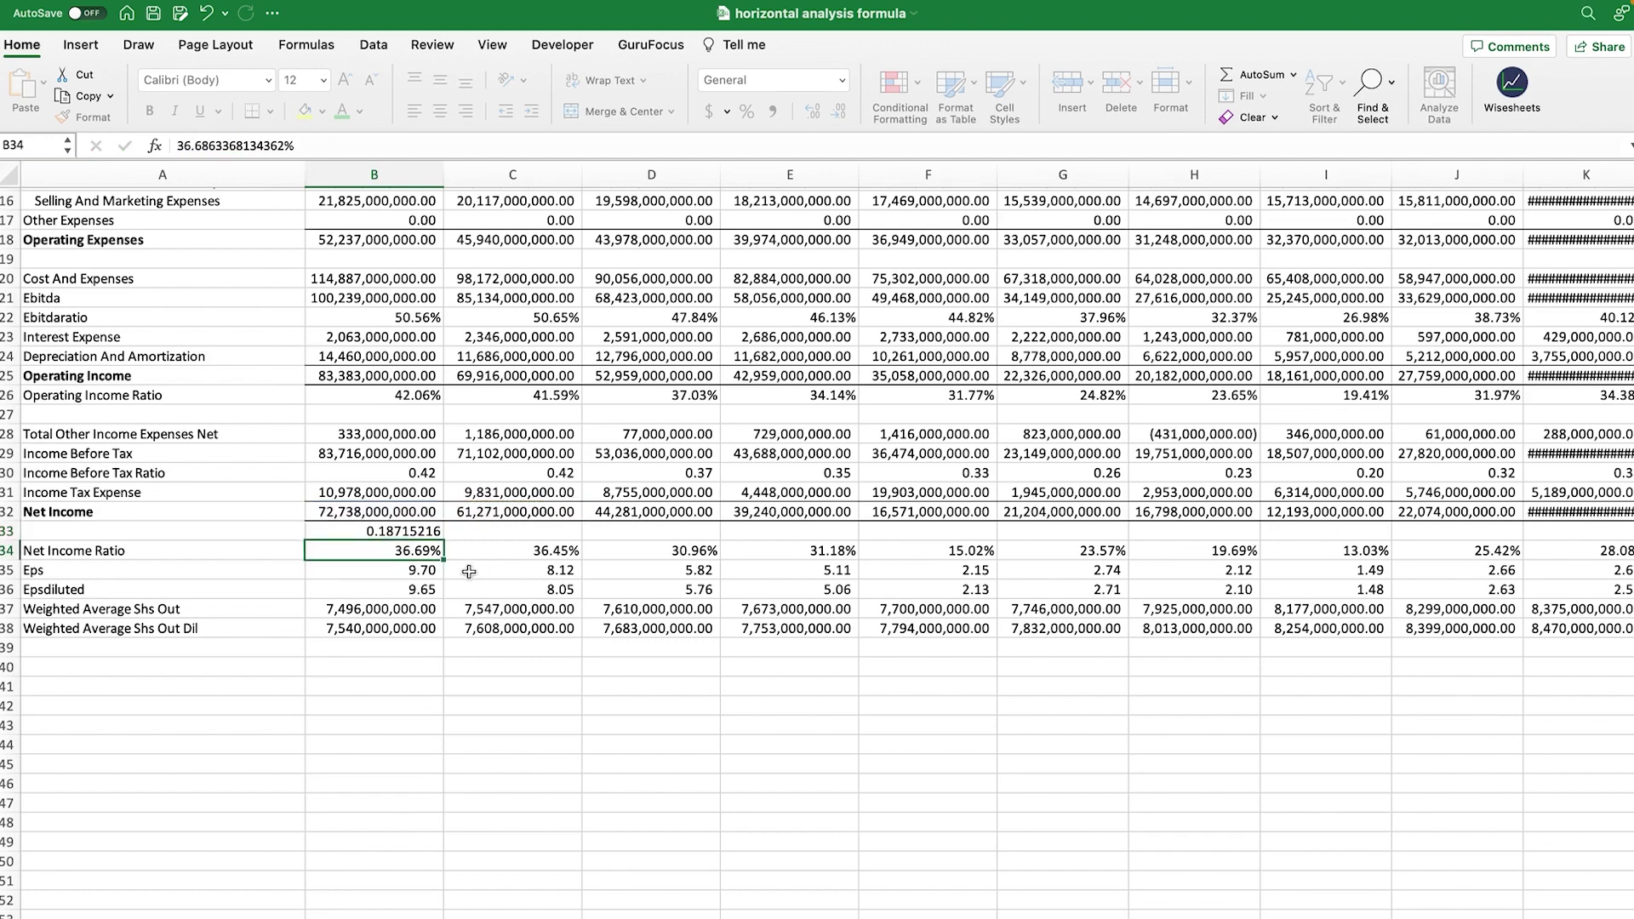
Step: Format B33 as a percentage with two decimal places and copy its formula across C33:E33
{"action": "left_click", "coordinate": [379, 531]}
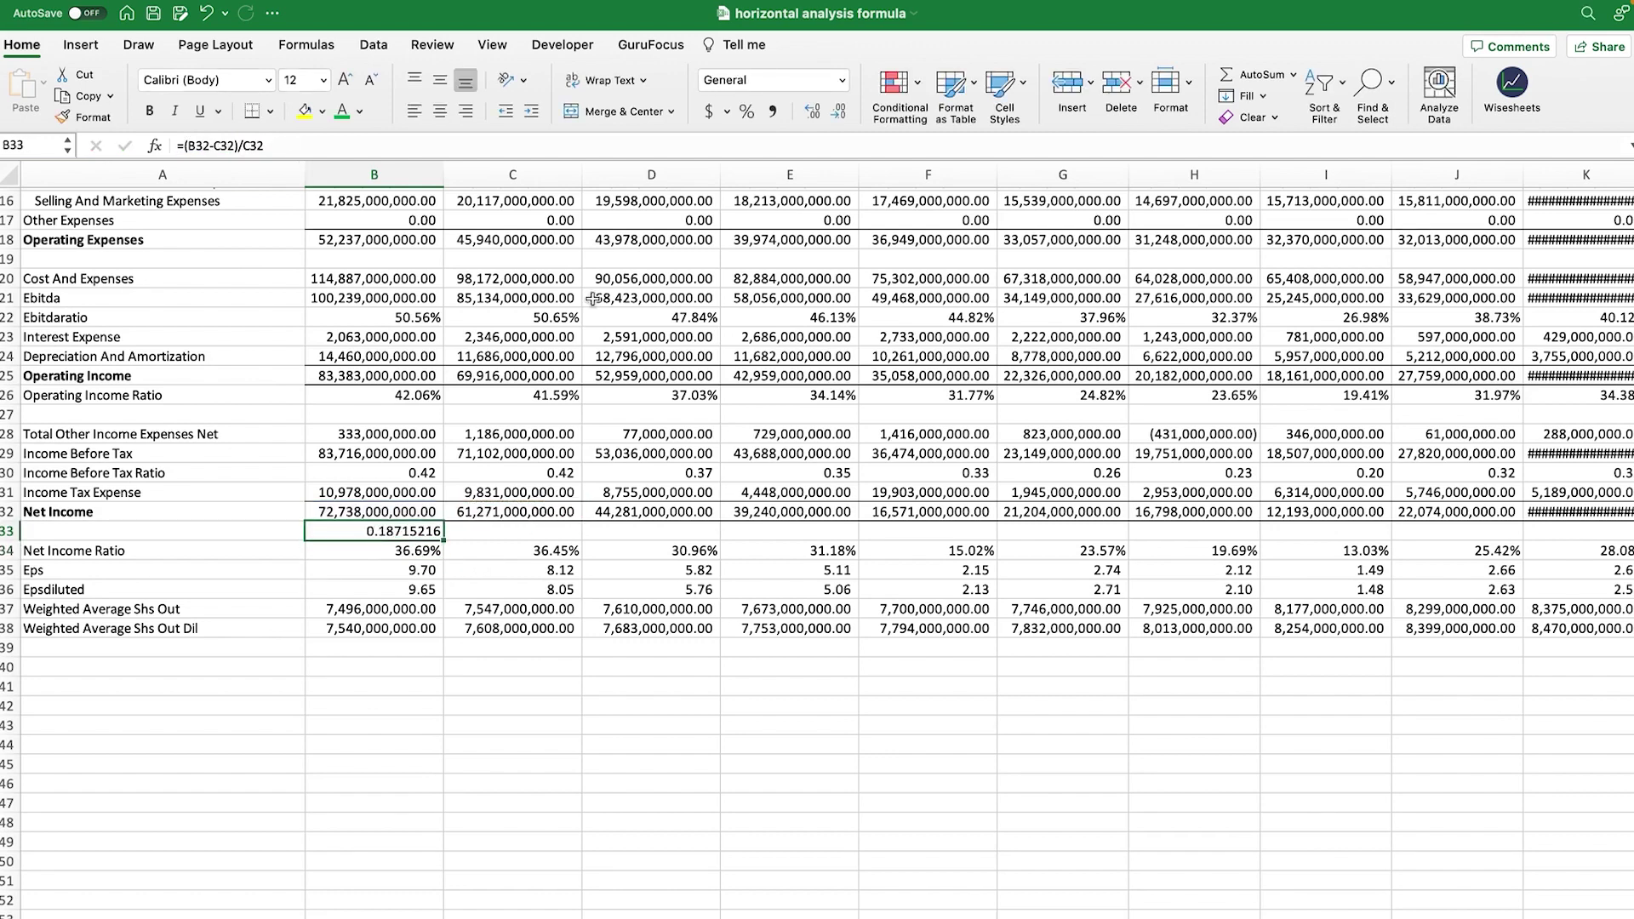
{"action": "left_click", "coordinate": [746, 112]}
{"action": "left_click", "coordinate": [813, 112]}
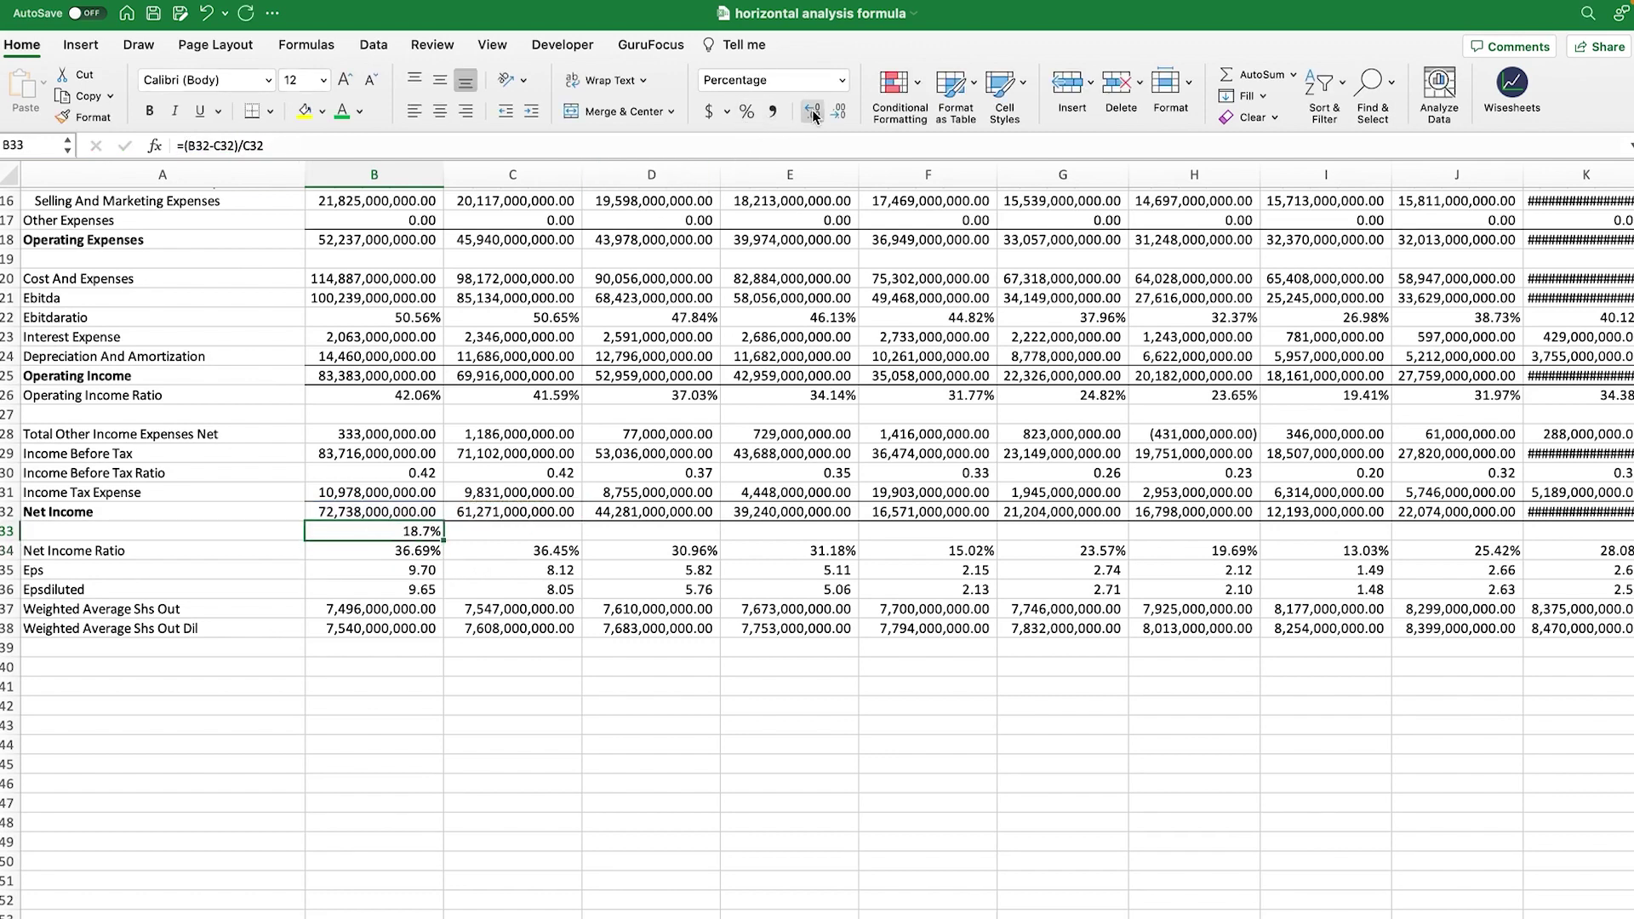
{"action": "left_click", "coordinate": [813, 113]}
{"action": "left_click_drag", "start_coordinate": [444, 542], "coordinate": [854, 541]}
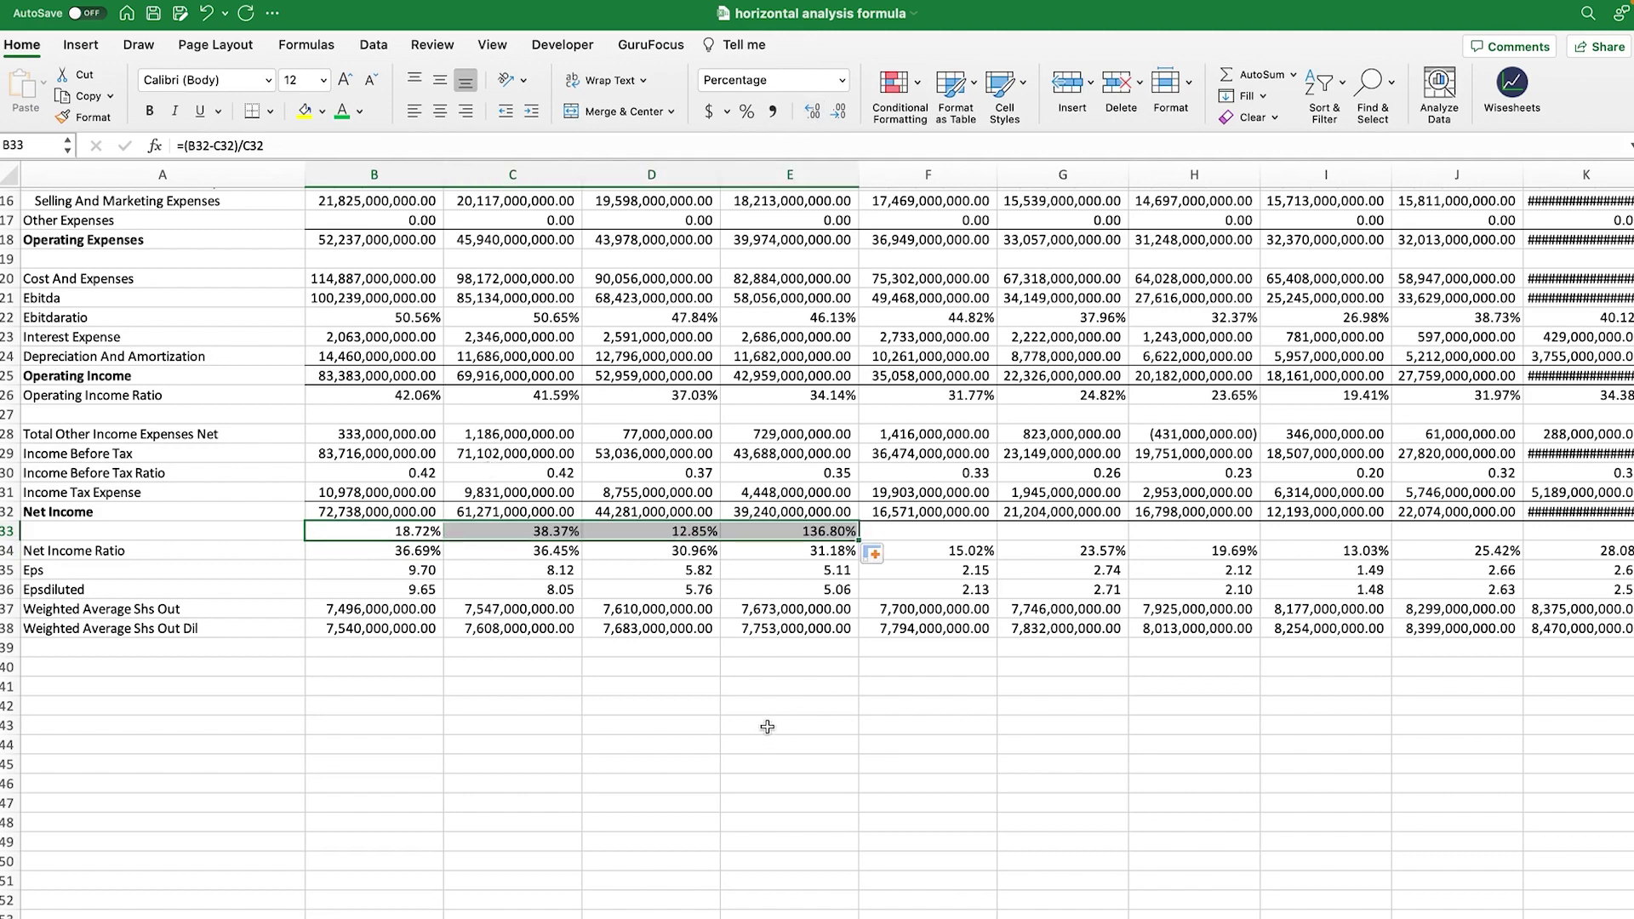
Step: Make the net income changes in B33:E33 bold and check their formulas
{"action": "key", "text": "super+b"}
{"action": "left_click", "coordinate": [747, 746]}
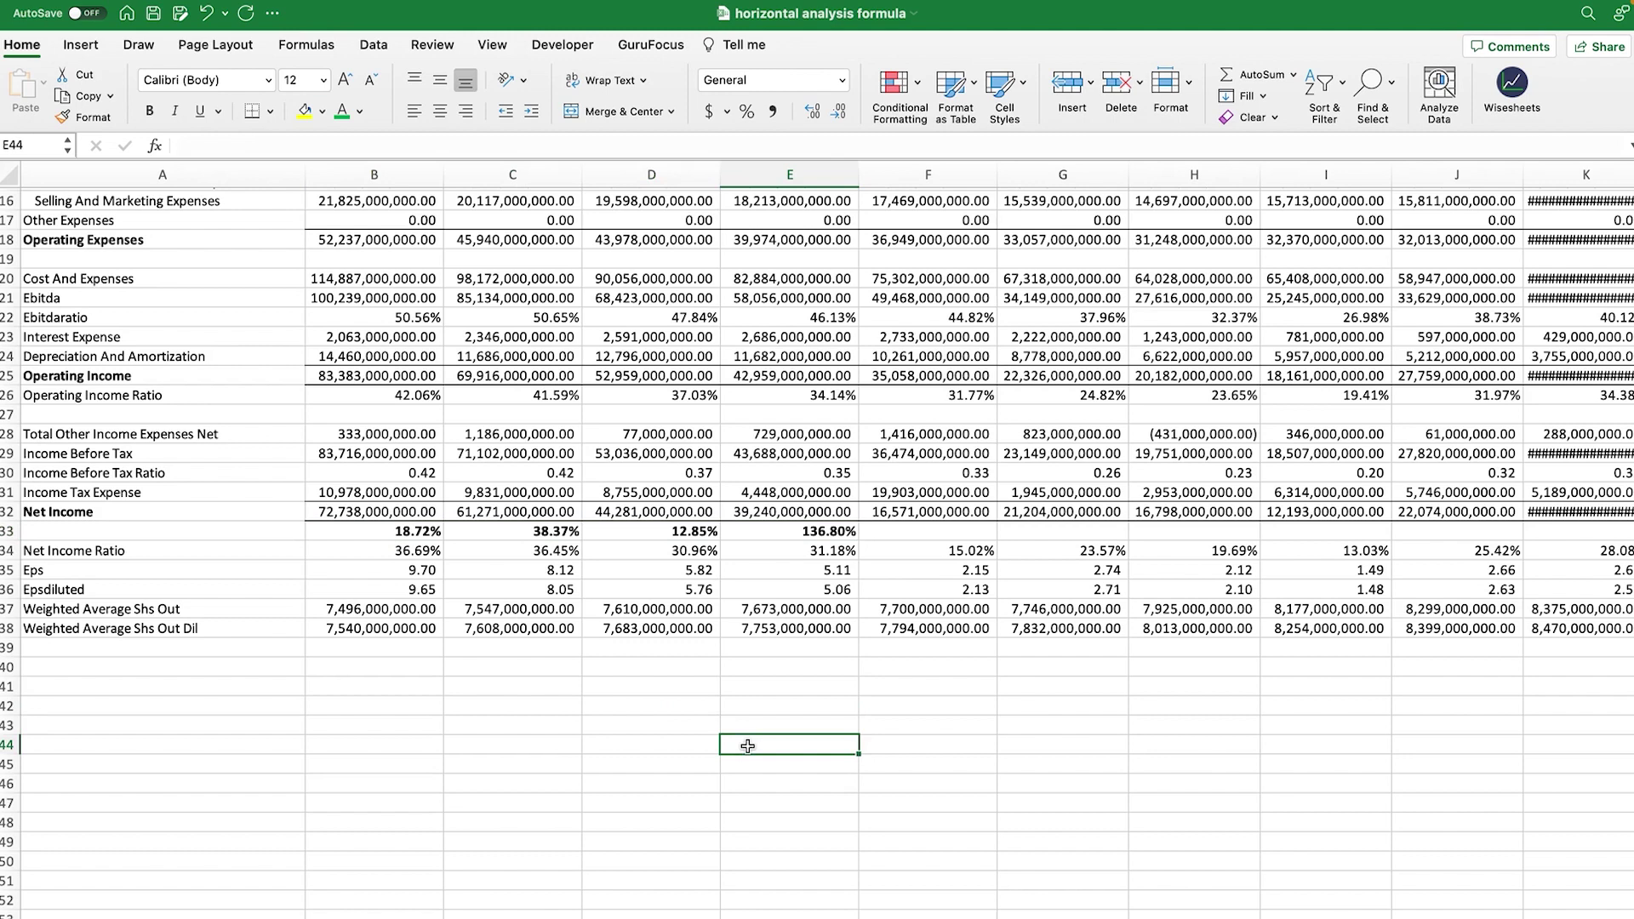
{"action": "left_click", "coordinate": [803, 532]}
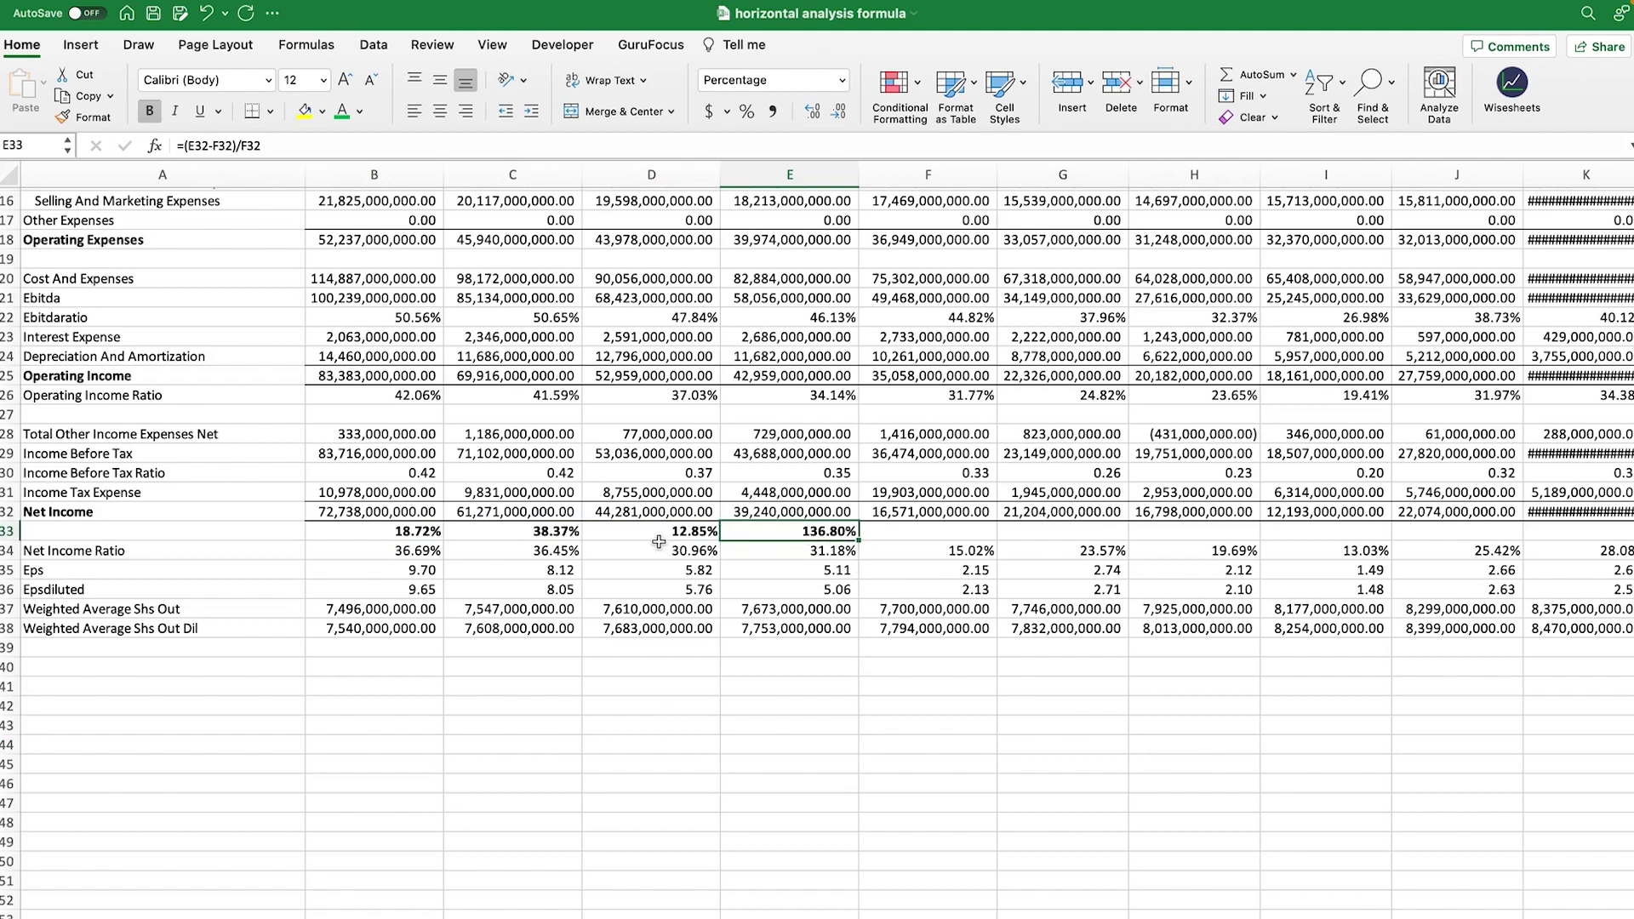
{"action": "left_click", "coordinate": [511, 532]}
{"action": "left_click", "coordinate": [420, 532]}
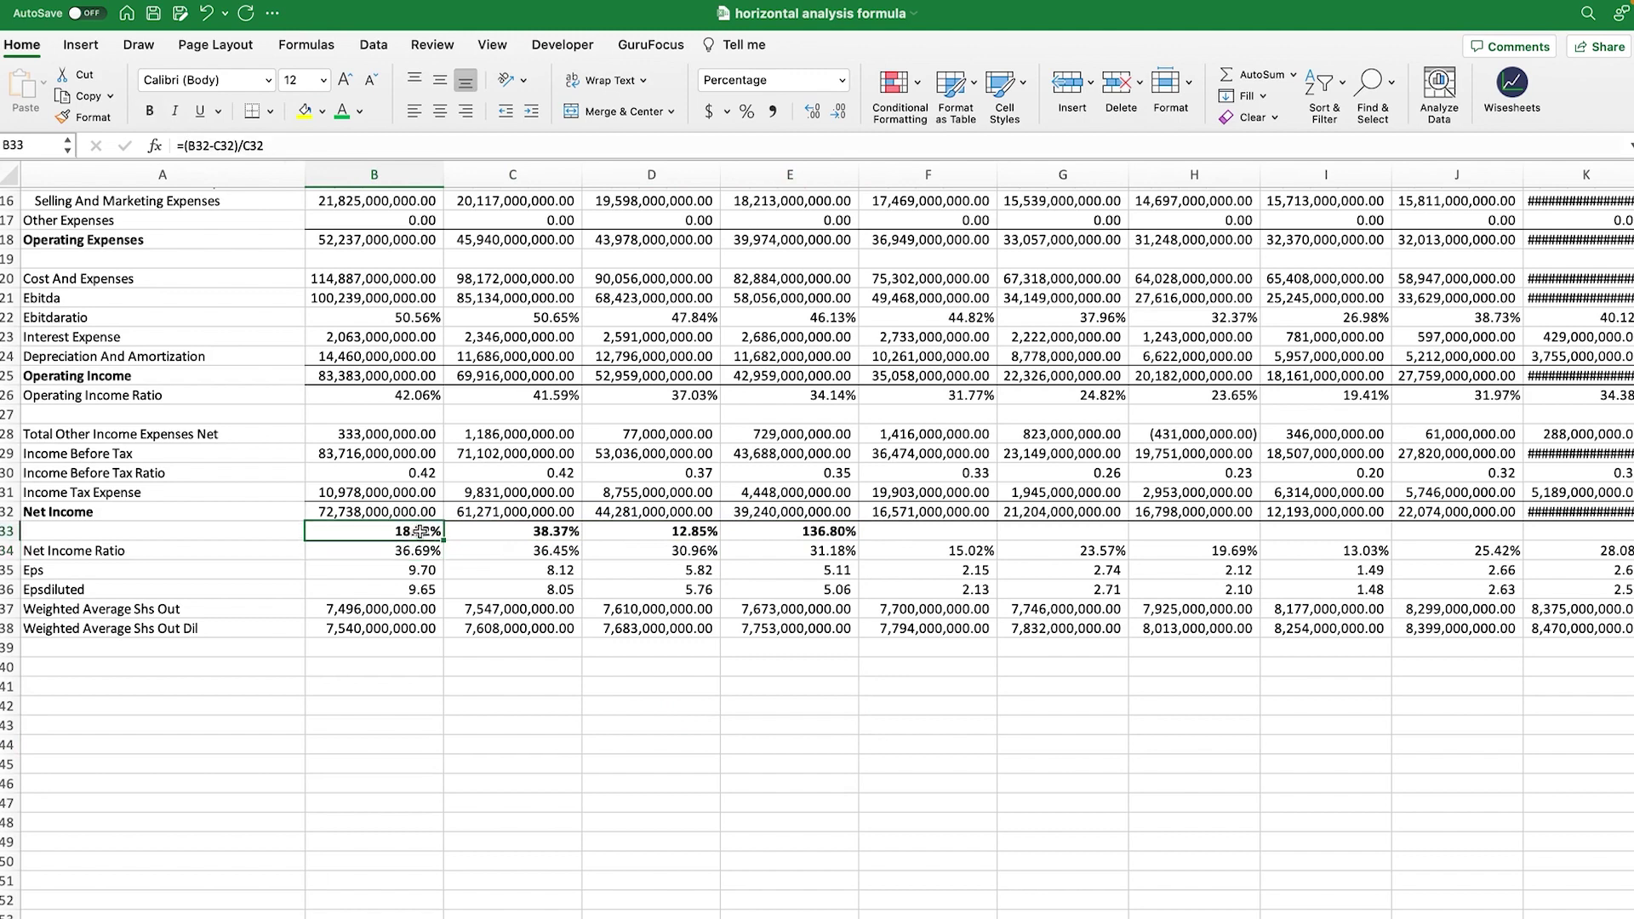
Step: Clear the net income change formulas from B33:E33
{"action": "left_click_drag", "start_coordinate": [420, 532], "coordinate": [788, 532]}
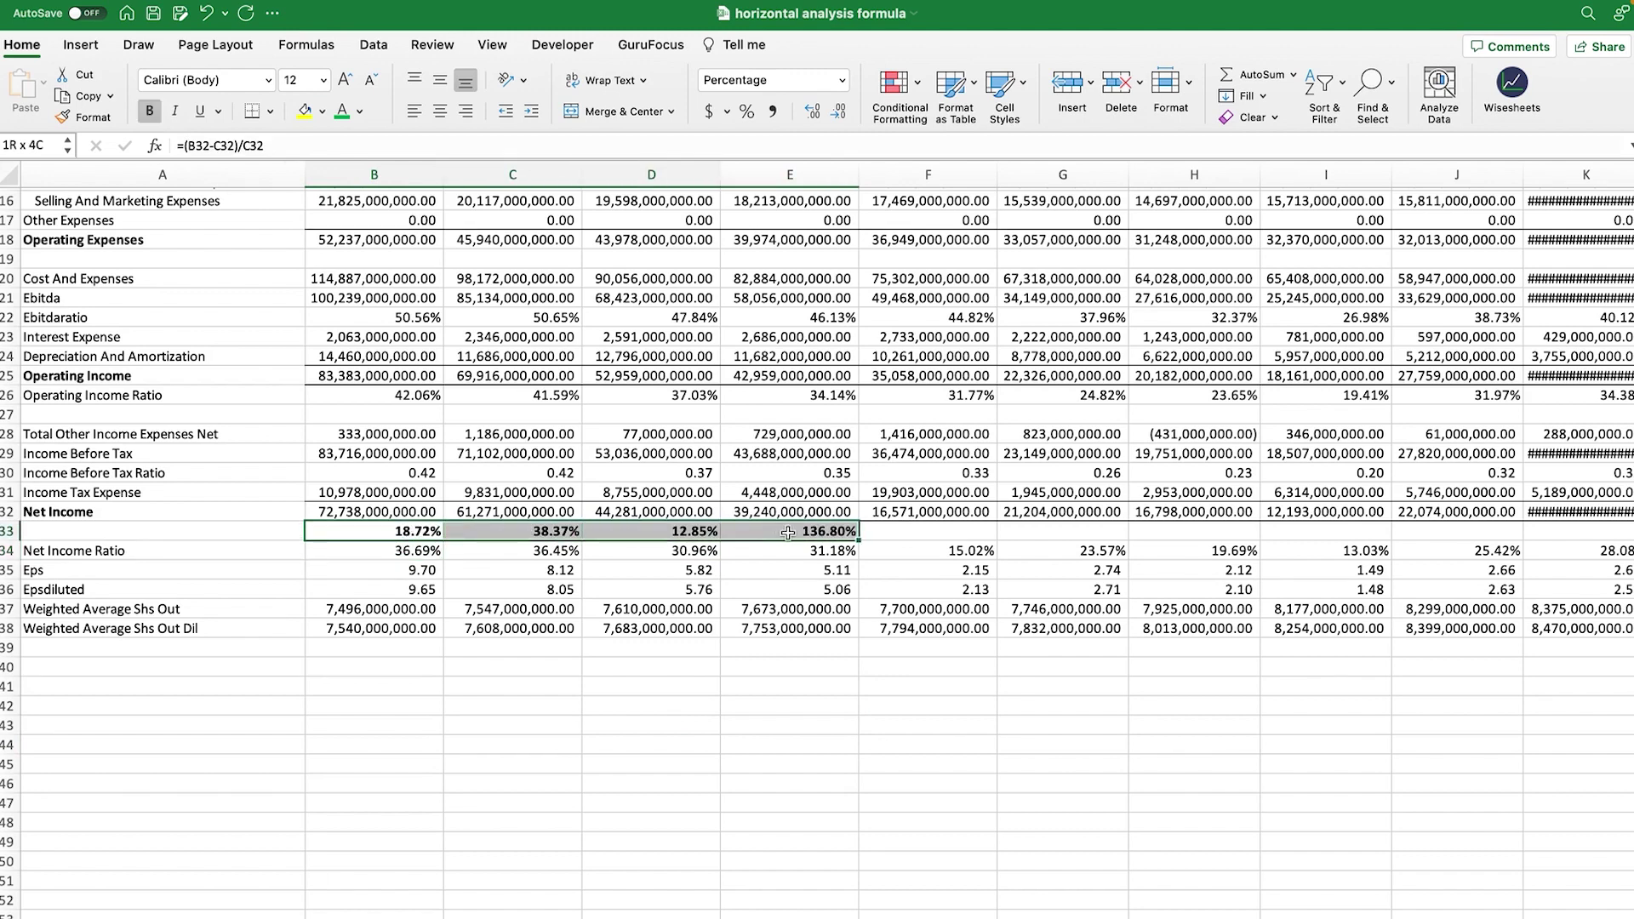
{"action": "key", "text": "Delete"}
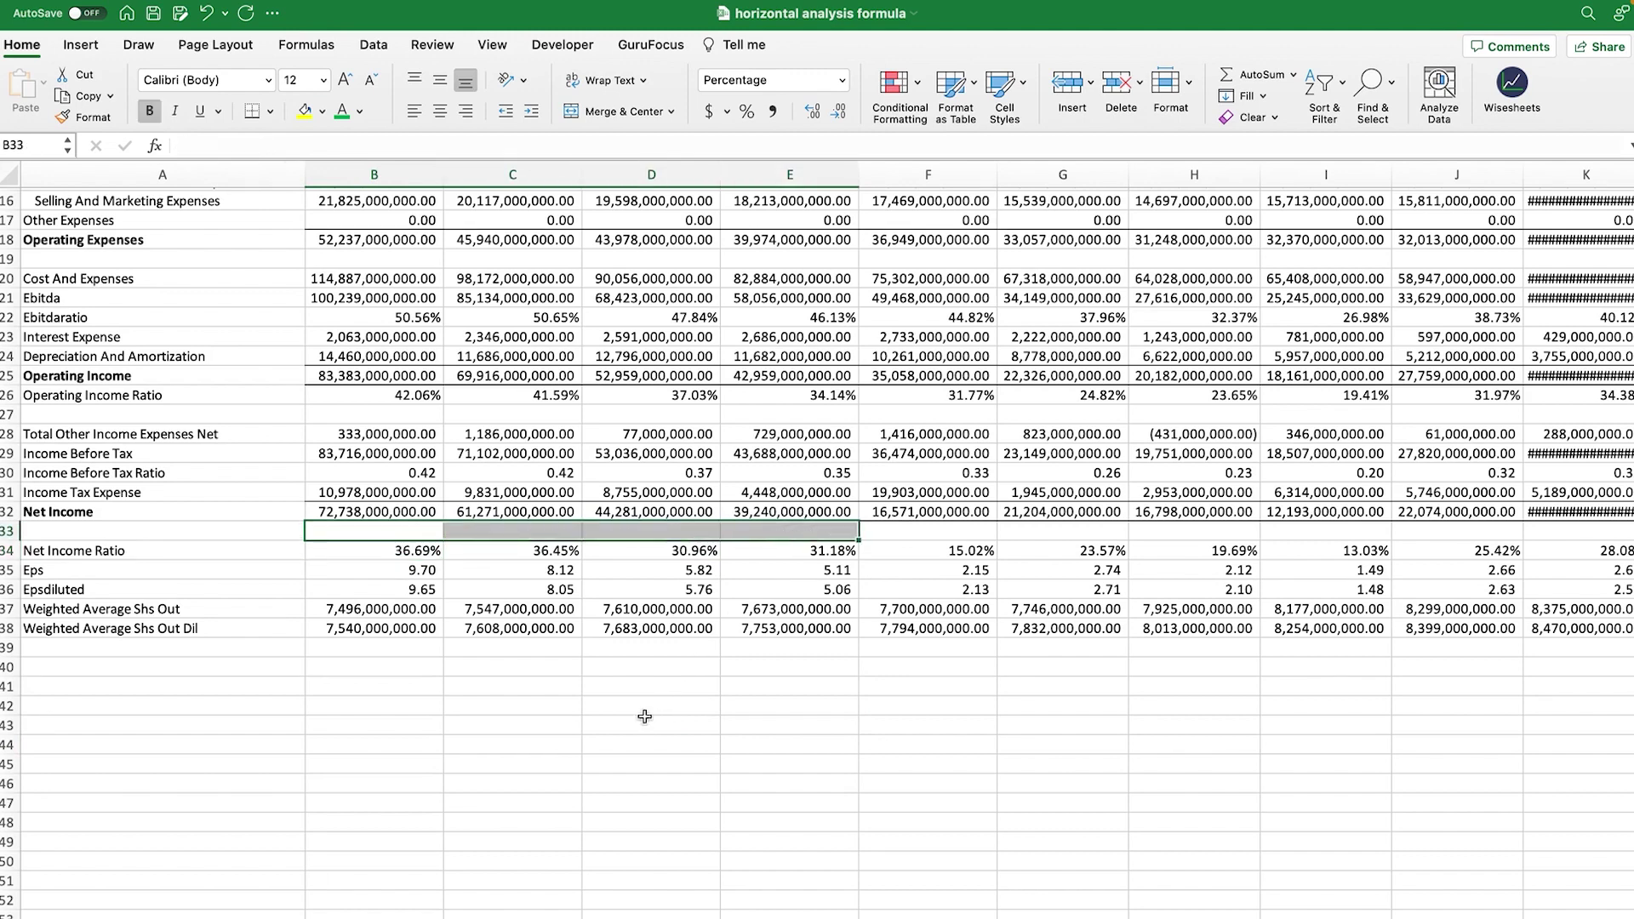
{"action": "left_click", "coordinate": [476, 706]}
{"action": "left_click", "coordinate": [407, 539]}
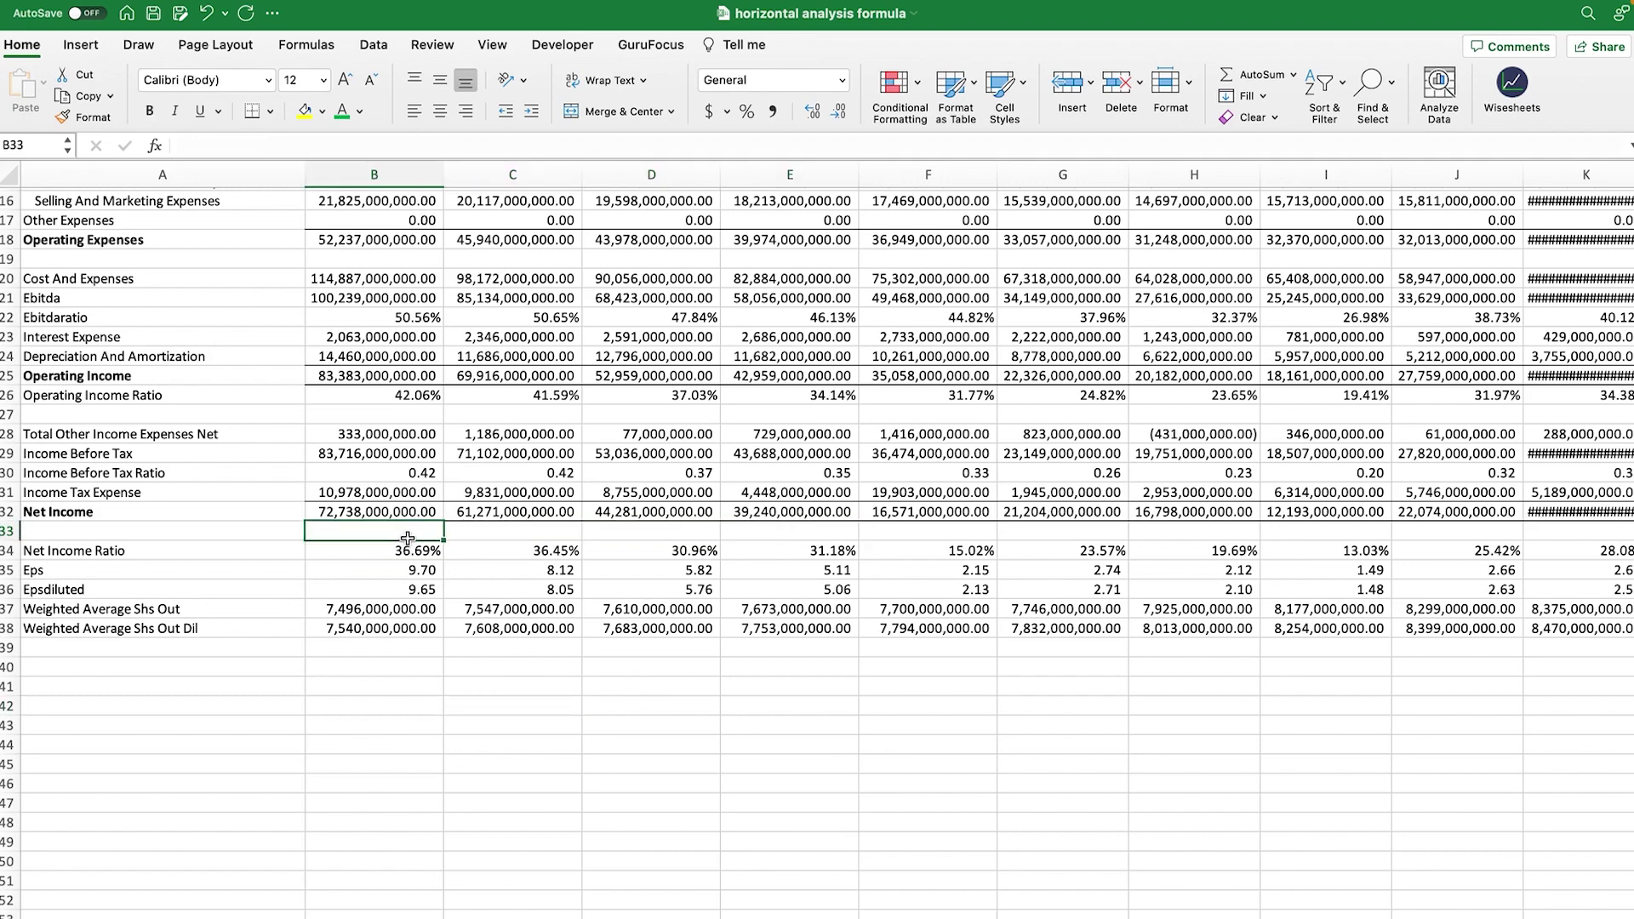
Step: Clear the year-over-year revenue change formulas from B8:F8, keeping the % change label
{"action": "scroll", "coordinate": [407, 538], "scroll_direction": "up", "scroll_amount": 5}
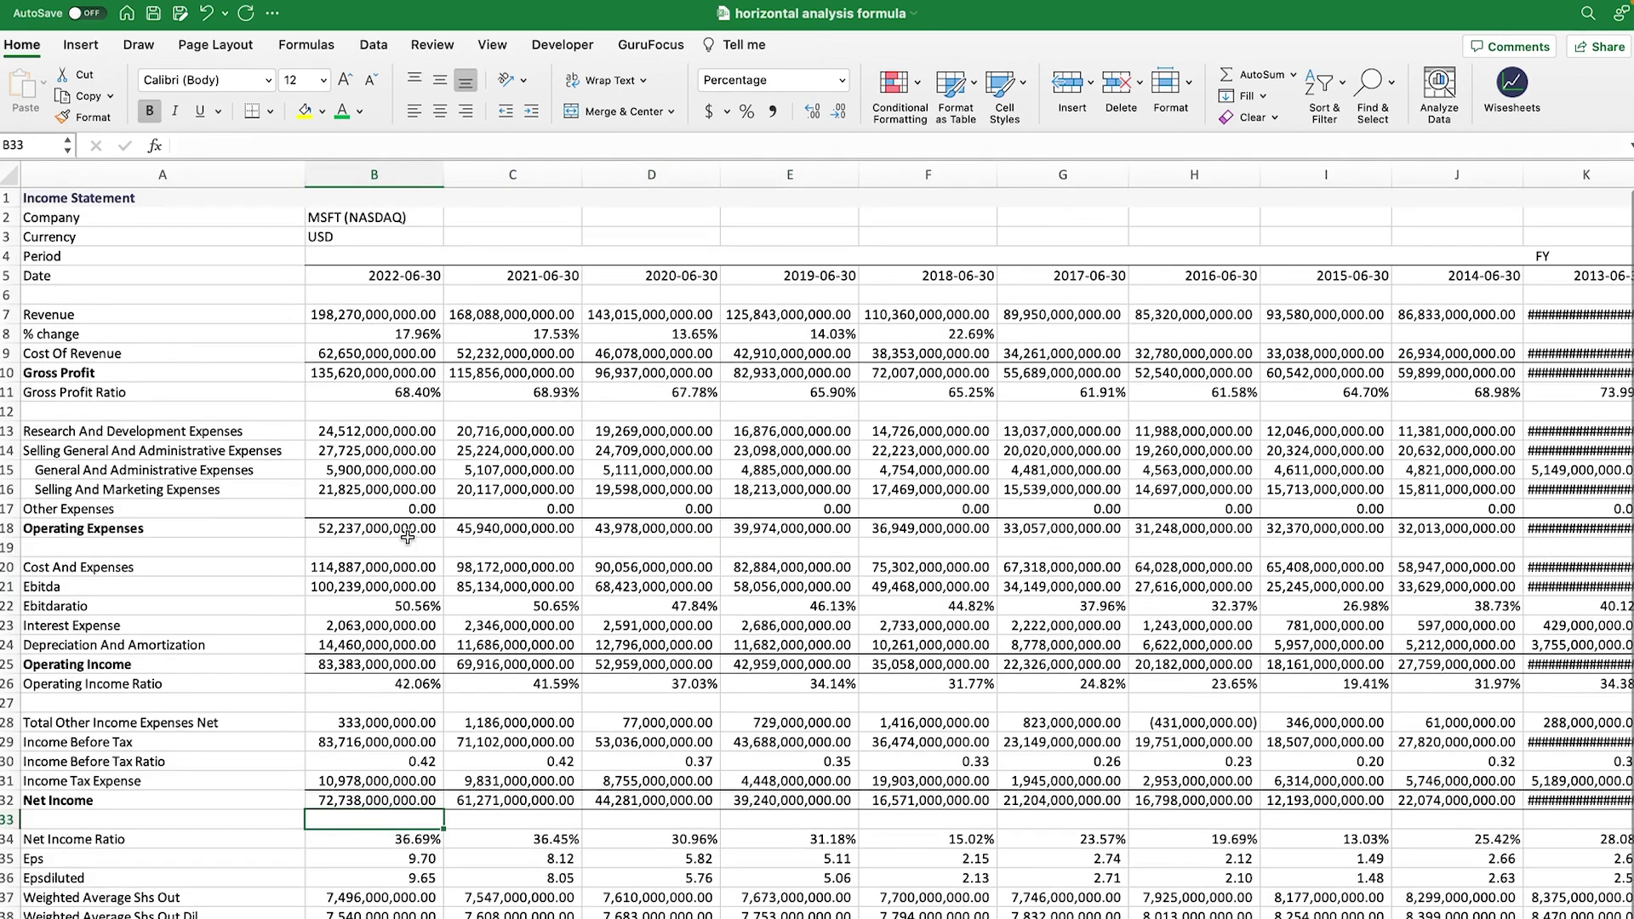
{"action": "left_click", "coordinate": [417, 337]}
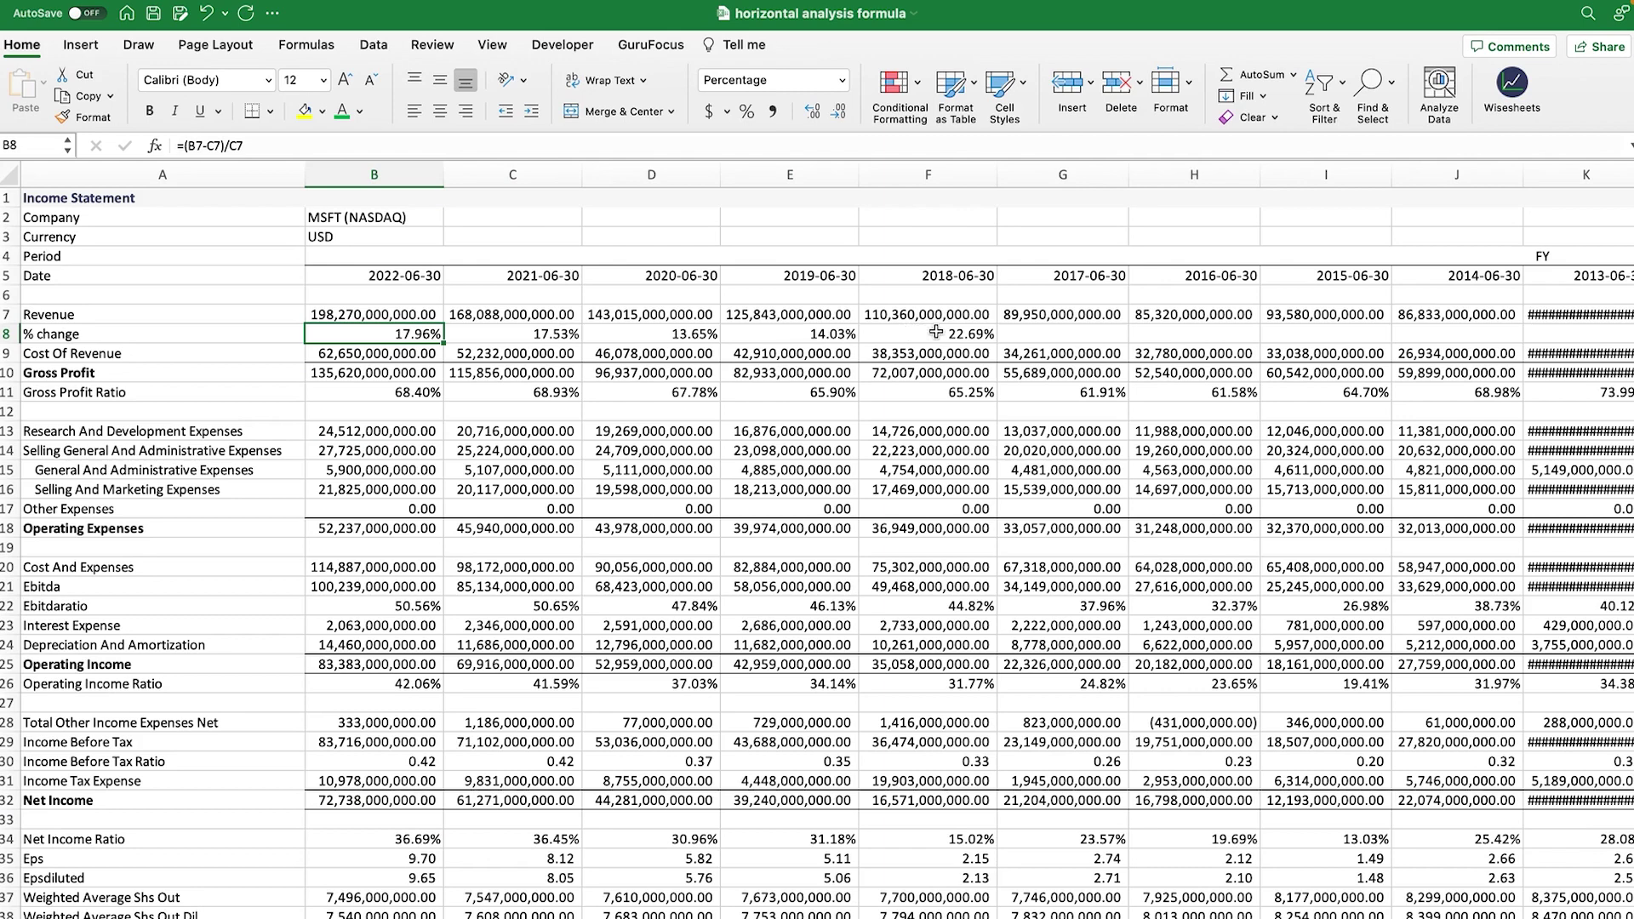
{"action": "left_click_drag", "start_coordinate": [927, 333], "coordinate": [402, 333]}
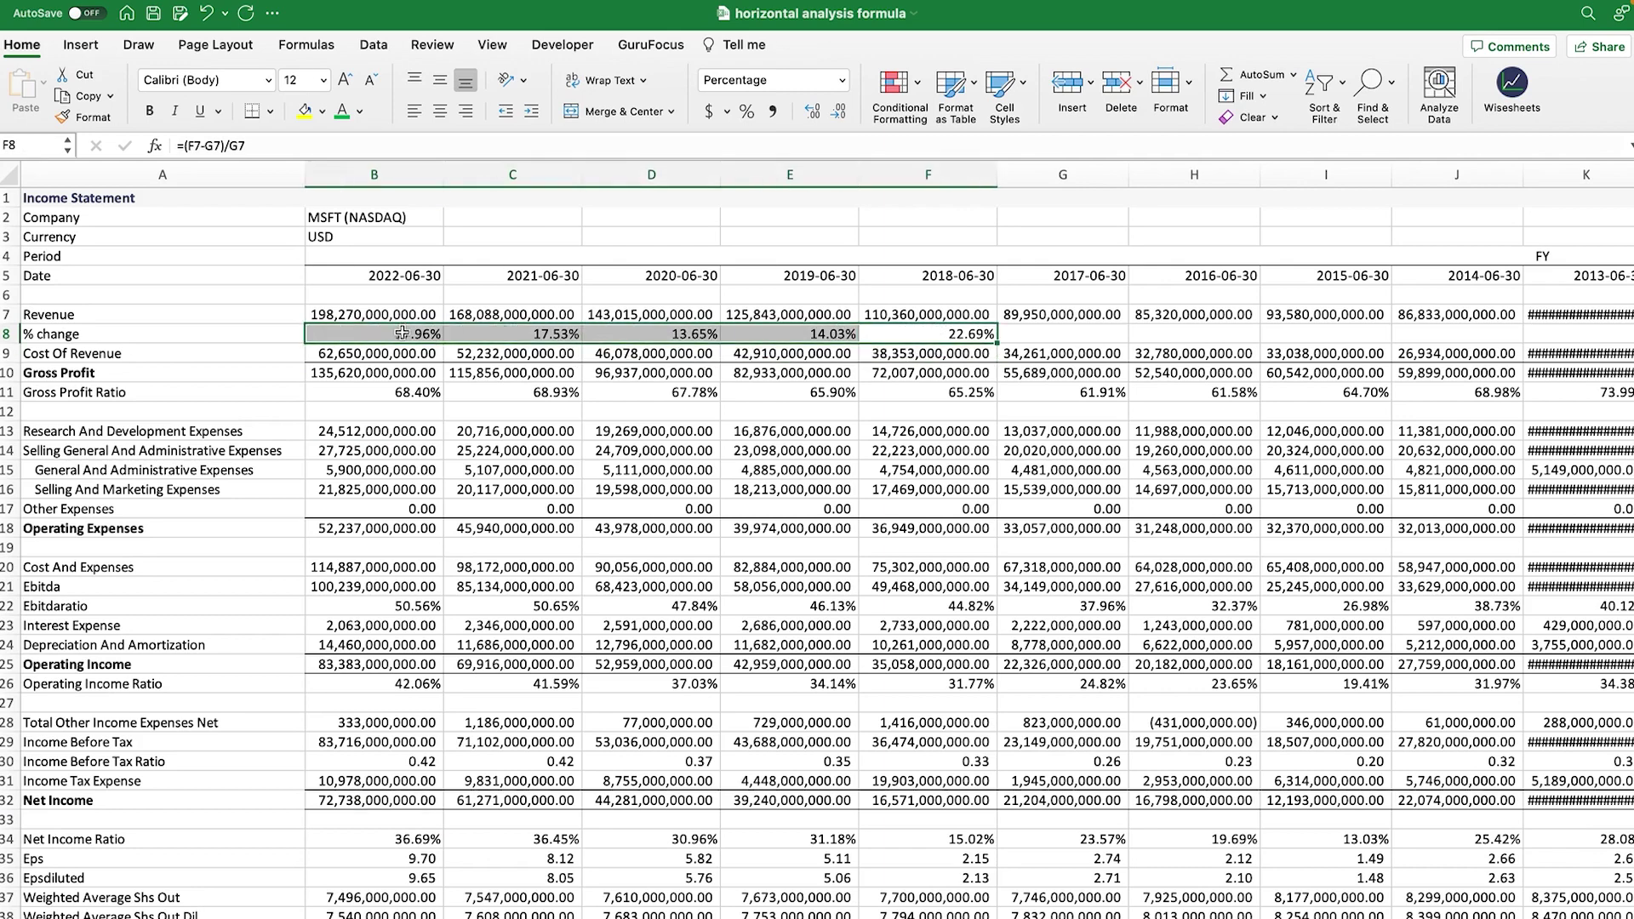
{"action": "key", "text": "Delete"}
Step: Calculate the 2022 revenue change against 2018 in cell B8 with the formula =(B7-F7)/F7
{"action": "left_click", "coordinate": [421, 337]}
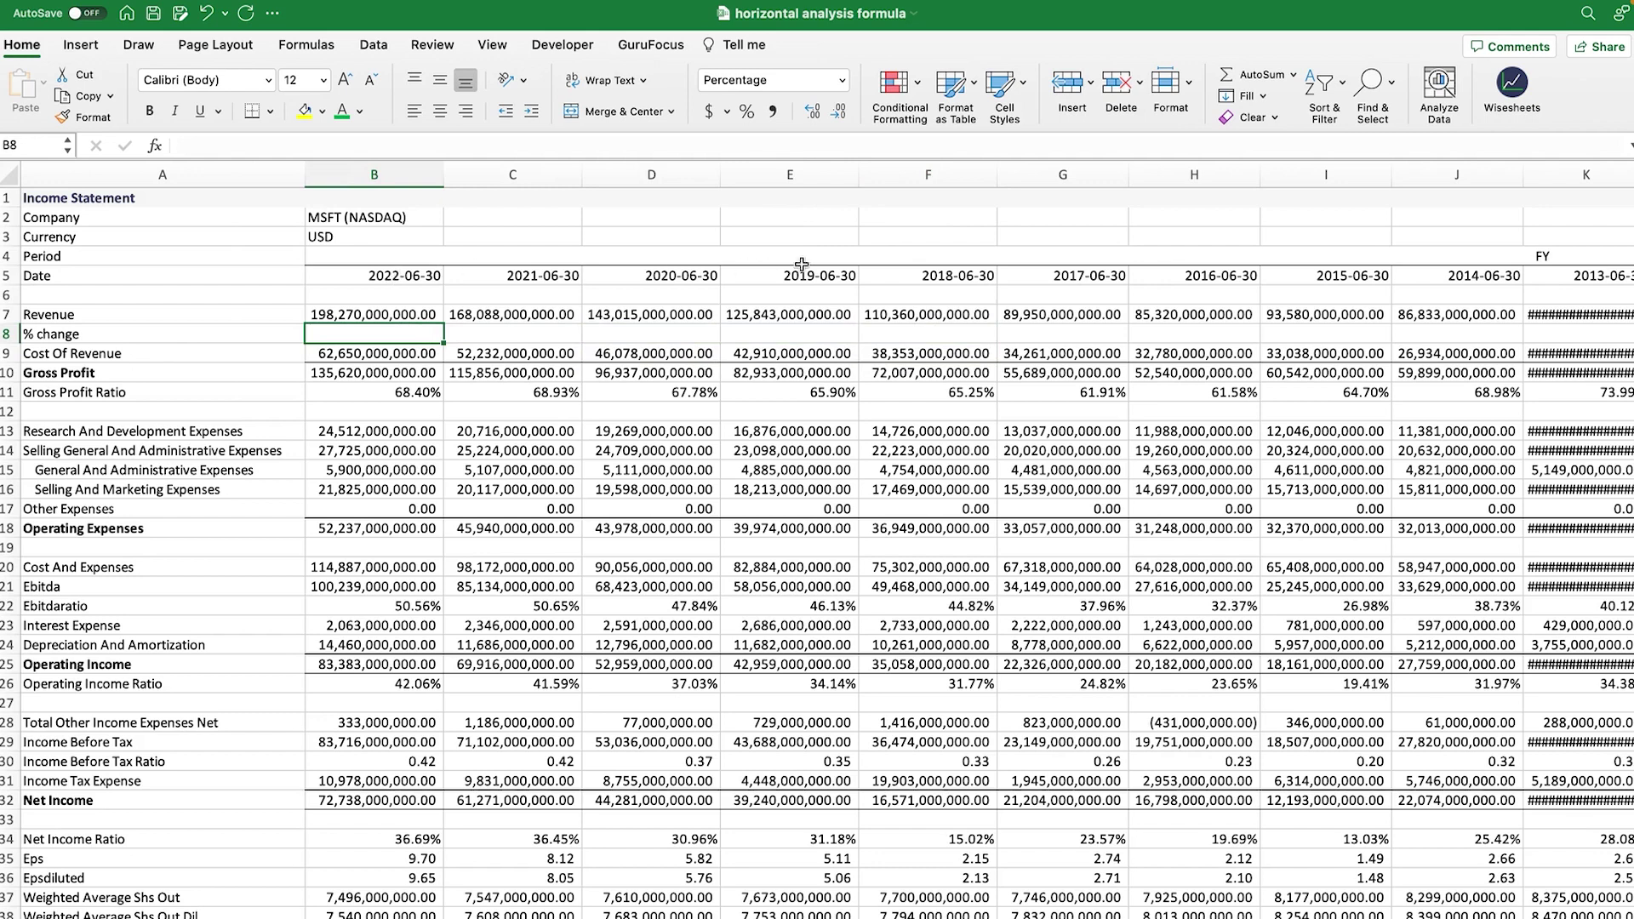
{"action": "type", "text": "="}
{"action": "left_click", "coordinate": [364, 312]}
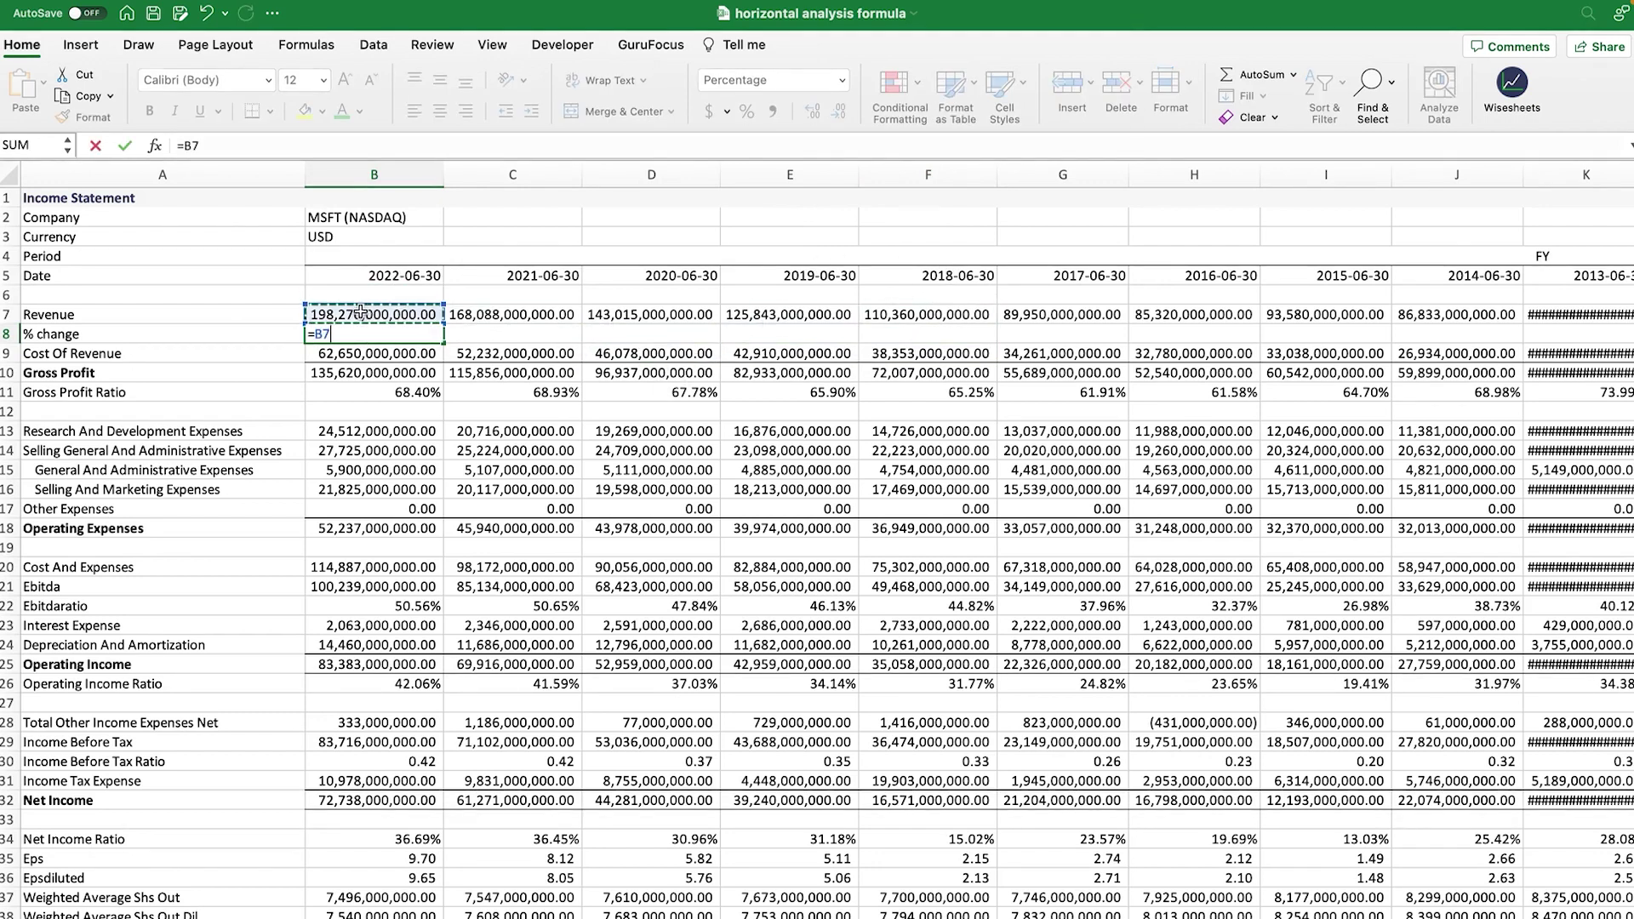
{"action": "left_click", "coordinate": [180, 144]}
{"action": "type", "text": "("}
{"action": "left_click", "coordinate": [913, 317]}
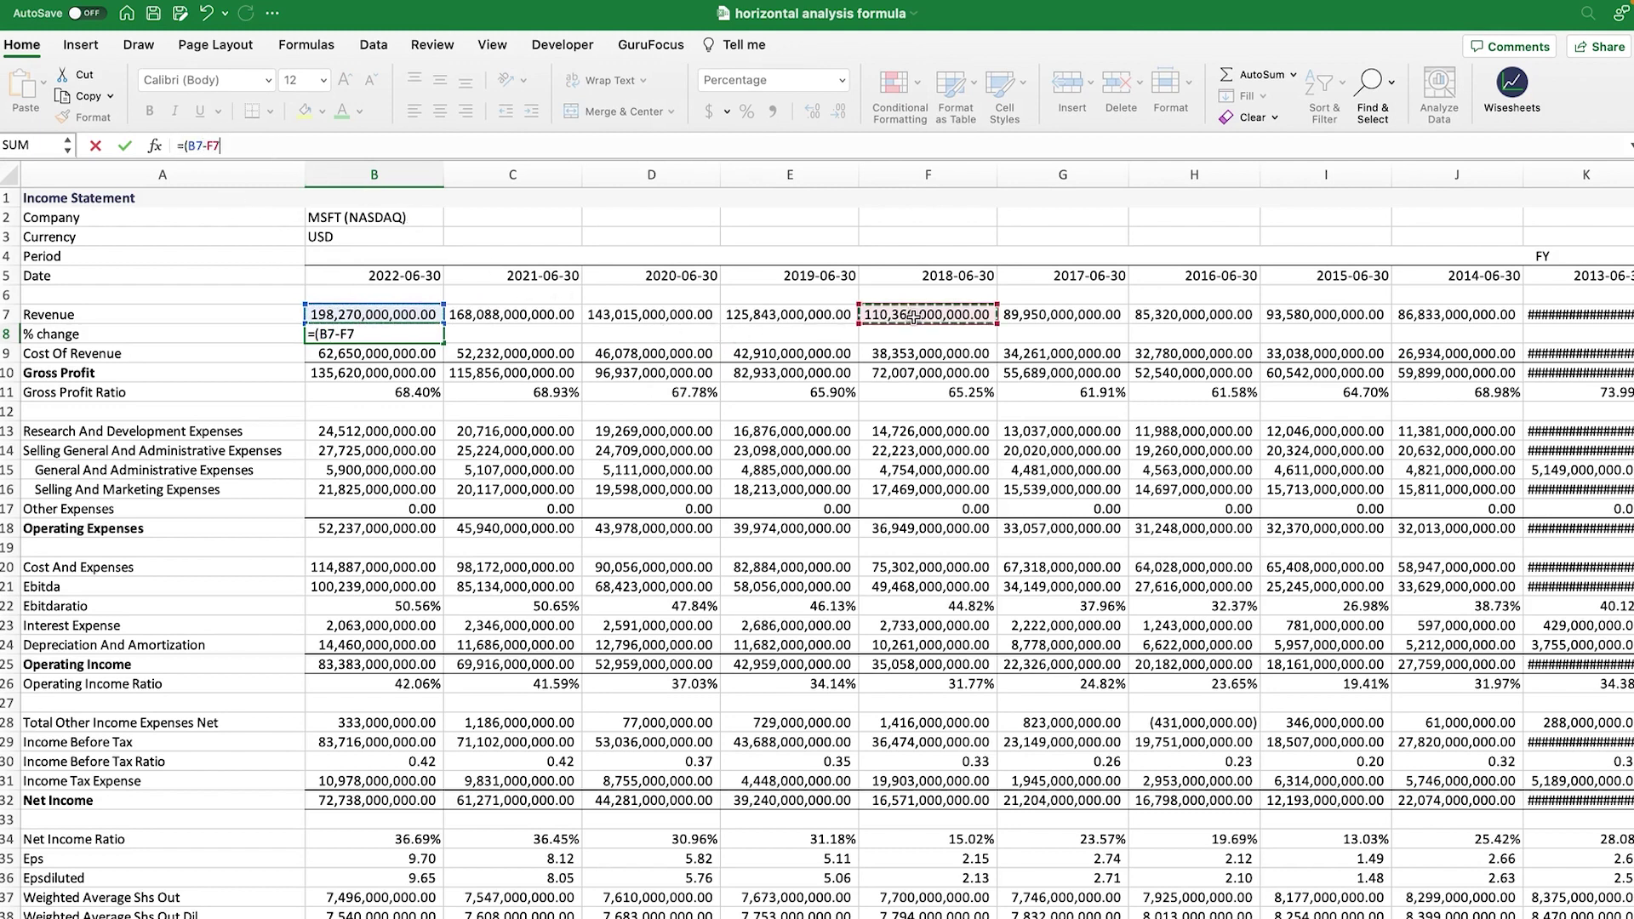
{"action": "type", "text": ")/"}
{"action": "left_click", "coordinate": [914, 318]}
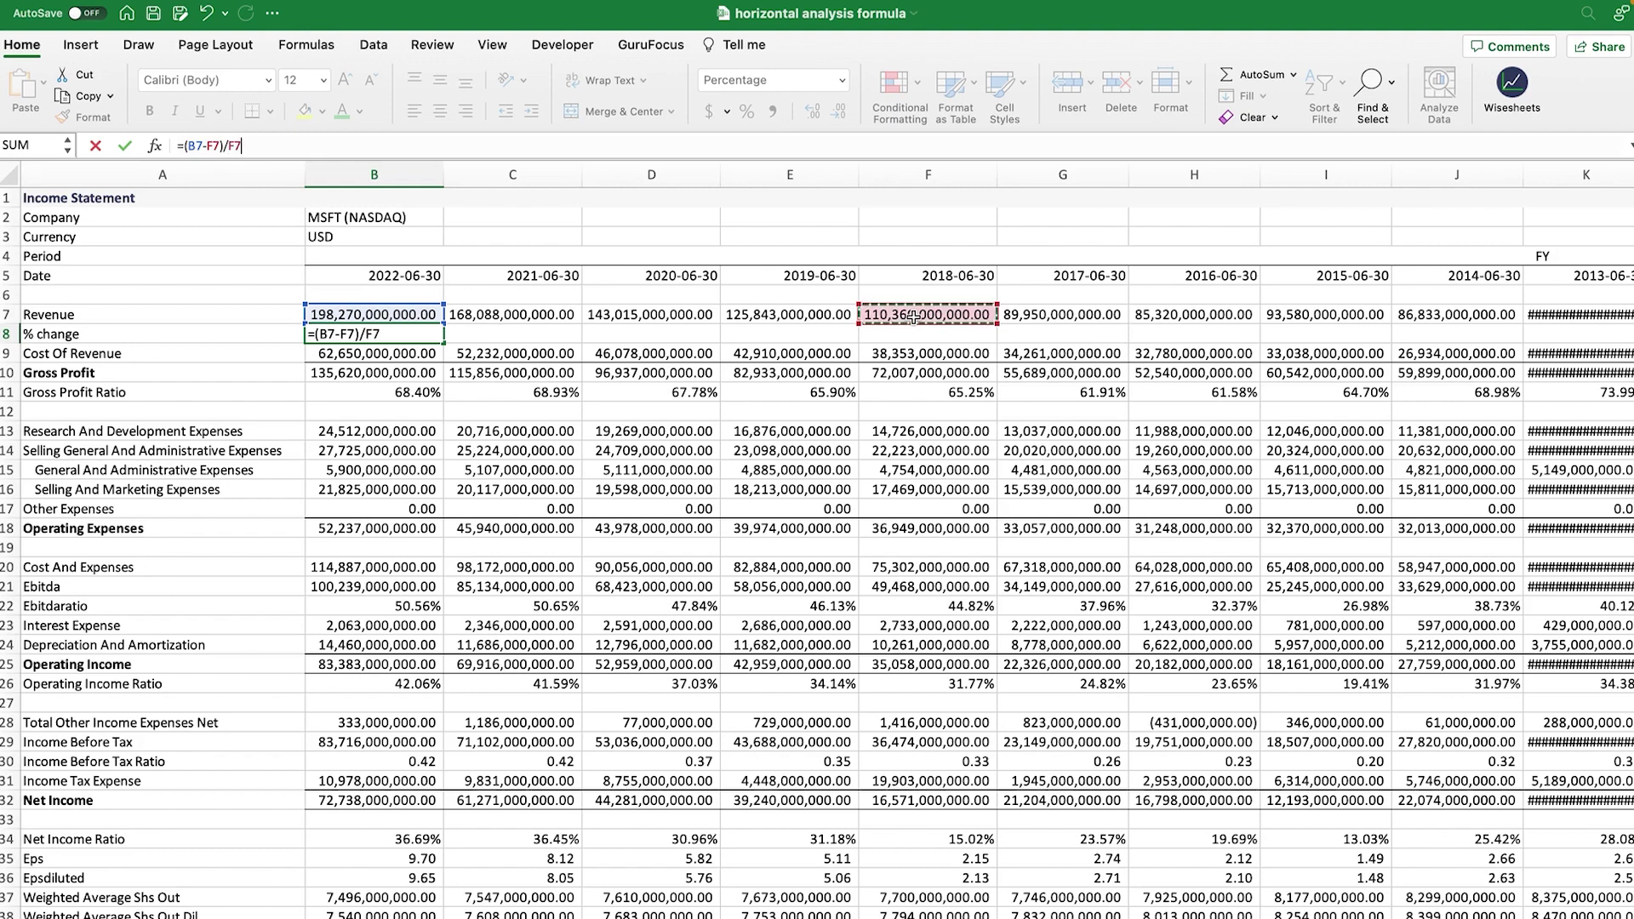
{"action": "key", "text": "Return"}
Step: Check the revenue change in B8 against the 2018 to 2022 dates in B5:F5
{"action": "left_click", "coordinate": [415, 335]}
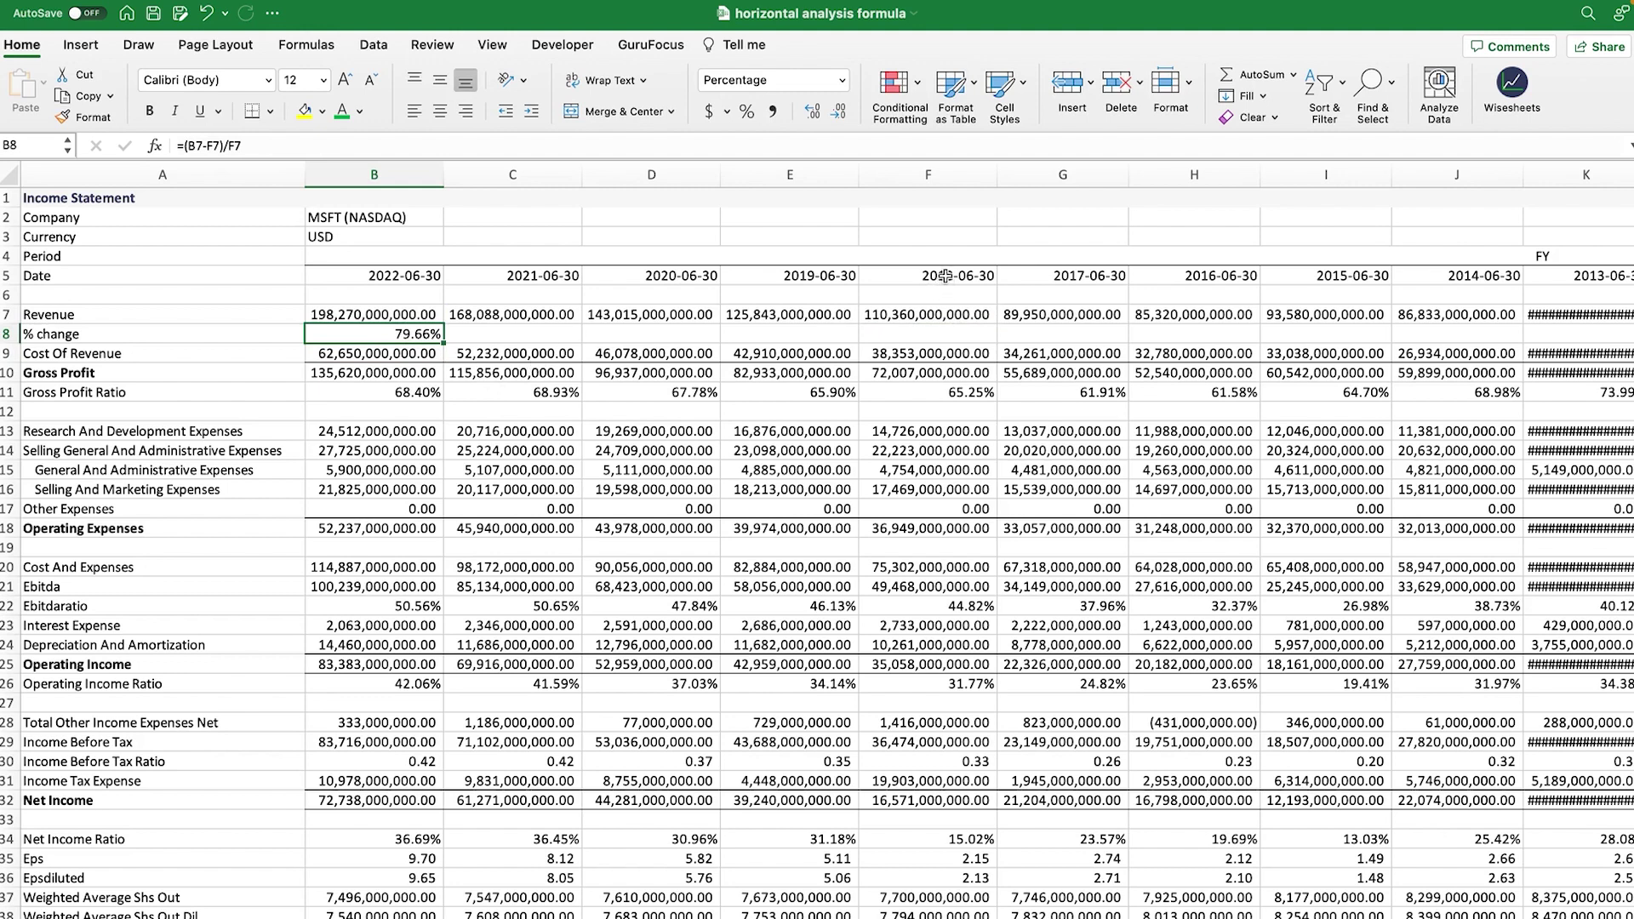
{"action": "left_click_drag", "start_coordinate": [940, 280], "coordinate": [420, 281]}
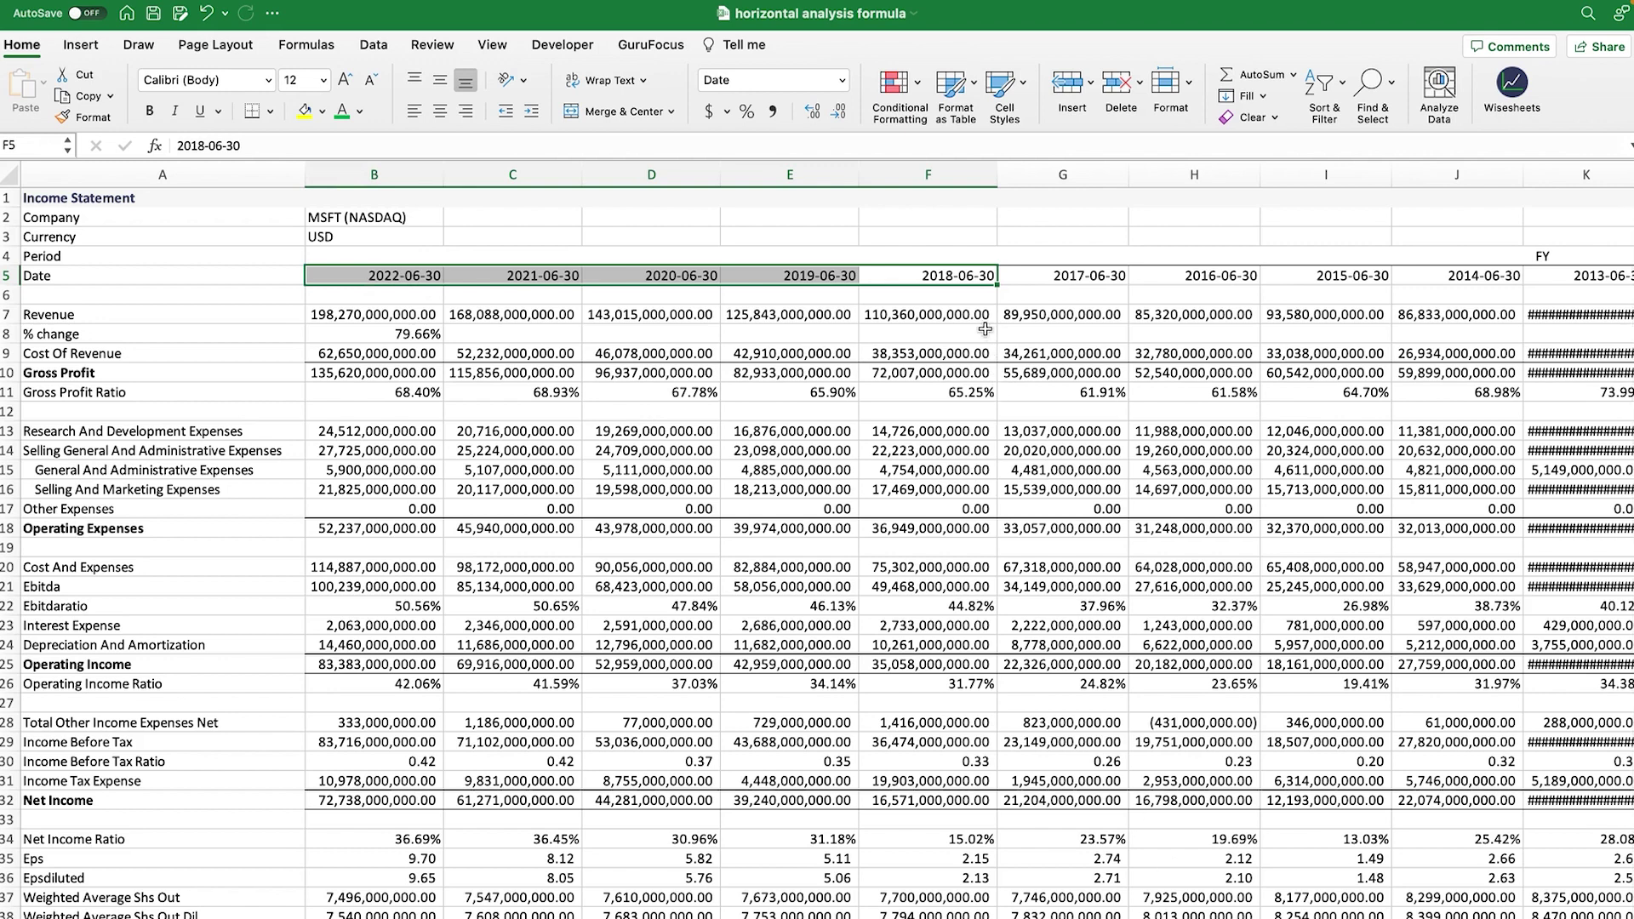
{"action": "left_click", "coordinate": [387, 335]}
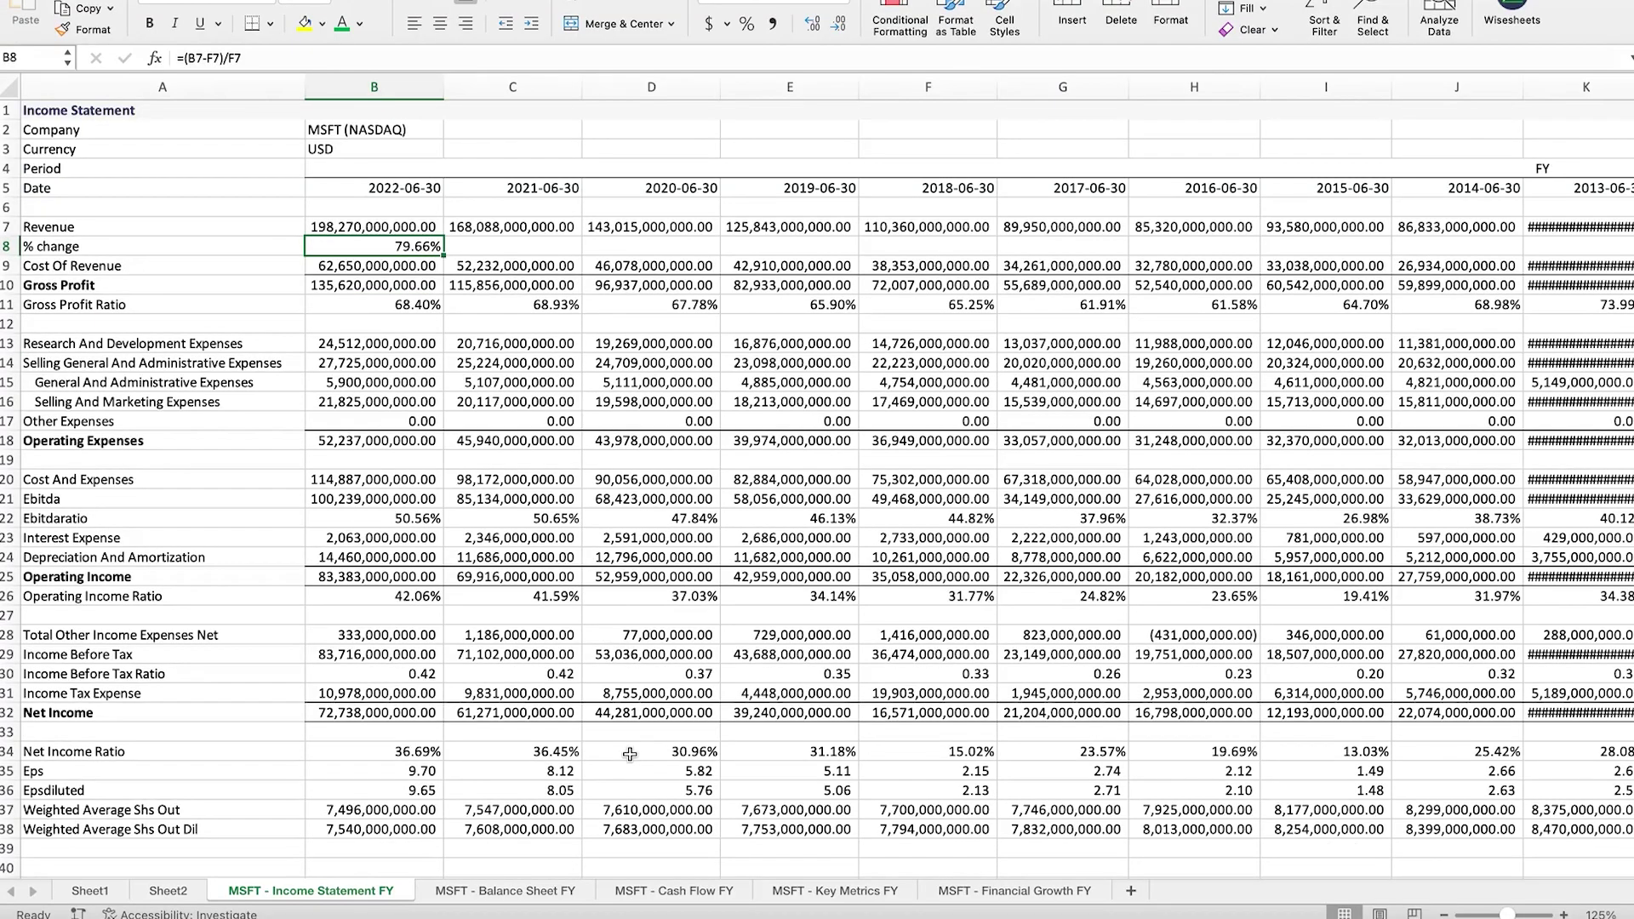
Step: Open the MSFT - Balance Sheet FY sheet and widen columns B through G to fit their figures
{"action": "left_click", "coordinate": [543, 896]}
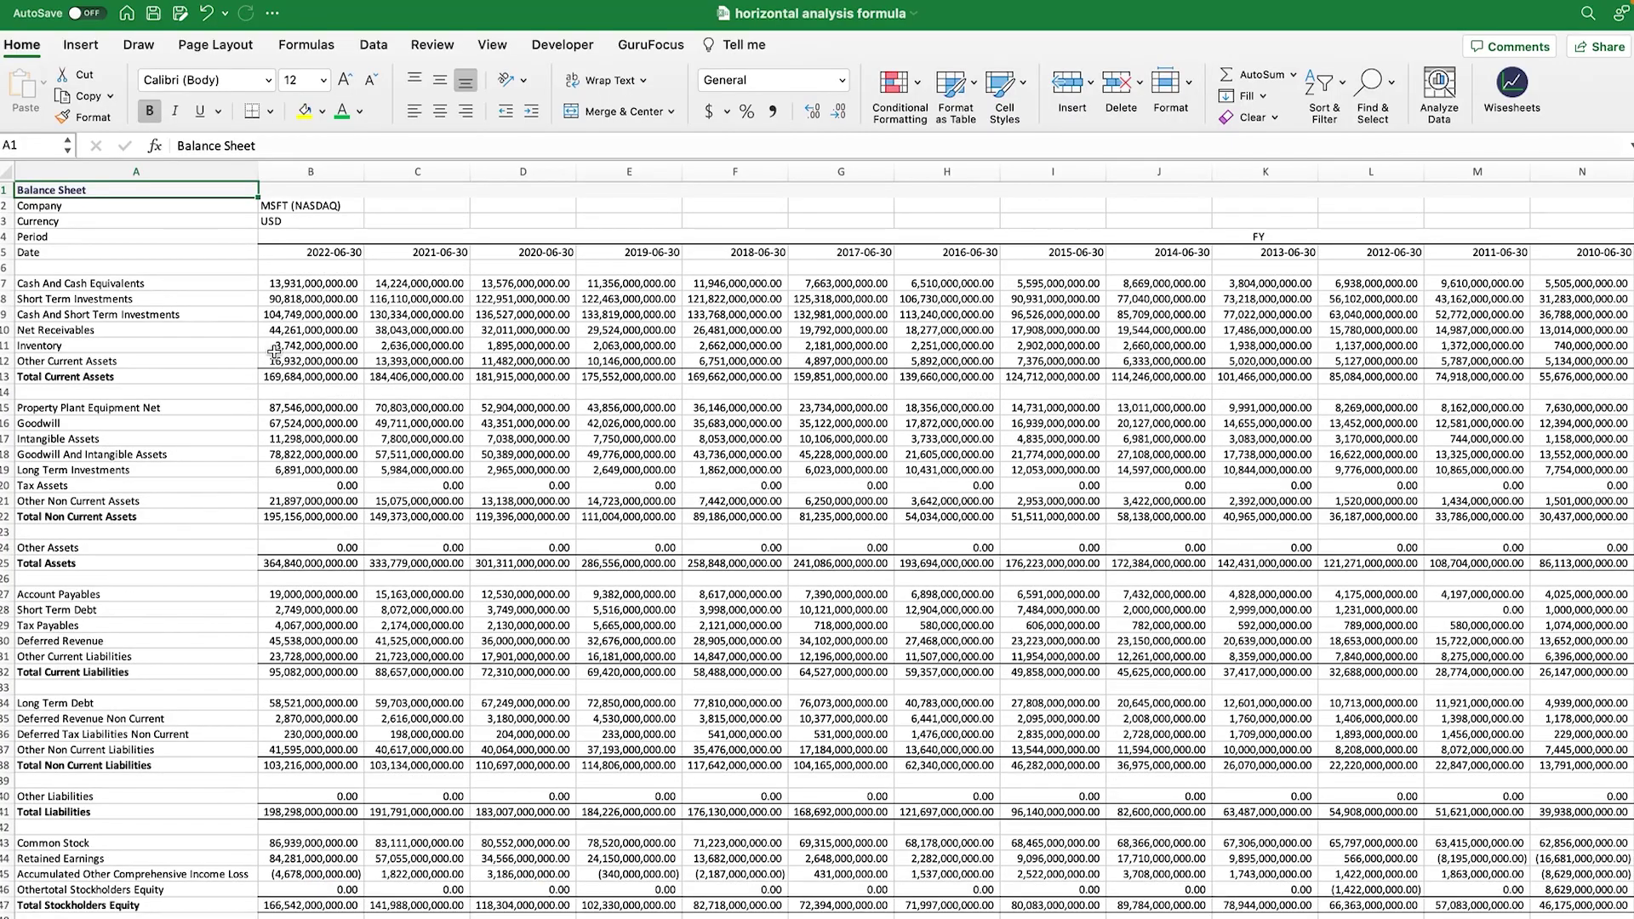
{"action": "scroll", "coordinate": [211, 419], "scroll_direction": "up", "scroll_amount": 3}
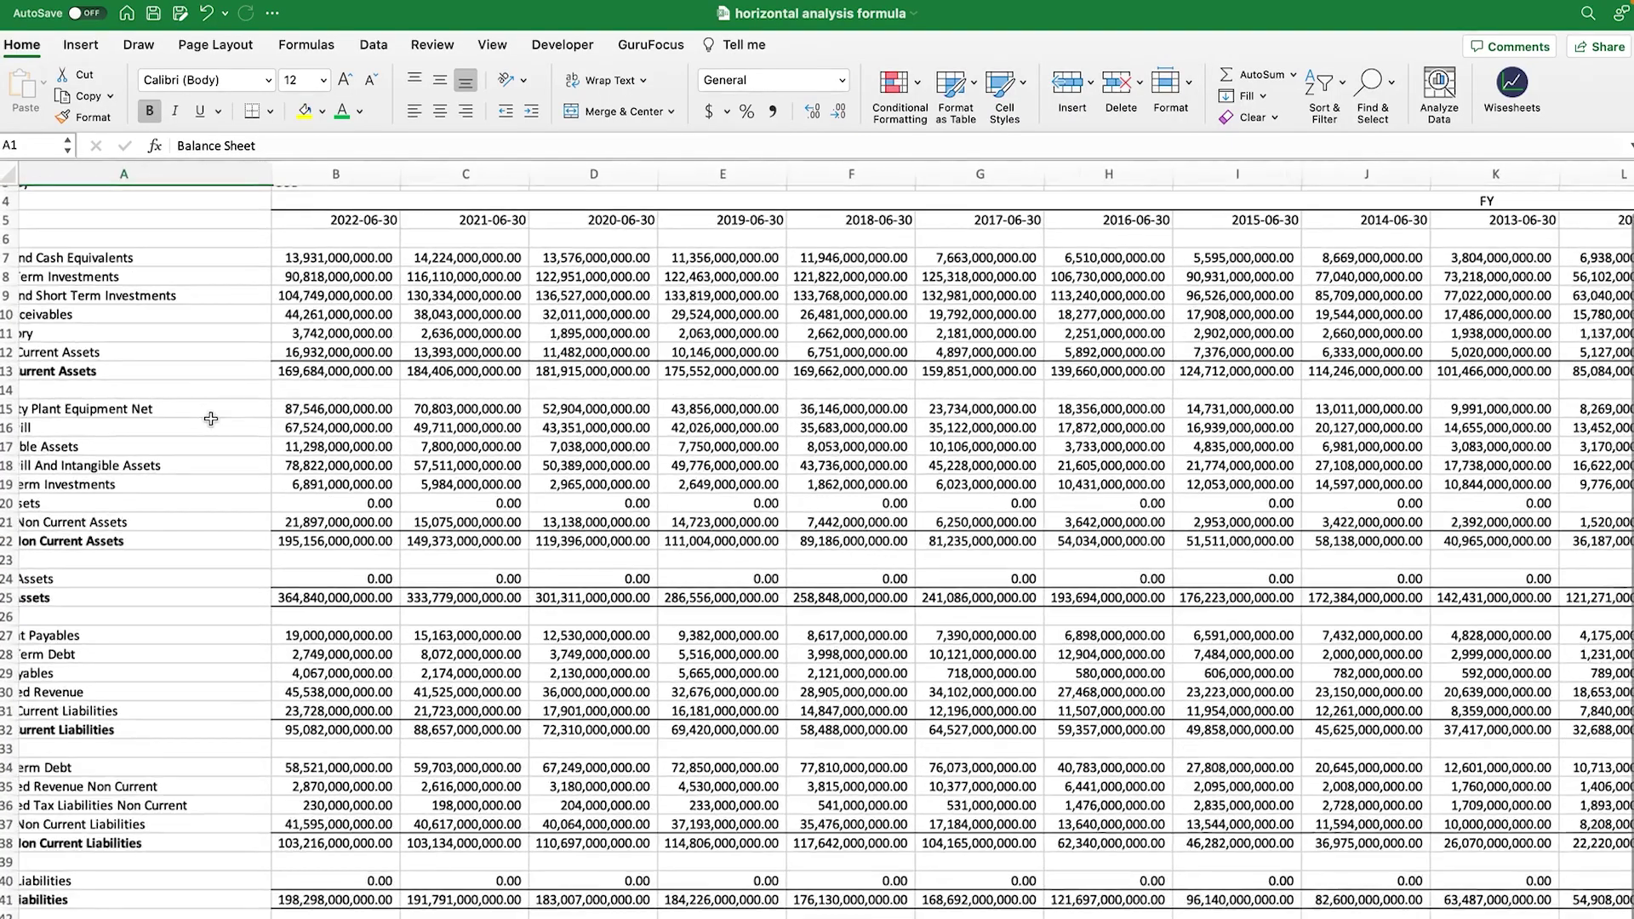
{"action": "scroll", "coordinate": [210, 419], "scroll_direction": "up", "scroll_amount": 3}
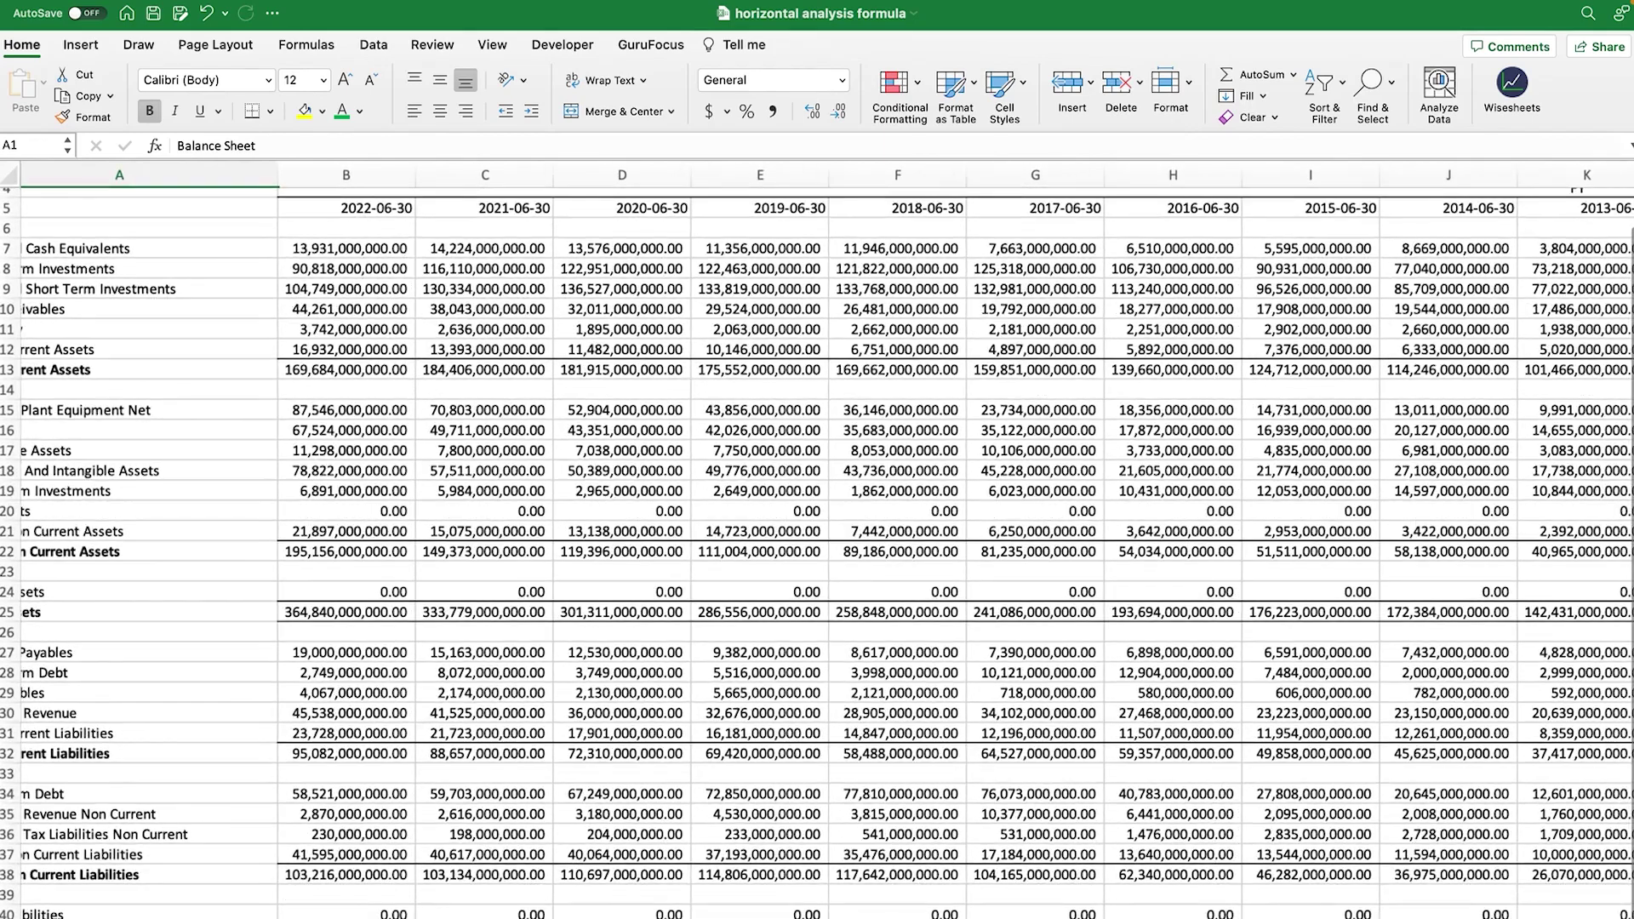
{"action": "scroll", "coordinate": [292, 684], "scroll_direction": "up", "scroll_amount": 1}
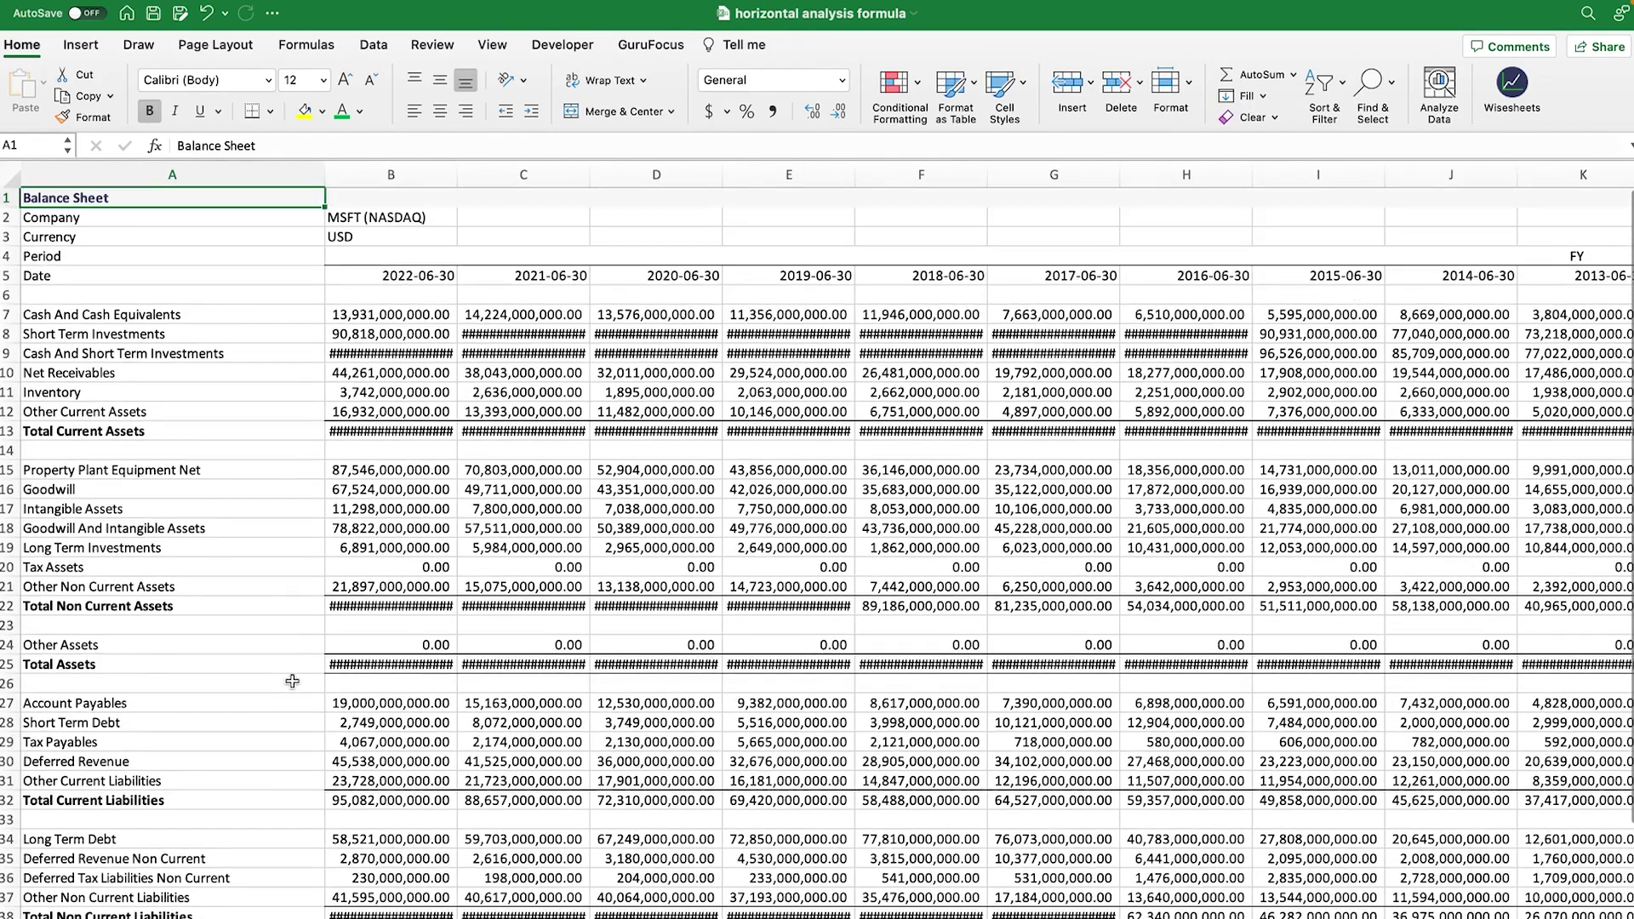
{"action": "left_click_drag", "start_coordinate": [404, 178], "coordinate": [1125, 170]}
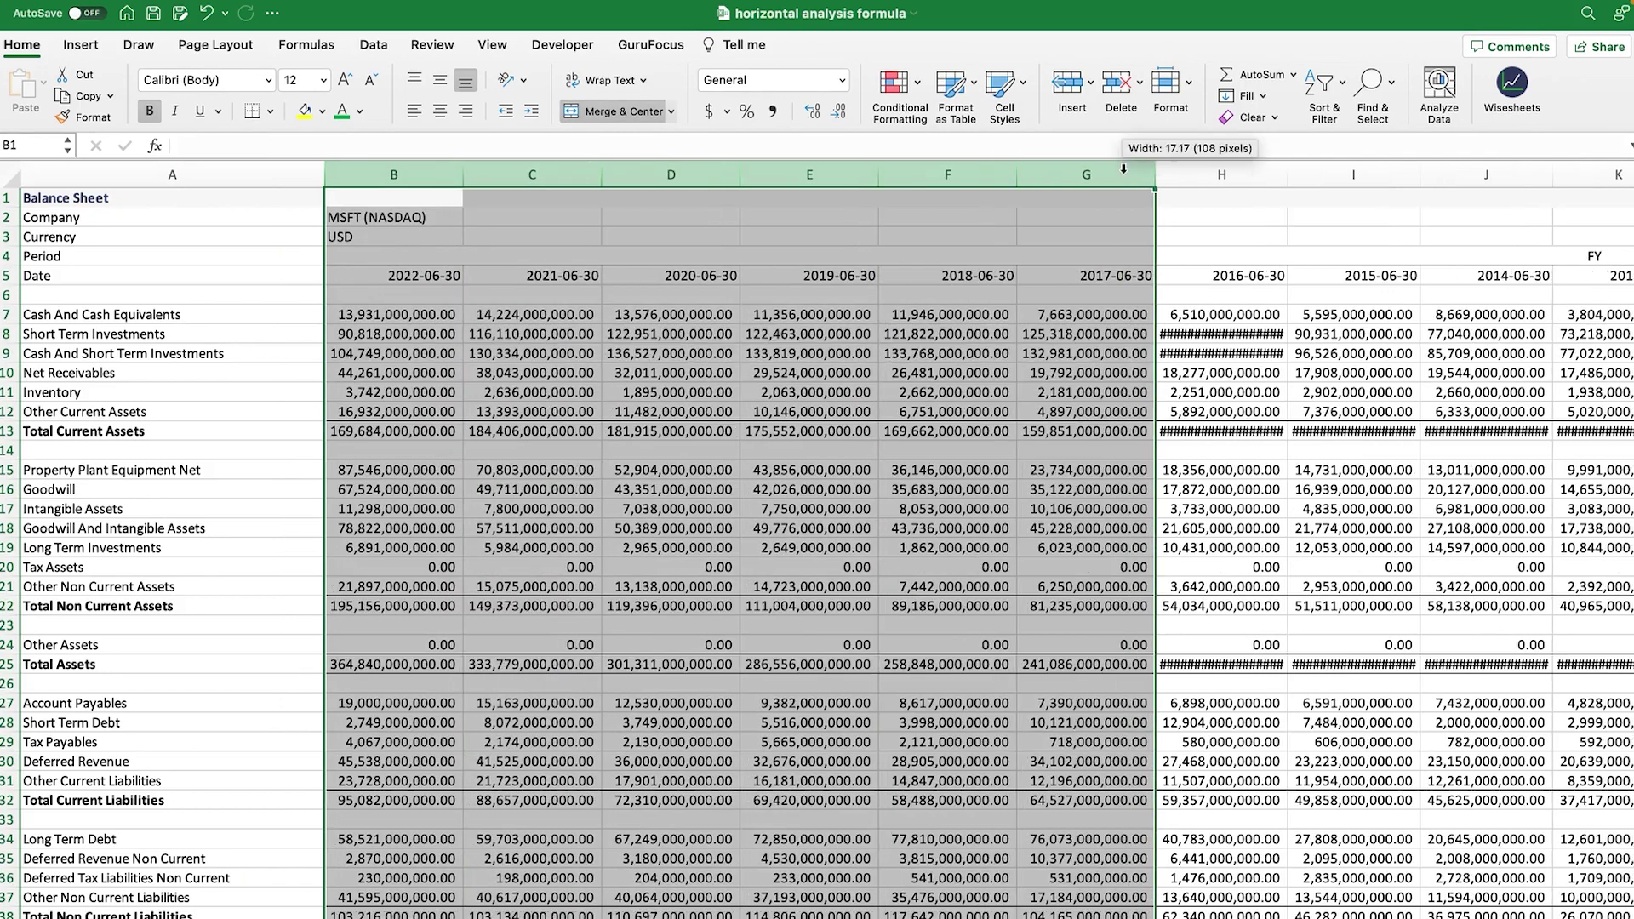
{"action": "left_click", "coordinate": [747, 485]}
Step: Calculate the 2022 change in Total Current Assets against 2021 in cell B14 with the formula =(B13-C13)/C13
{"action": "left_click", "coordinate": [397, 449]}
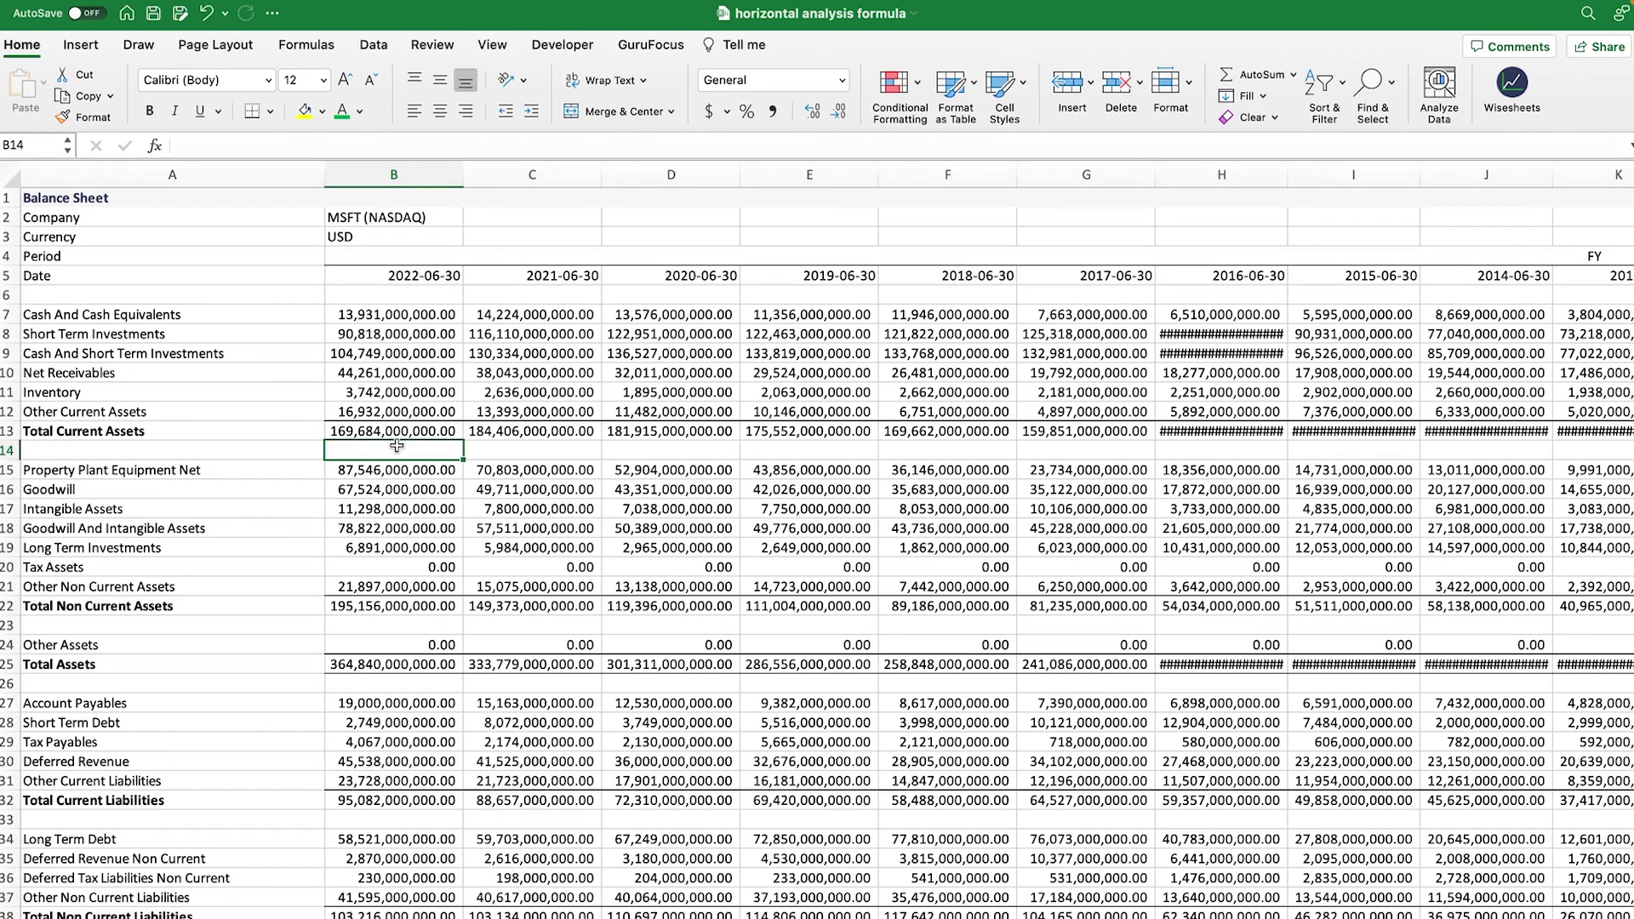
{"action": "type", "text": "="}
{"action": "left_click", "coordinate": [410, 426]}
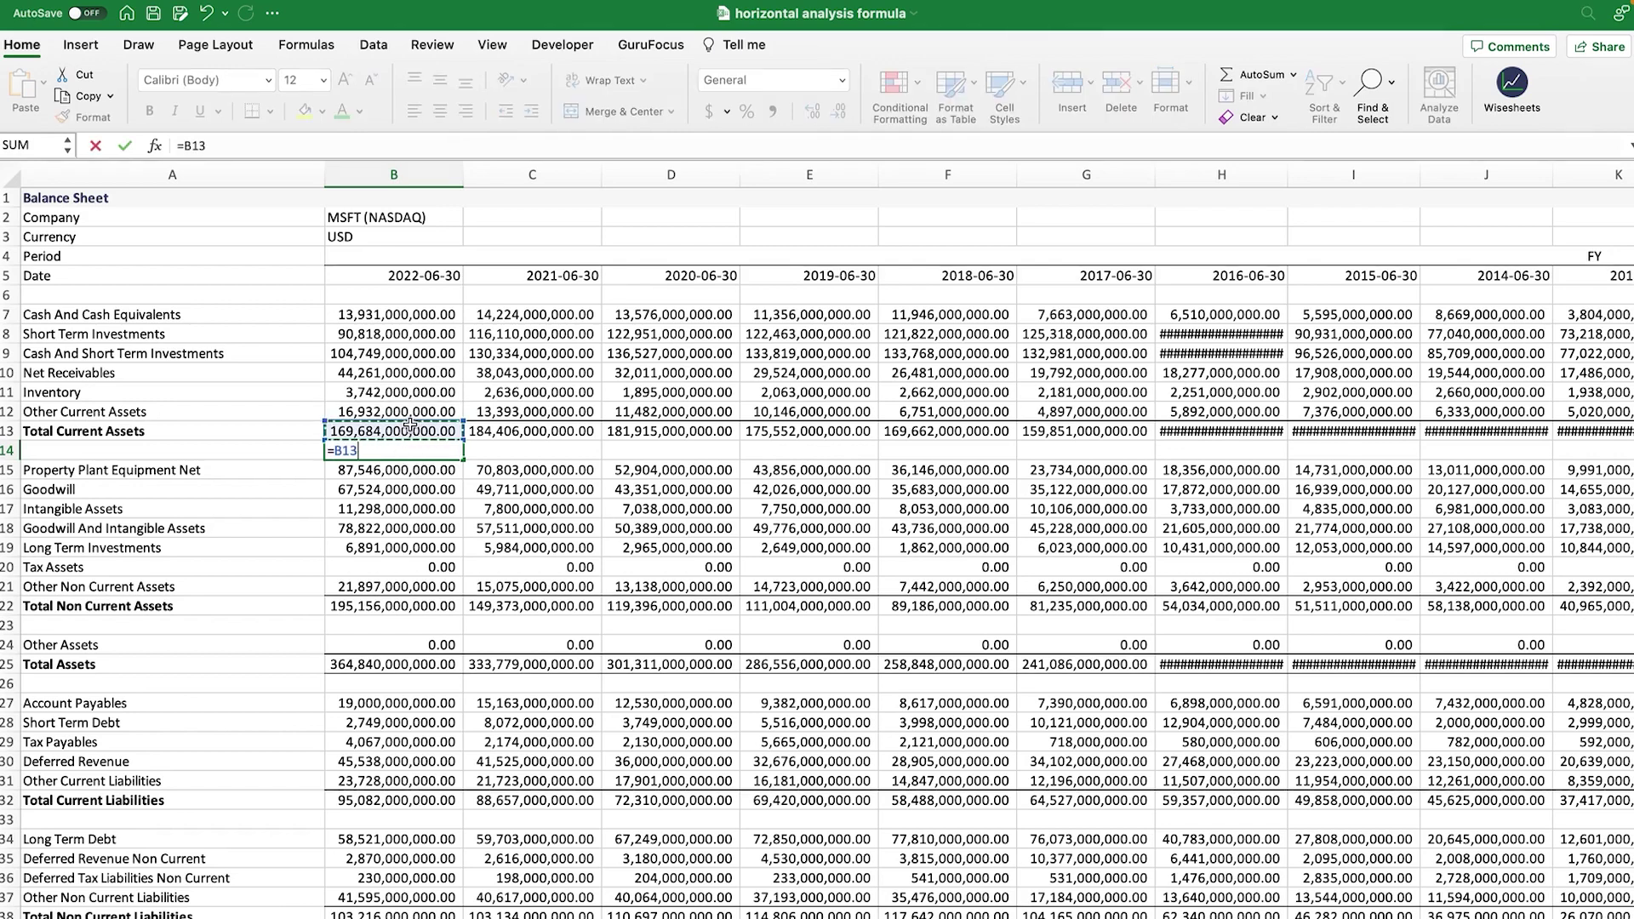
{"action": "type", "text": "-"}
{"action": "left_click", "coordinate": [532, 431]}
{"action": "left_click", "coordinate": [182, 146]}
{"action": "type", "text": "("}
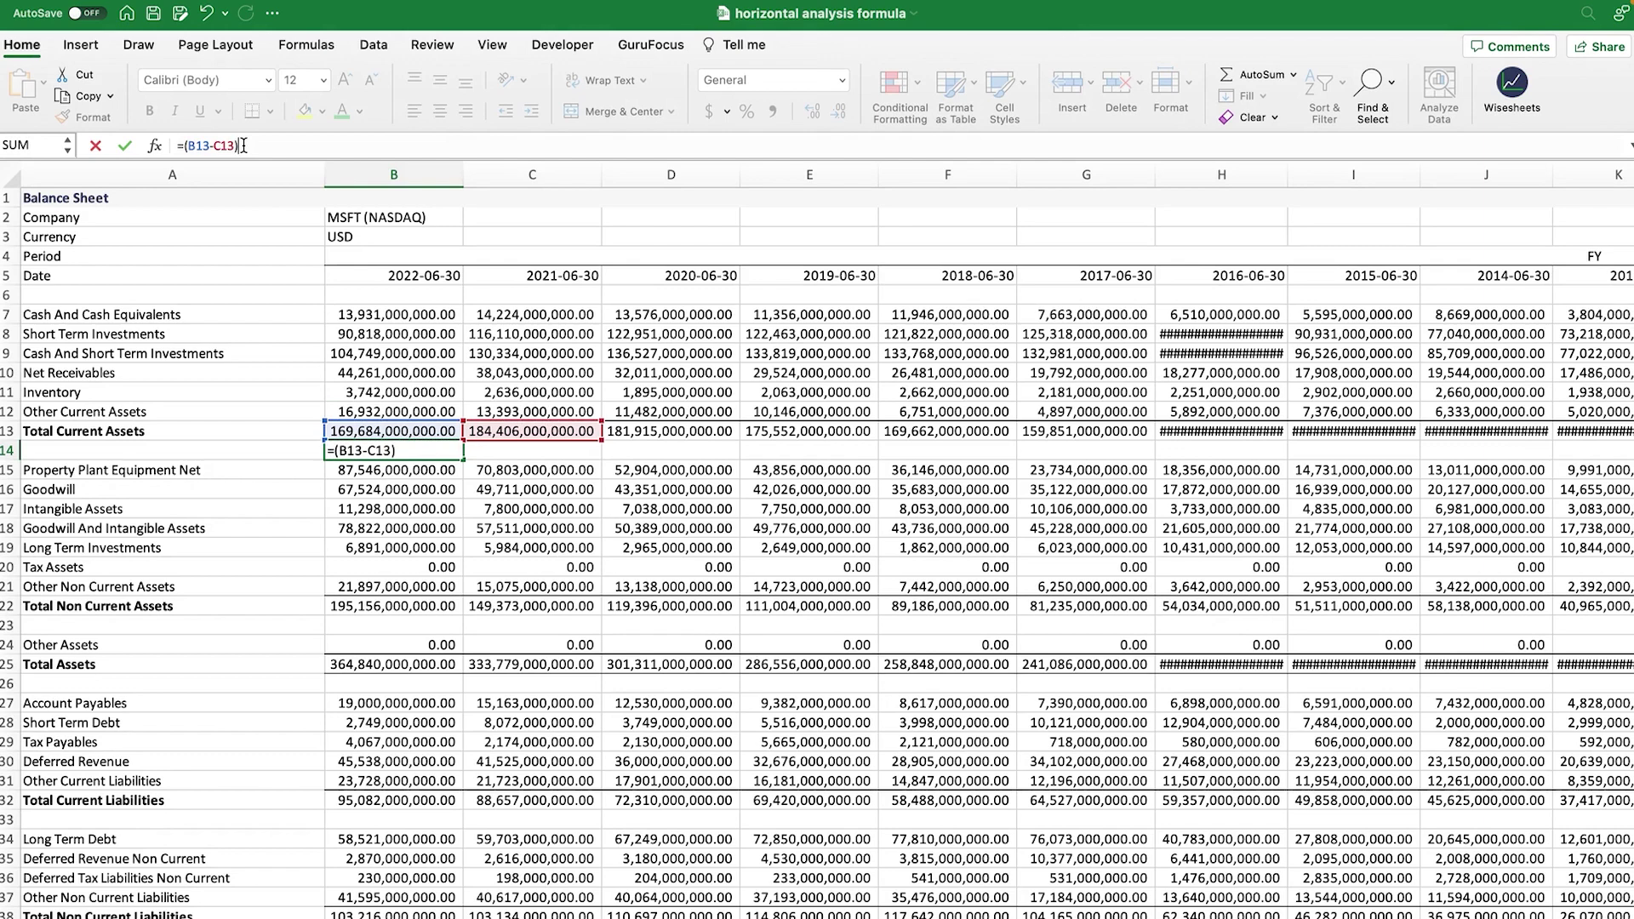
{"action": "type", "text": ")/"}
{"action": "left_click", "coordinate": [554, 433]}
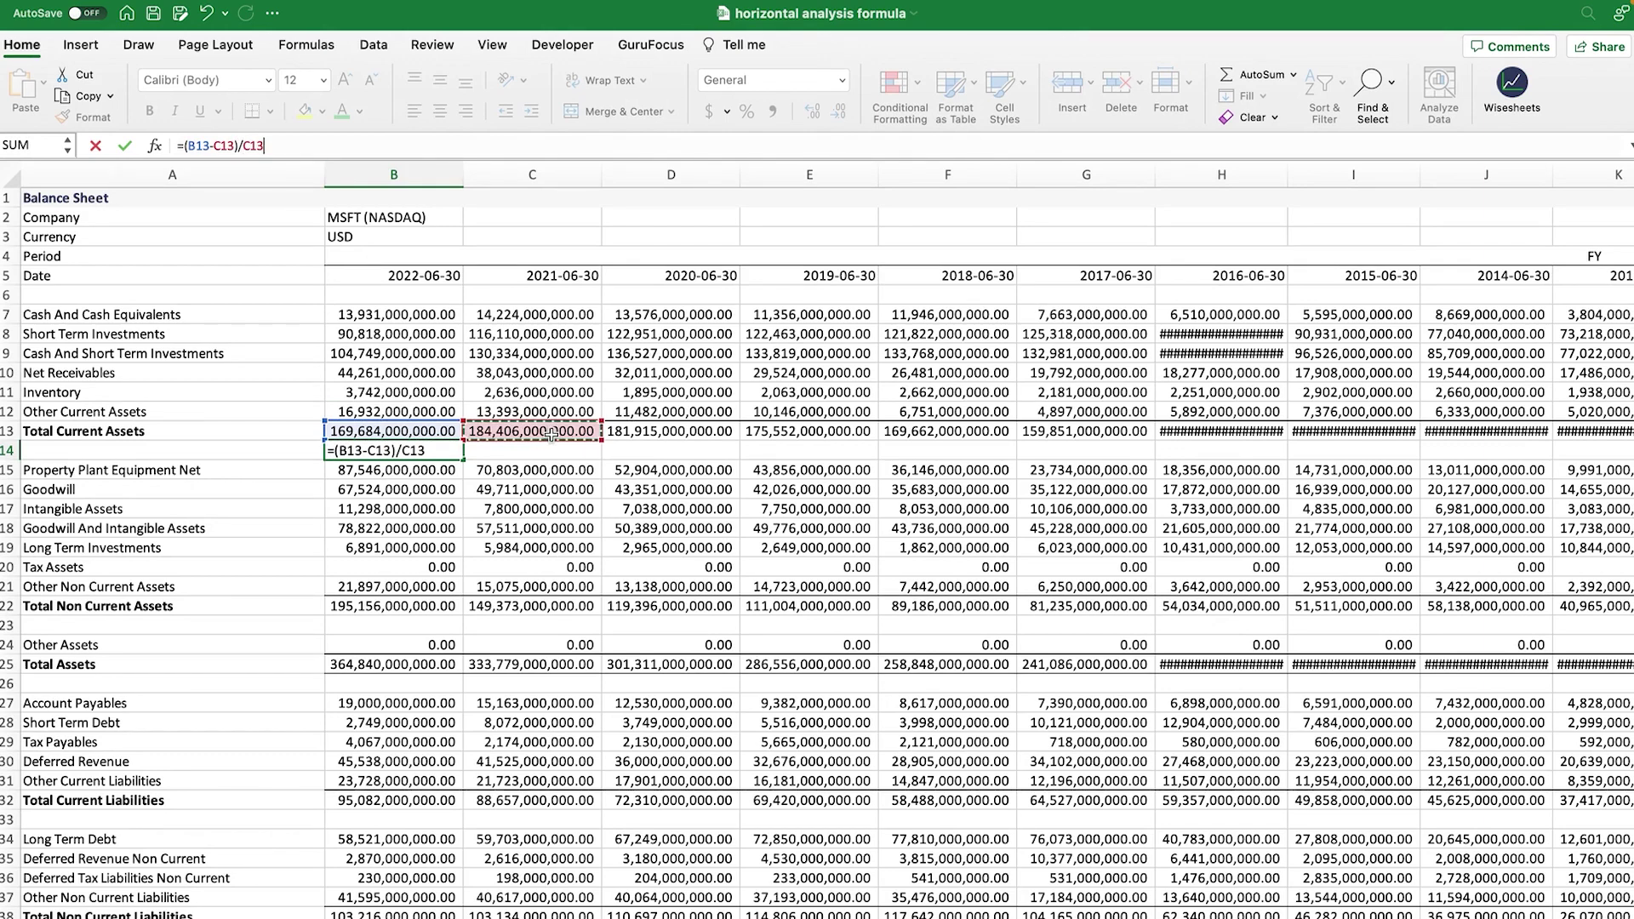
{"action": "key", "text": "Return"}
Step: Format the Total Current Assets change in B14 as a percentage with one decimal place
{"action": "key", "text": "Up"}
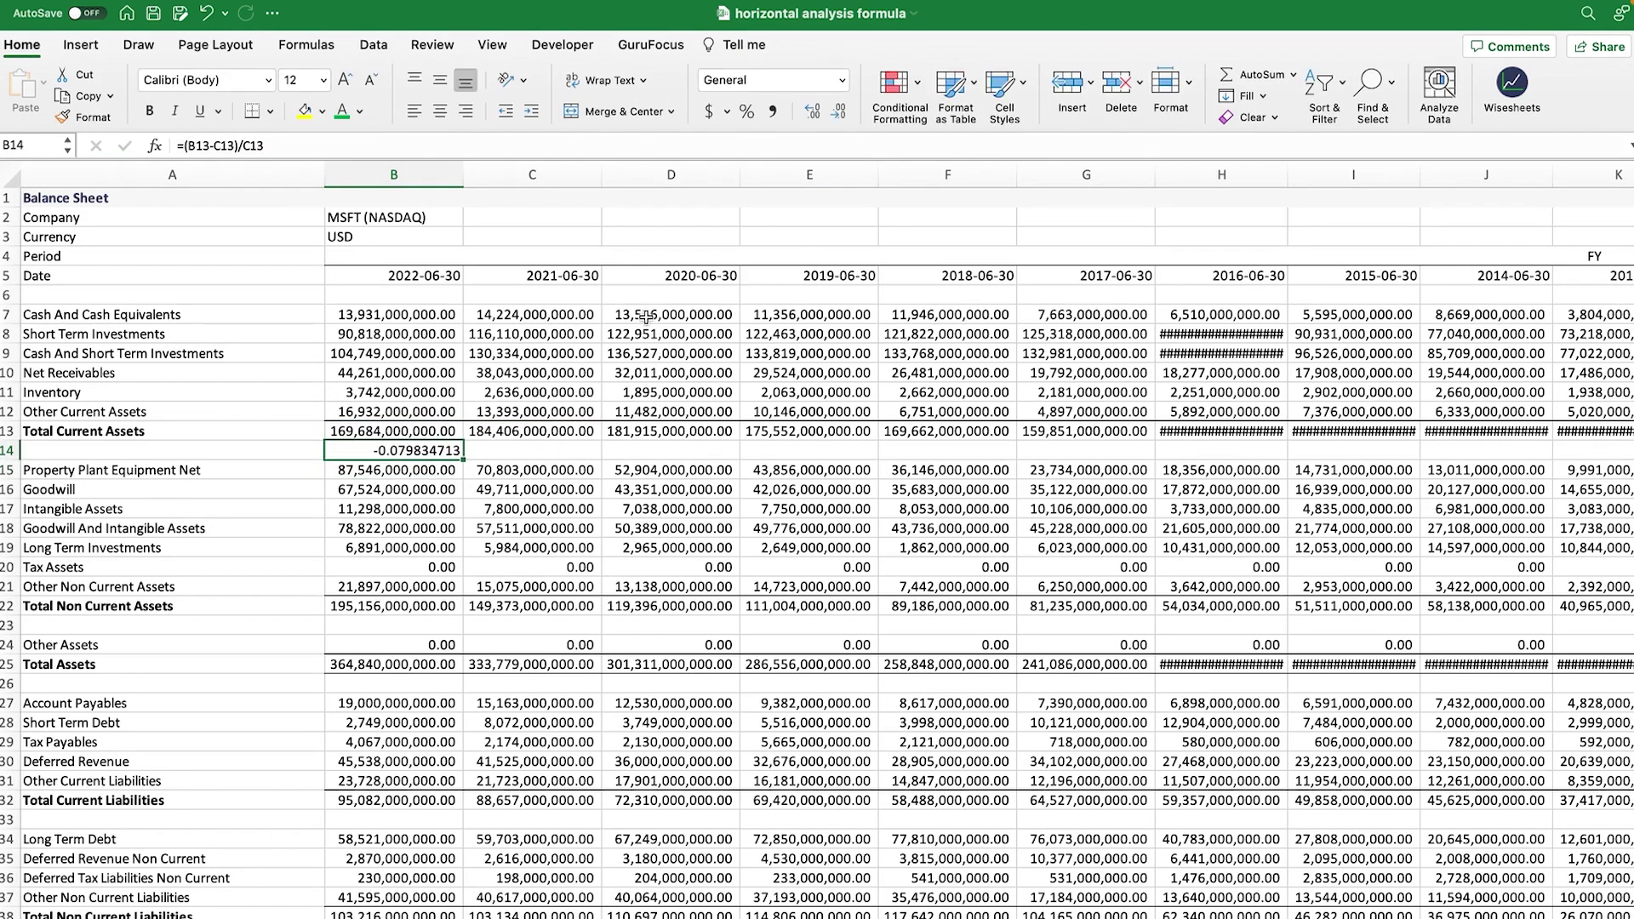
{"action": "left_click", "coordinate": [747, 111]}
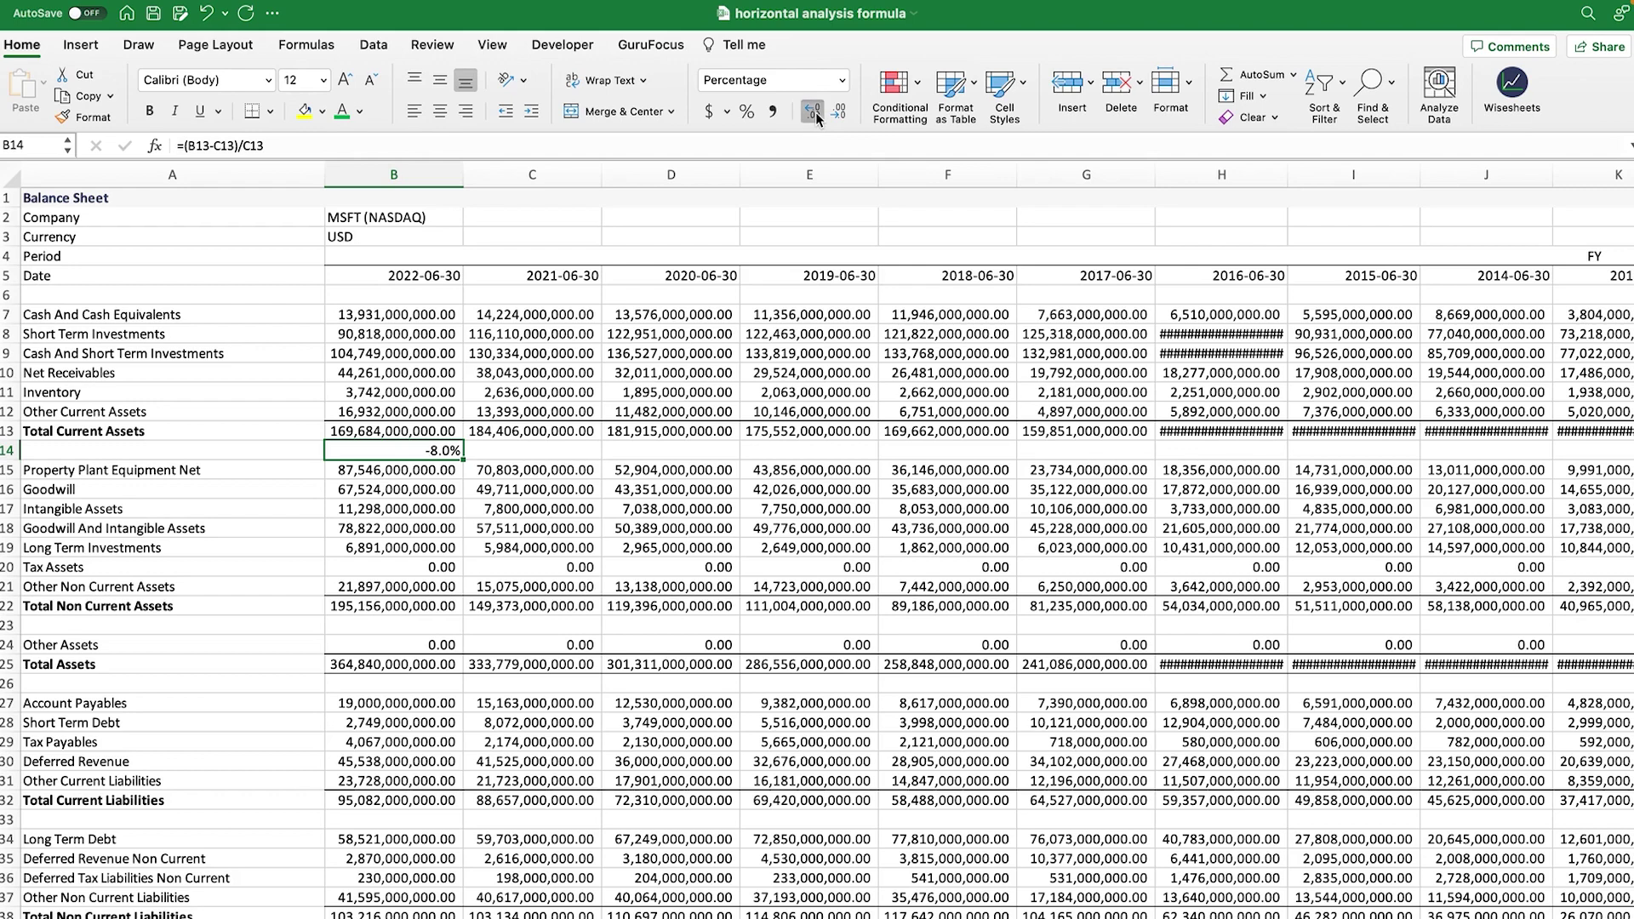
{"action": "left_click", "coordinate": [815, 112]}
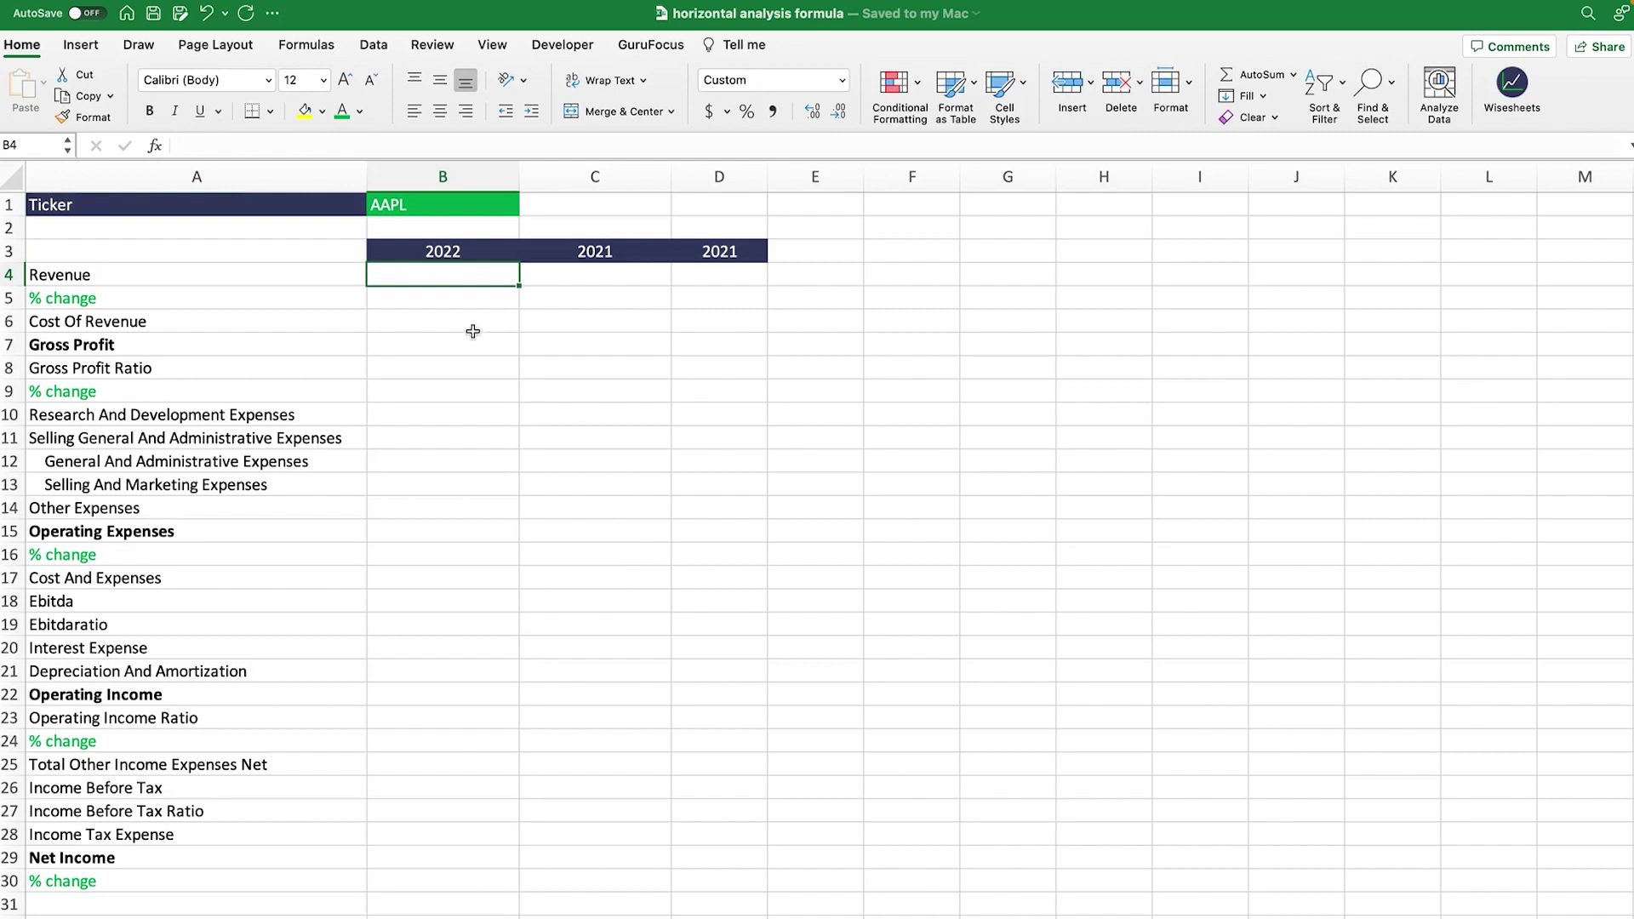
Step: Examine the Sheet2 template's ticker cell B1 and the Revenue cells B4:D4 under the year headings
{"action": "left_click", "coordinate": [440, 210]}
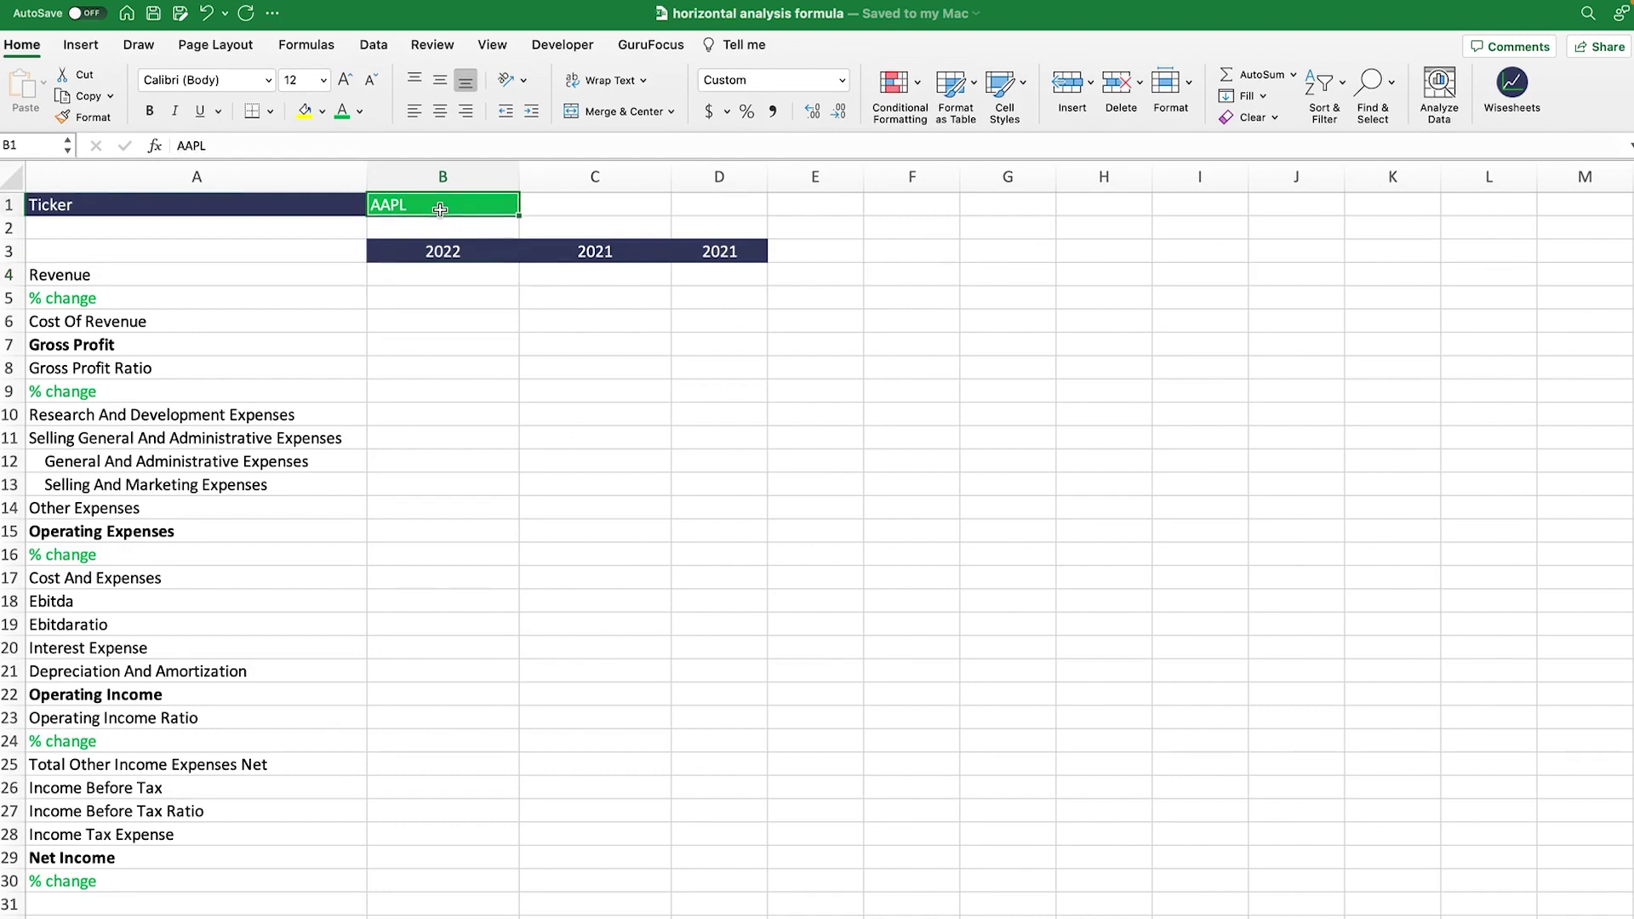
{"action": "left_click", "coordinate": [446, 272]}
{"action": "left_click_drag", "start_coordinate": [452, 270], "coordinate": [712, 271]}
{"action": "left_click", "coordinate": [693, 390]}
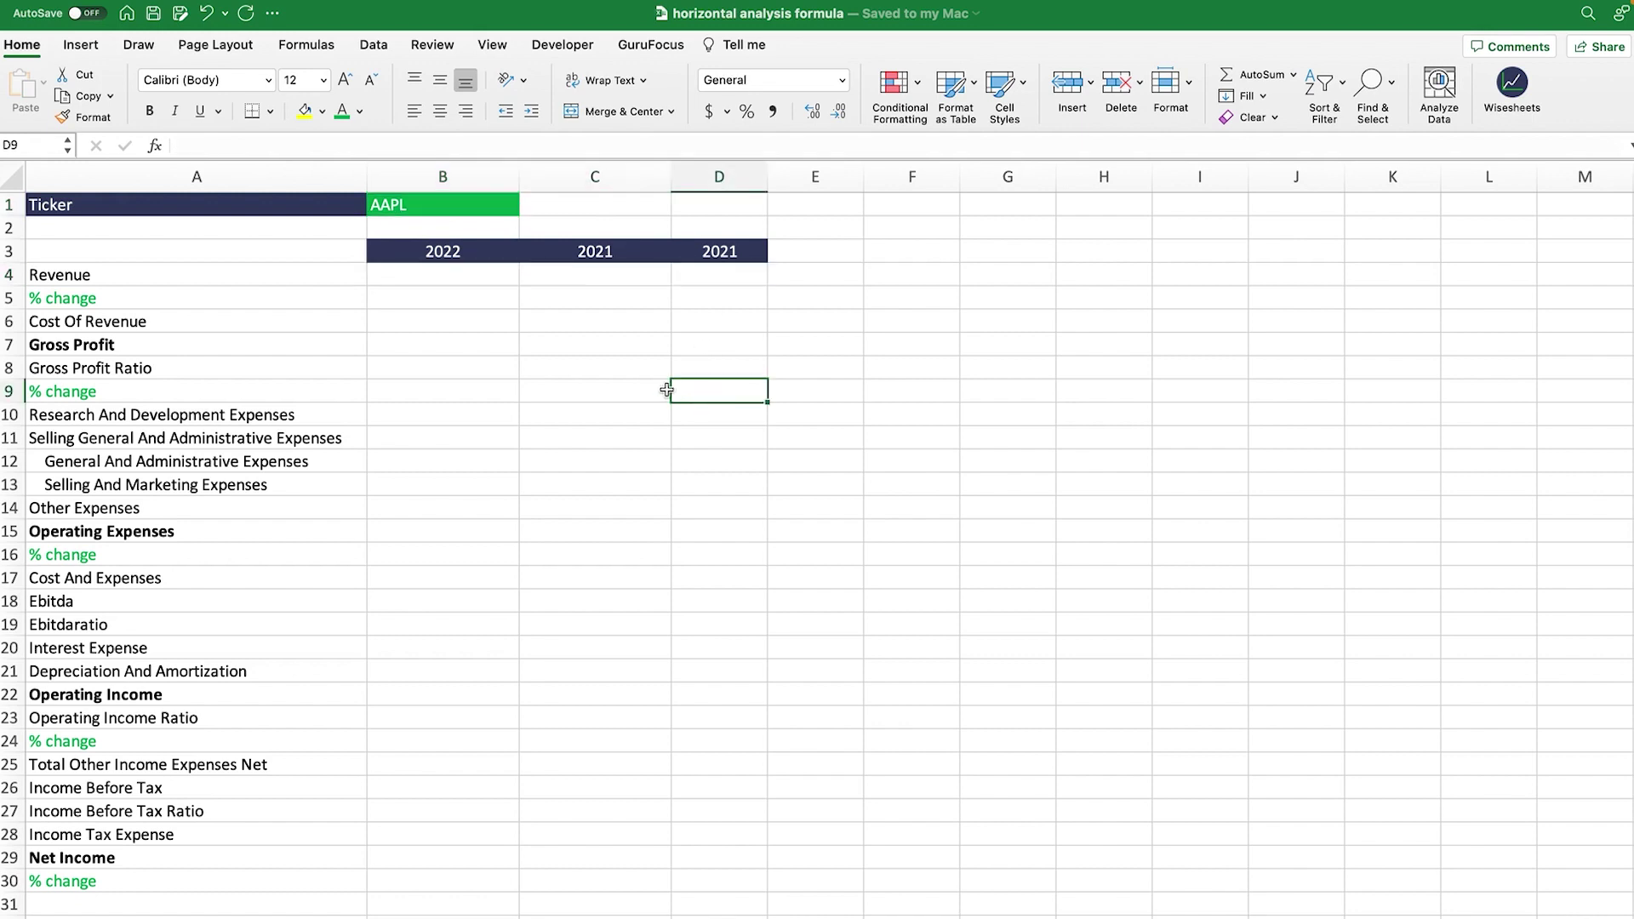
{"action": "left_click", "coordinate": [416, 208]}
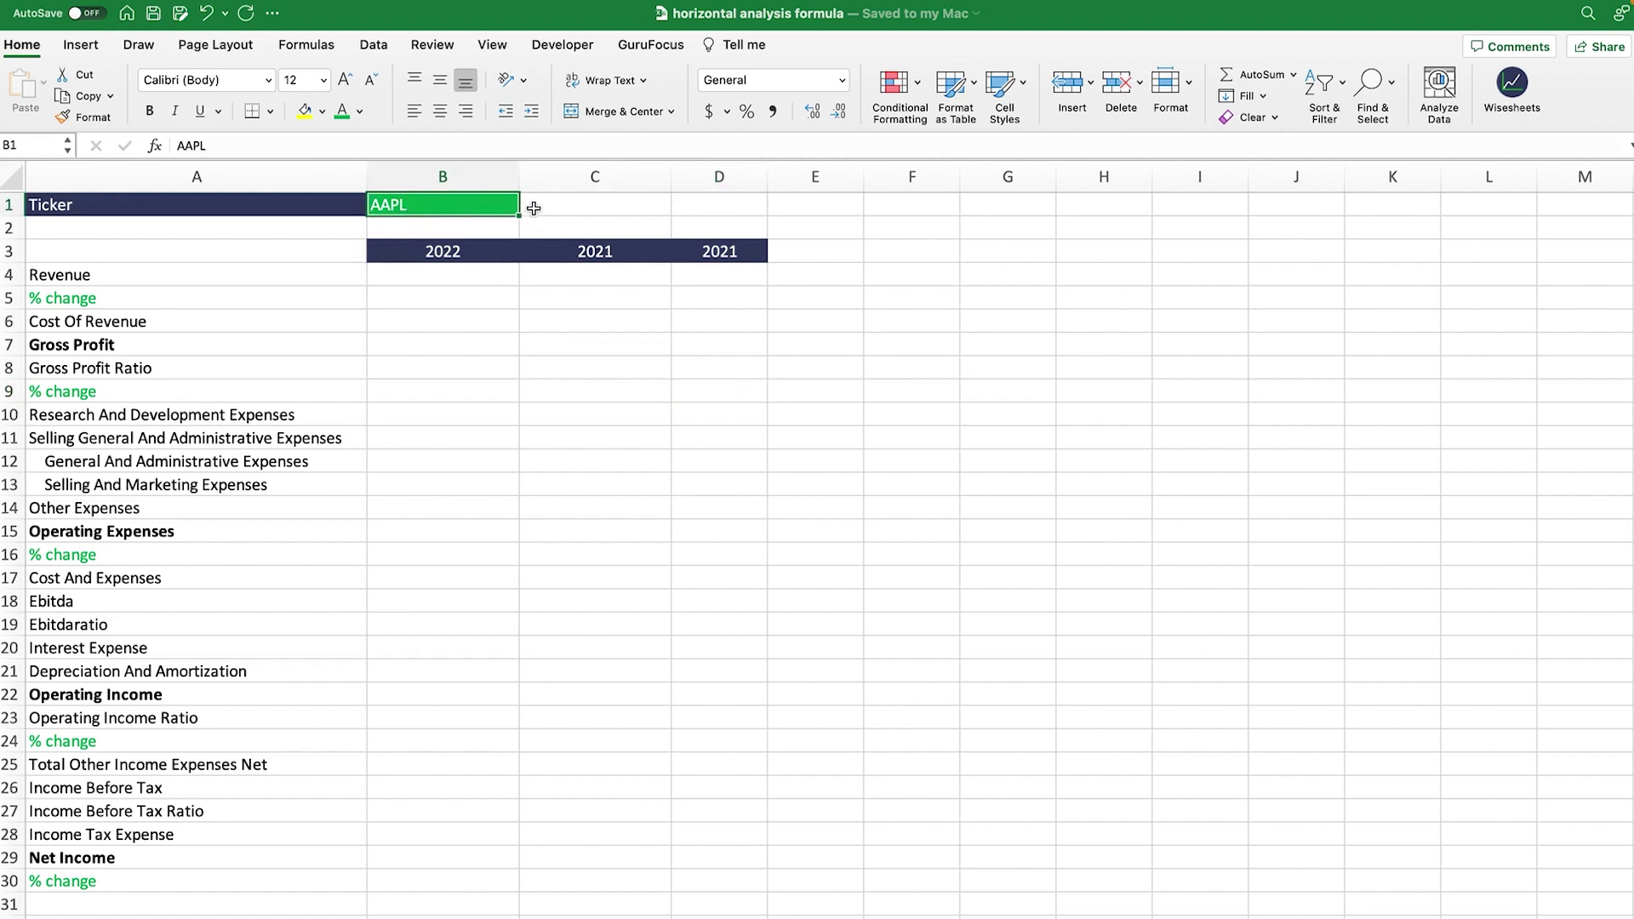
{"action": "left_click", "coordinate": [445, 271]}
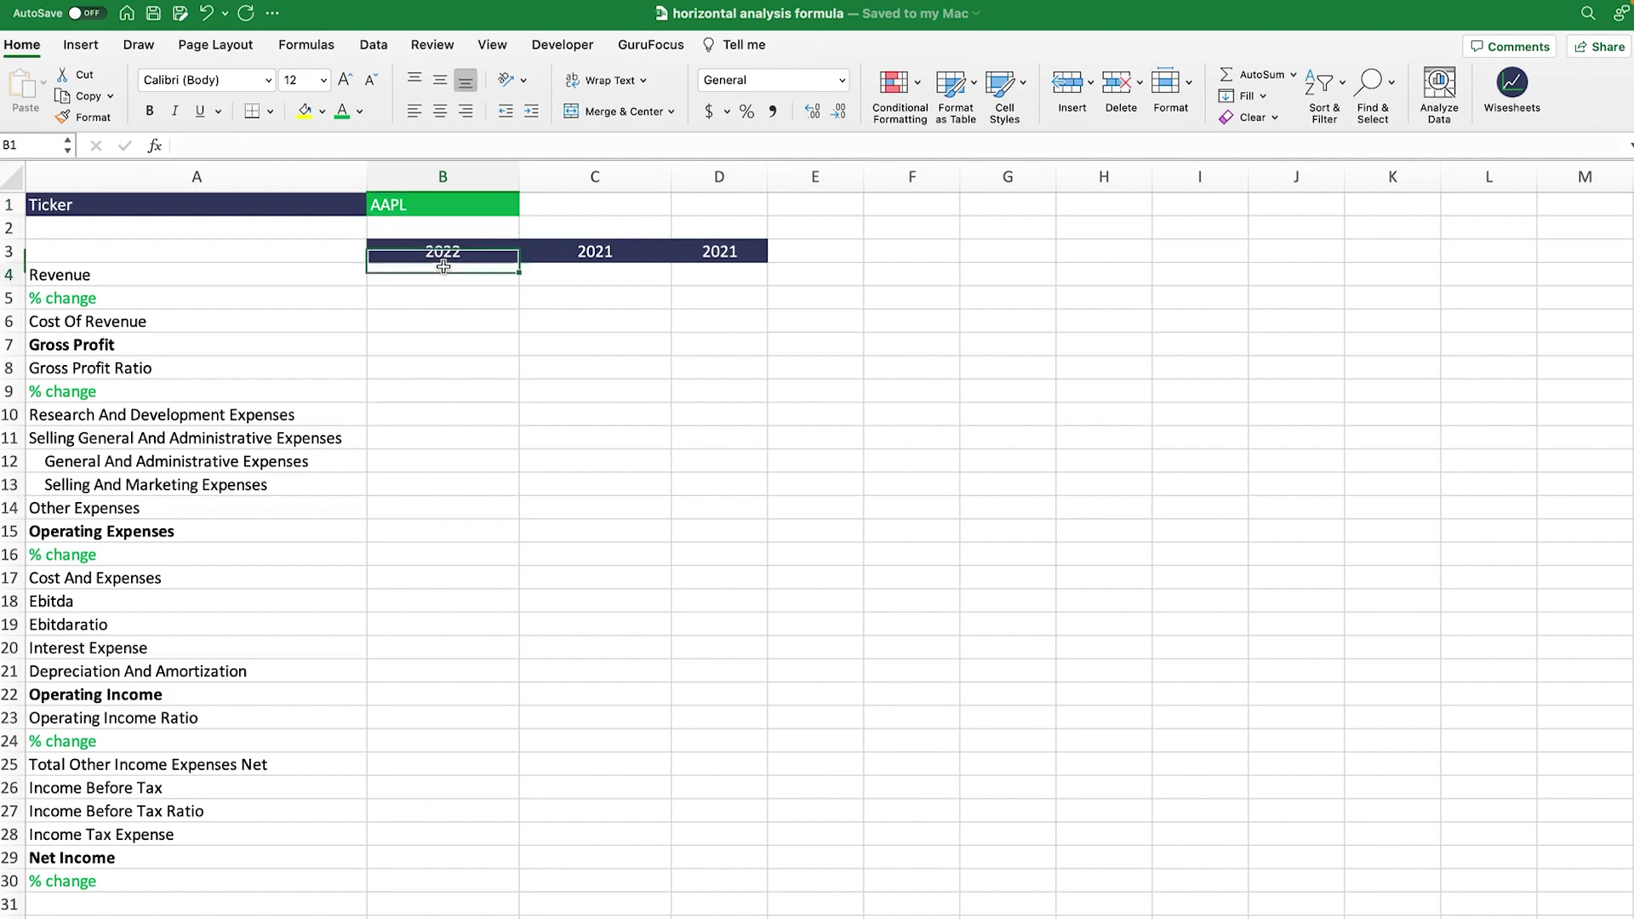
{"action": "left_click_drag", "start_coordinate": [489, 271], "coordinate": [675, 274]}
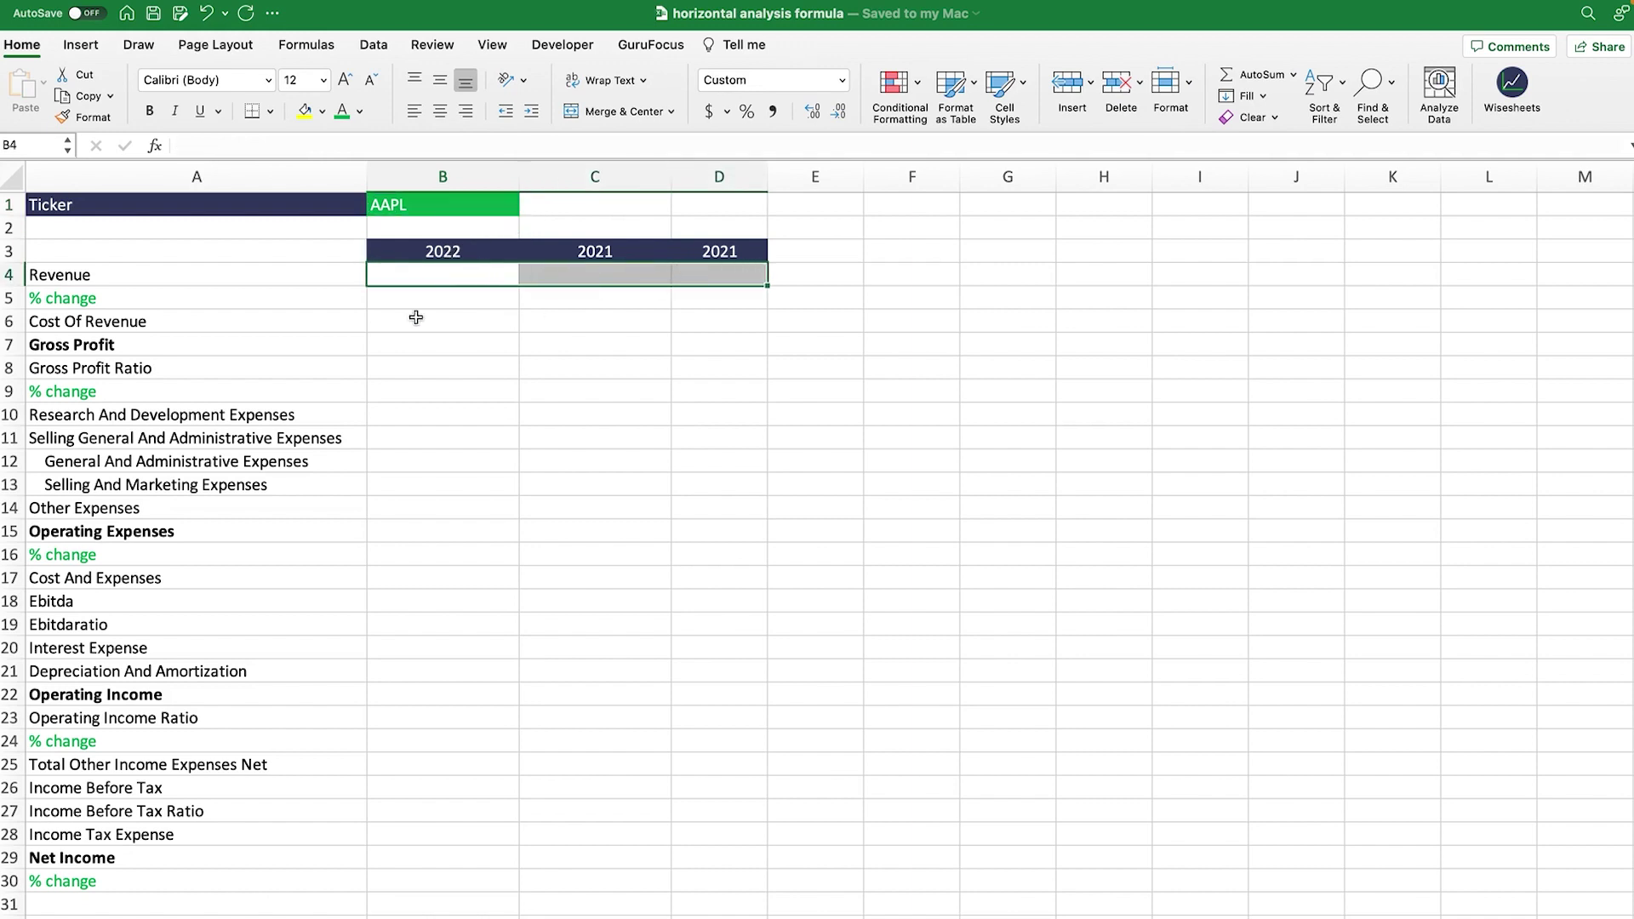
Step: Review the template's line items in A4:A30, compare them with the Microsoft income statement, and check each % change row
{"action": "left_click_drag", "start_coordinate": [196, 285], "coordinate": [181, 881]}
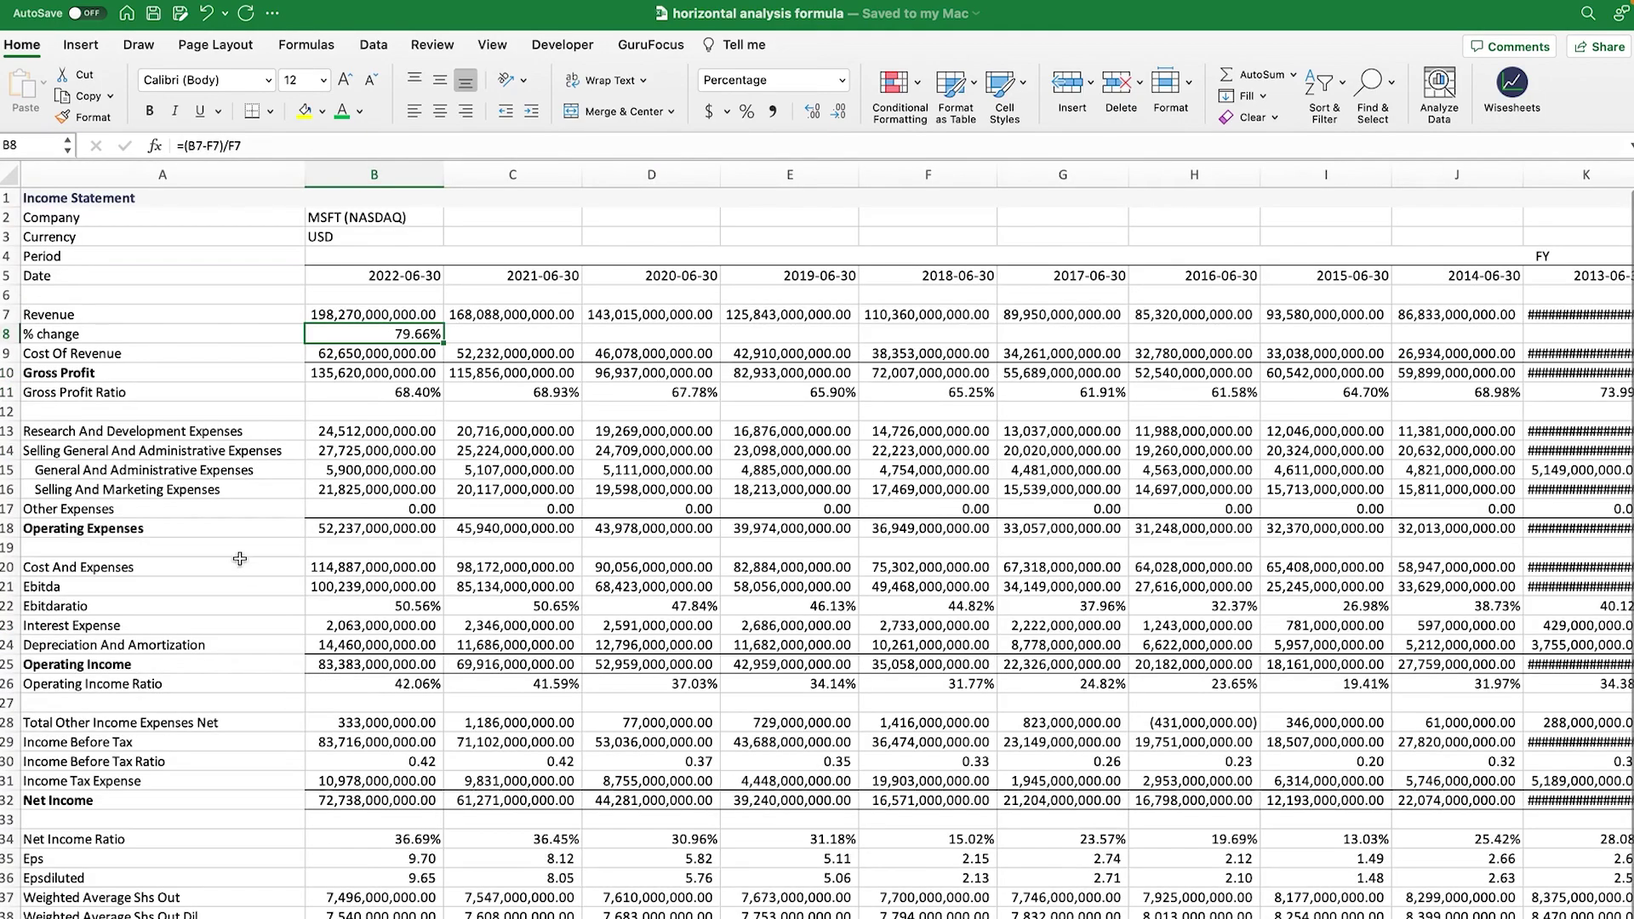
{"action": "scroll", "coordinate": [106, 388], "scroll_direction": "down", "scroll_amount": 2}
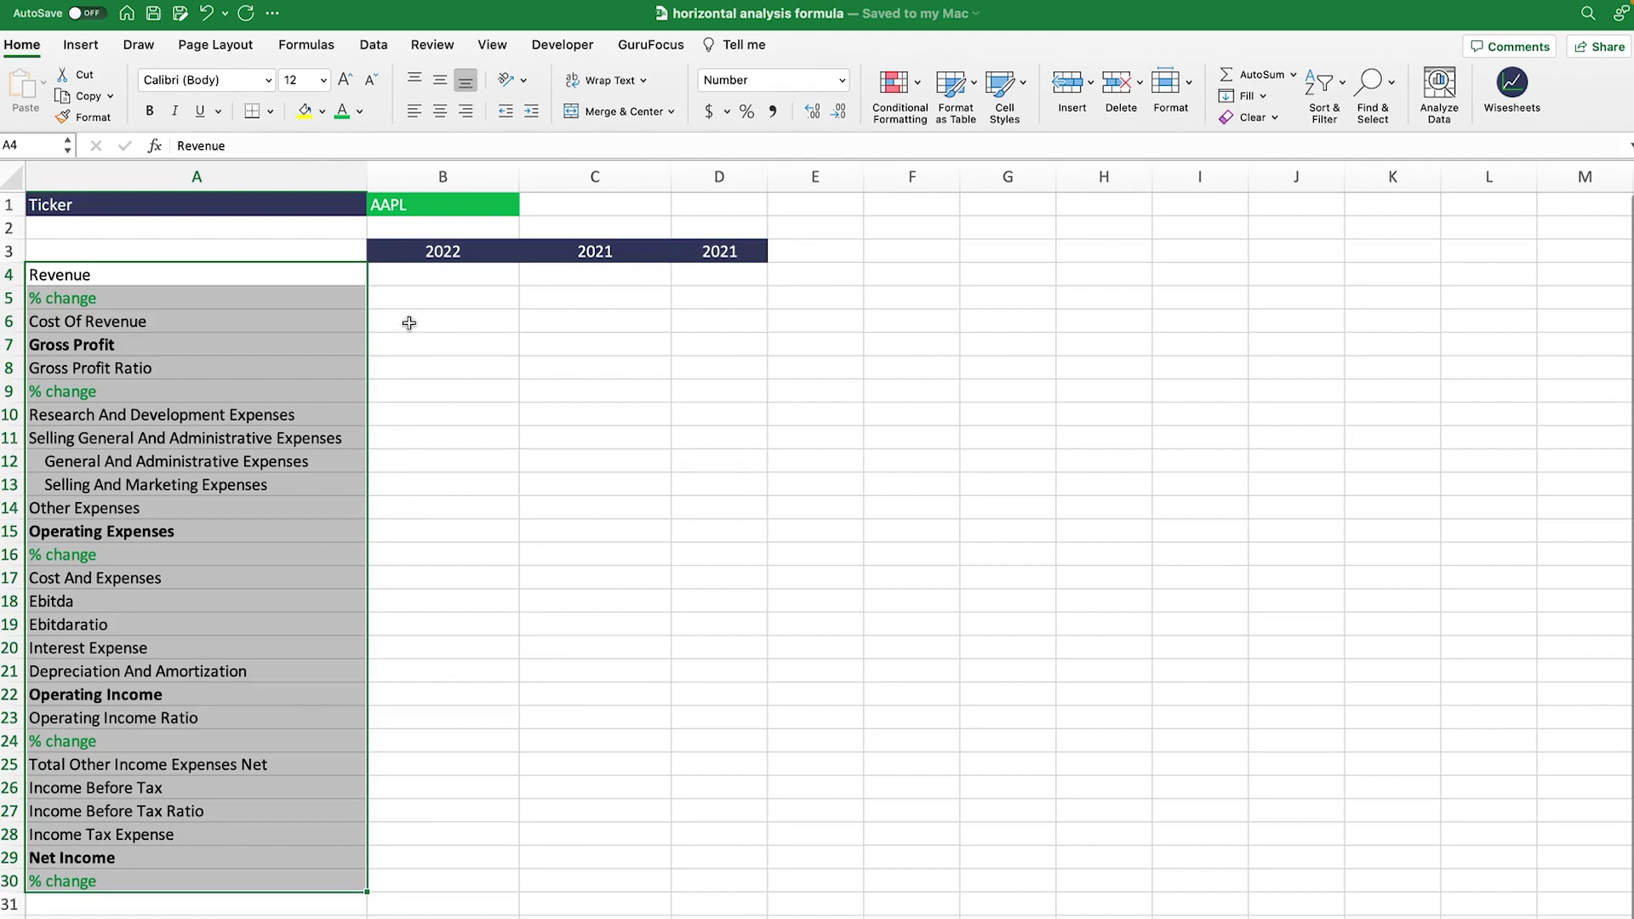
{"action": "left_click_drag", "start_coordinate": [434, 275], "coordinate": [688, 886]}
{"action": "left_click", "coordinate": [90, 300]}
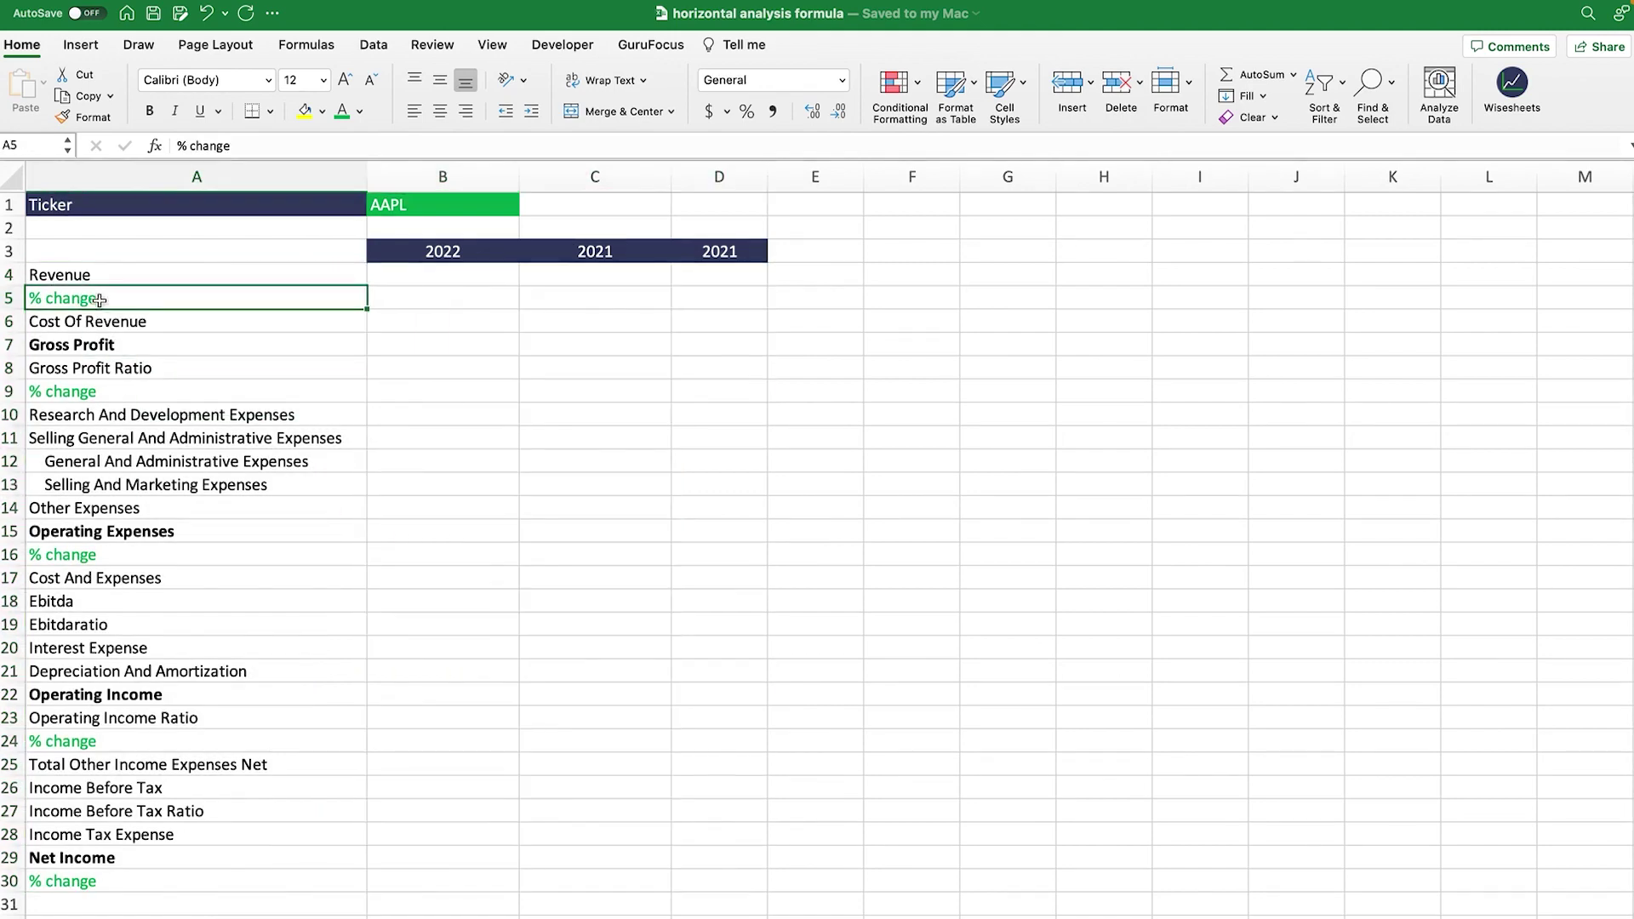
{"action": "left_click", "coordinate": [105, 371]}
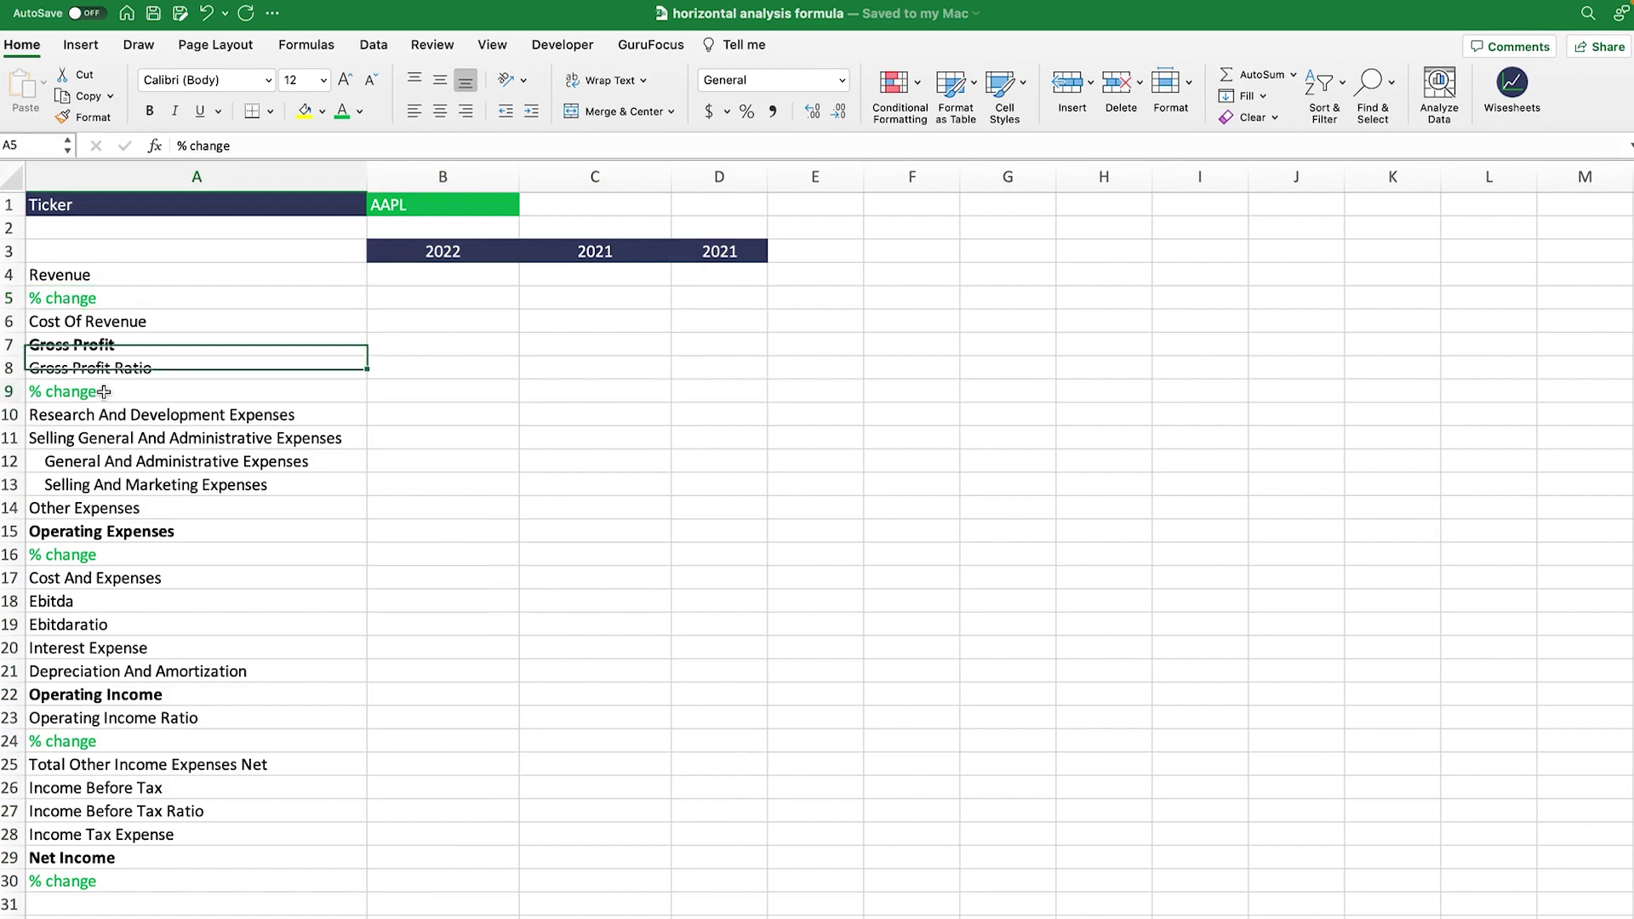
{"action": "left_click", "coordinate": [105, 394]}
{"action": "left_click", "coordinate": [91, 555]}
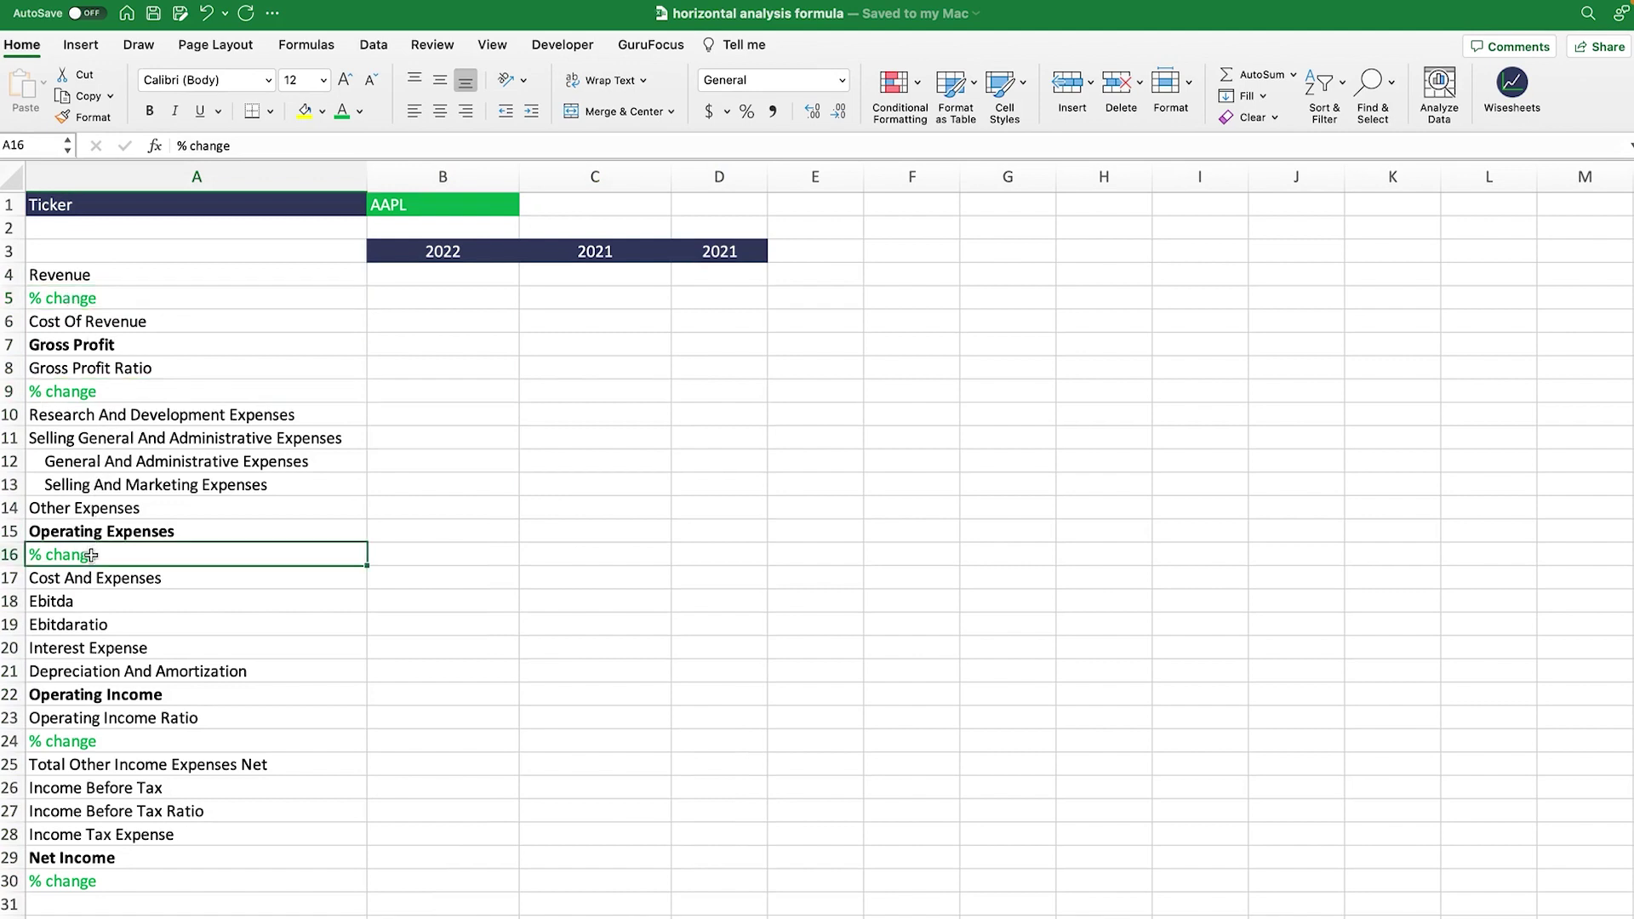
{"action": "left_click", "coordinate": [111, 743]}
{"action": "left_click", "coordinate": [114, 885]}
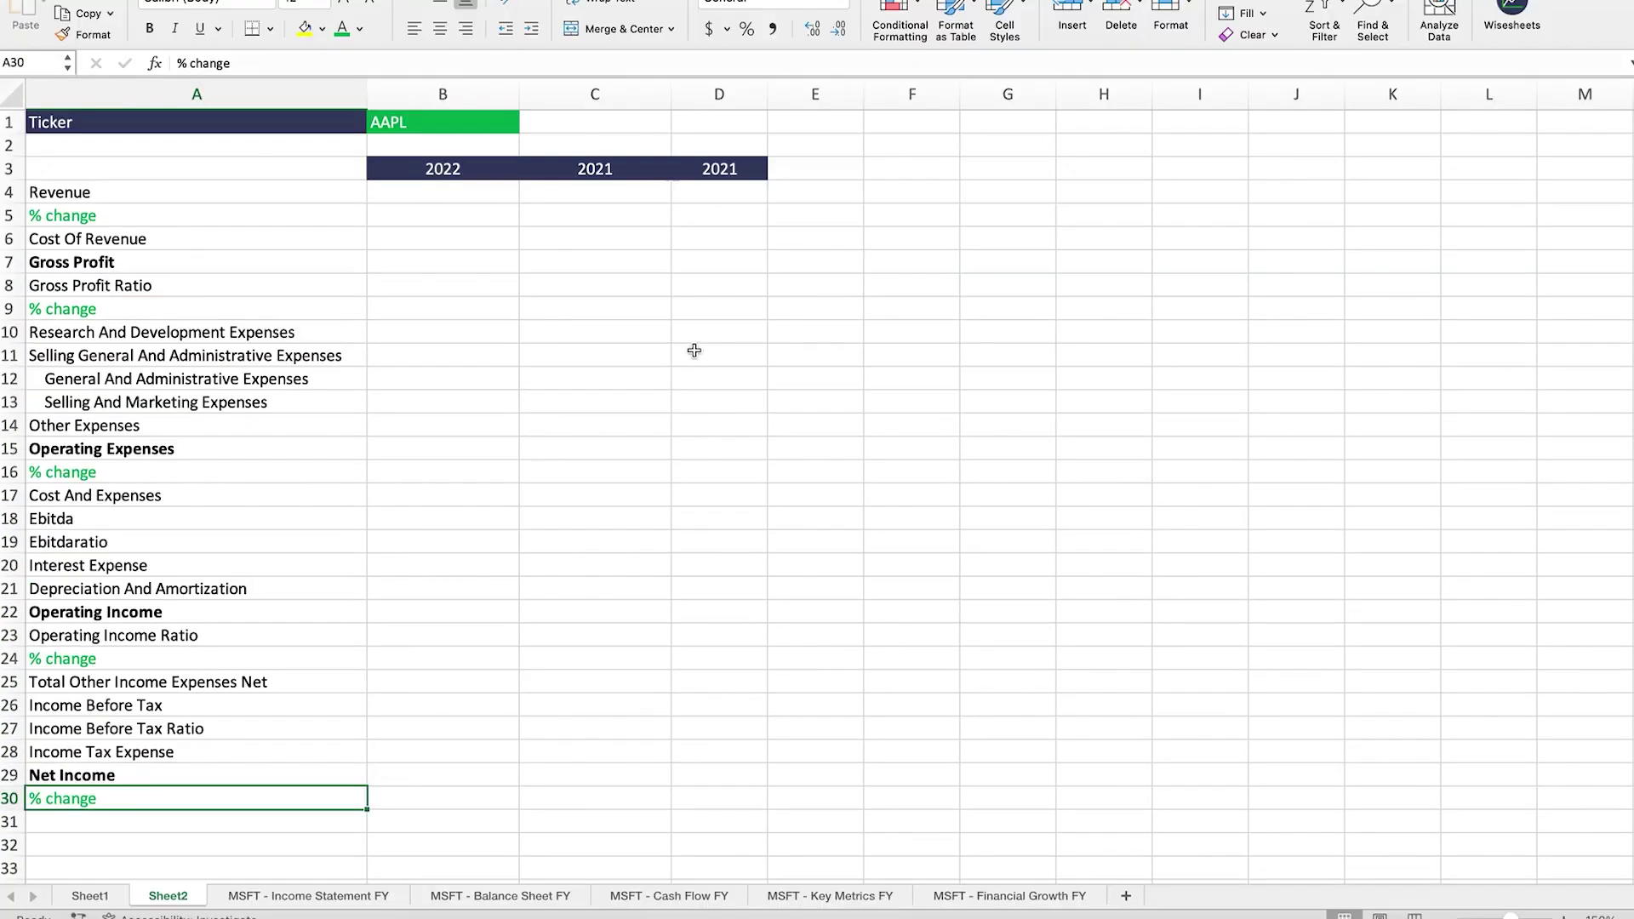
Step: Look over the figures in B7:H38 on the MSFT - Income Statement FY sheet and return to Sheet2
{"action": "left_click", "coordinate": [365, 894]}
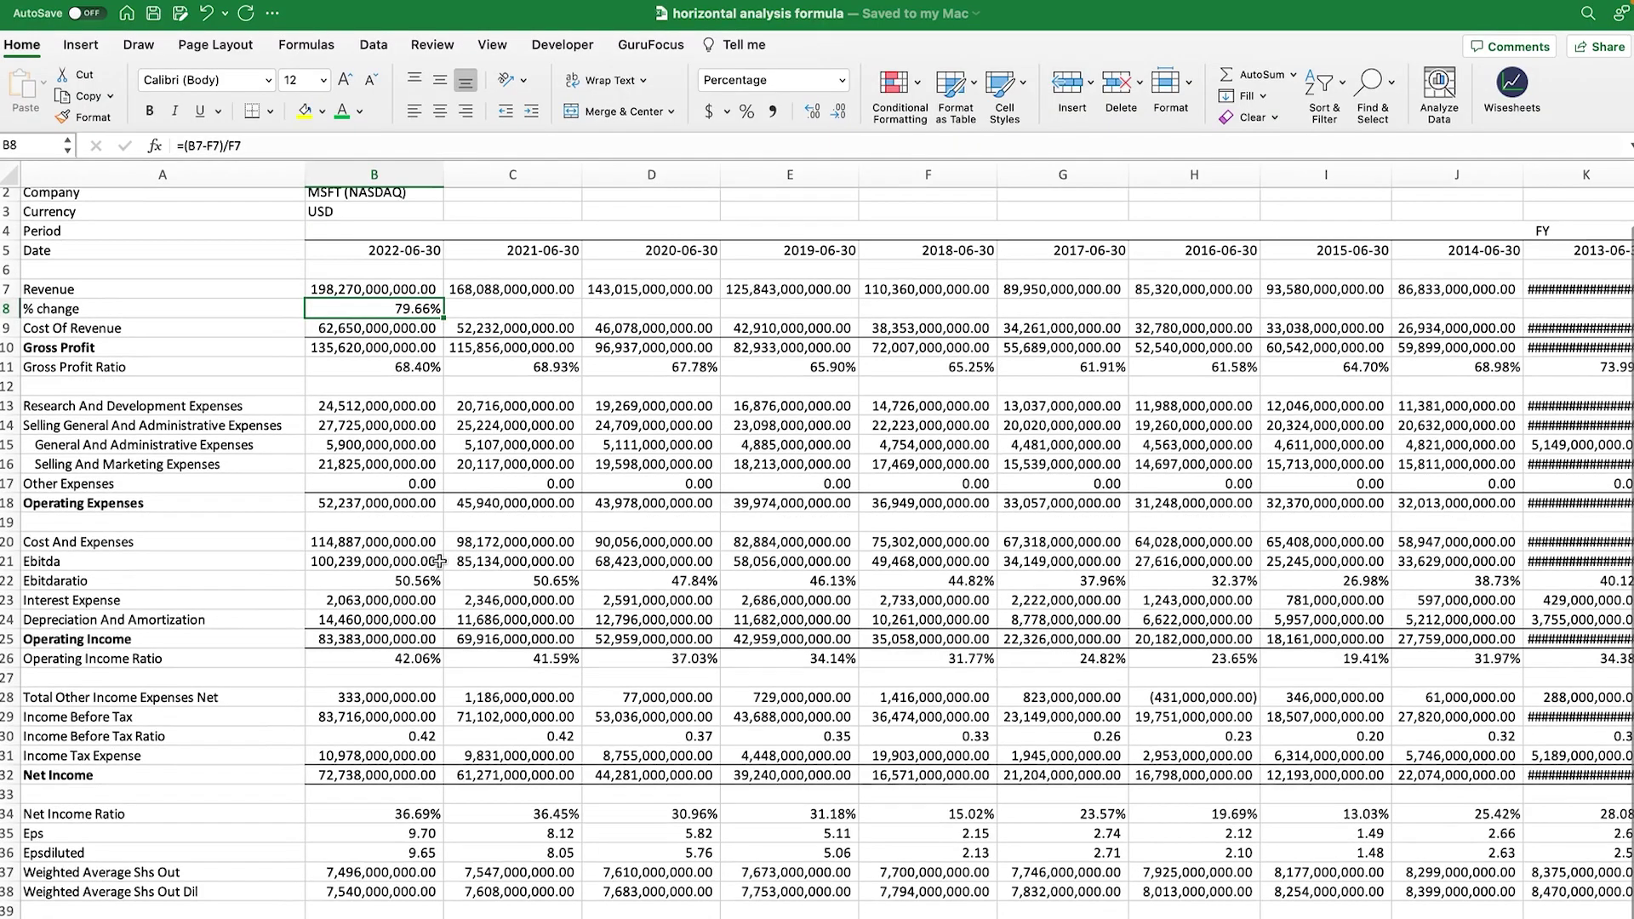
{"action": "scroll", "coordinate": [368, 215], "scroll_direction": "up", "scroll_amount": 1}
{"action": "left_click_drag", "start_coordinate": [368, 297], "coordinate": [1139, 899]}
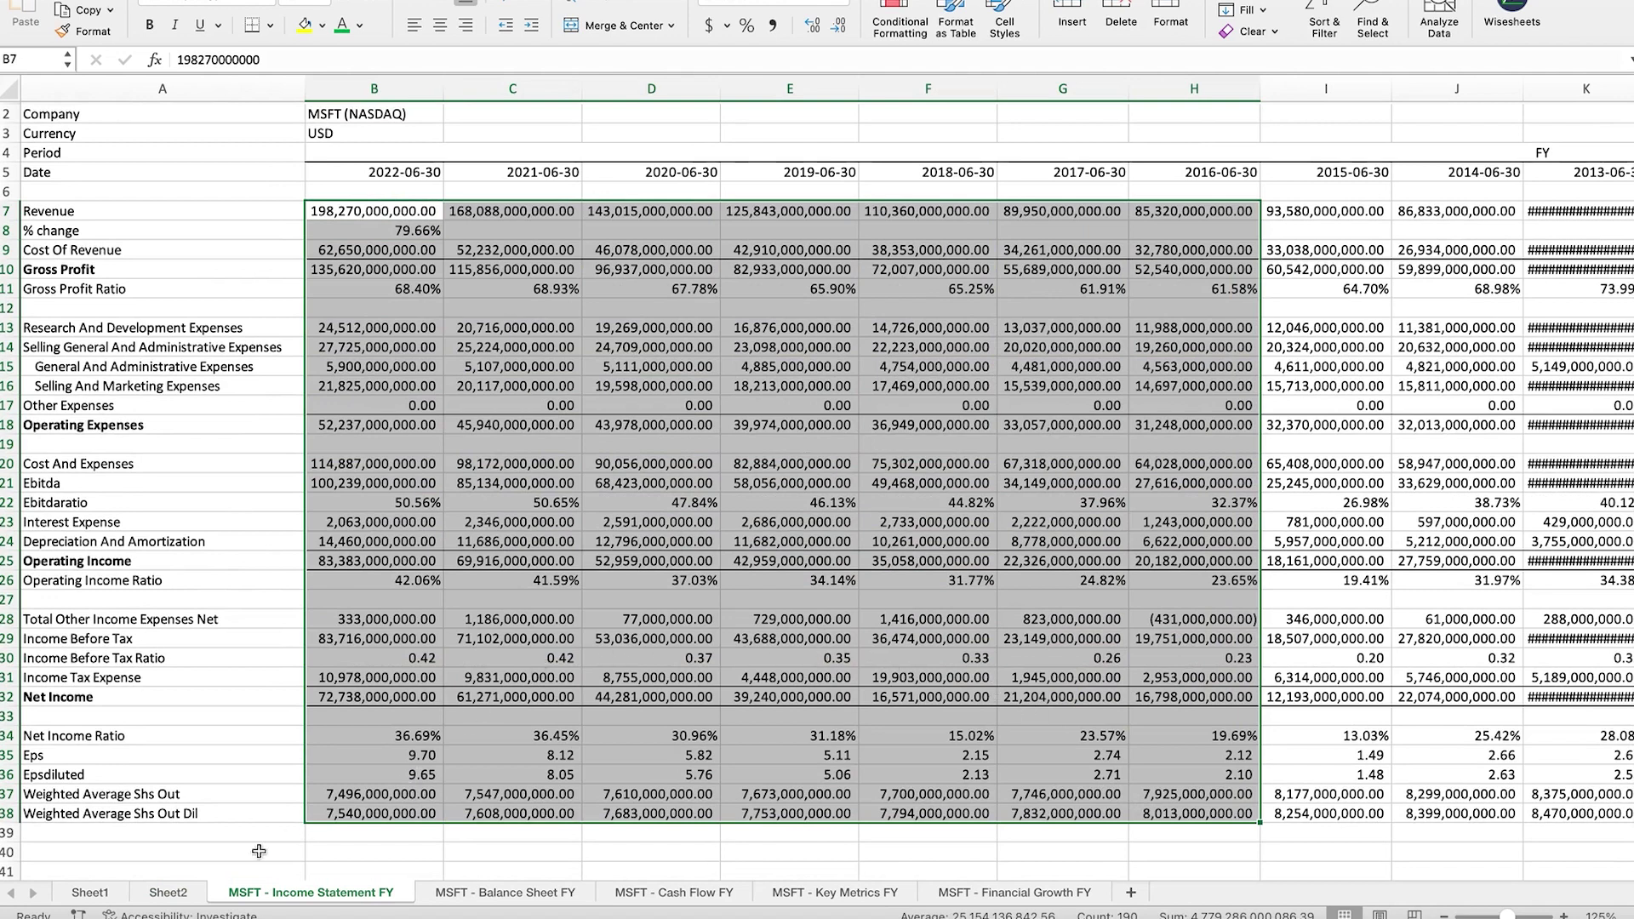
{"action": "left_click", "coordinate": [166, 892]}
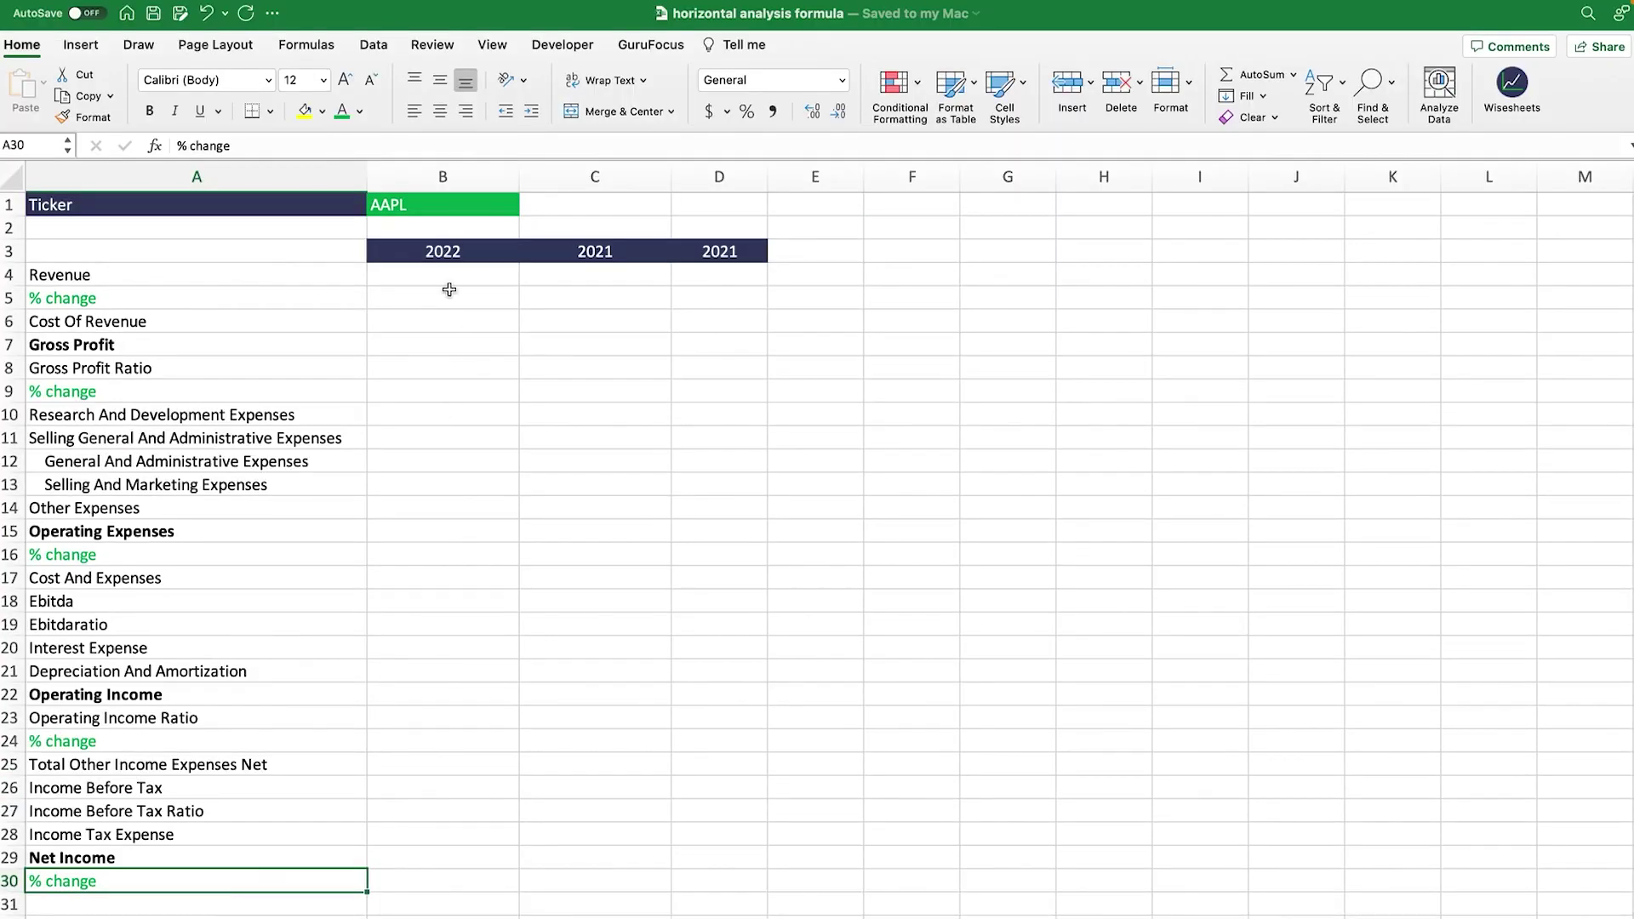
Step: Select Revenue cell B4 and open the WISE Function reference in the Wisesheets add-in to read its parameters
{"action": "left_click", "coordinate": [446, 277]}
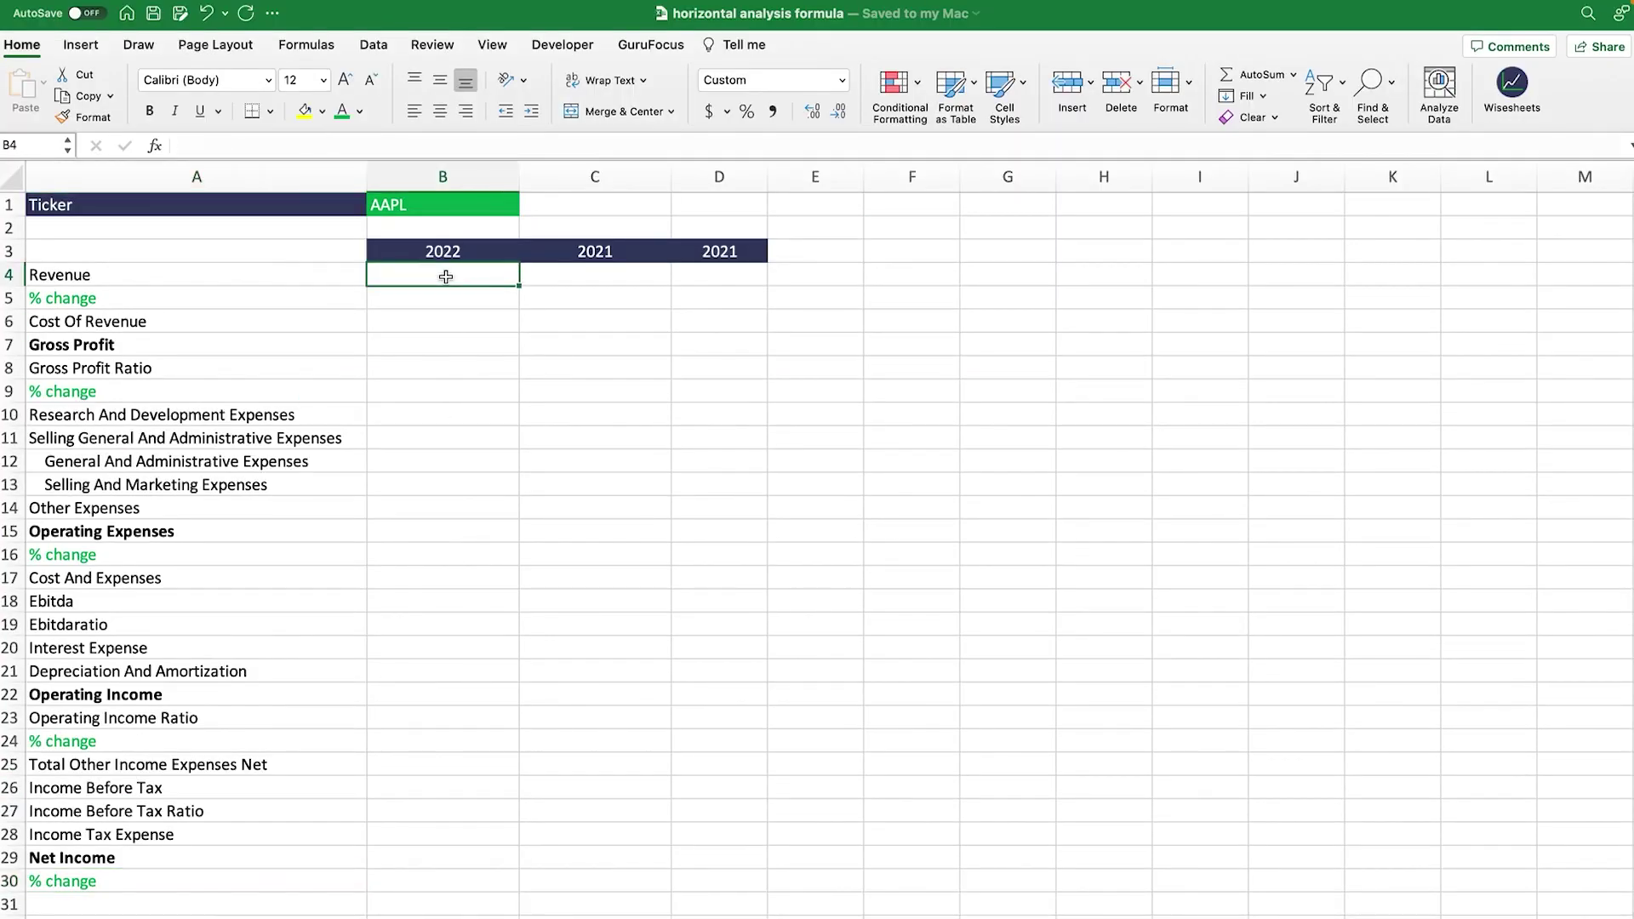
{"action": "left_click", "coordinate": [1513, 82]}
{"action": "left_click", "coordinate": [1329, 218]}
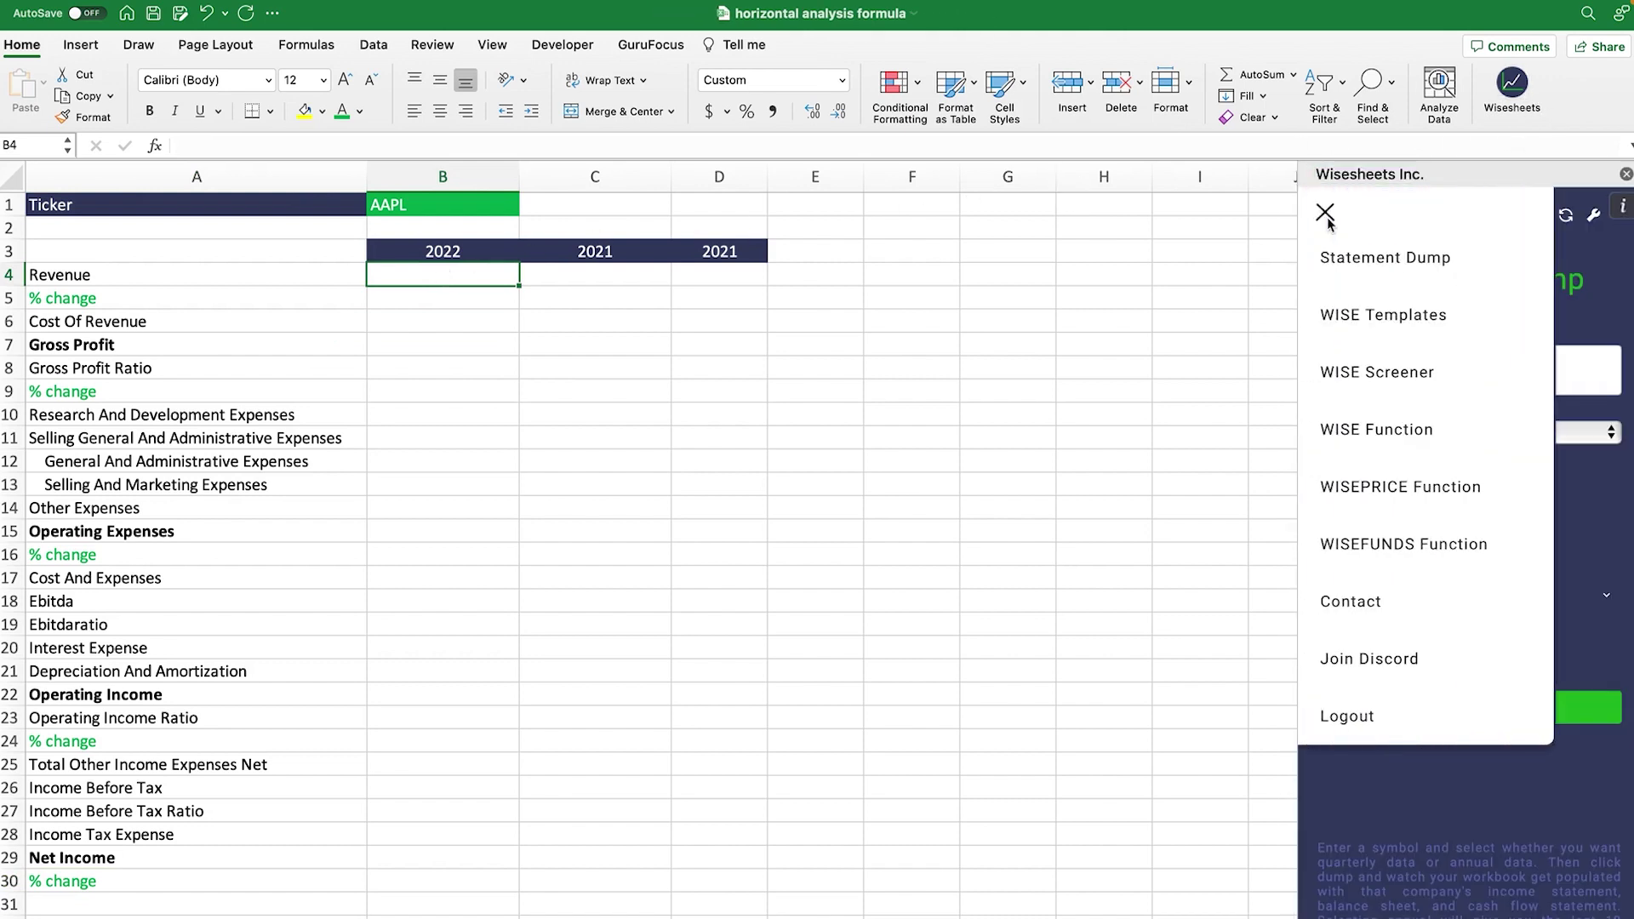
{"action": "left_click", "coordinate": [1374, 426]}
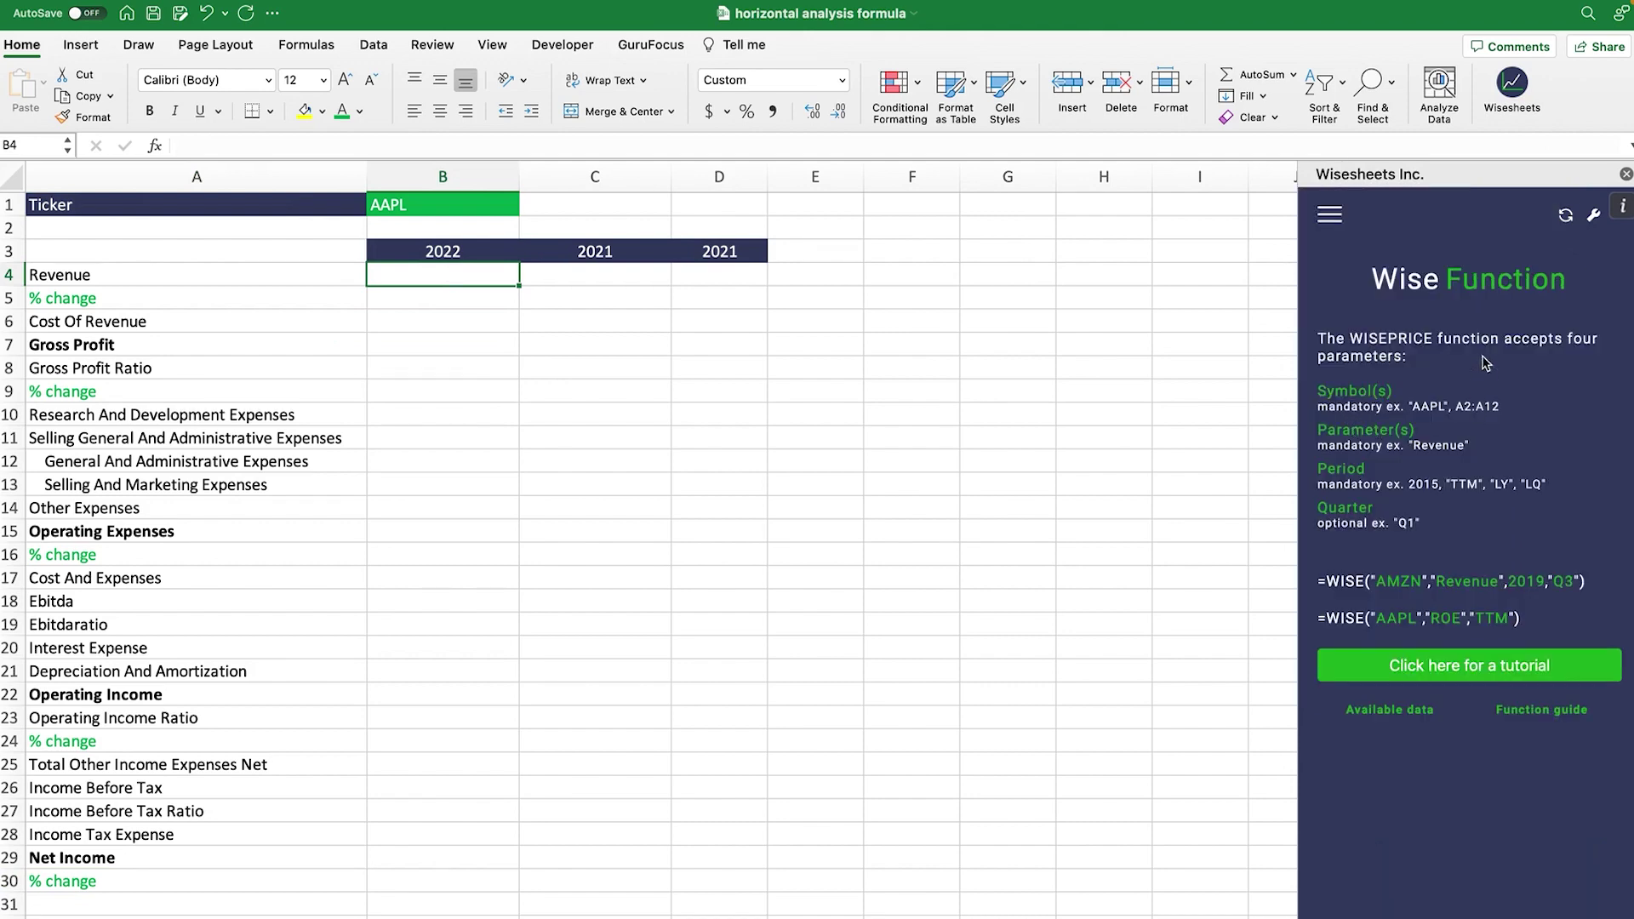
{"action": "double_click", "coordinate": [1469, 274]}
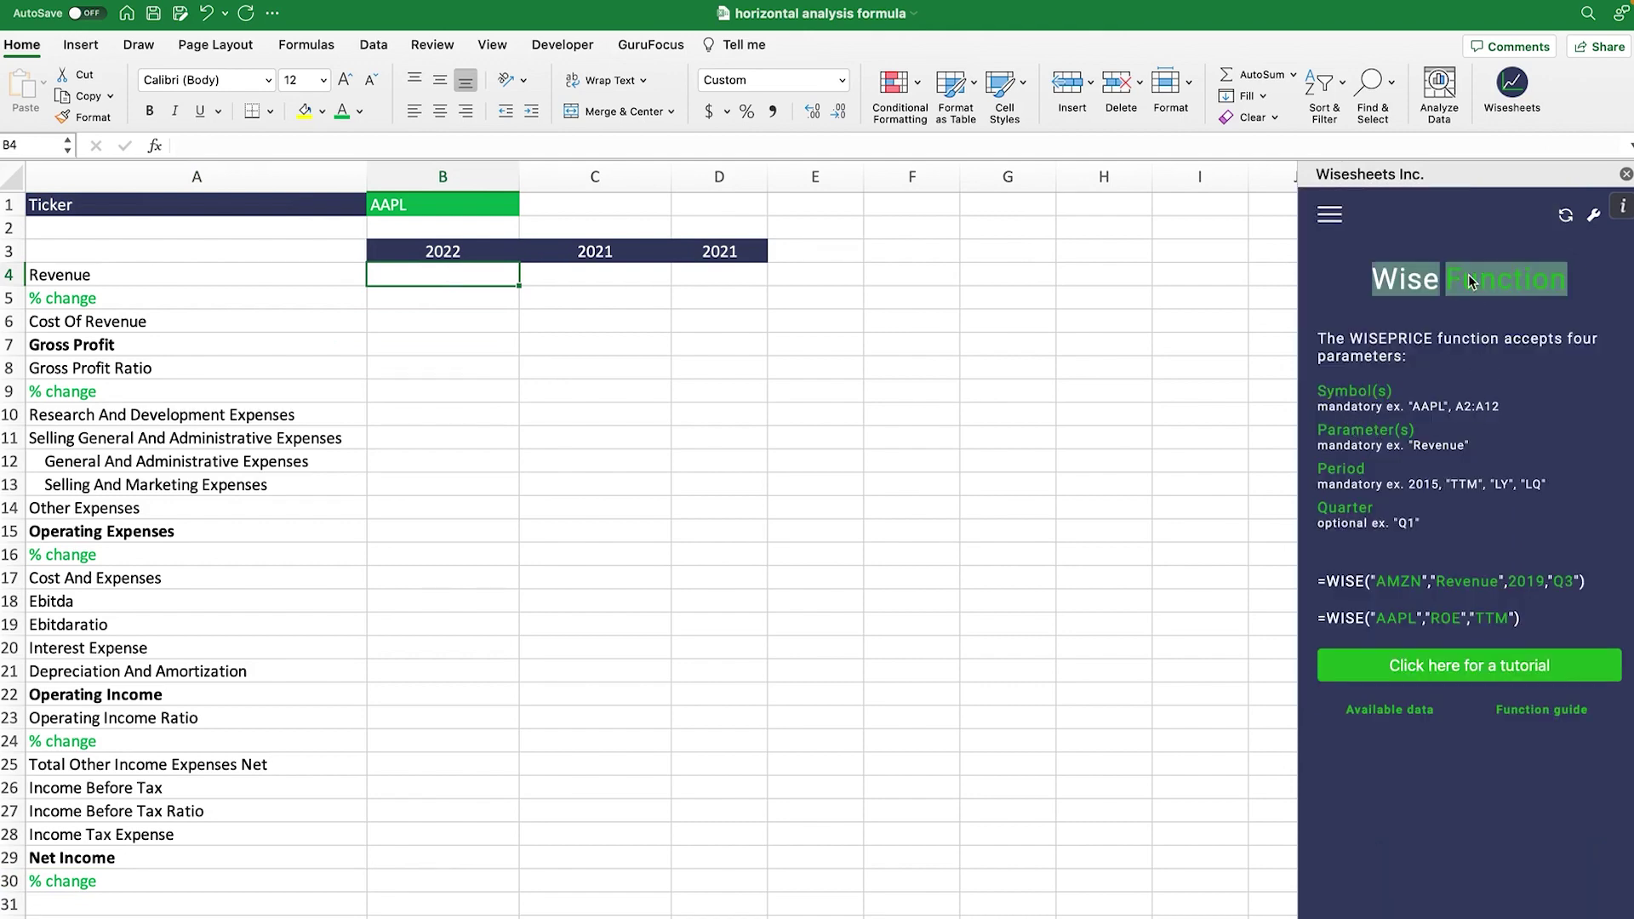
{"action": "left_click", "coordinate": [1530, 332]}
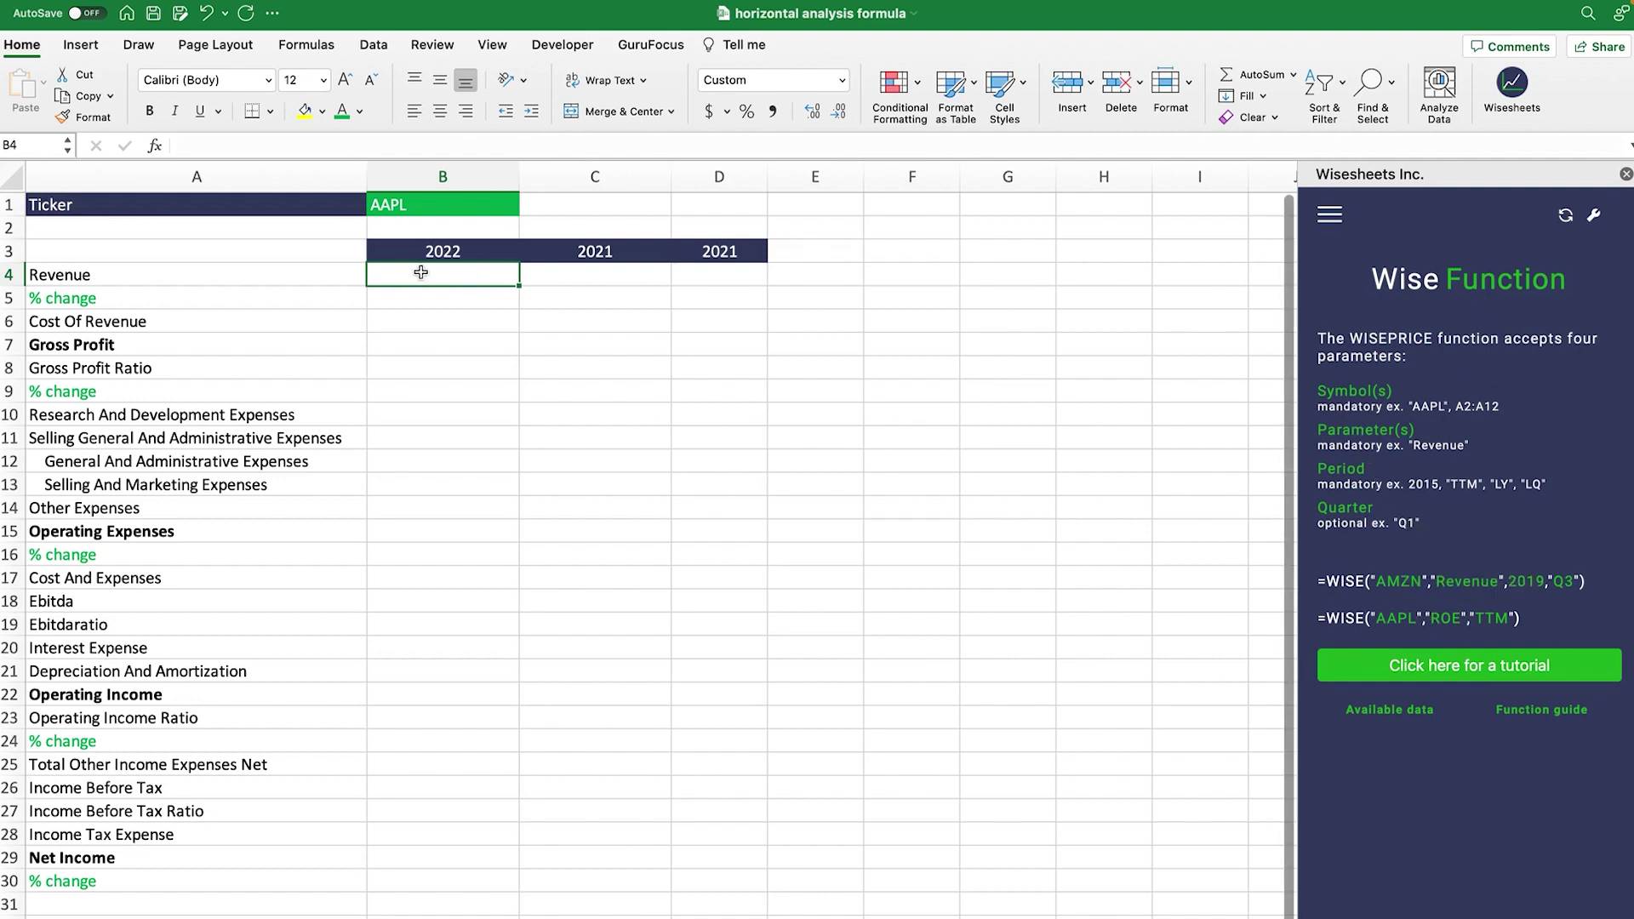
Step: Retrieve the ticker's revenue for the years in B3:D3 by entering =WISE(B1,A4,B3:D3) in cell B4
{"action": "type", "text": "=wis"}
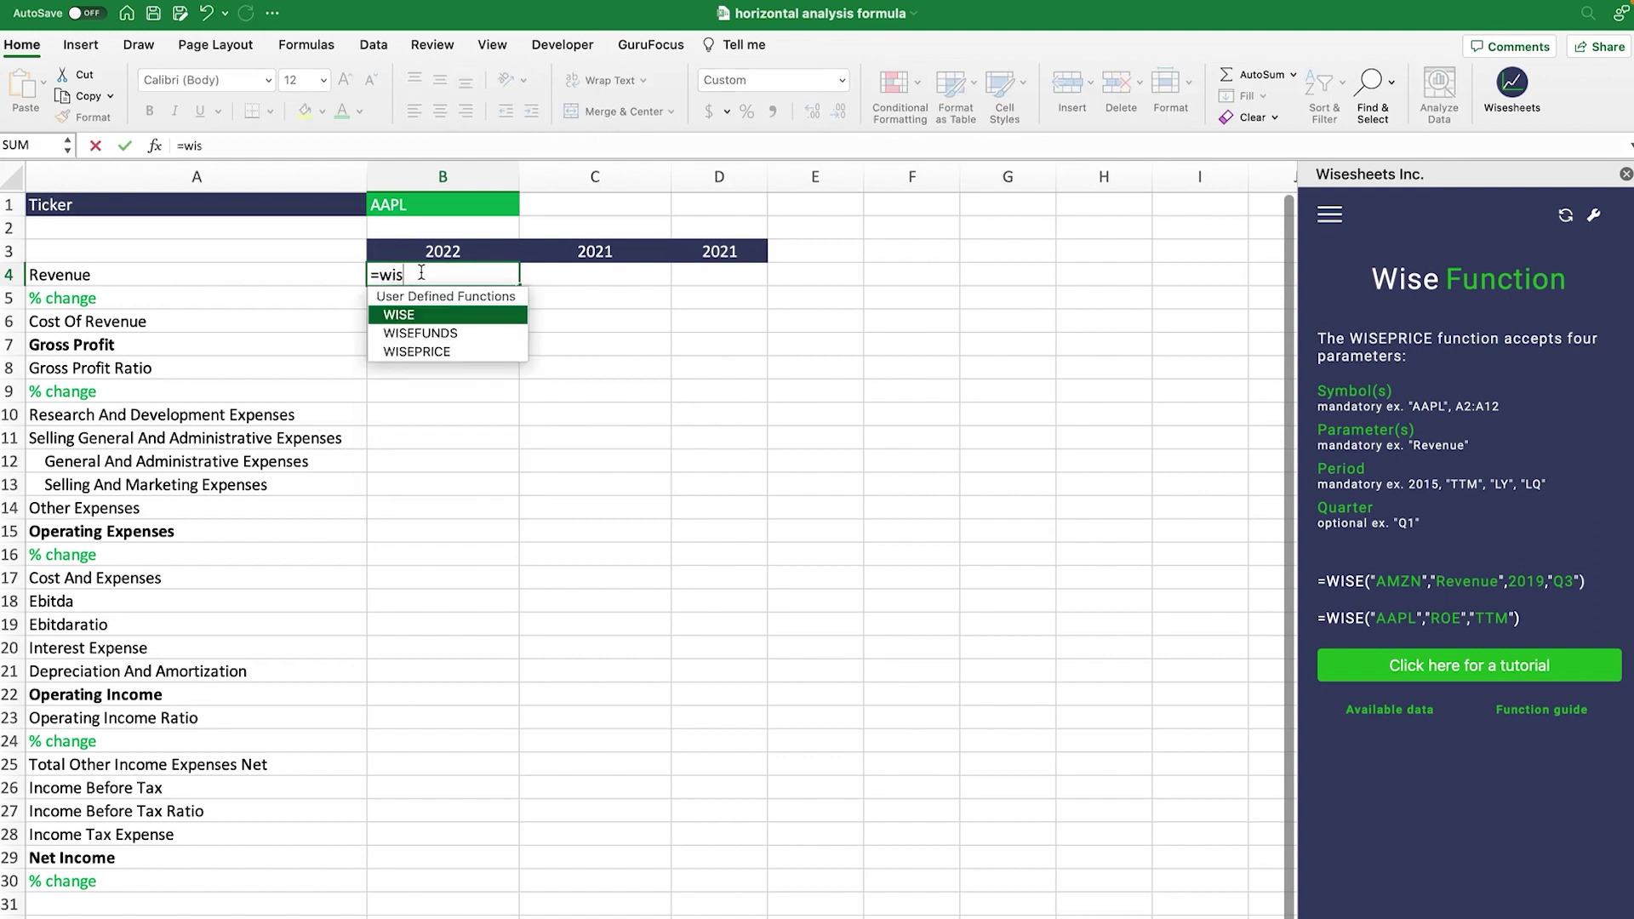
{"action": "type", "text": "e"}
{"action": "key", "text": "Tab"}
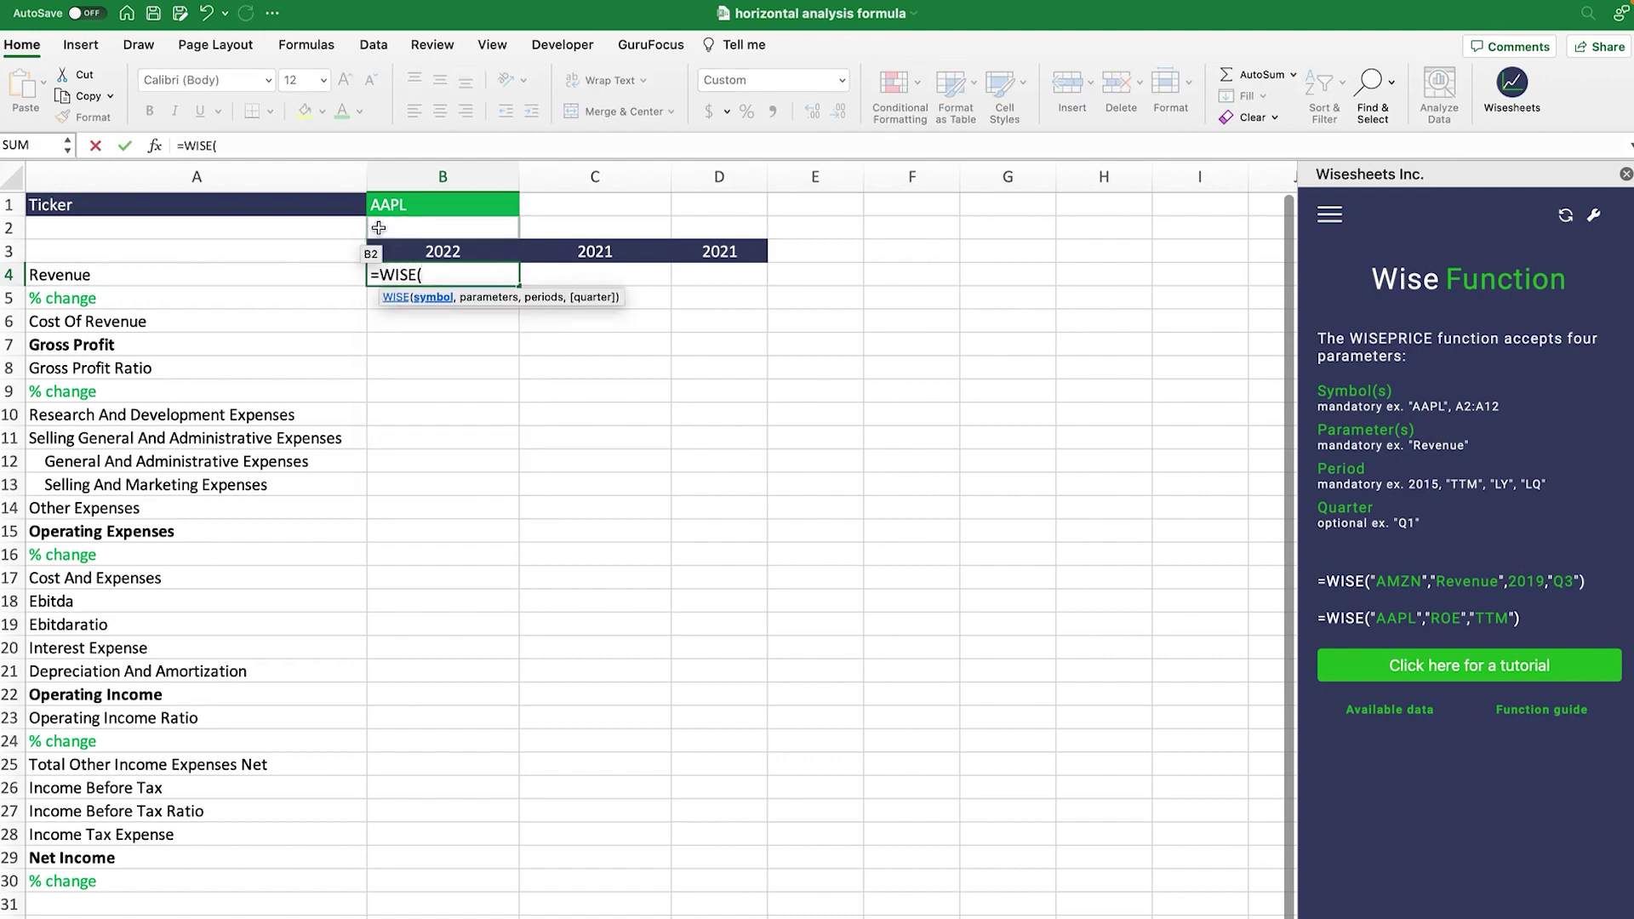
{"action": "left_click", "coordinate": [406, 204]}
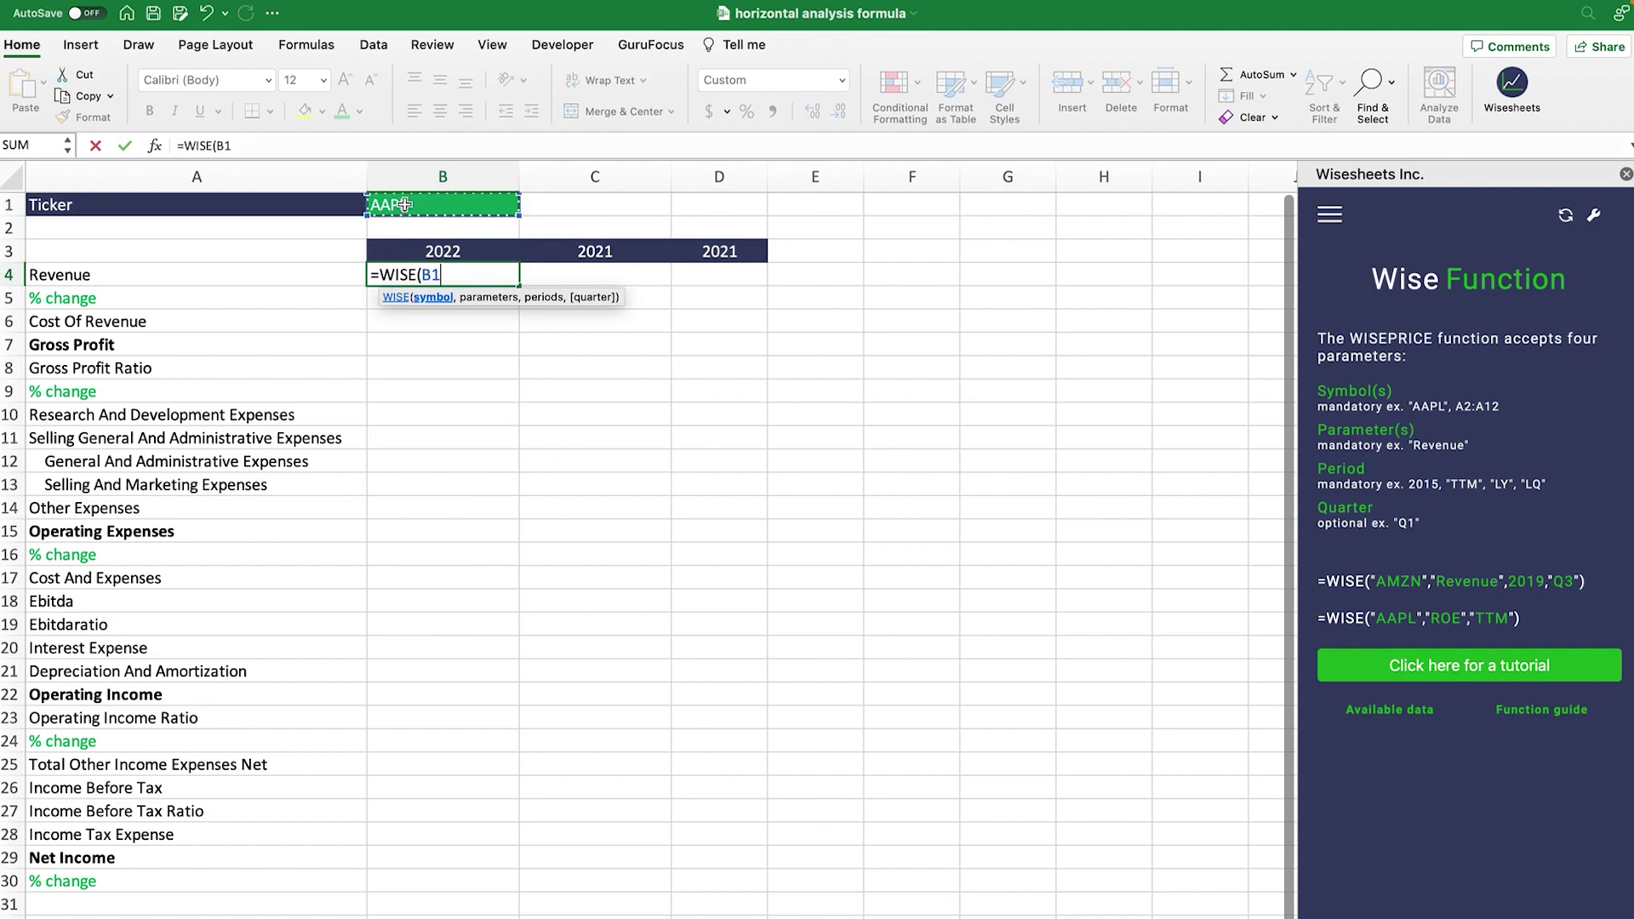
{"action": "type", "text": ","}
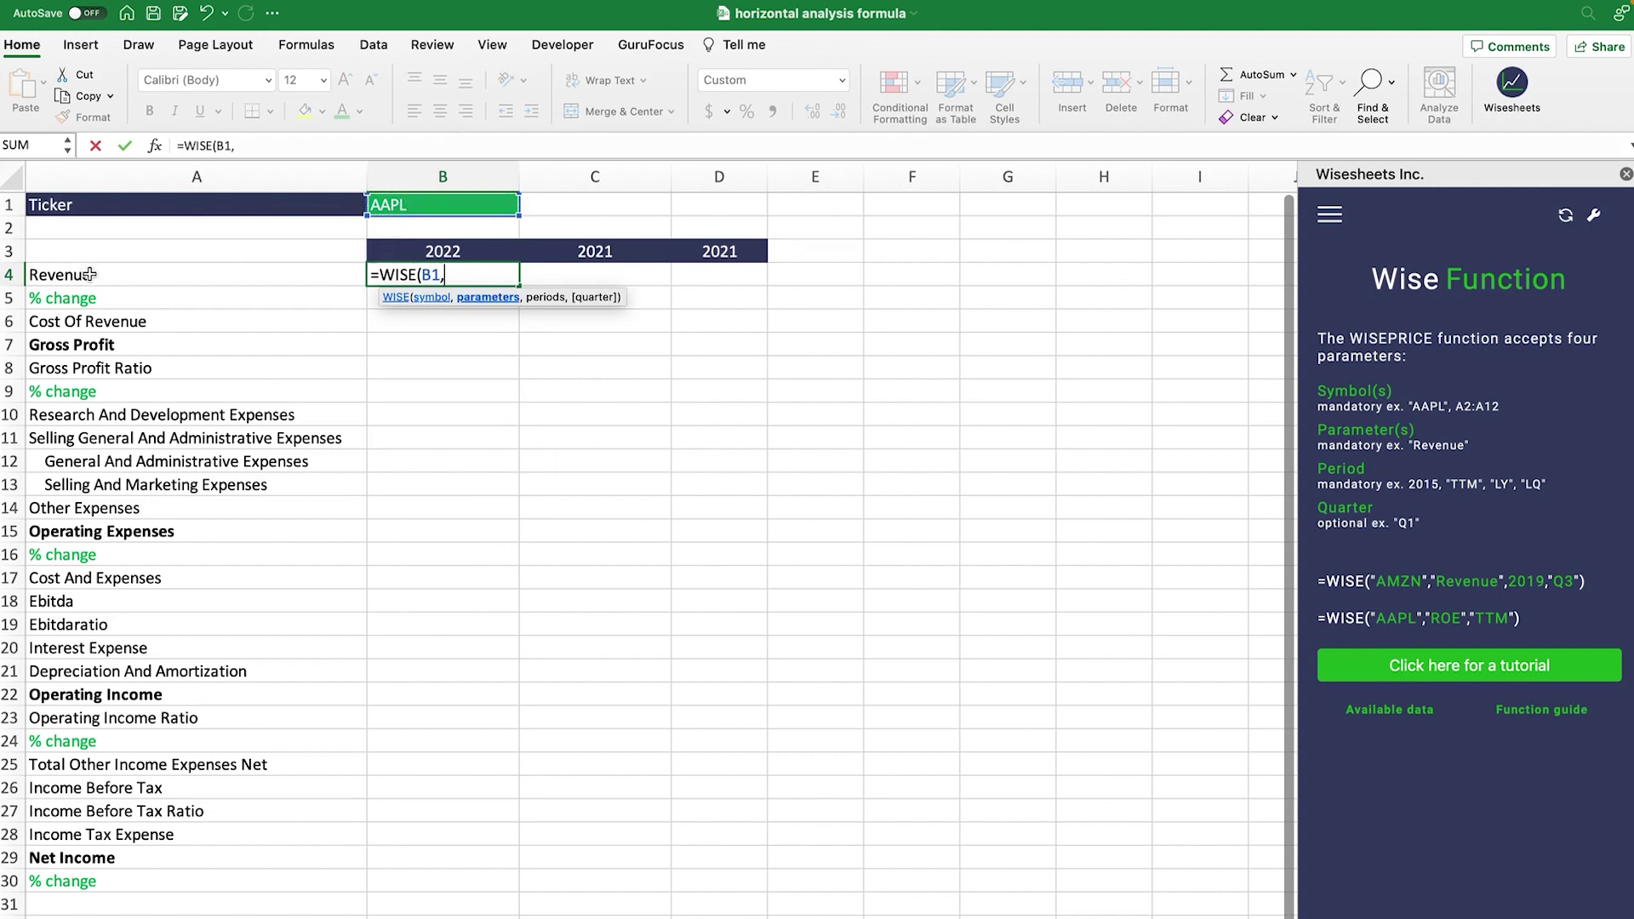
{"action": "left_click", "coordinate": [90, 274]}
{"action": "type", "text": ","}
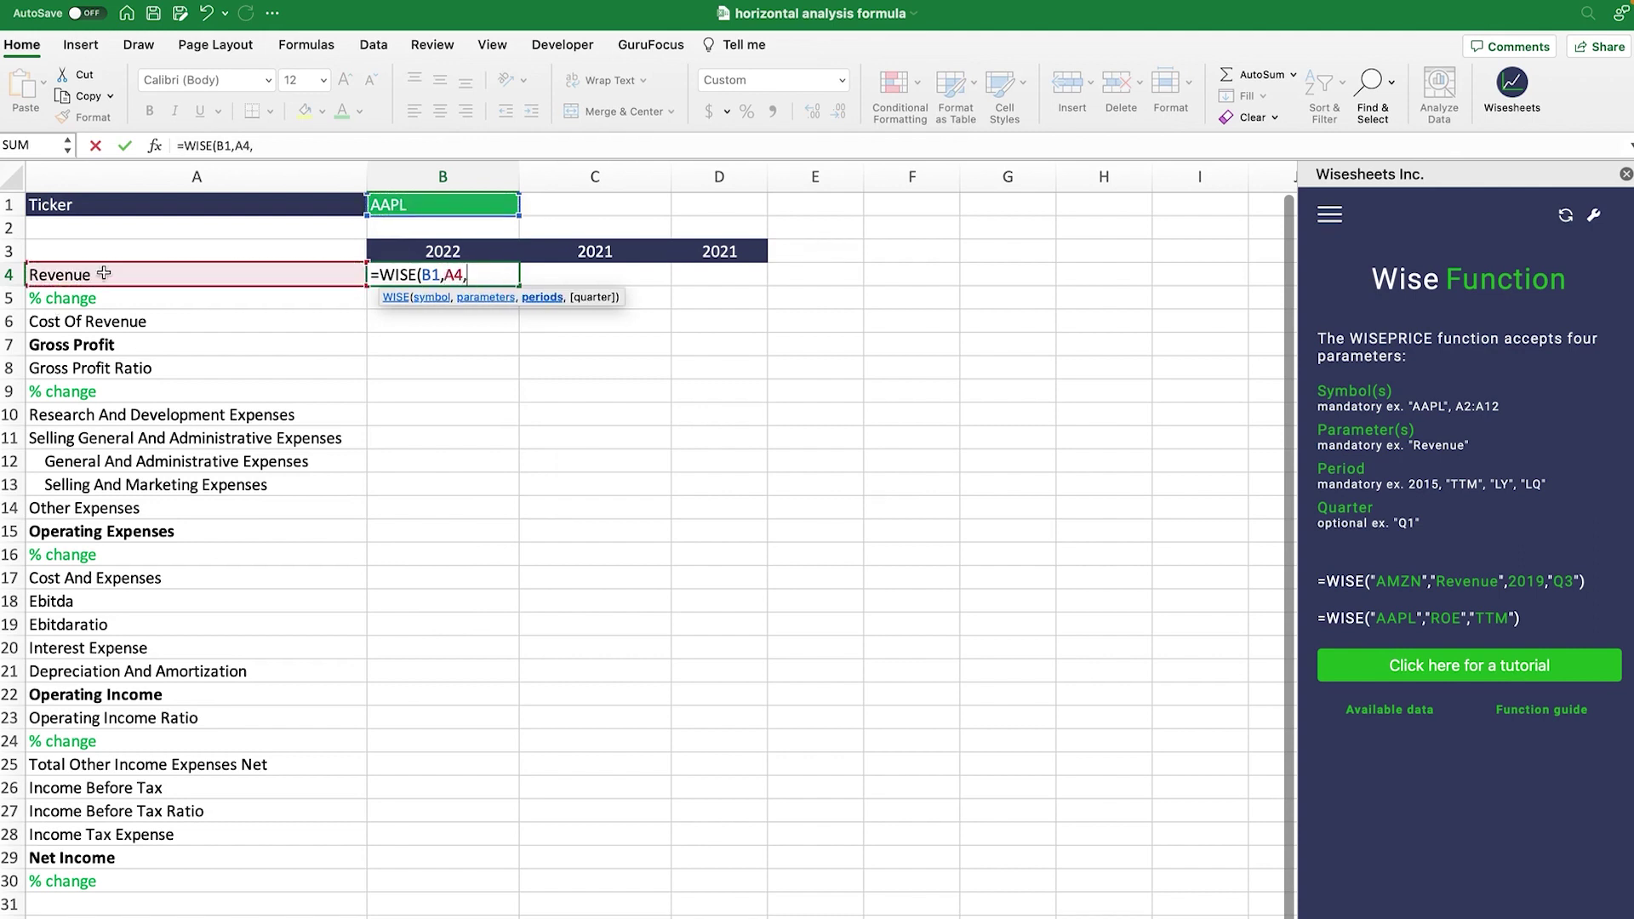
{"action": "left_click_drag", "start_coordinate": [440, 248], "coordinate": [709, 247]}
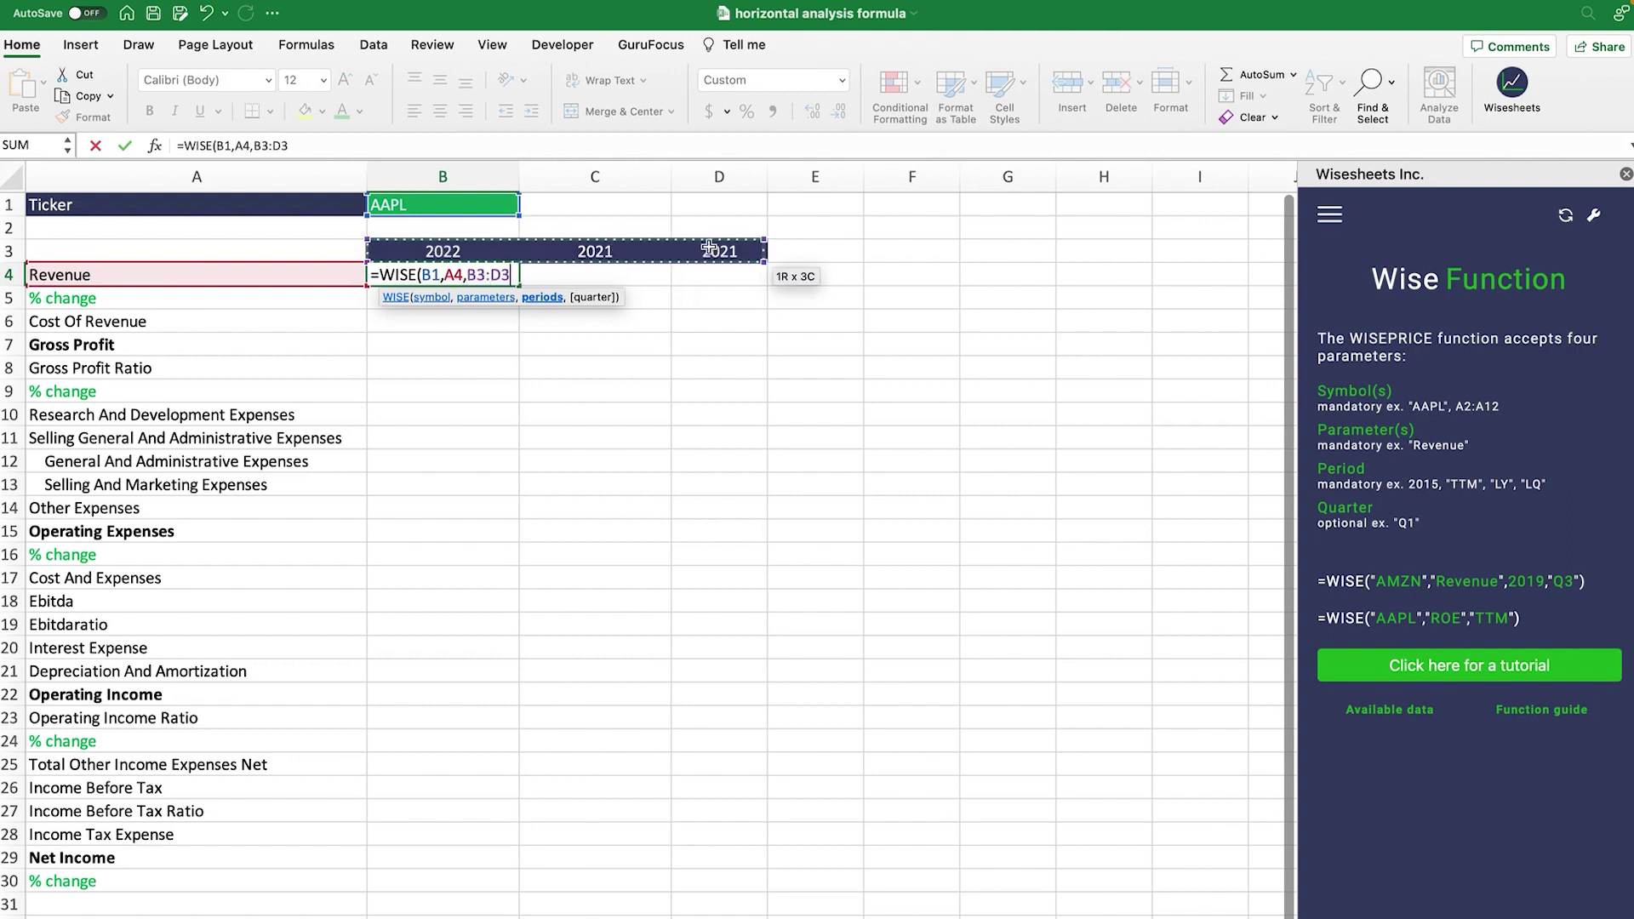
{"action": "type", "text": ")"}
{"action": "key", "text": "Return"}
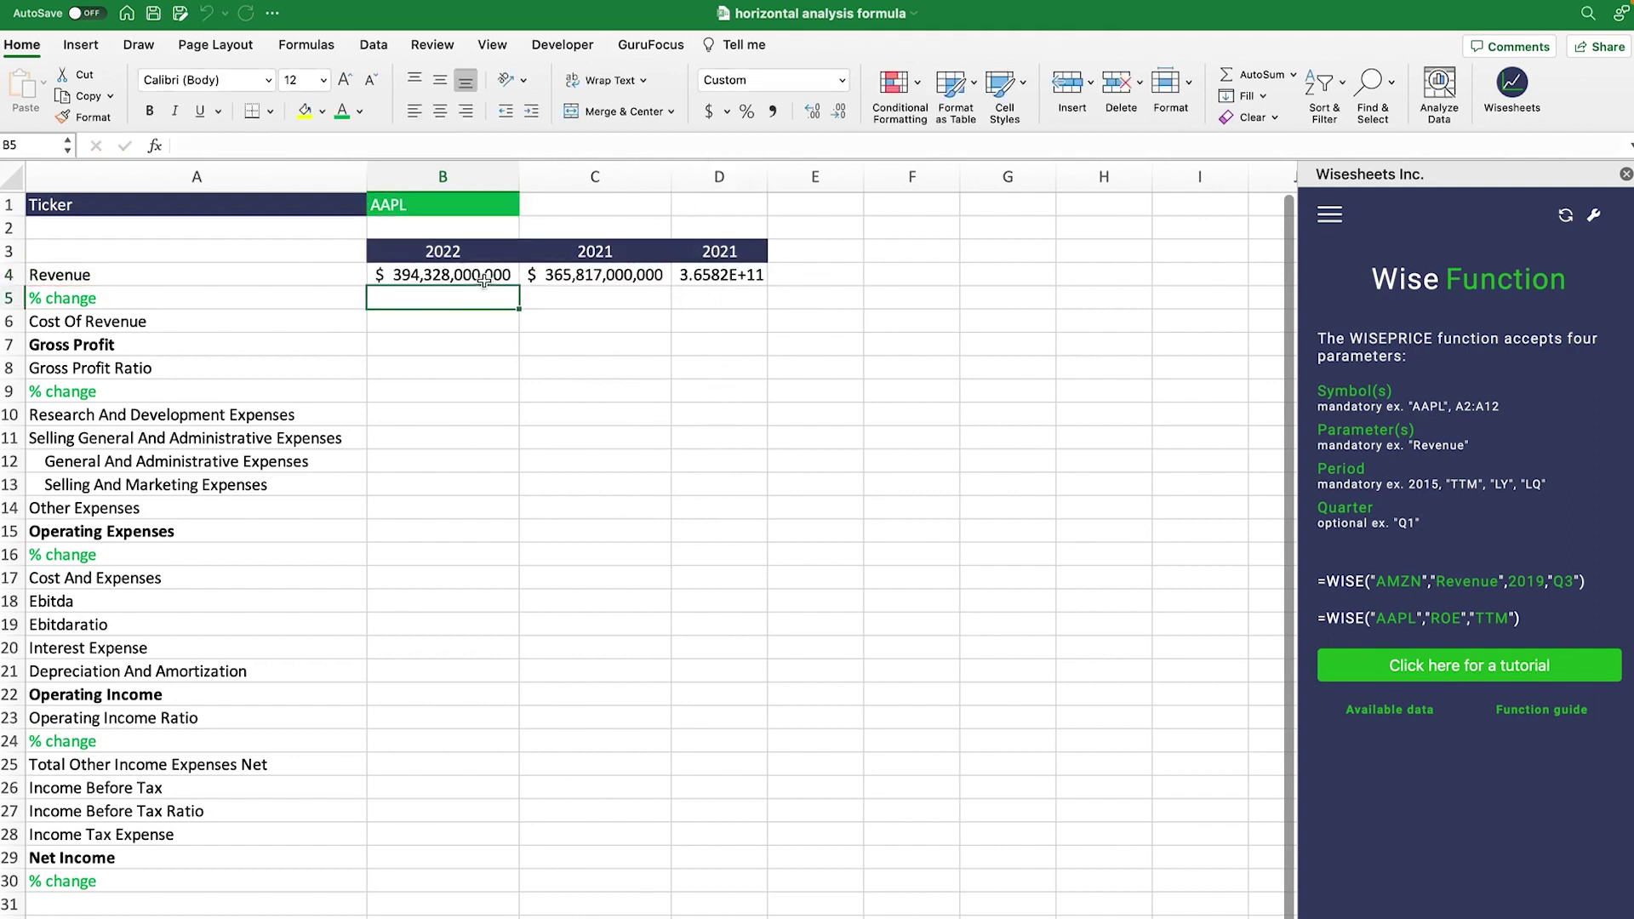
Step: Format the revenue figures in B4:D4 in comma-style accounting format with two decimal places
{"action": "left_click_drag", "start_coordinate": [480, 275], "coordinate": [724, 274]}
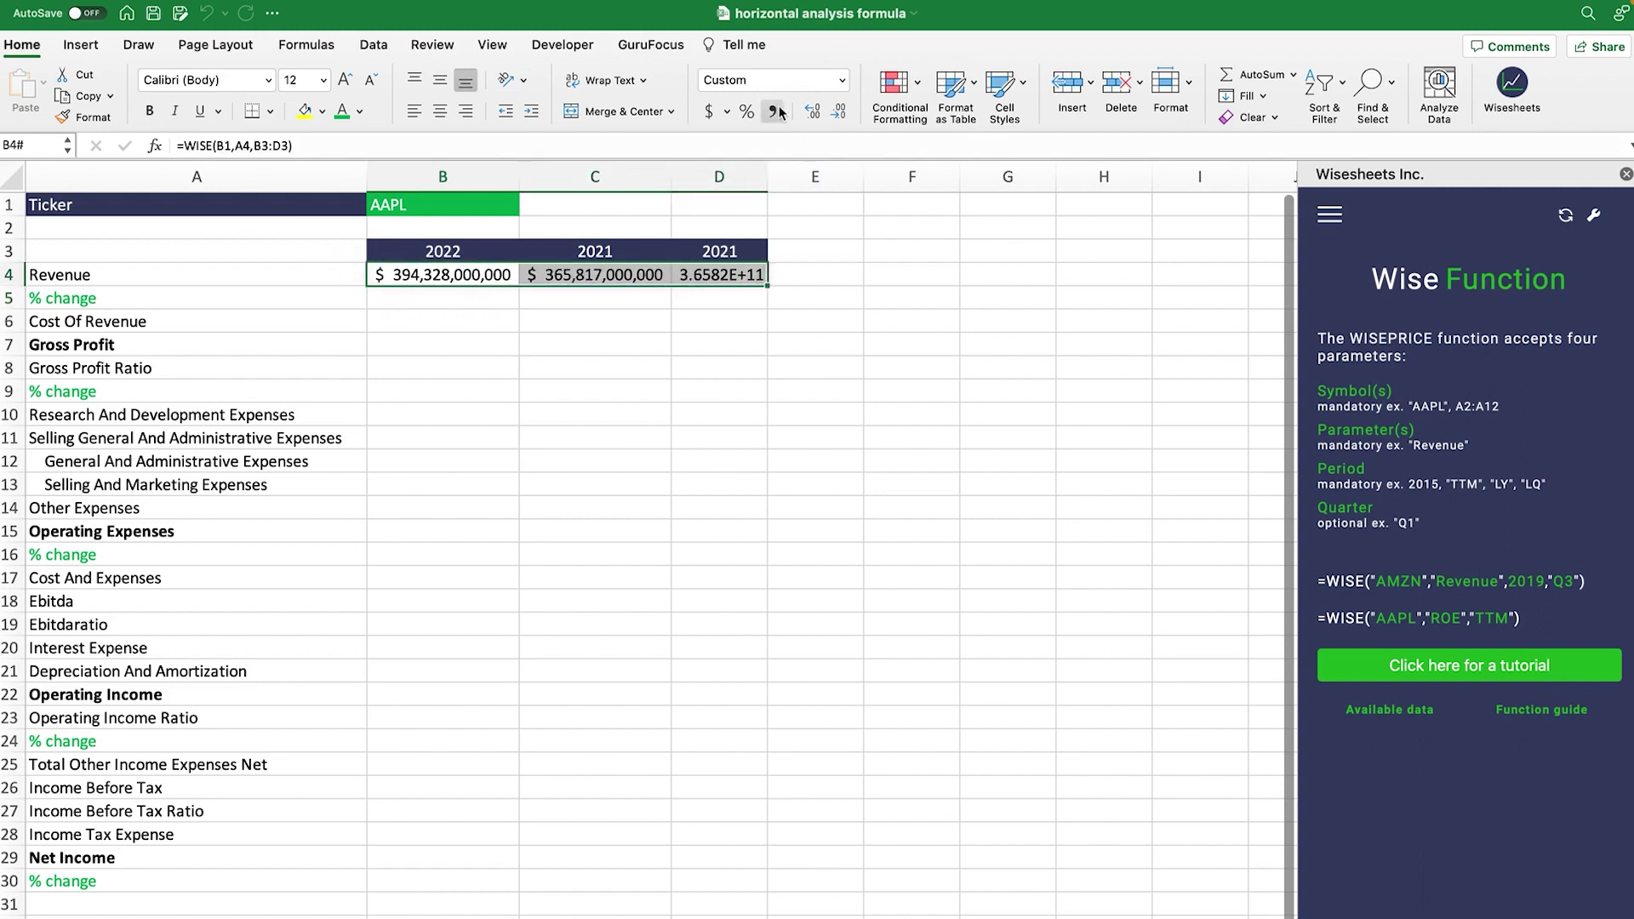
{"action": "left_click", "coordinate": [712, 112]}
{"action": "left_click", "coordinate": [773, 111]}
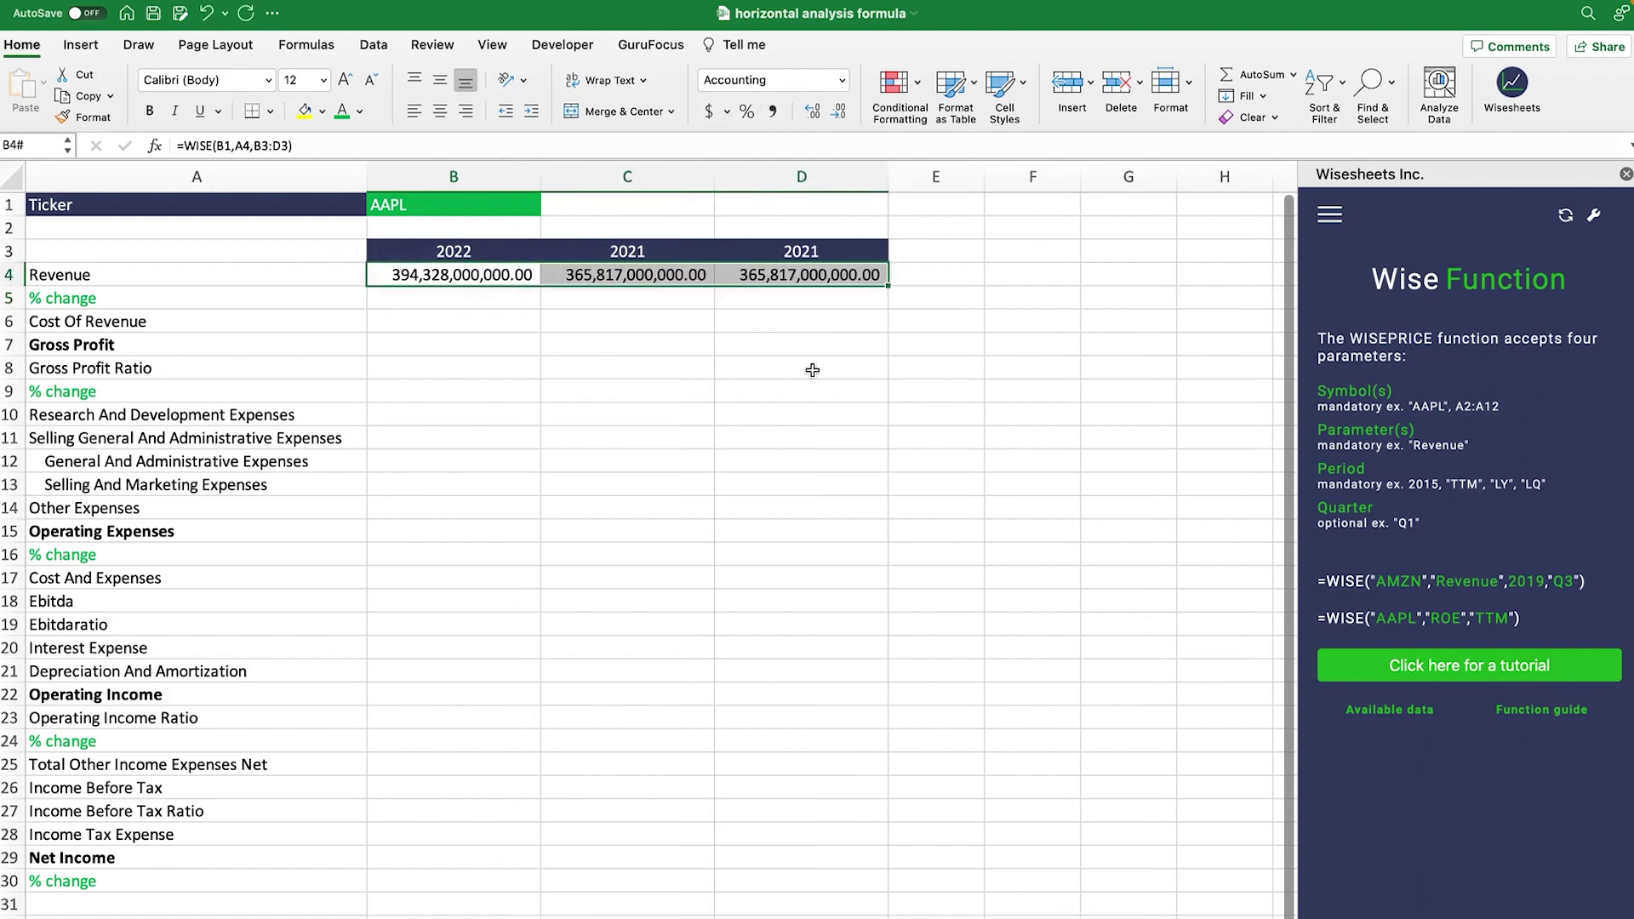
Step: Calculate the 2022 revenue % change by entering =(B4-C4)/C4 in cell B5
{"action": "left_click", "coordinate": [816, 409]}
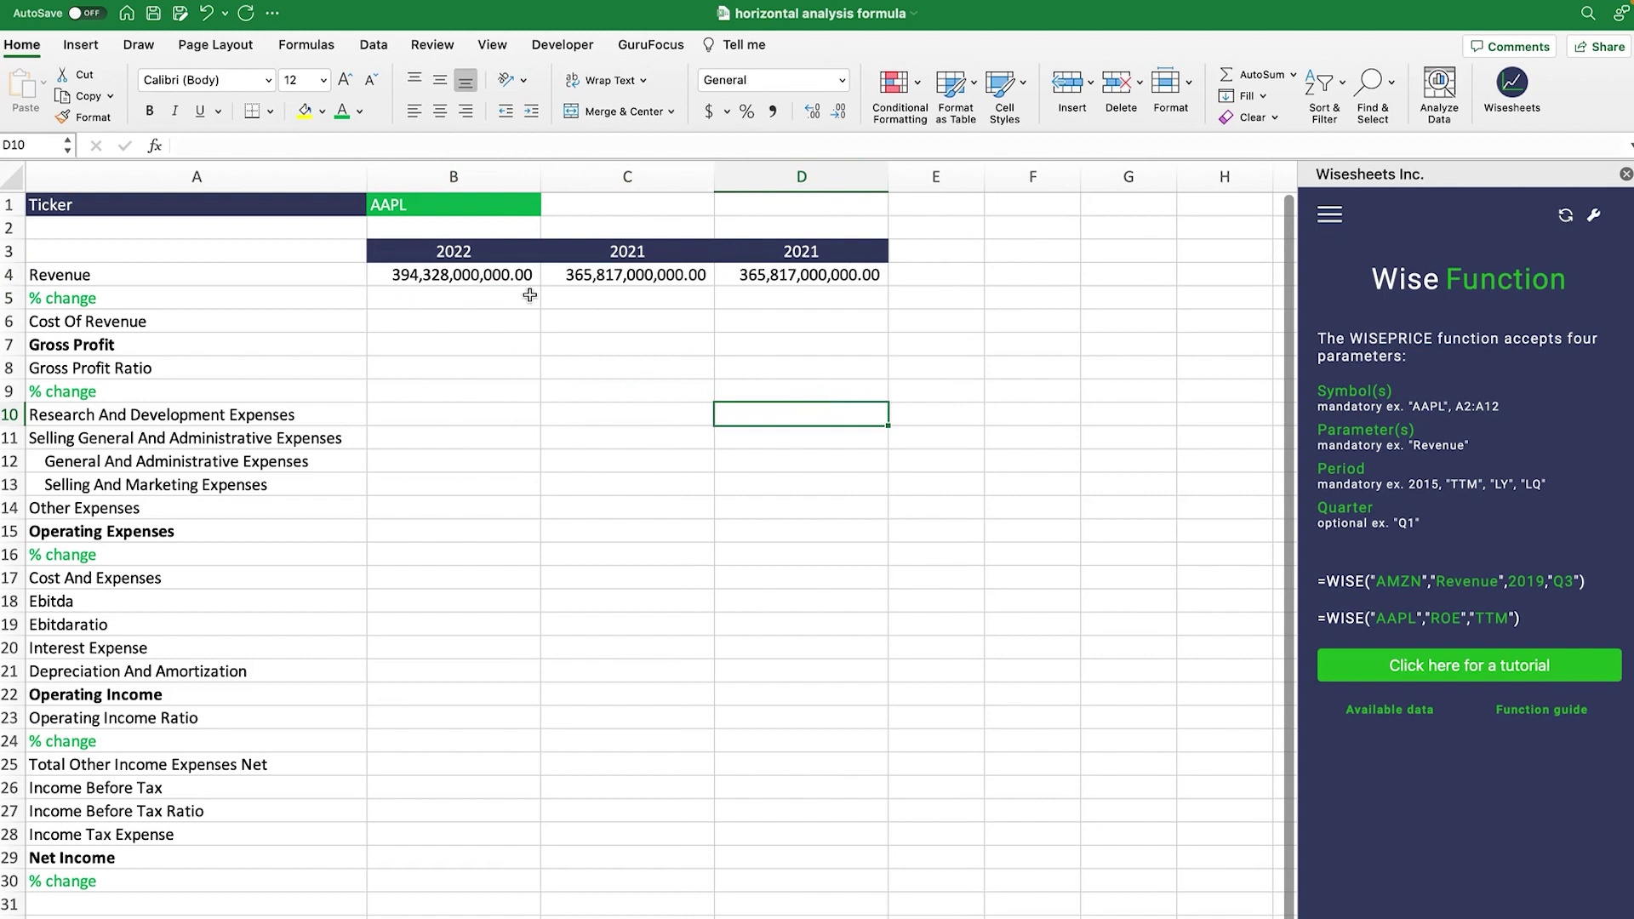
{"action": "left_click", "coordinate": [447, 283]}
{"action": "left_click", "coordinate": [816, 279]}
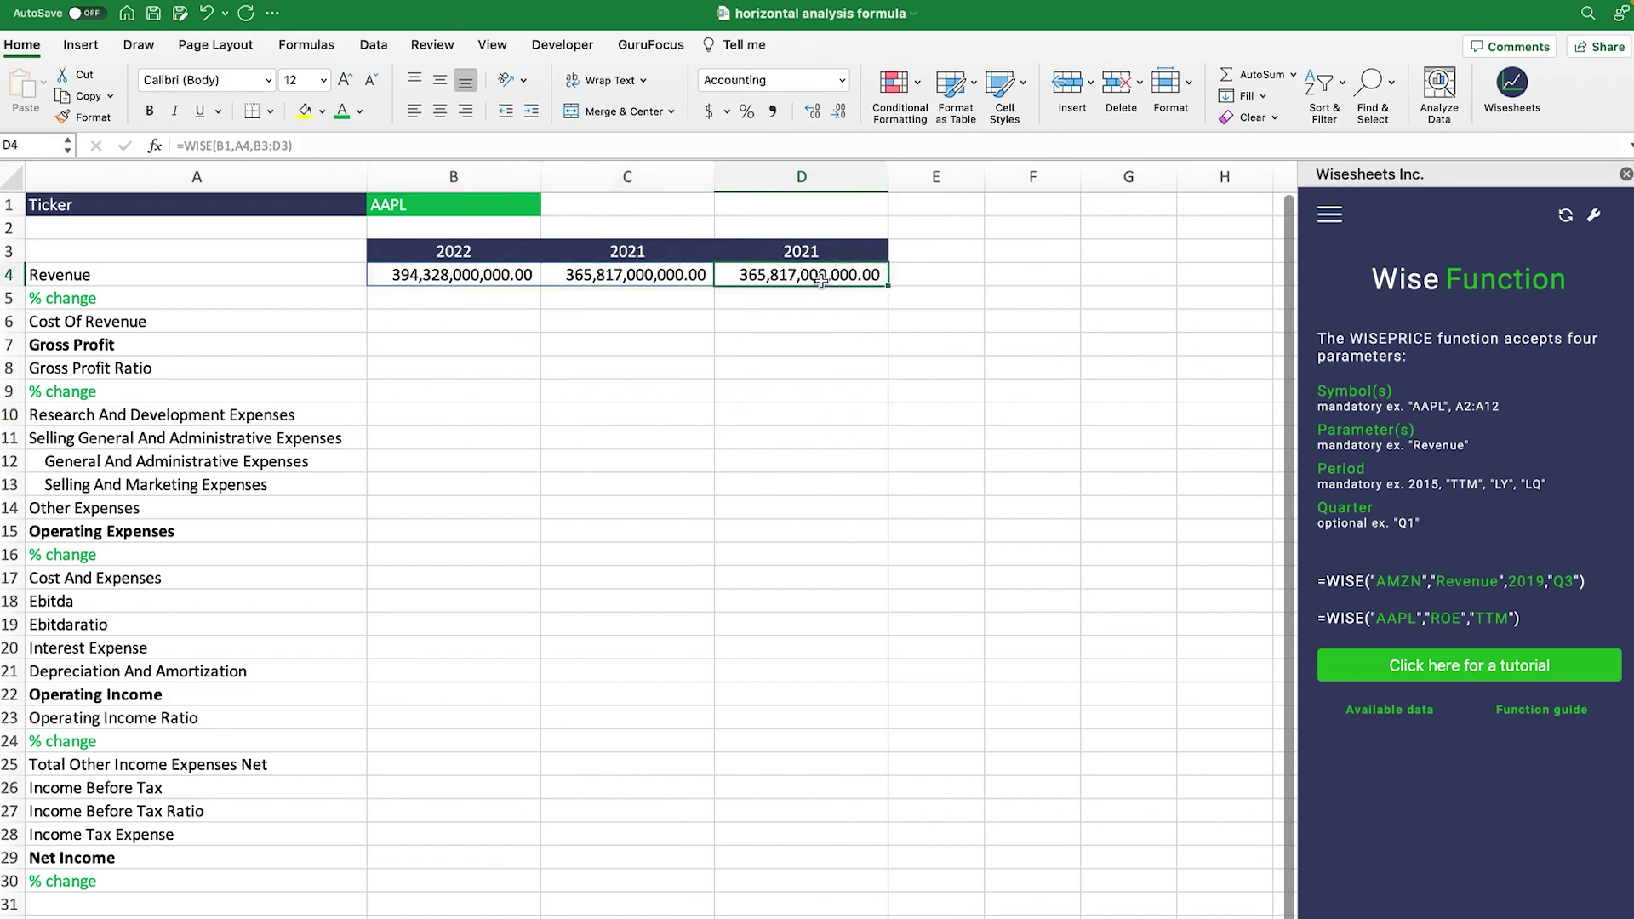
{"action": "left_click", "coordinate": [481, 300]}
{"action": "type", "text": "="}
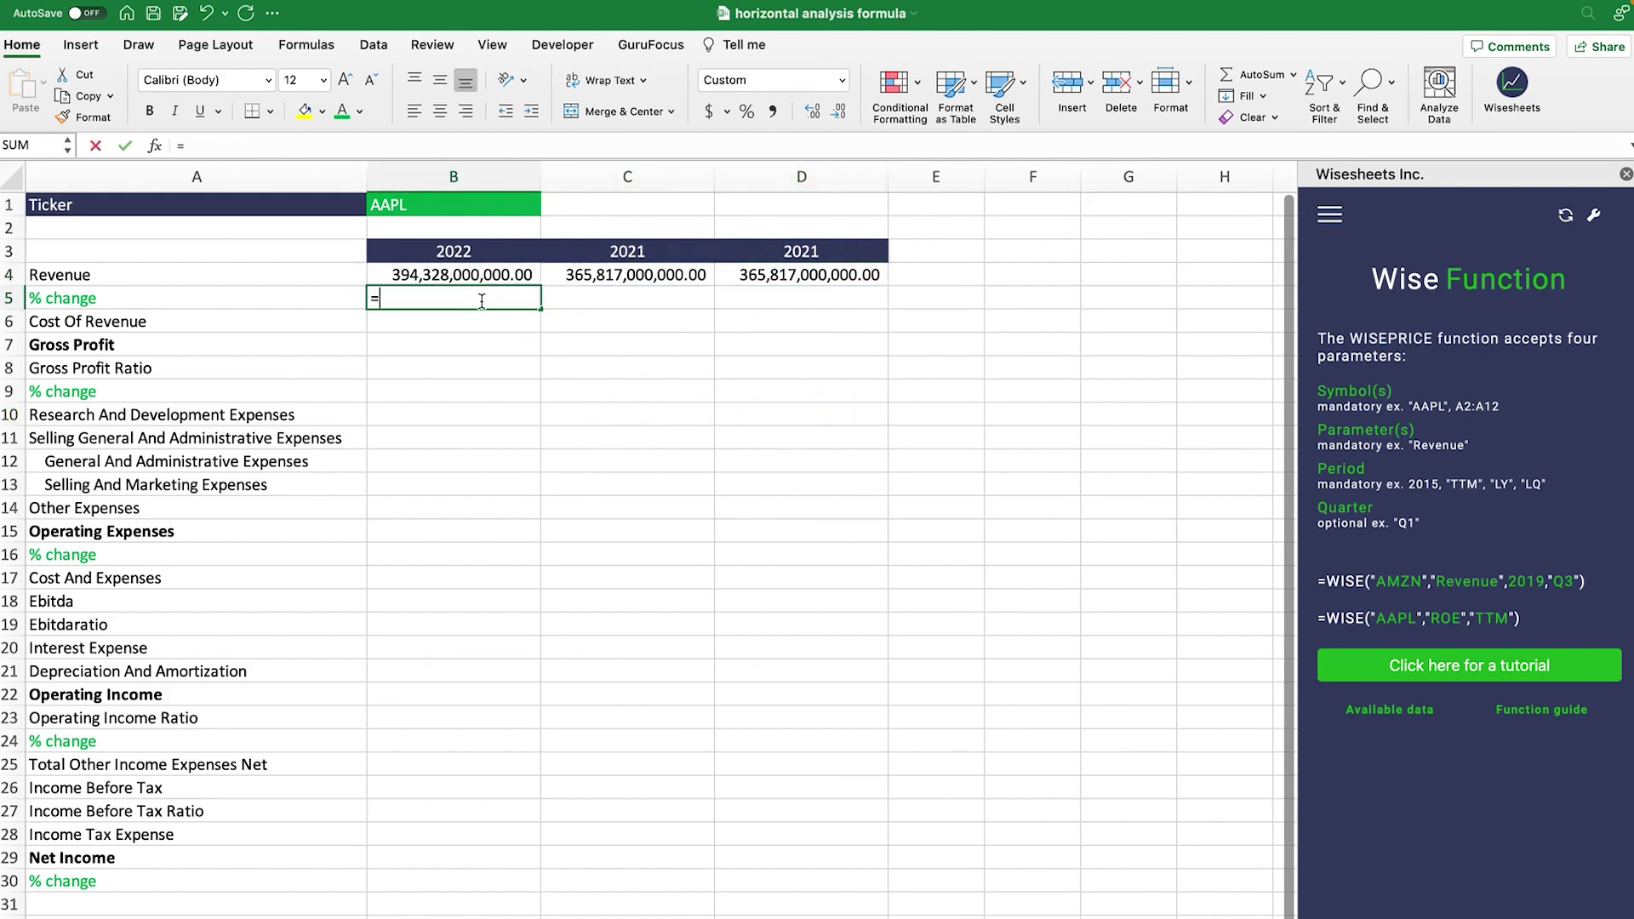
{"action": "left_click", "coordinate": [485, 283]}
{"action": "type", "text": "-"}
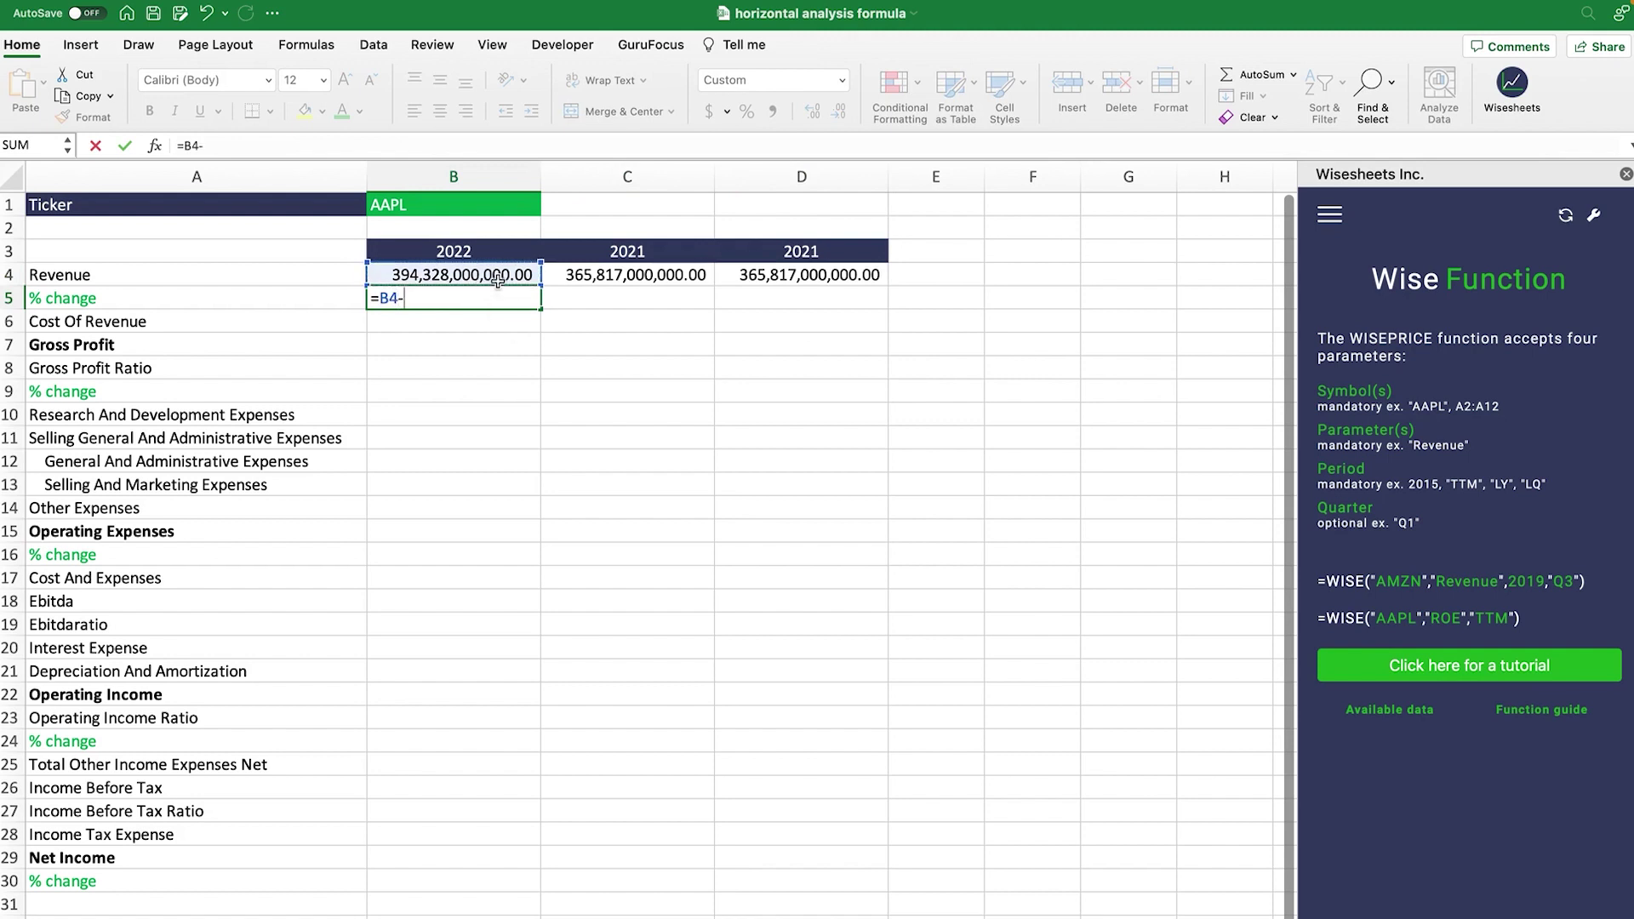
{"action": "left_click", "coordinate": [640, 273]}
{"action": "left_click", "coordinate": [184, 144]}
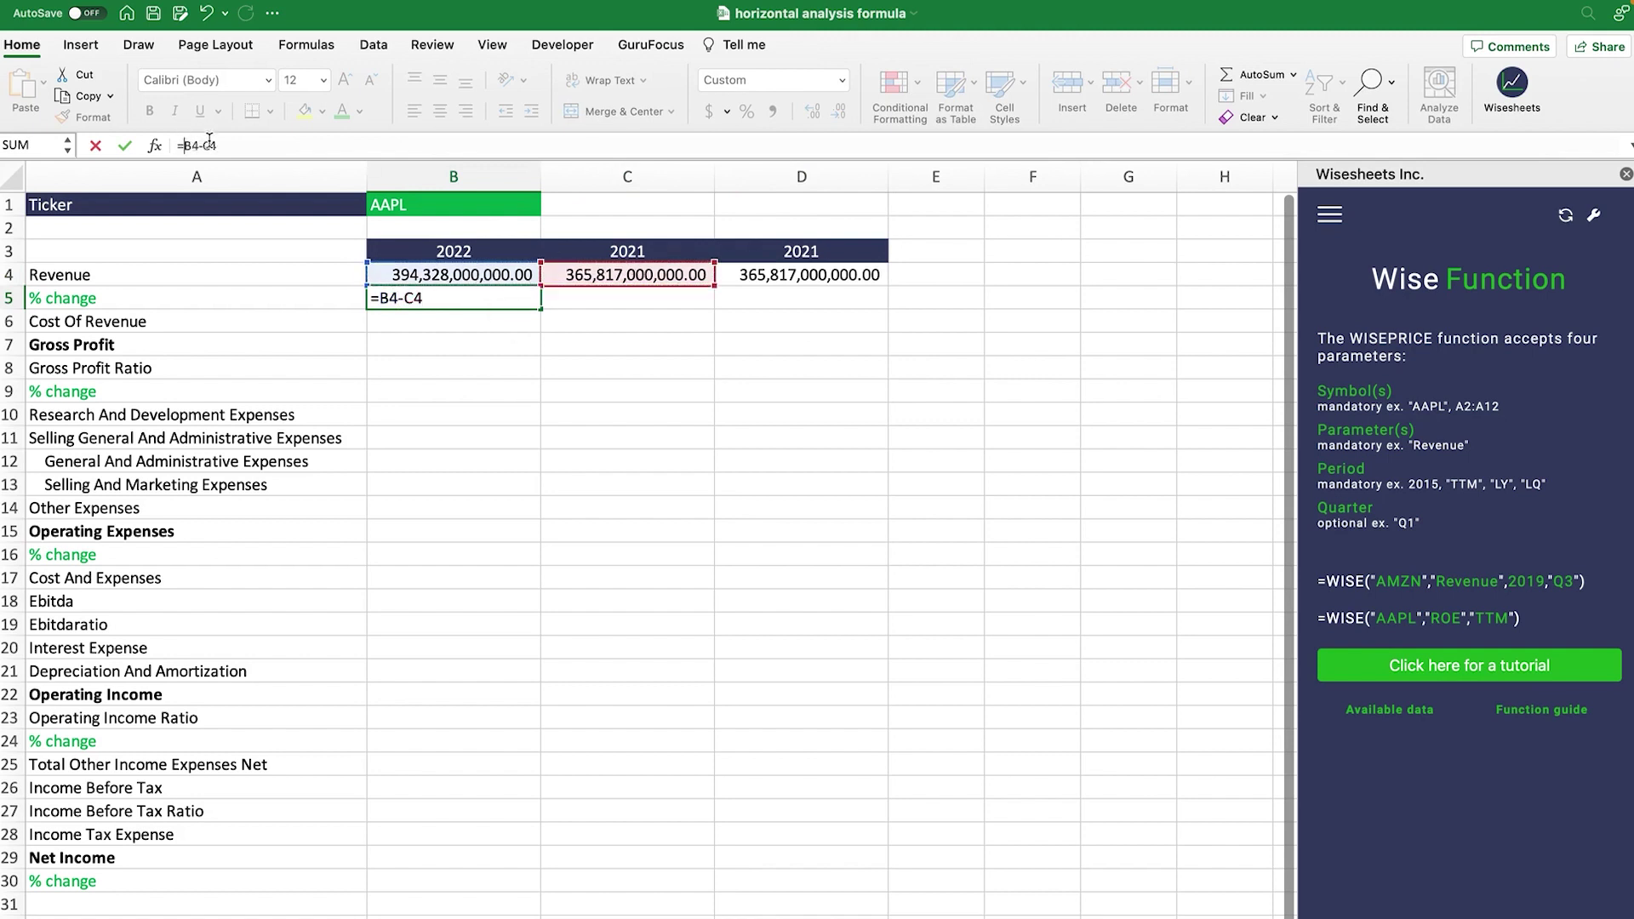
{"action": "type", "text": "("}
{"action": "left_click", "coordinate": [618, 275]}
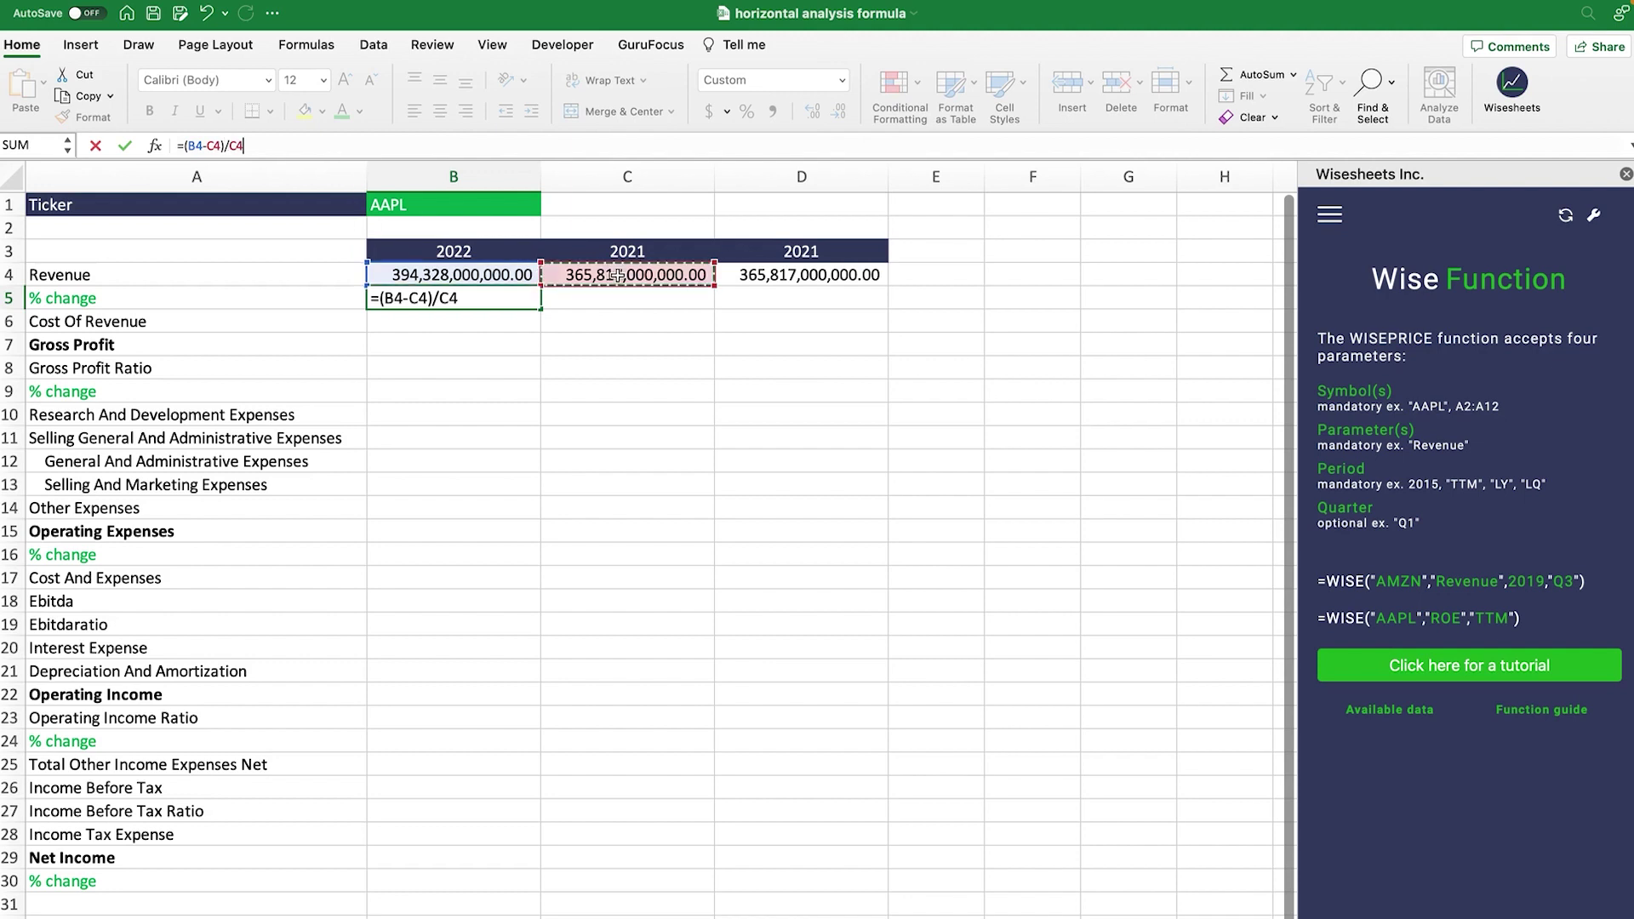
{"action": "key", "text": "Return"}
{"action": "key", "text": "Up"}
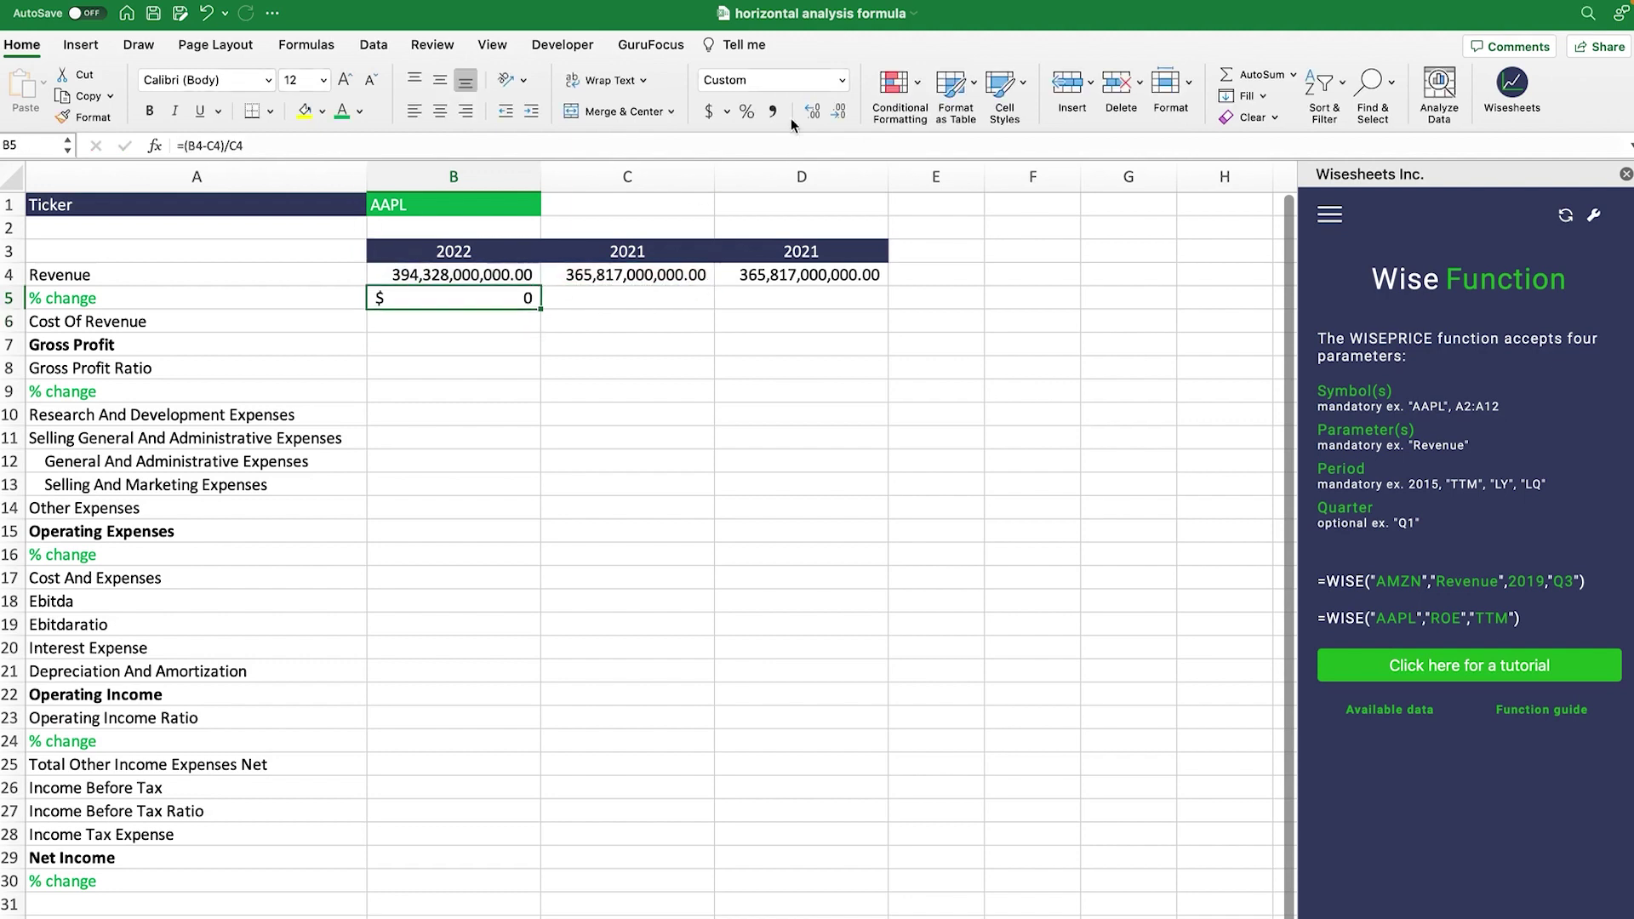
Step: Format the revenue % change in B5 as a percentage with two decimals and fill it across to D5
{"action": "left_click", "coordinate": [746, 111]}
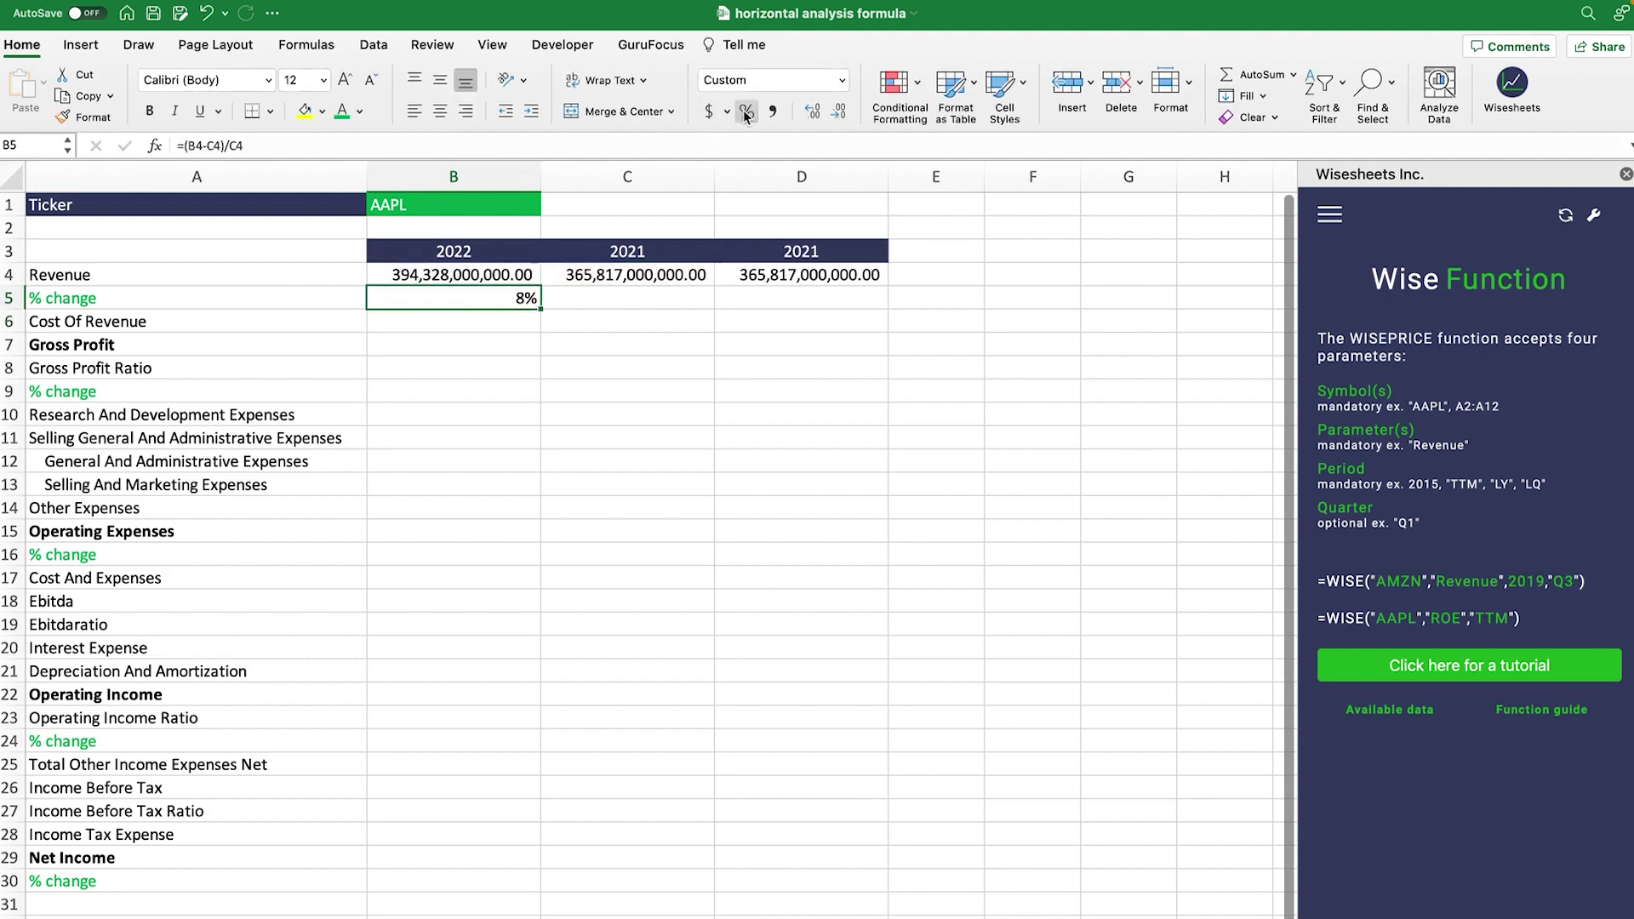
{"action": "left_click", "coordinate": [819, 120]}
{"action": "left_click", "coordinate": [819, 120]}
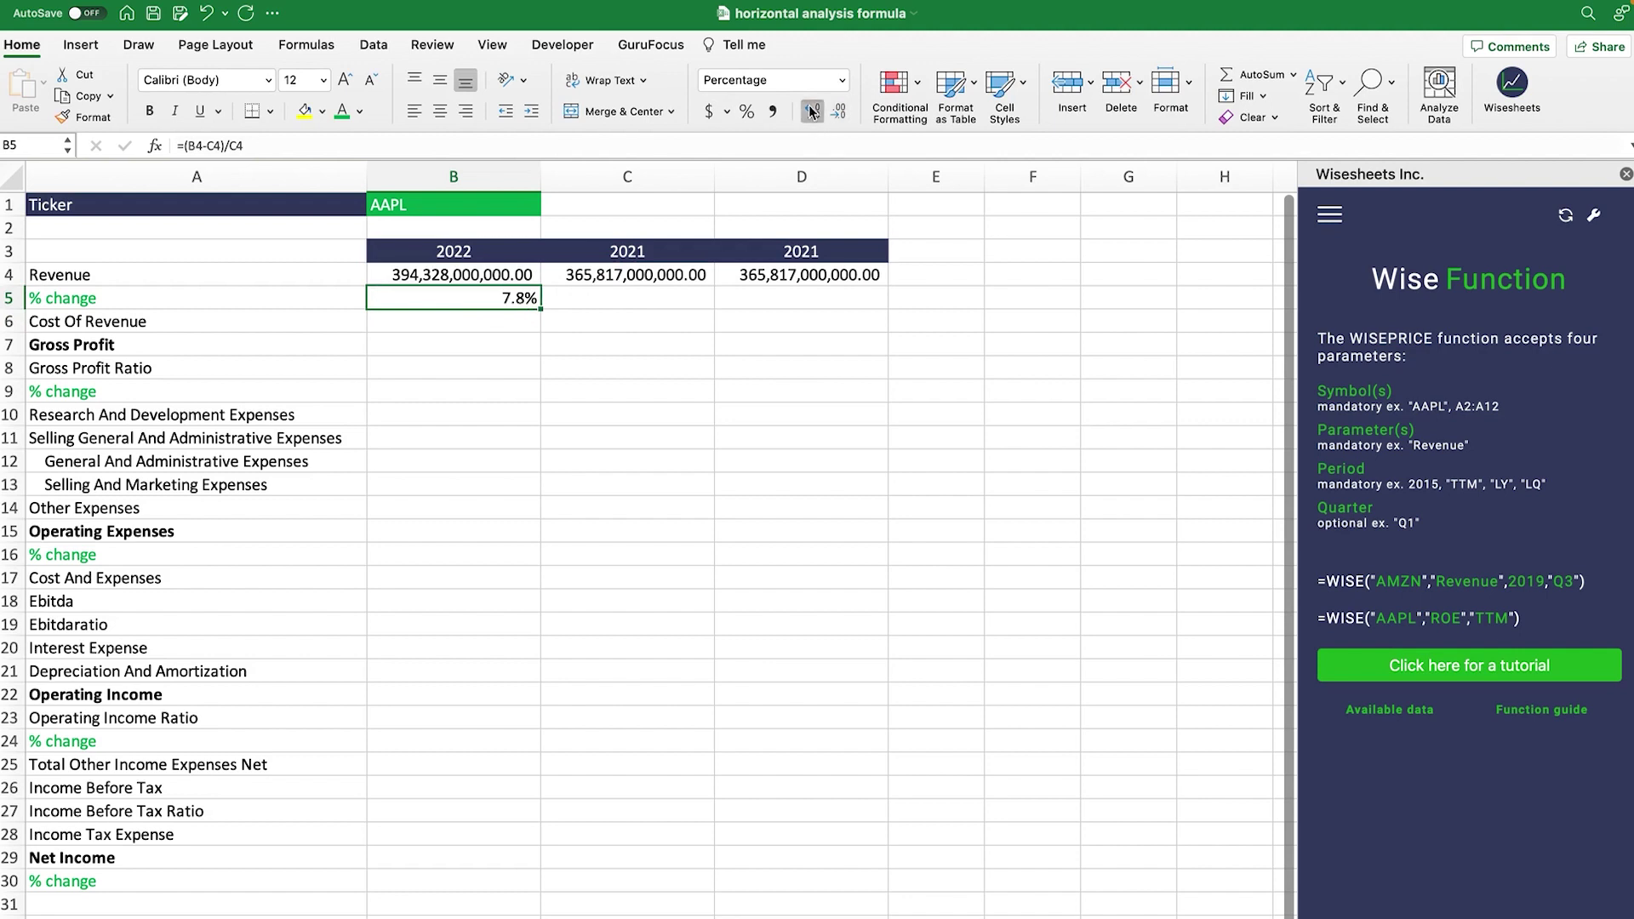
{"action": "left_click_drag", "start_coordinate": [540, 309], "coordinate": [813, 317]}
{"action": "left_click", "coordinate": [819, 481]}
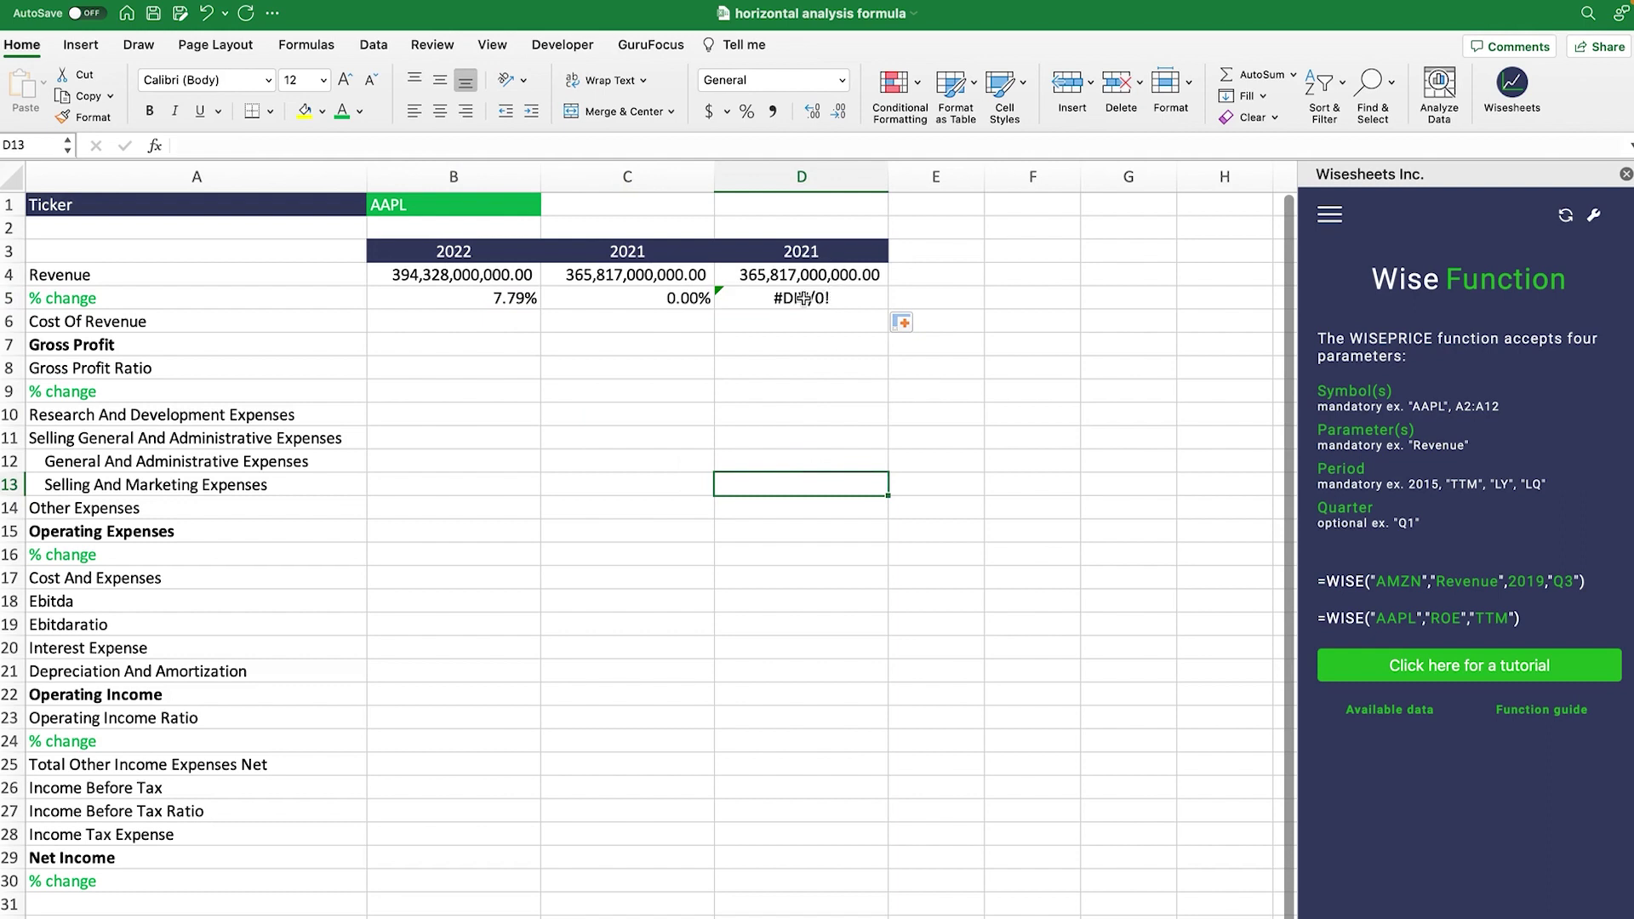
Step: Clear the % change formula from cell D5, which has no prior year to compare against
{"action": "left_click", "coordinate": [926, 273]}
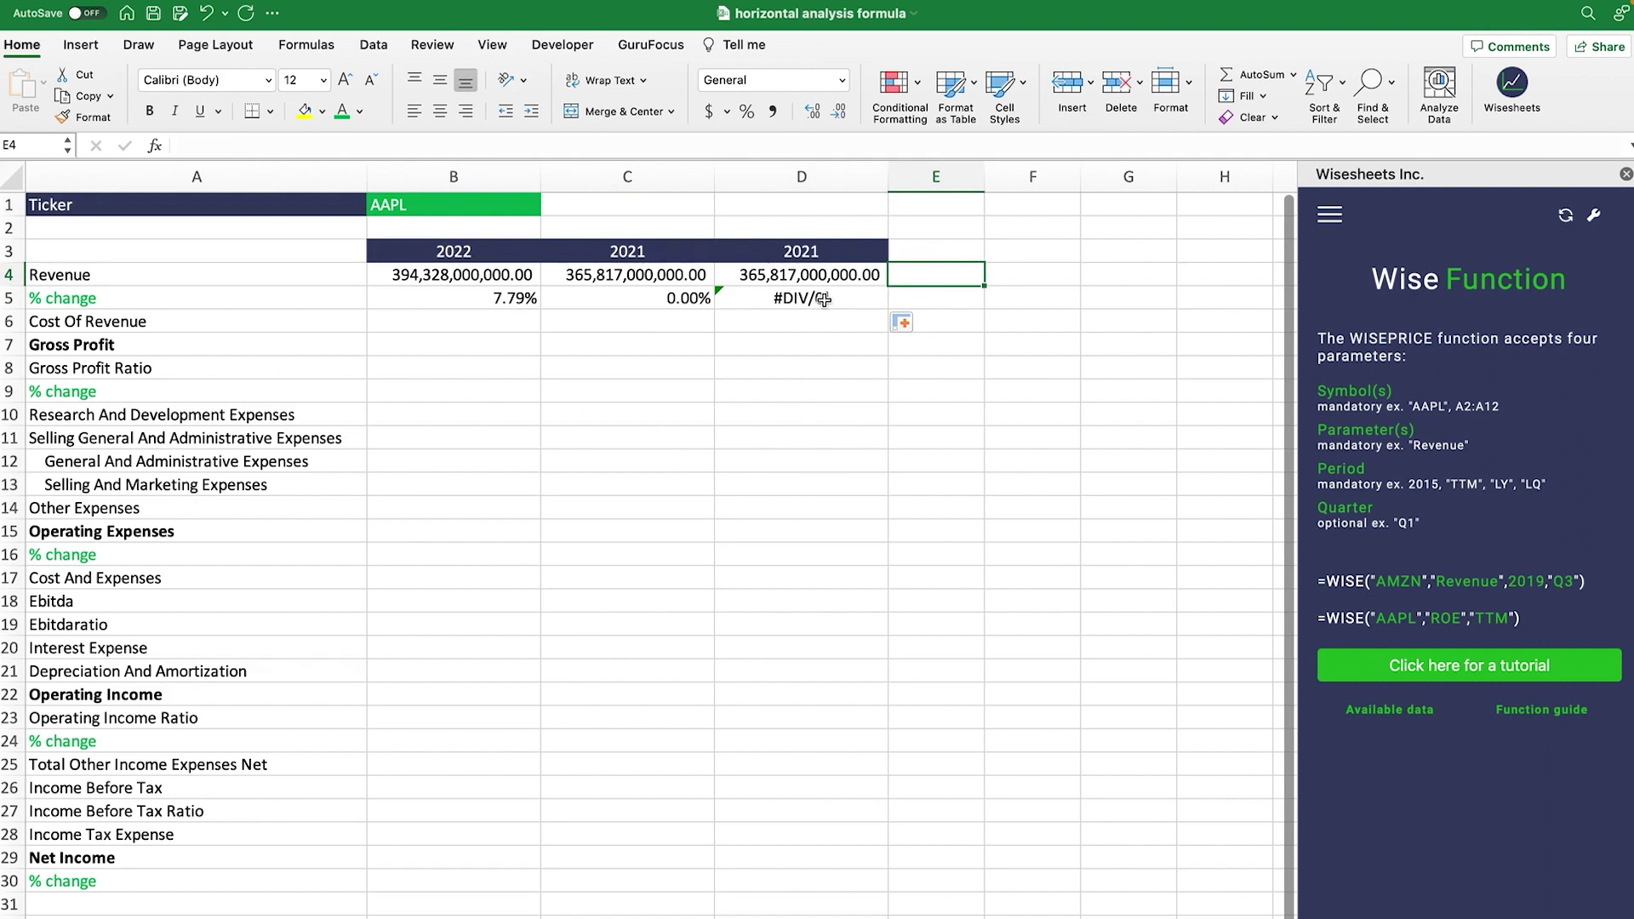
{"action": "left_click", "coordinate": [869, 247]}
{"action": "left_click", "coordinate": [945, 249]}
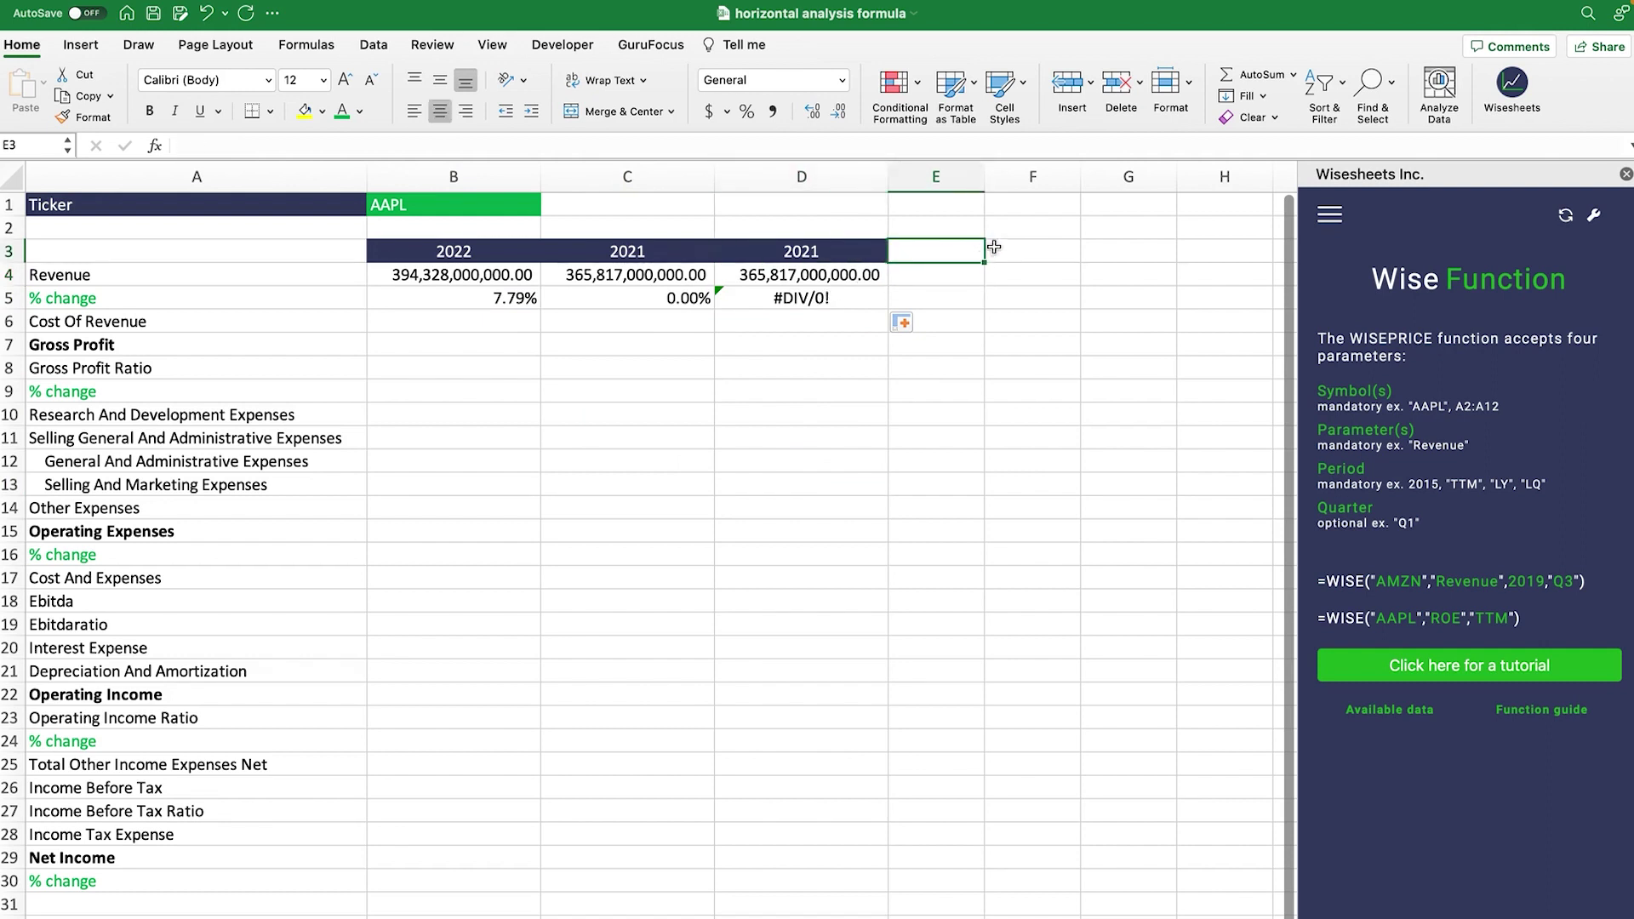
{"action": "left_click", "coordinate": [996, 249]}
{"action": "left_click", "coordinate": [1113, 249]}
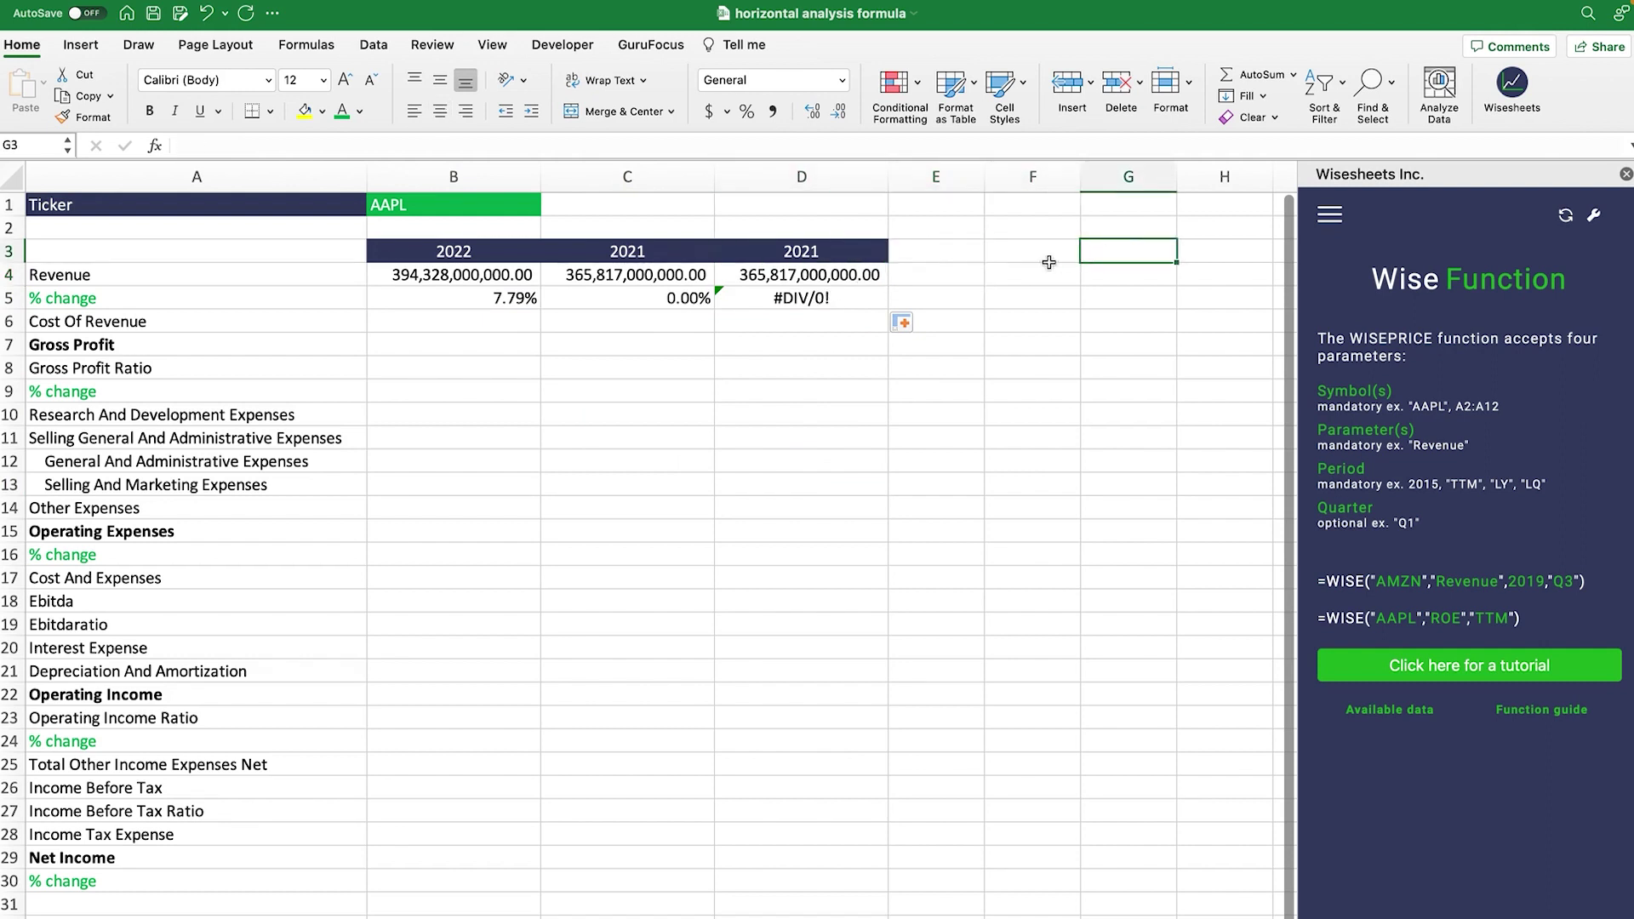
{"action": "left_click", "coordinate": [801, 296]}
{"action": "key", "text": "Delete"}
{"action": "left_click", "coordinate": [808, 413]}
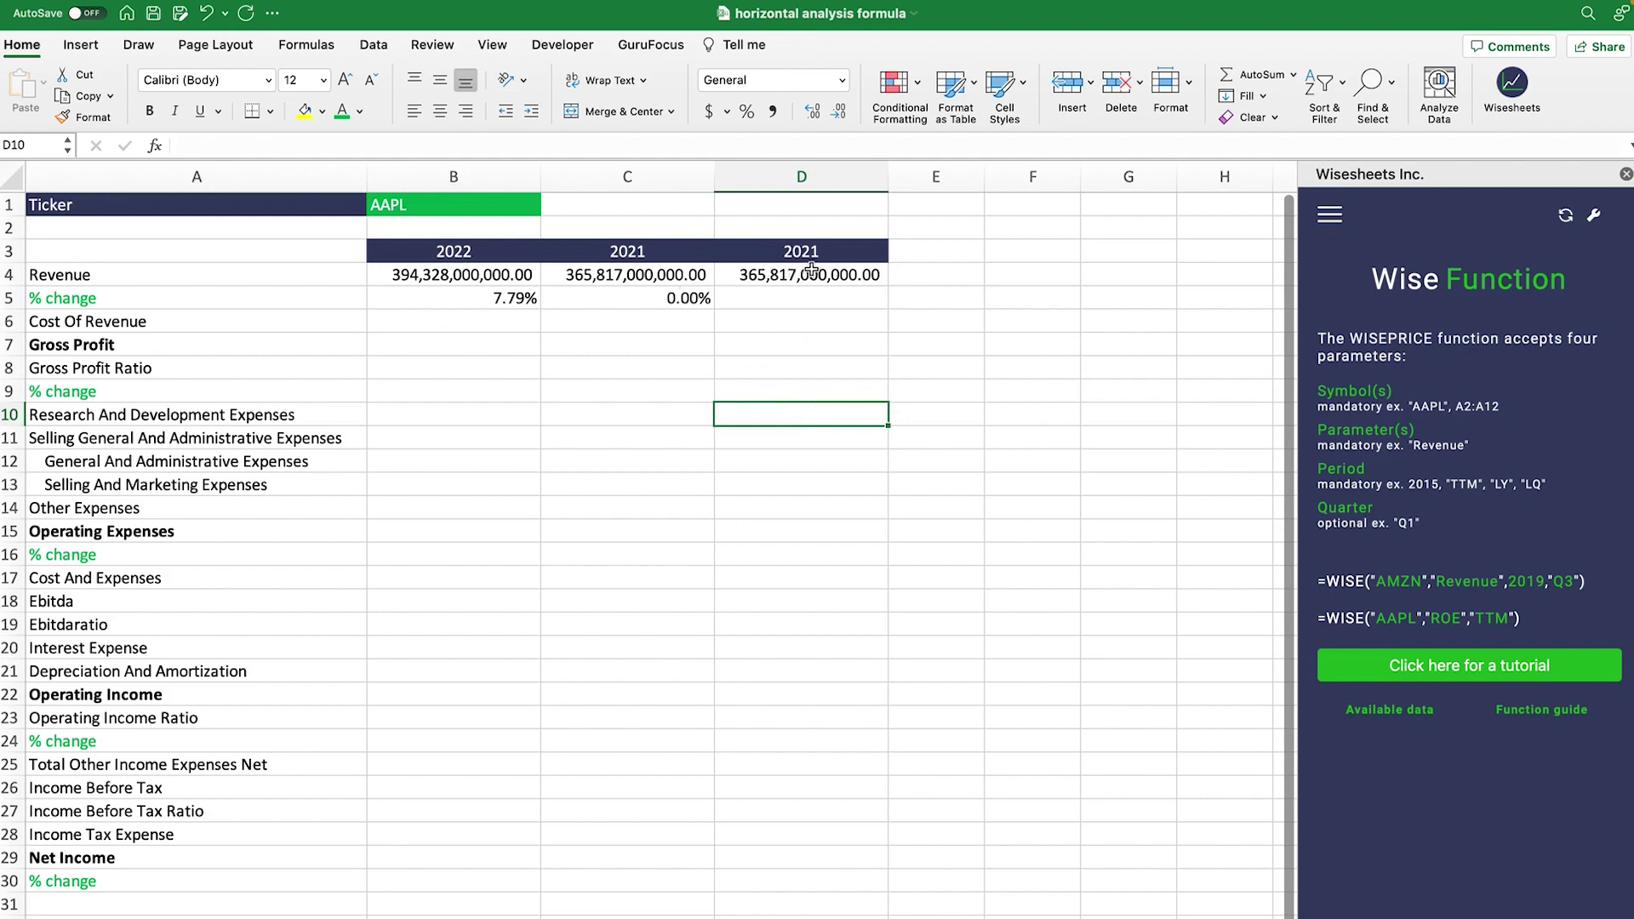
Step: Change the year header in D3 to 2020 and check the revenue and % change figures in B4:D5
{"action": "left_click", "coordinate": [651, 248]}
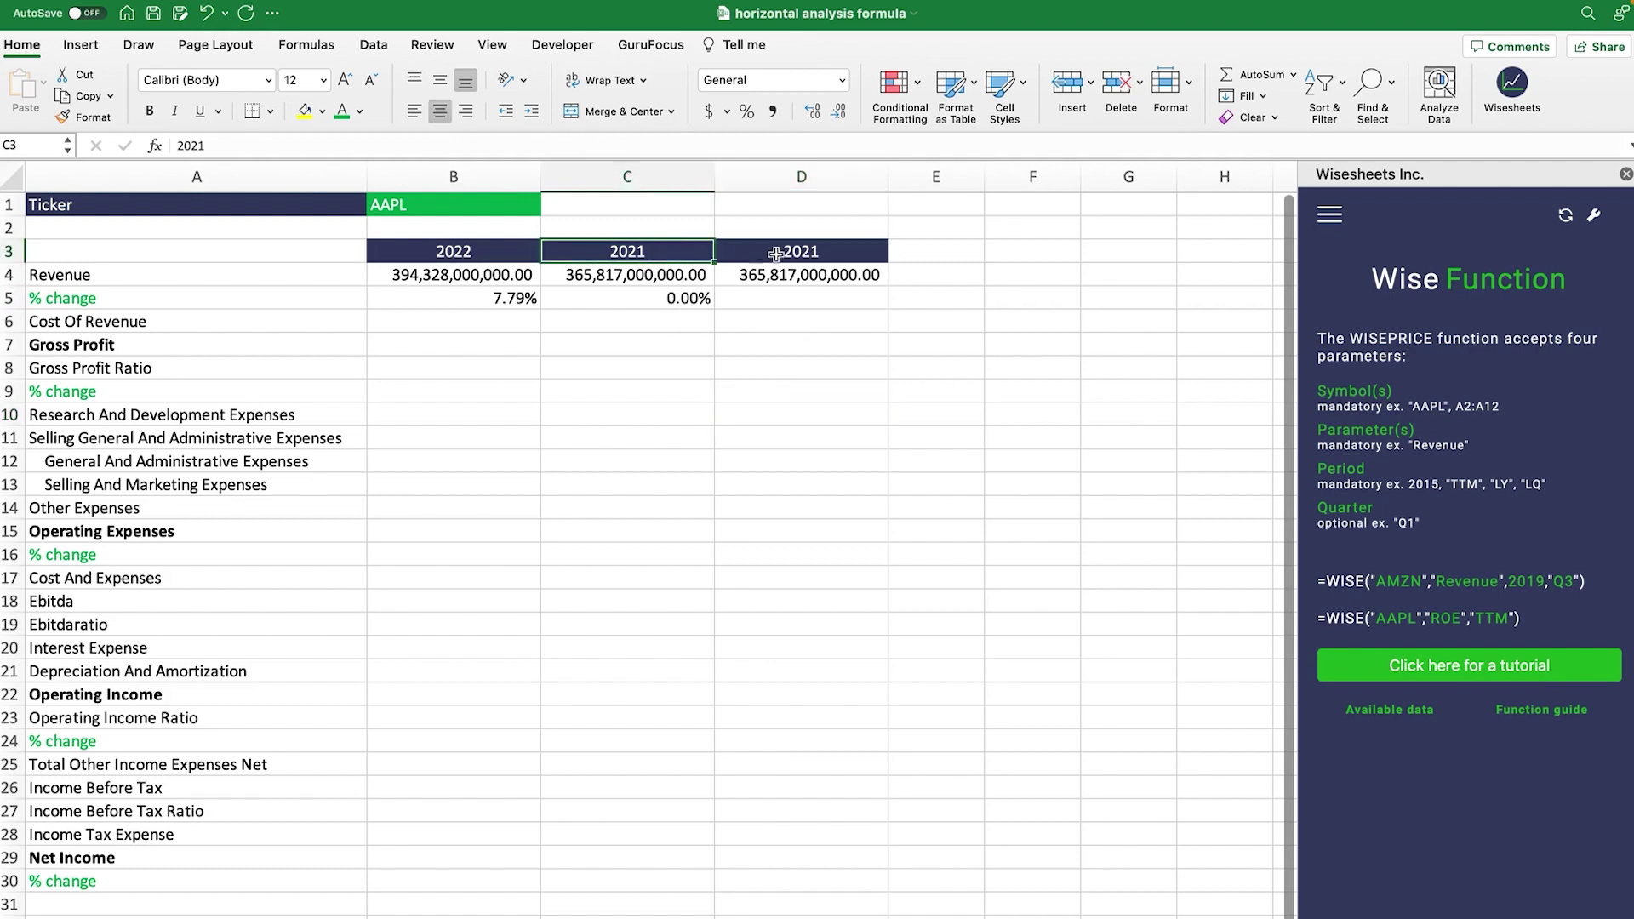
{"action": "left_click", "coordinate": [777, 253]}
{"action": "left_click", "coordinate": [232, 146]}
{"action": "key", "text": "BackSpace"}
{"action": "type", "text": "0"}
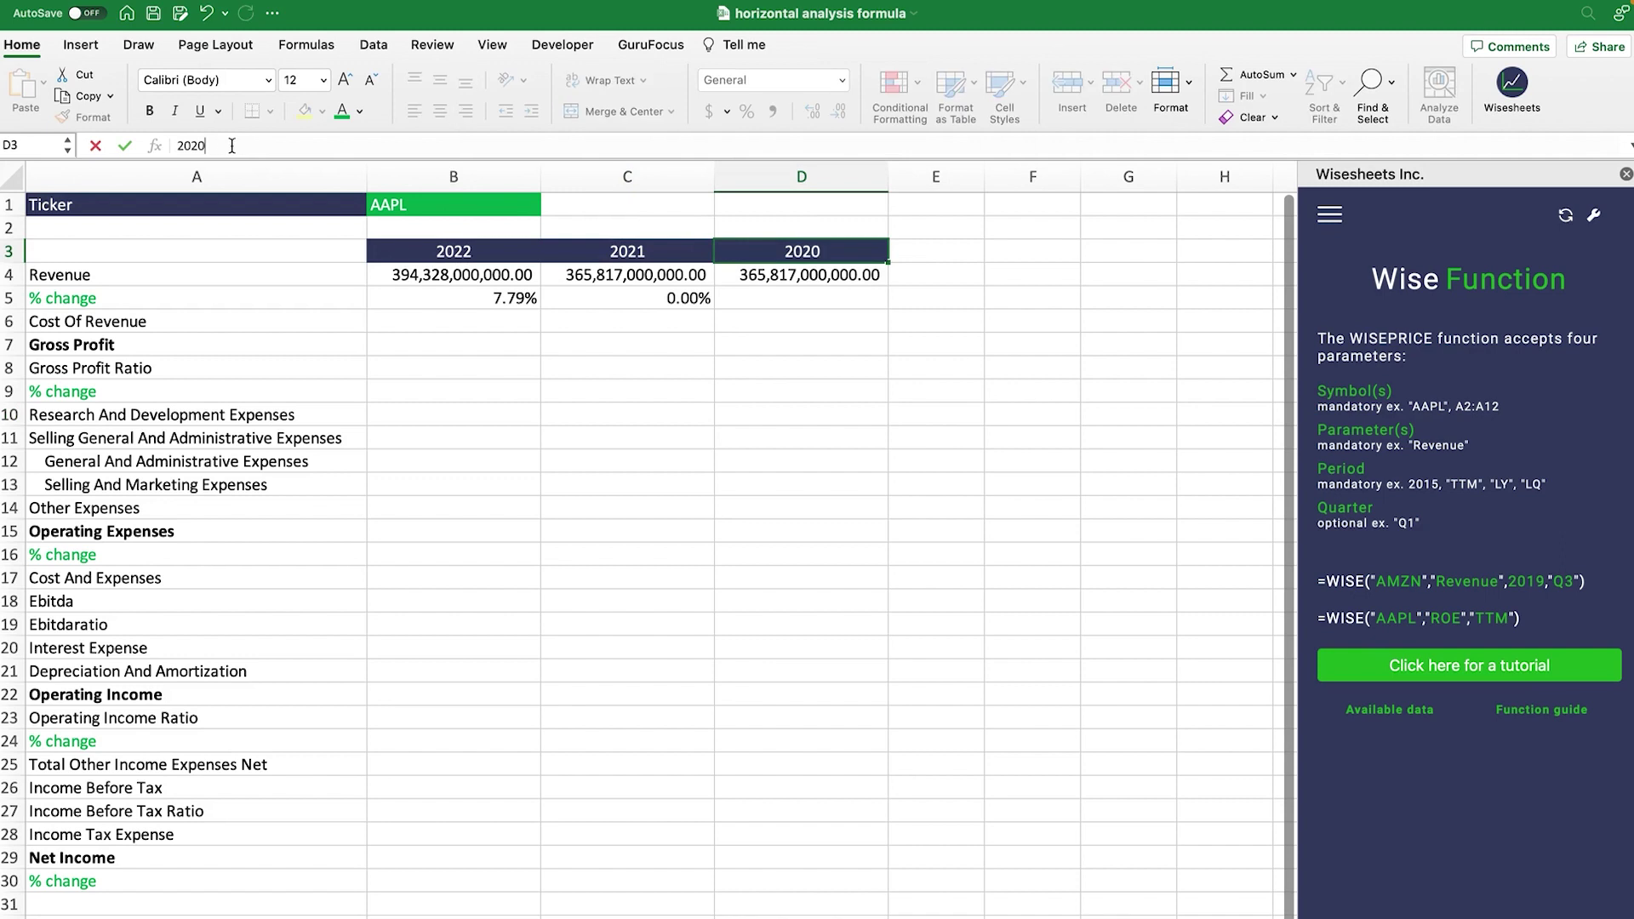
{"action": "key", "text": "Return"}
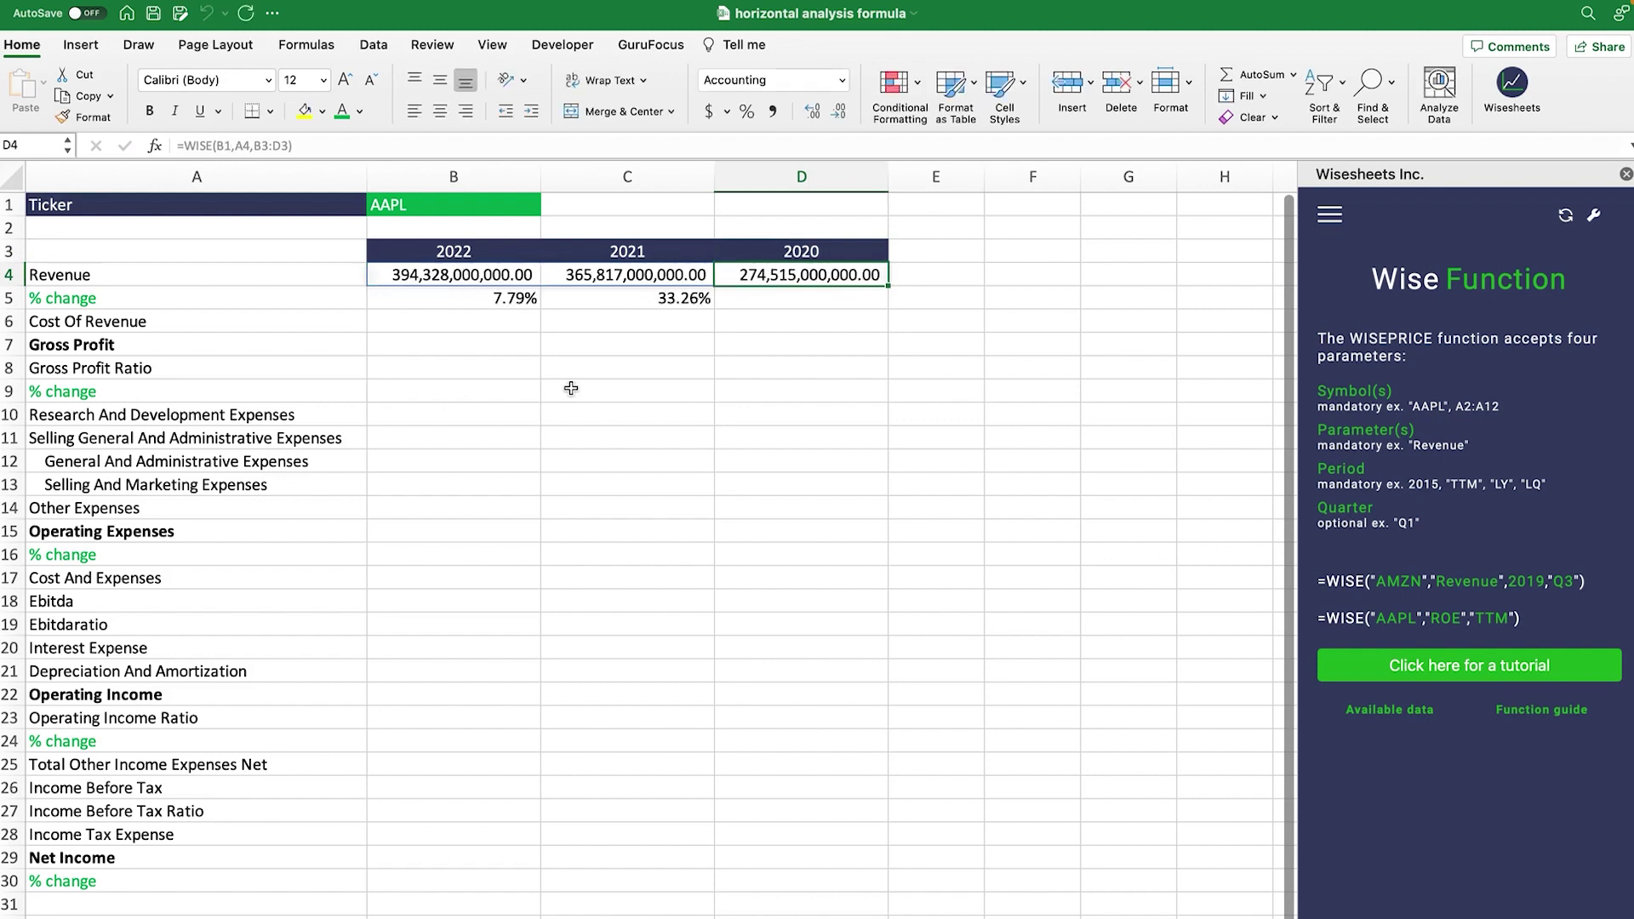
{"action": "left_click_drag", "start_coordinate": [471, 274], "coordinate": [767, 300]}
{"action": "left_click", "coordinate": [769, 422]}
{"action": "left_click", "coordinate": [682, 299]}
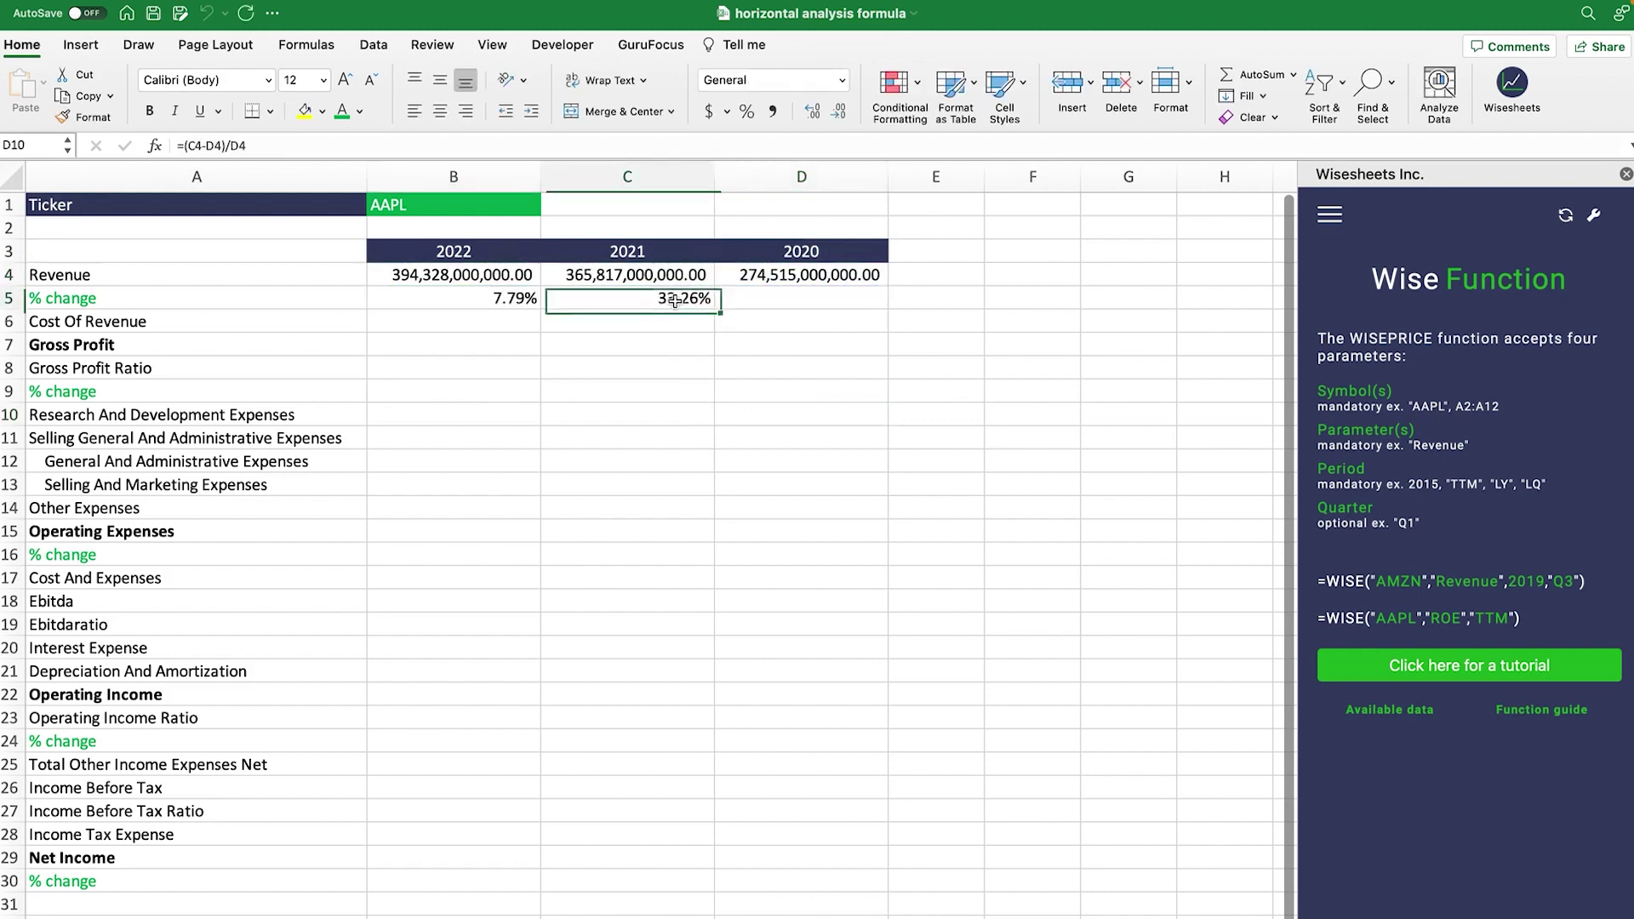
{"action": "left_click", "coordinate": [497, 293]}
Step: Retrieve Cost Of Revenue through Gross Profit Ratio with =WISE(B1,A6:A8,B3:D3) in B6, and apply comma-style accounting format to B6:D8
{"action": "left_click", "coordinate": [472, 322]}
{"action": "type", "text": "=wise"}
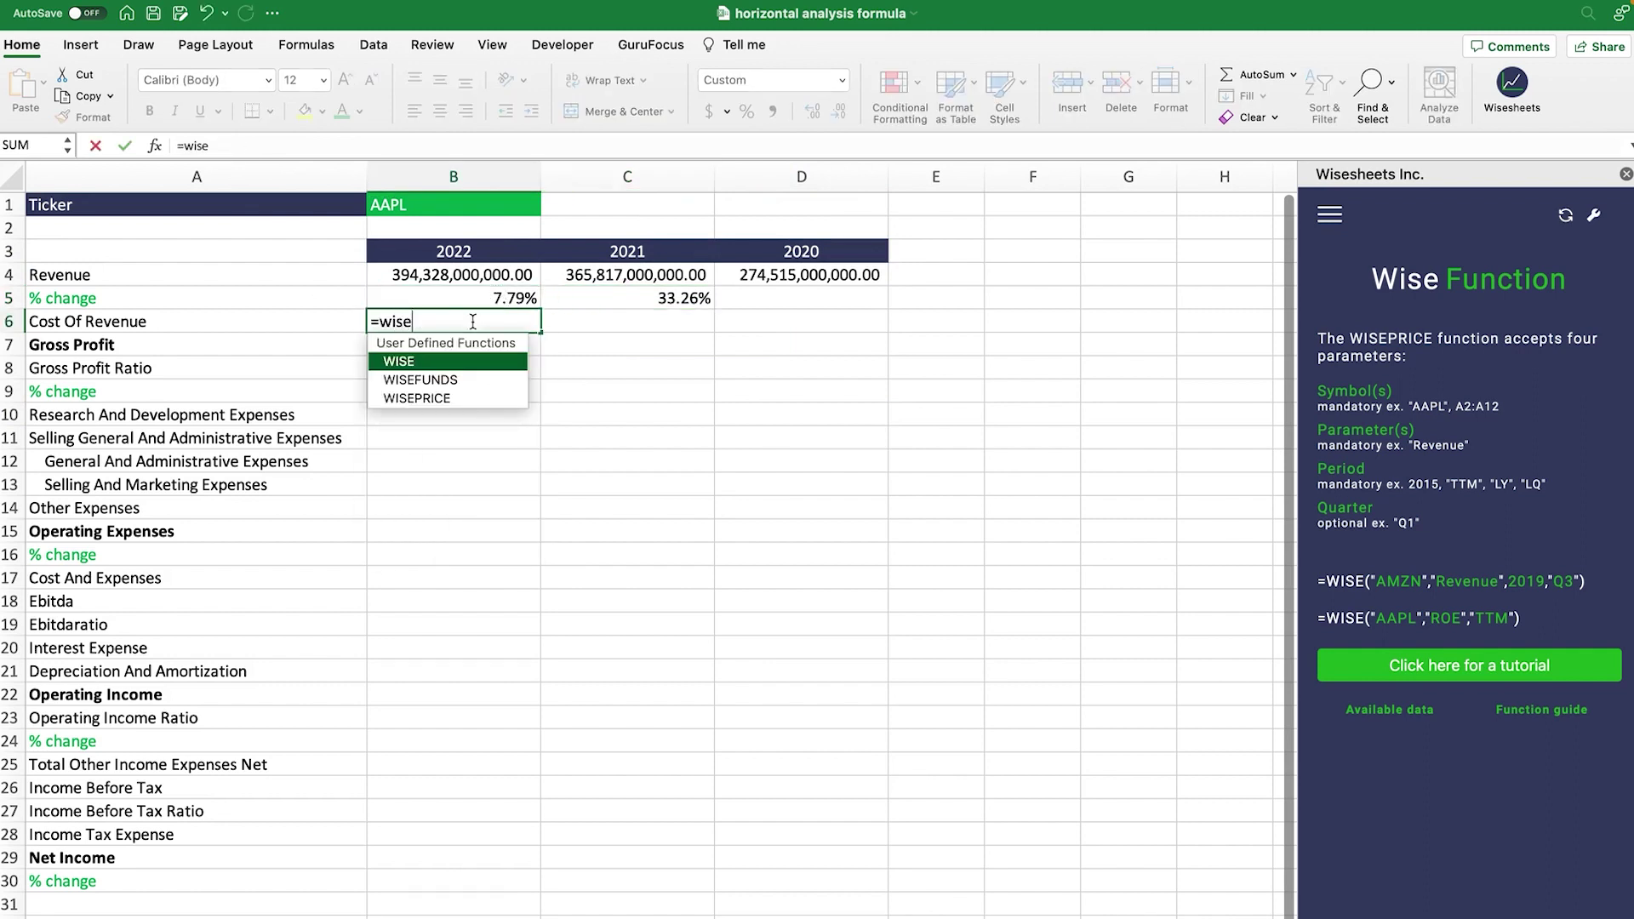
{"action": "key", "text": "Tab"}
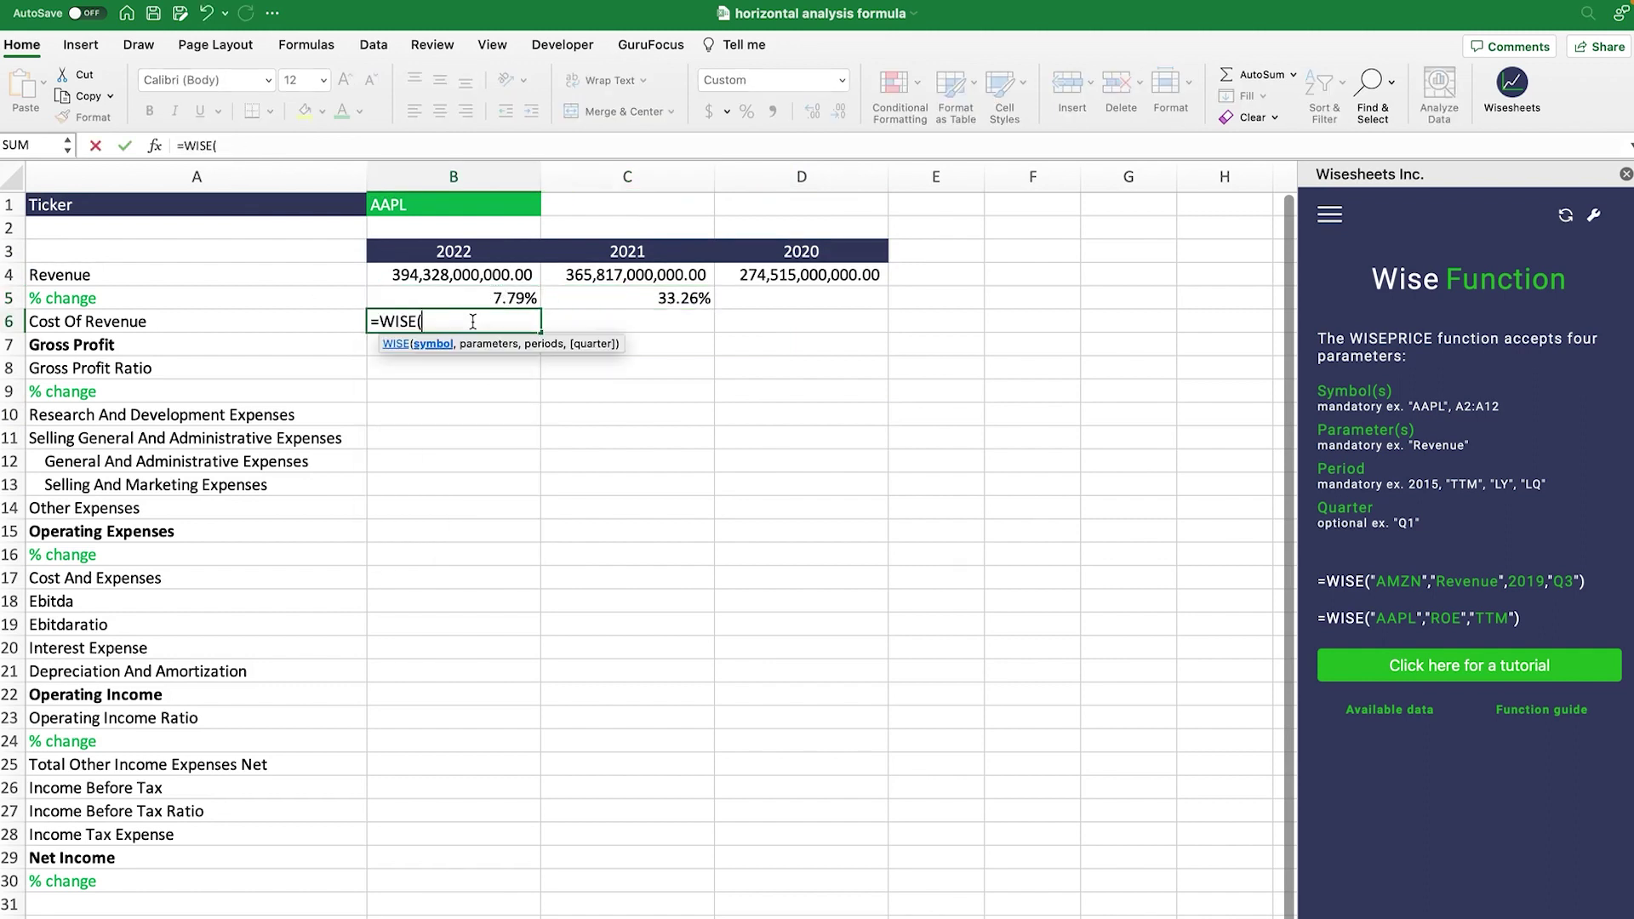
{"action": "left_click", "coordinate": [109, 330]}
{"action": "left_click_drag", "start_coordinate": [109, 330], "coordinate": [109, 367]}
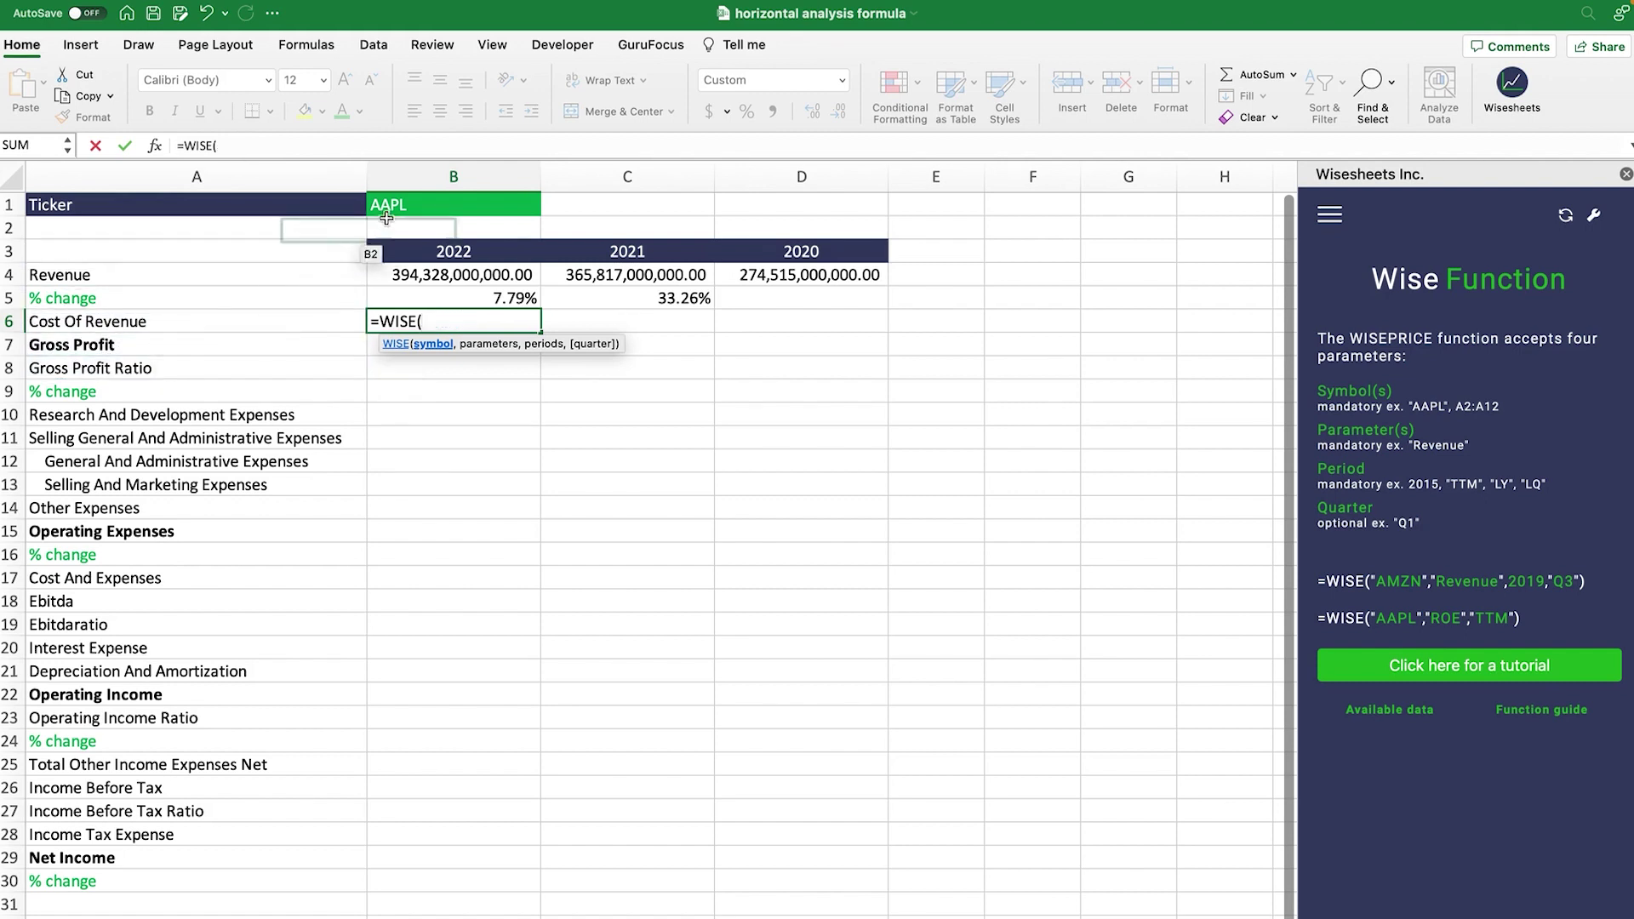
{"action": "left_click", "coordinate": [430, 203]}
{"action": "type", "text": ","}
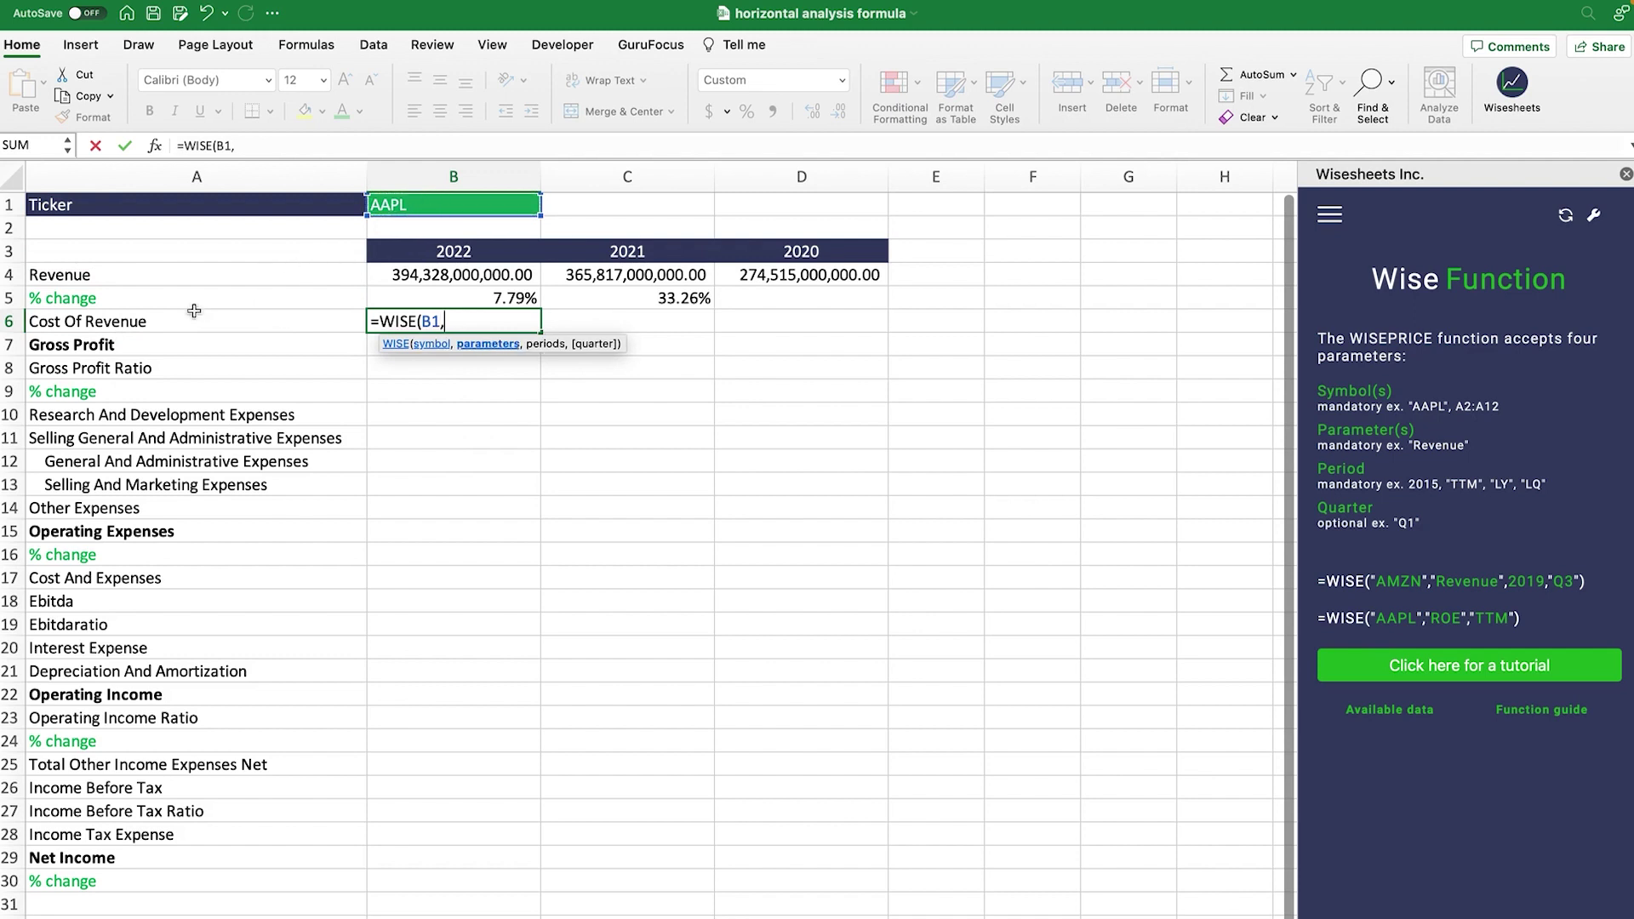
{"action": "left_click", "coordinate": [124, 324]}
{"action": "left_click_drag", "start_coordinate": [124, 323], "coordinate": [132, 361]}
{"action": "type", "text": ","}
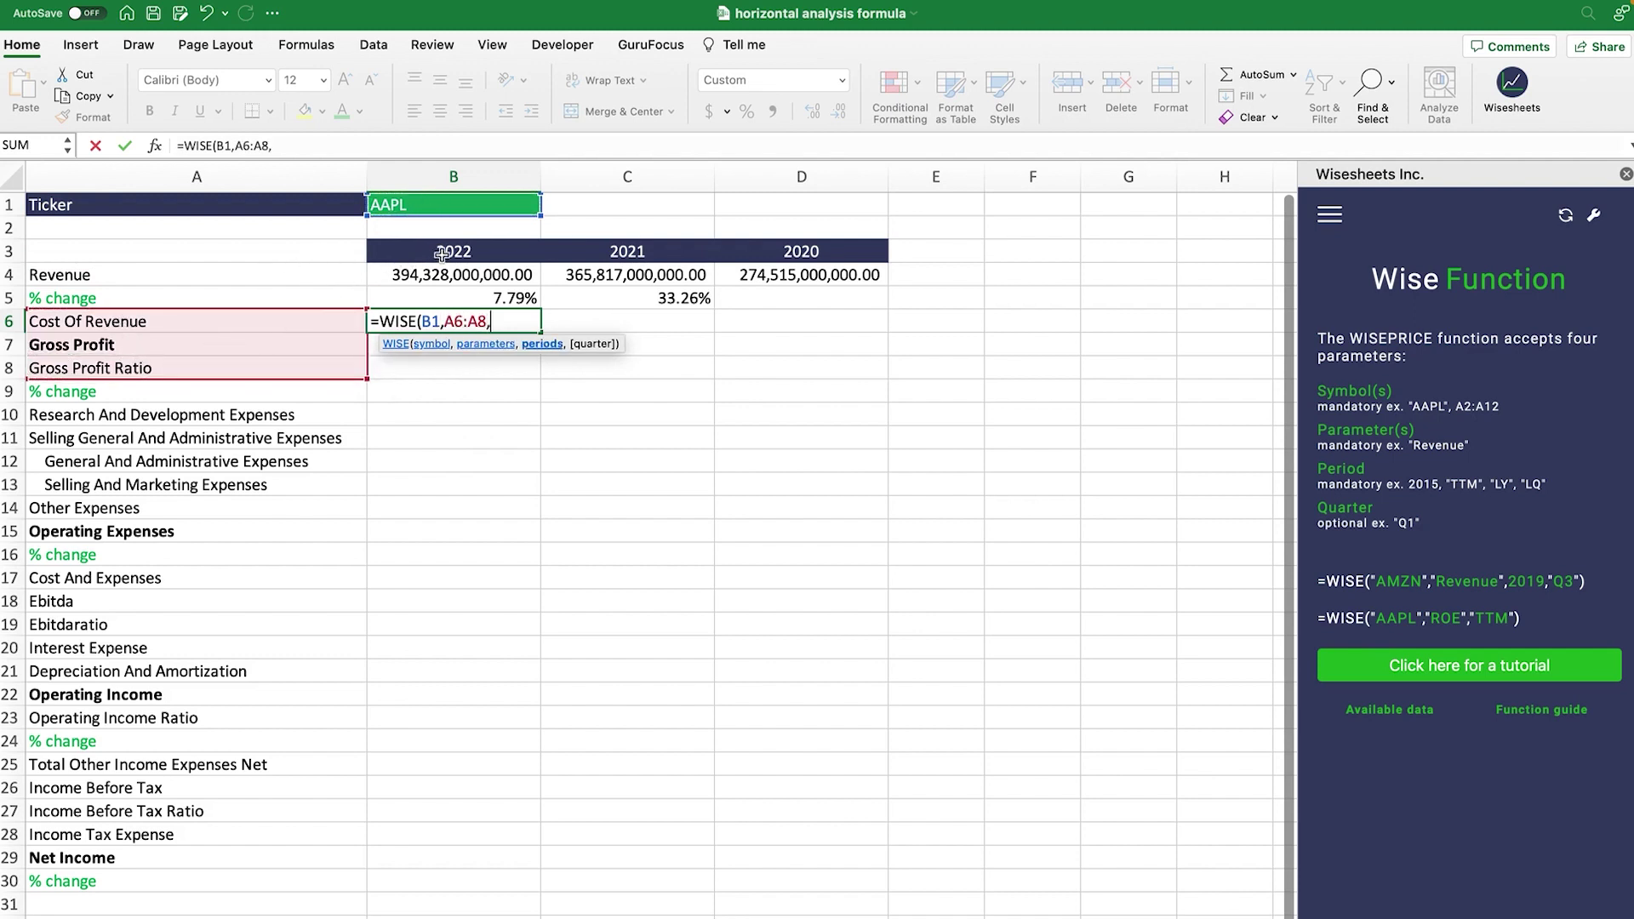
{"action": "left_click_drag", "start_coordinate": [443, 254], "coordinate": [762, 251]}
{"action": "key", "text": "Return"}
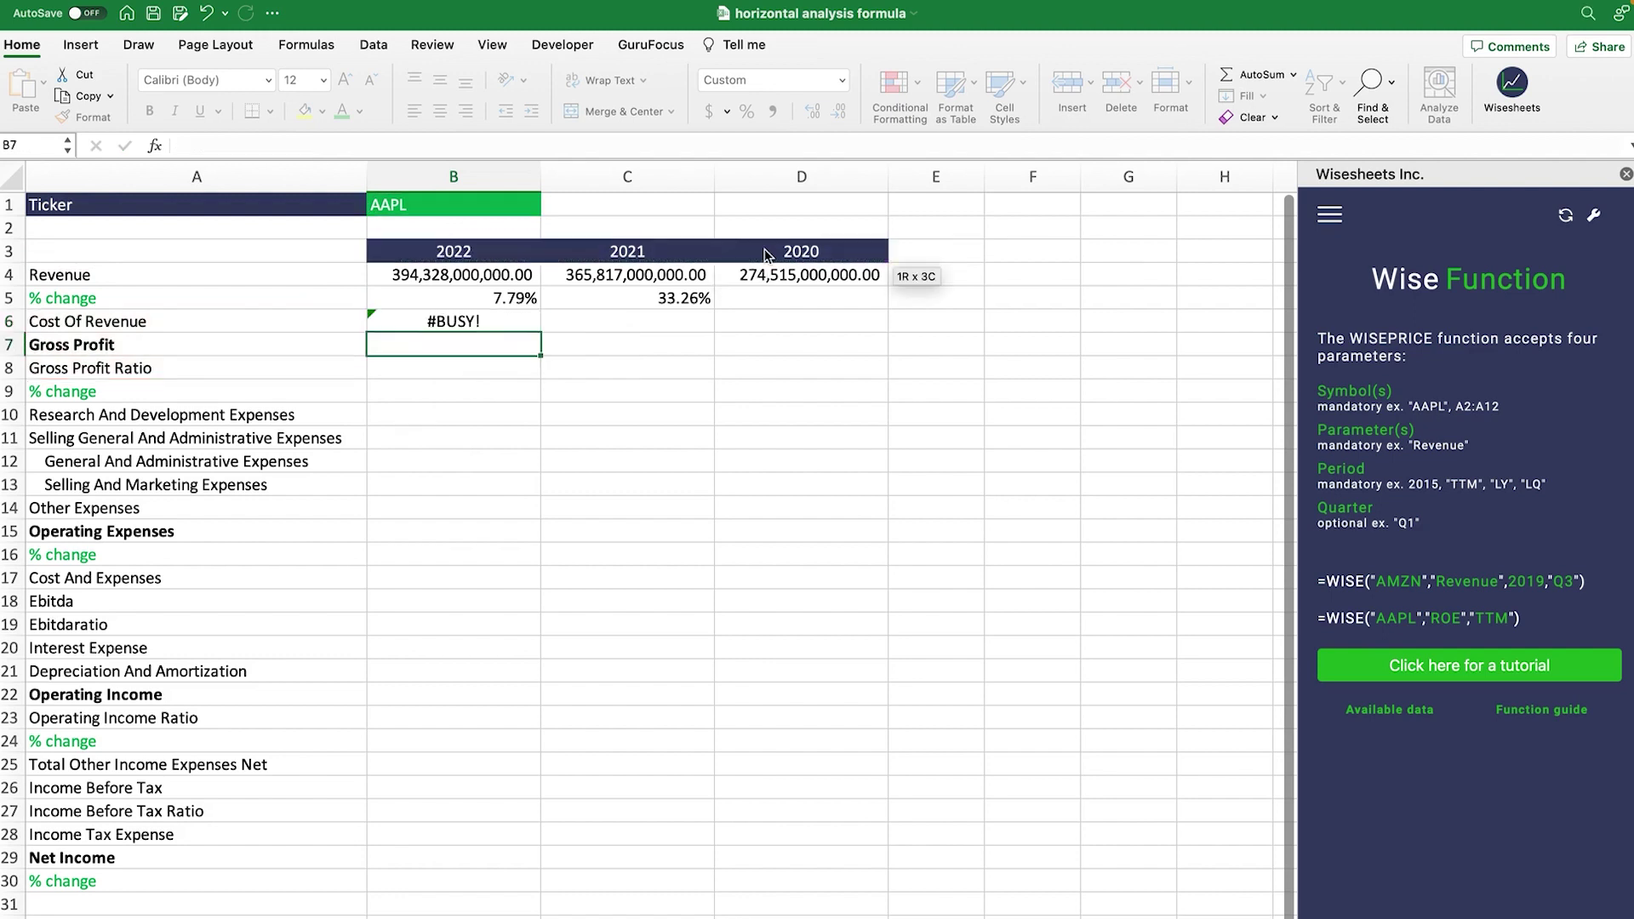
{"action": "left_click_drag", "start_coordinate": [493, 322], "coordinate": [851, 371]}
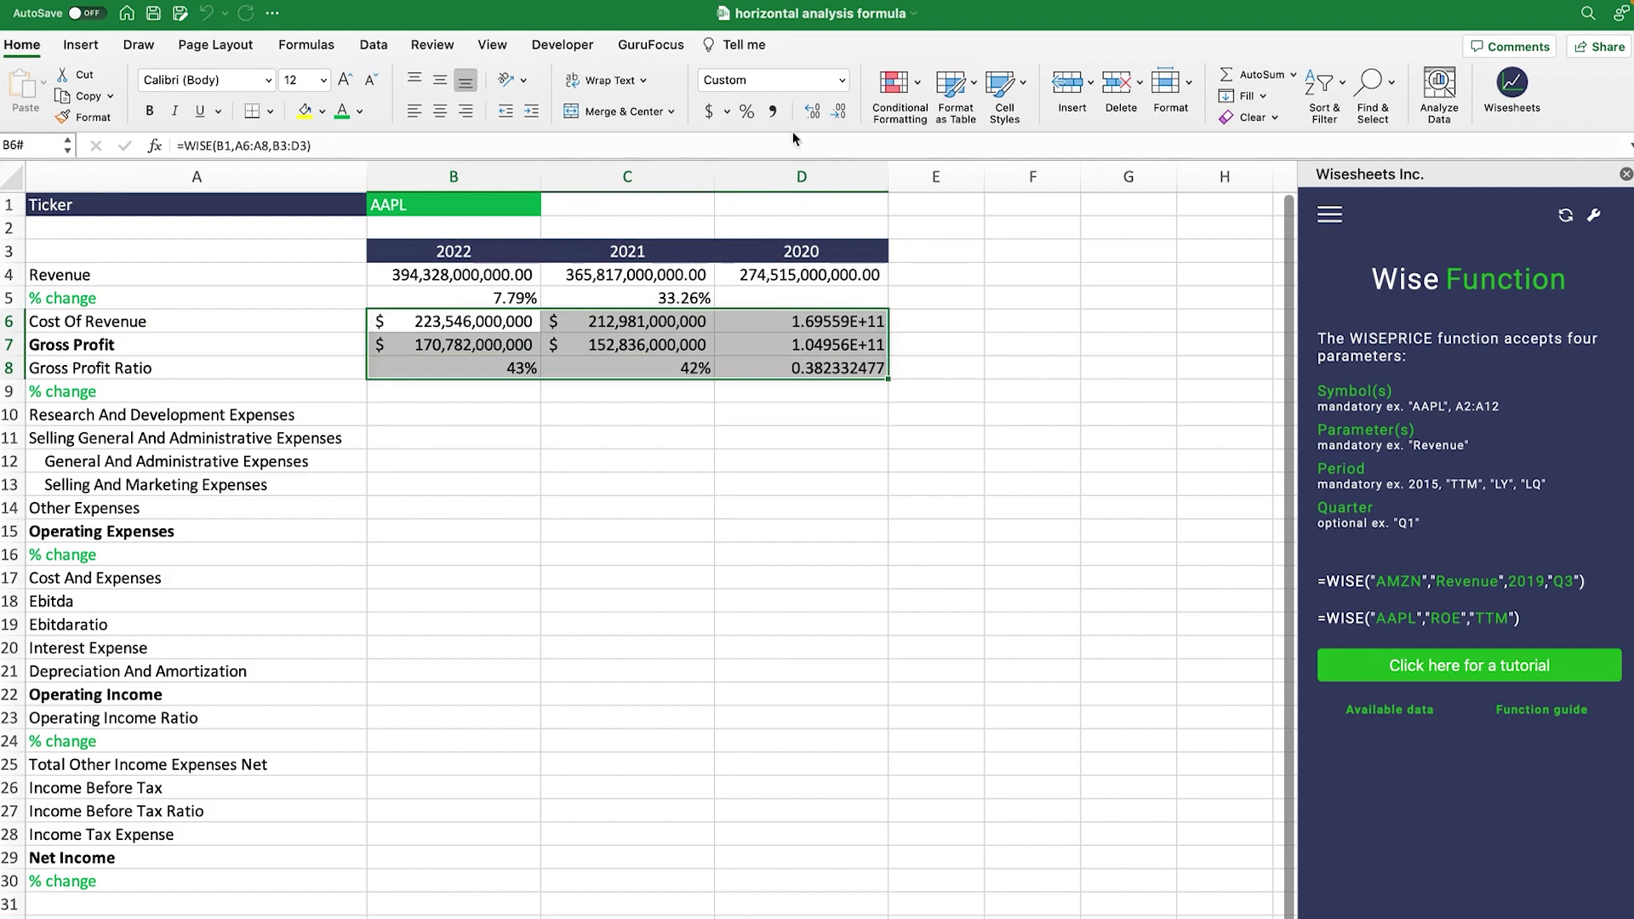
{"action": "left_click", "coordinate": [773, 112]}
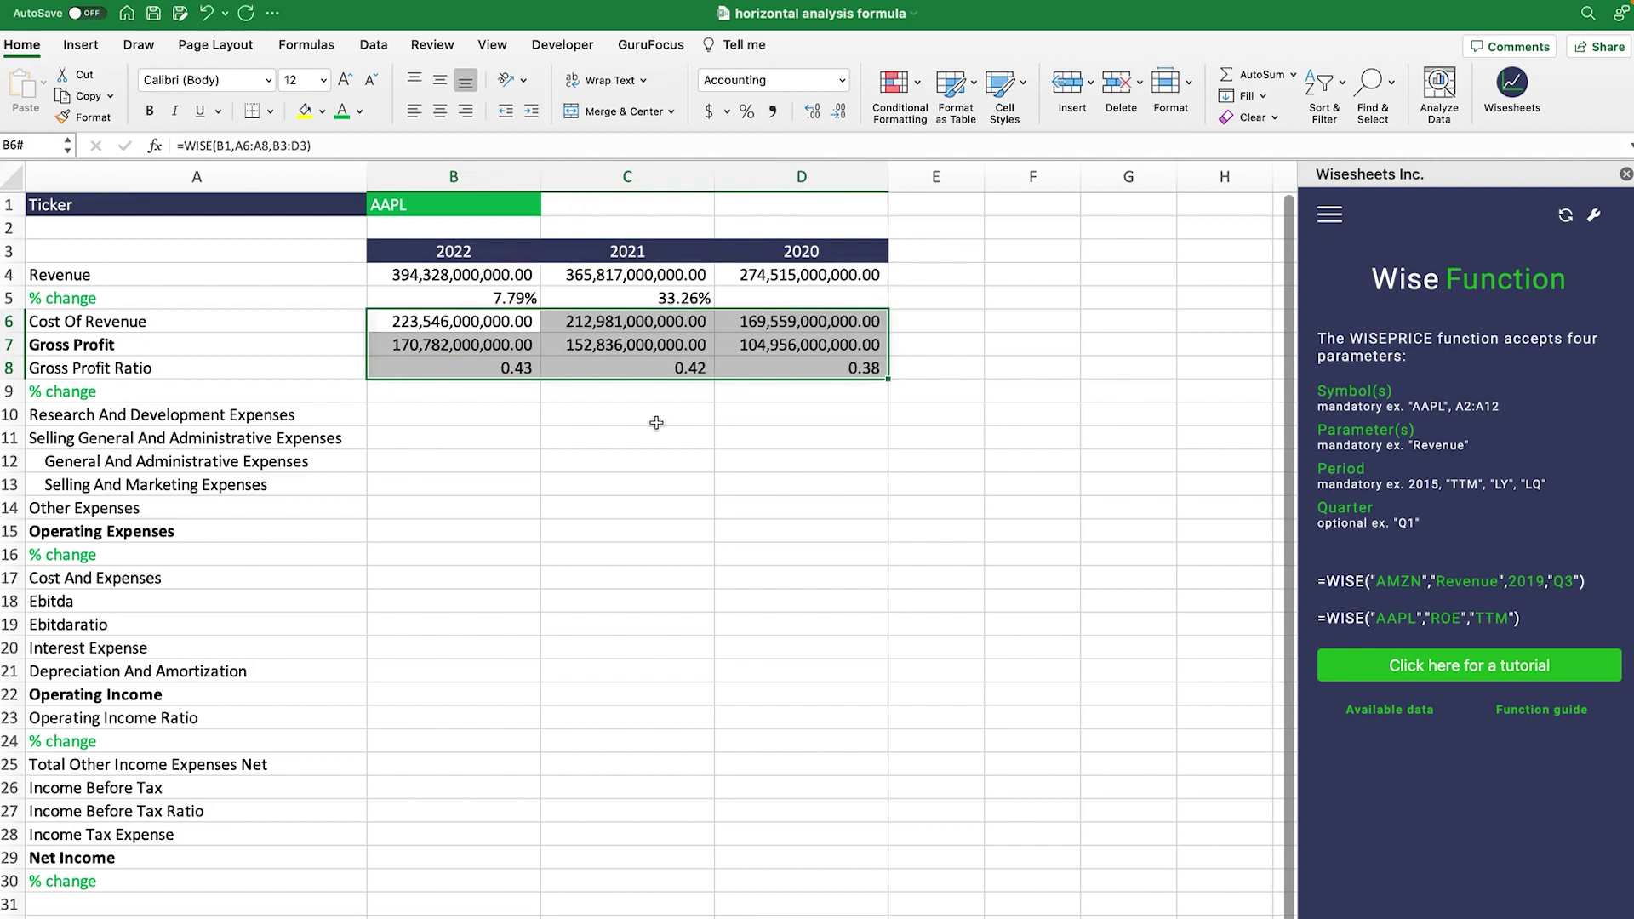
Step: Copy the revenue % change formula from B5 into the gross profit % change cell B9
{"action": "left_click", "coordinate": [516, 298]}
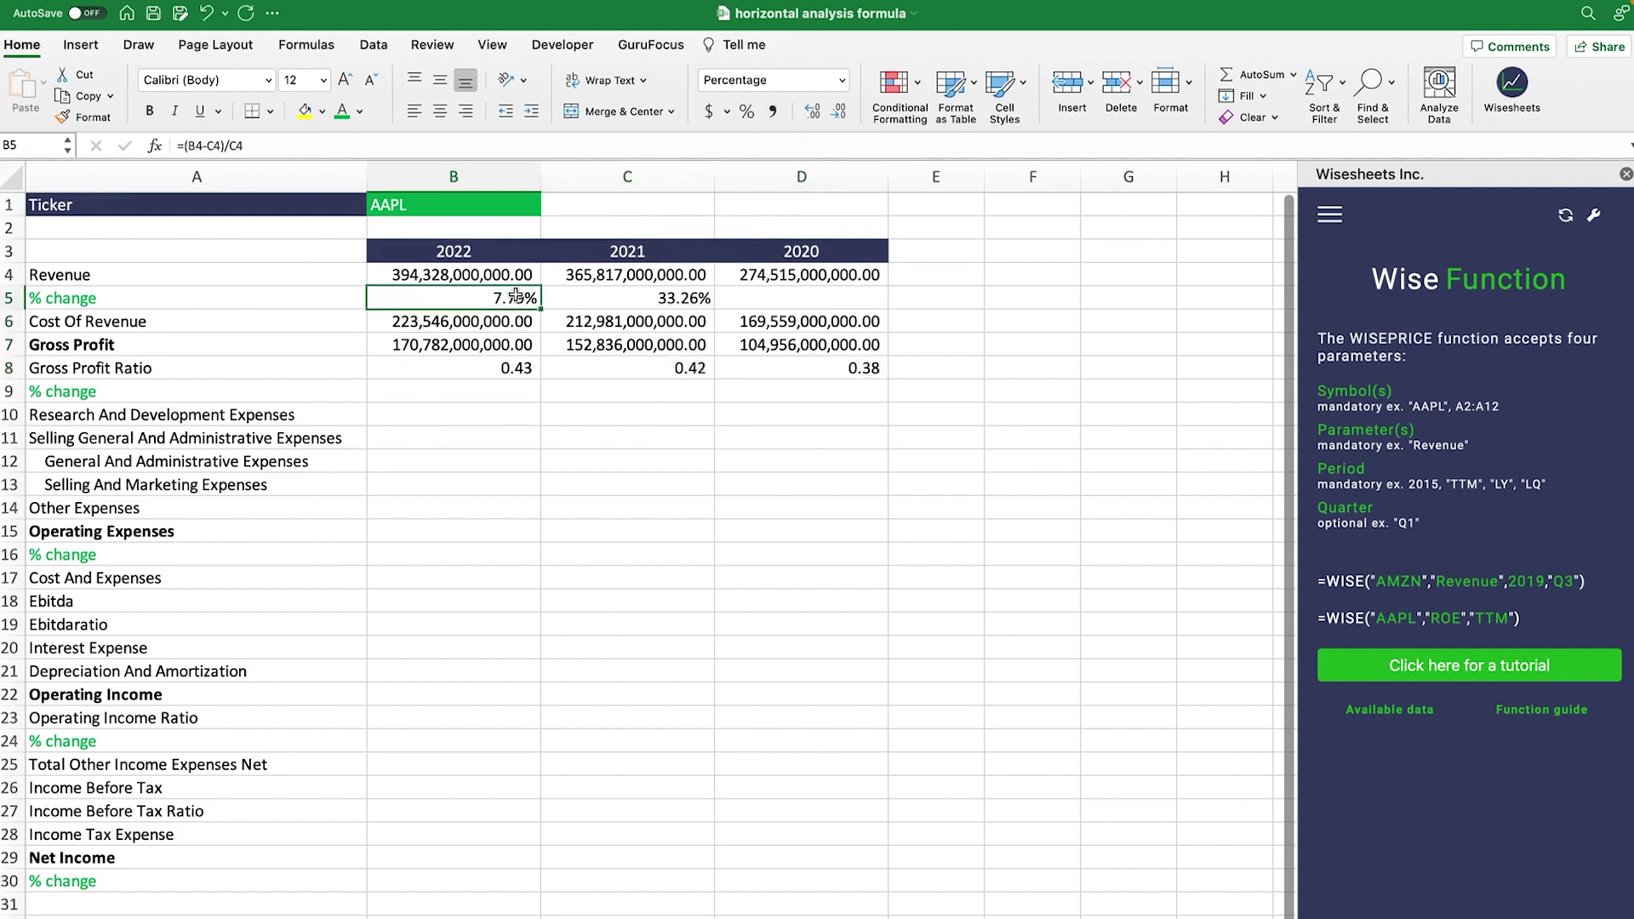
{"action": "key", "text": "ctrl+c"}
{"action": "left_click", "coordinate": [498, 390]}
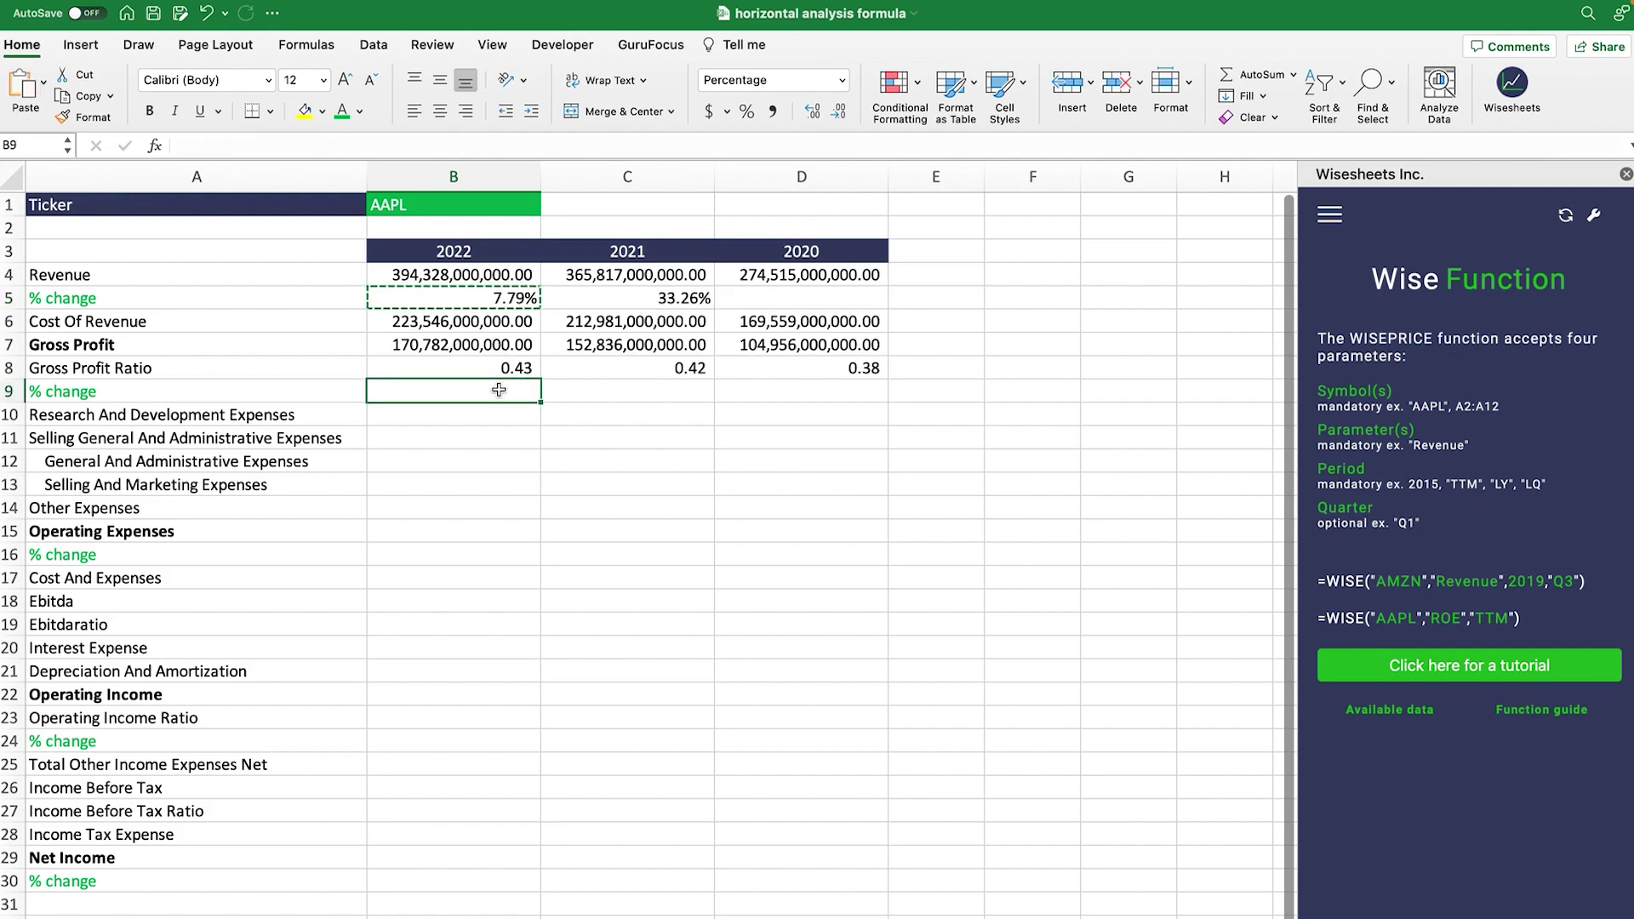
{"action": "key", "text": "ctrl+v"}
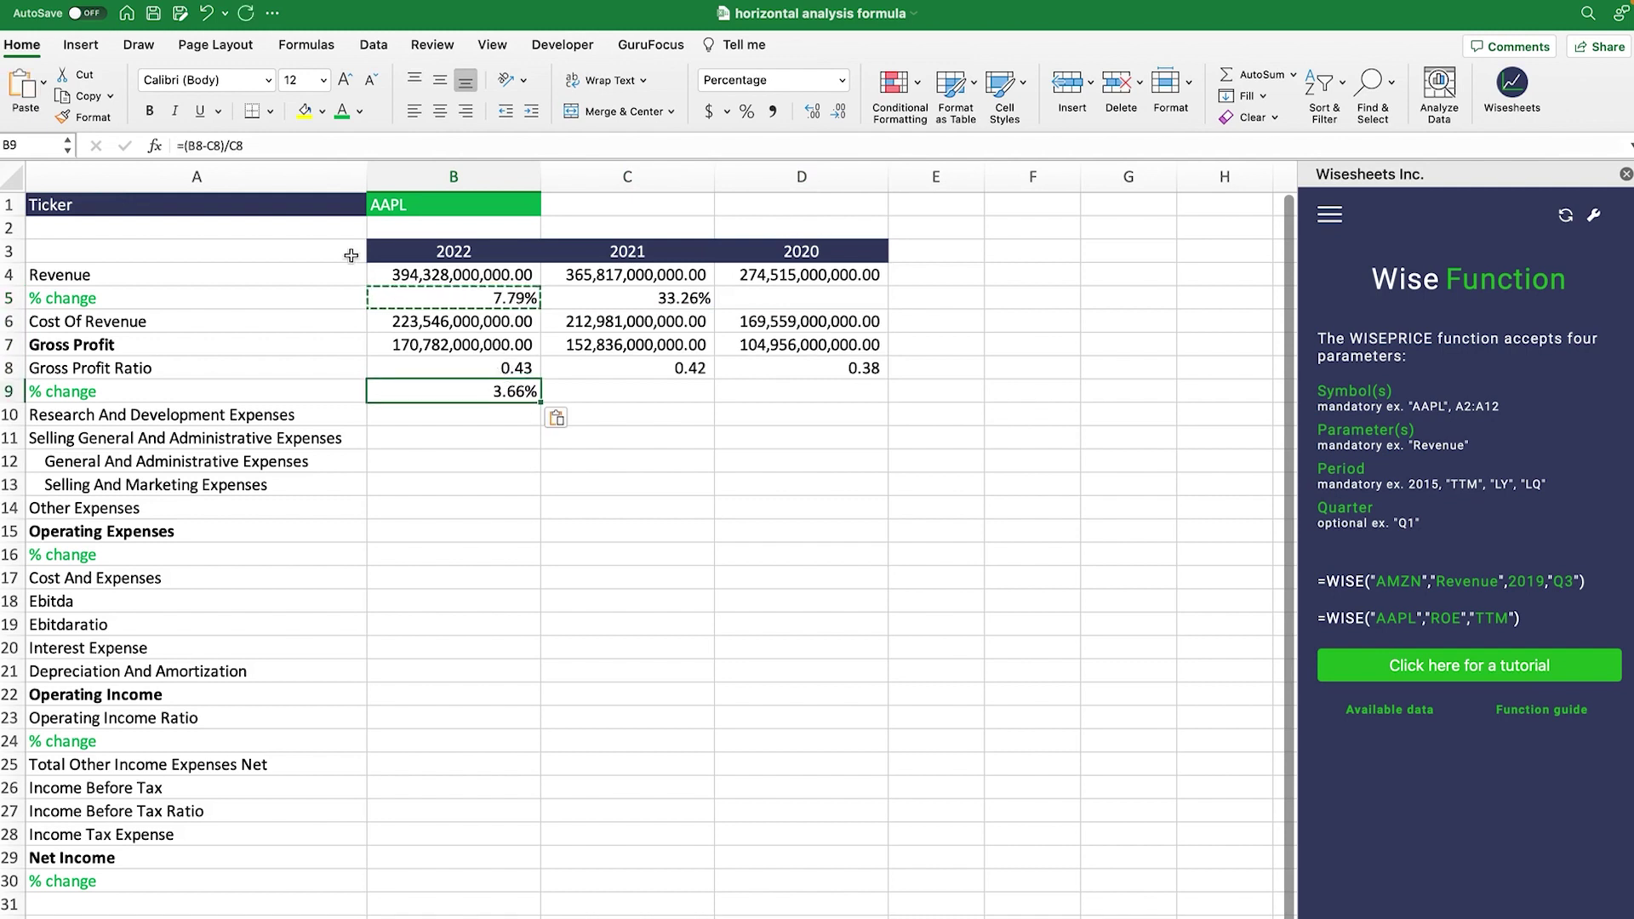
Step: Repoint the % change formula in B9 to the Gross Profit row so it reads =(B7-C7)/C7
{"action": "left_click", "coordinate": [220, 145]}
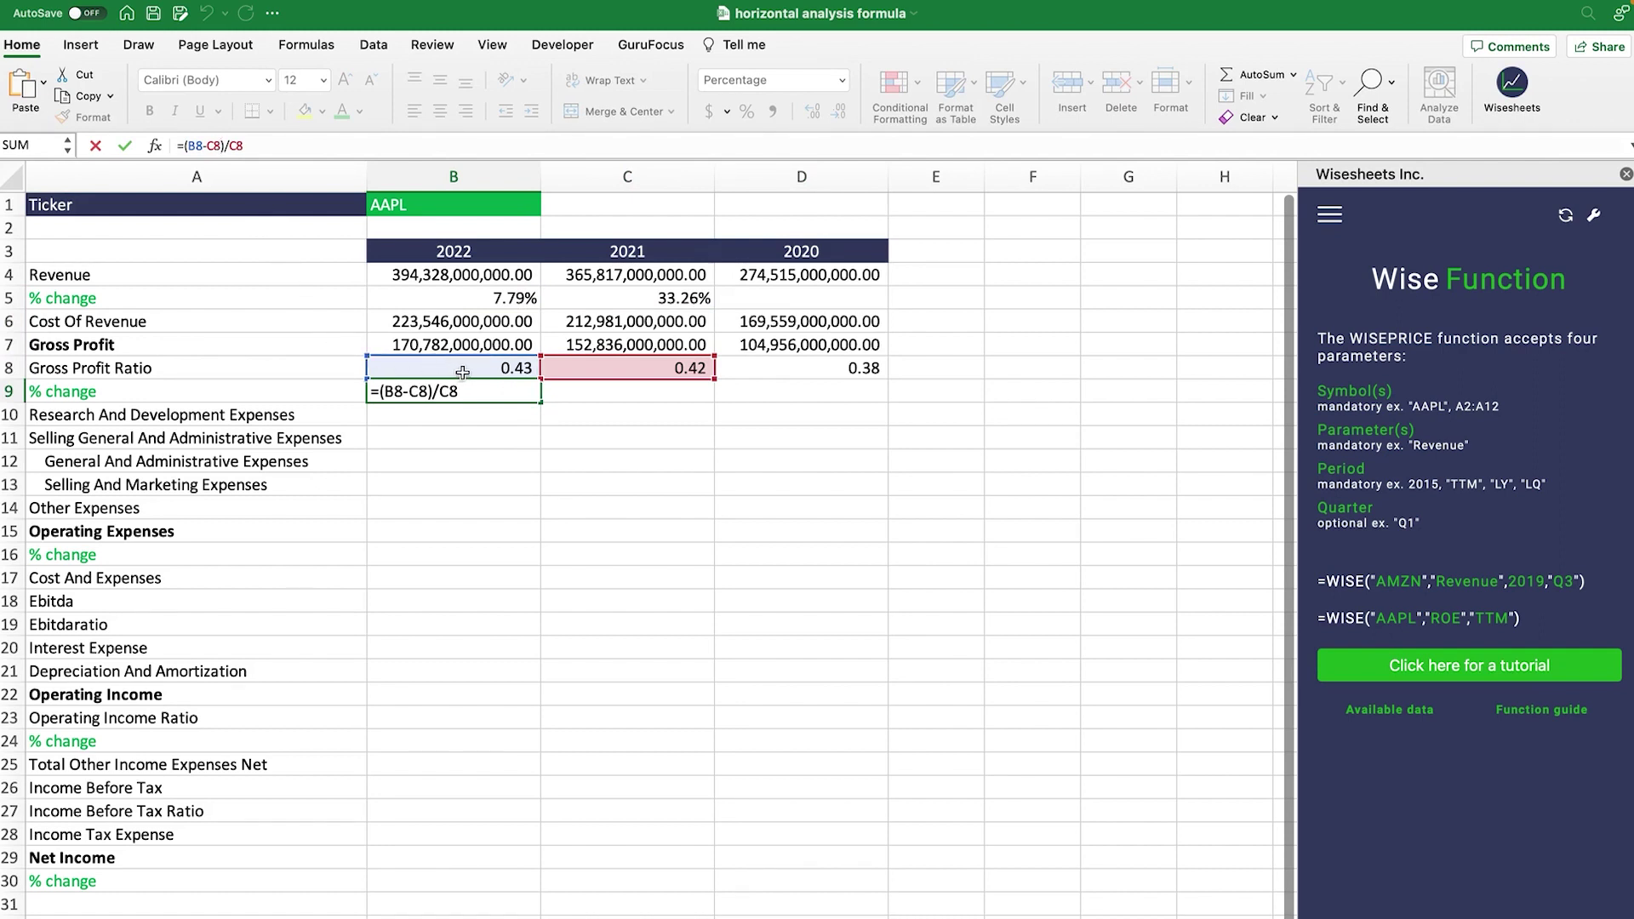
{"action": "left_click_drag", "start_coordinate": [462, 372], "coordinate": [477, 349]}
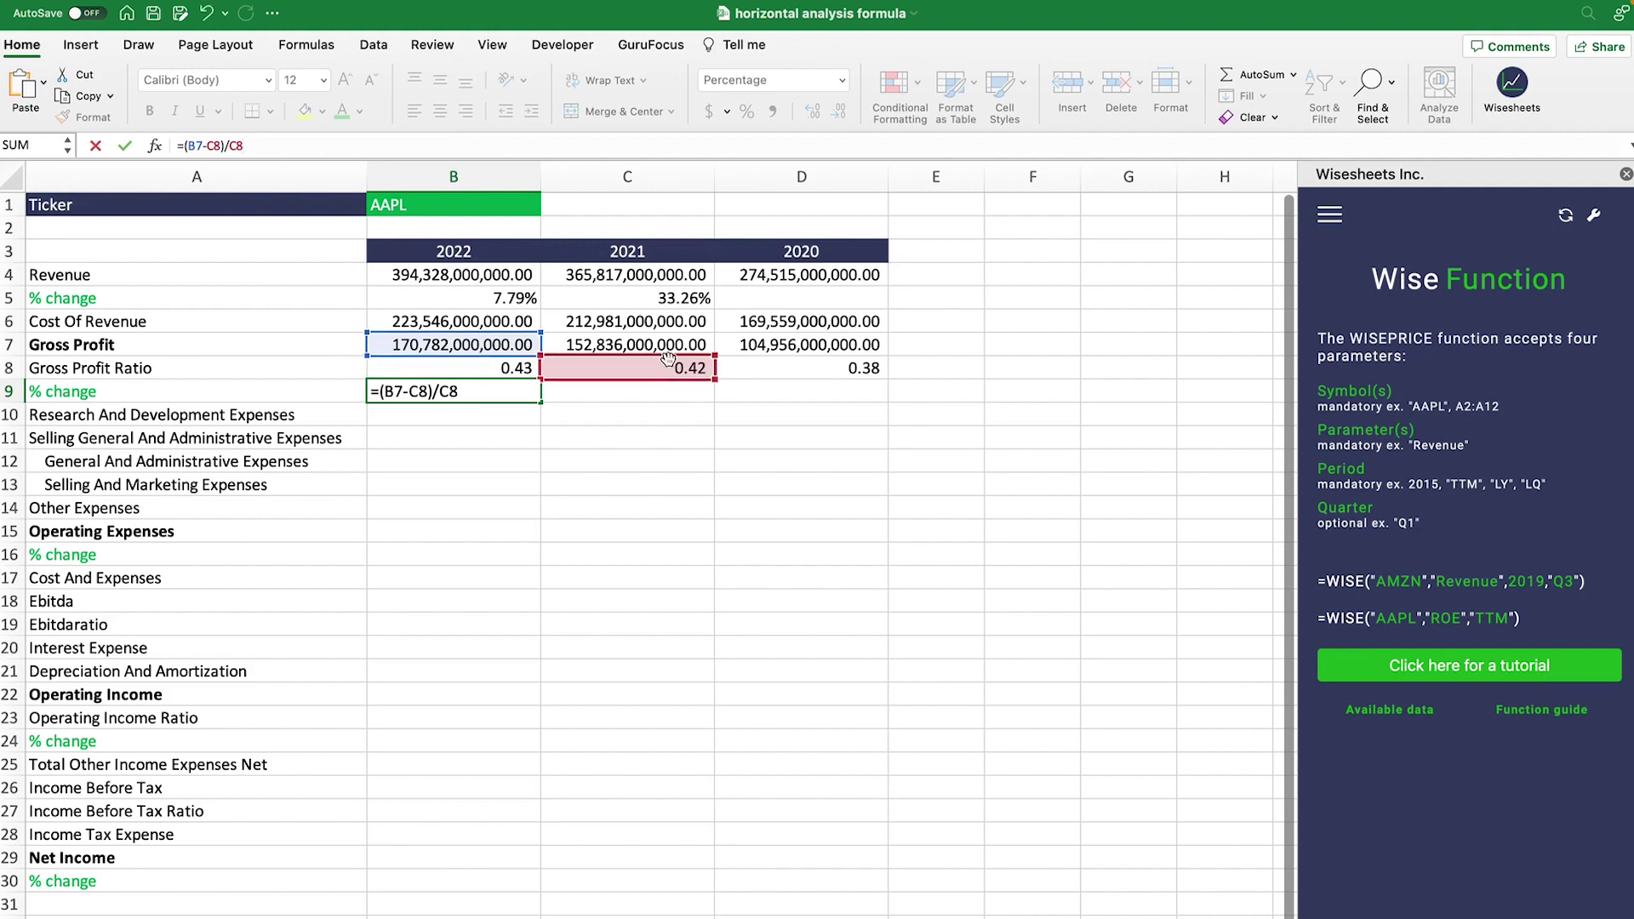
{"action": "left_click_drag", "start_coordinate": [668, 358], "coordinate": [679, 358]}
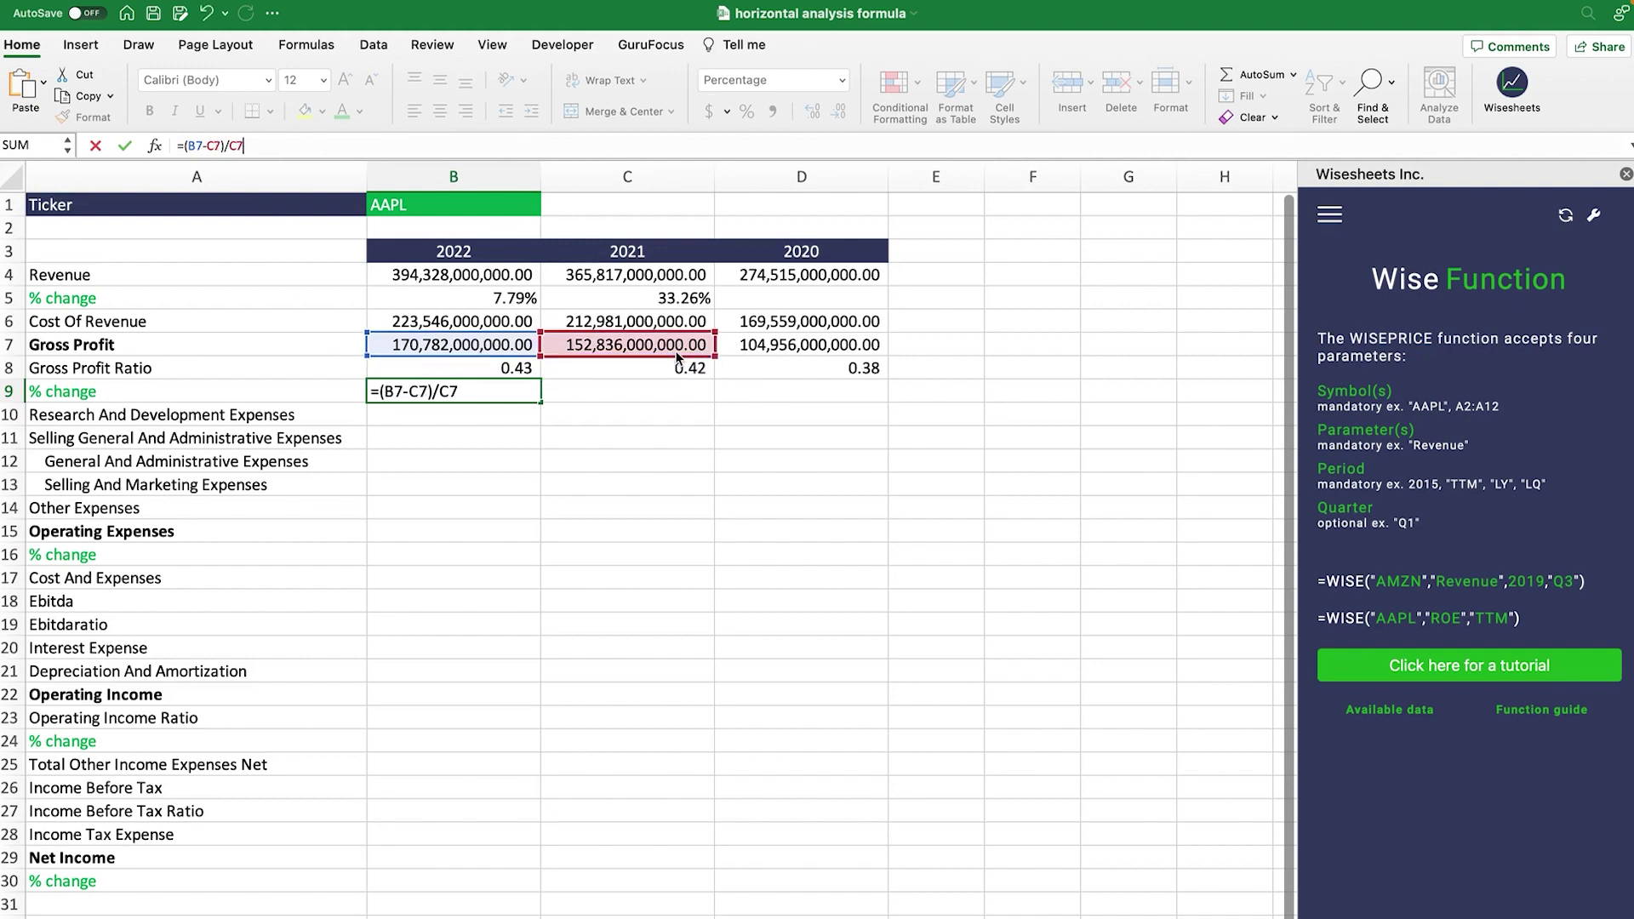
{"action": "key", "text": "Return"}
{"action": "left_click", "coordinate": [519, 391]}
{"action": "left_click", "coordinate": [189, 146]}
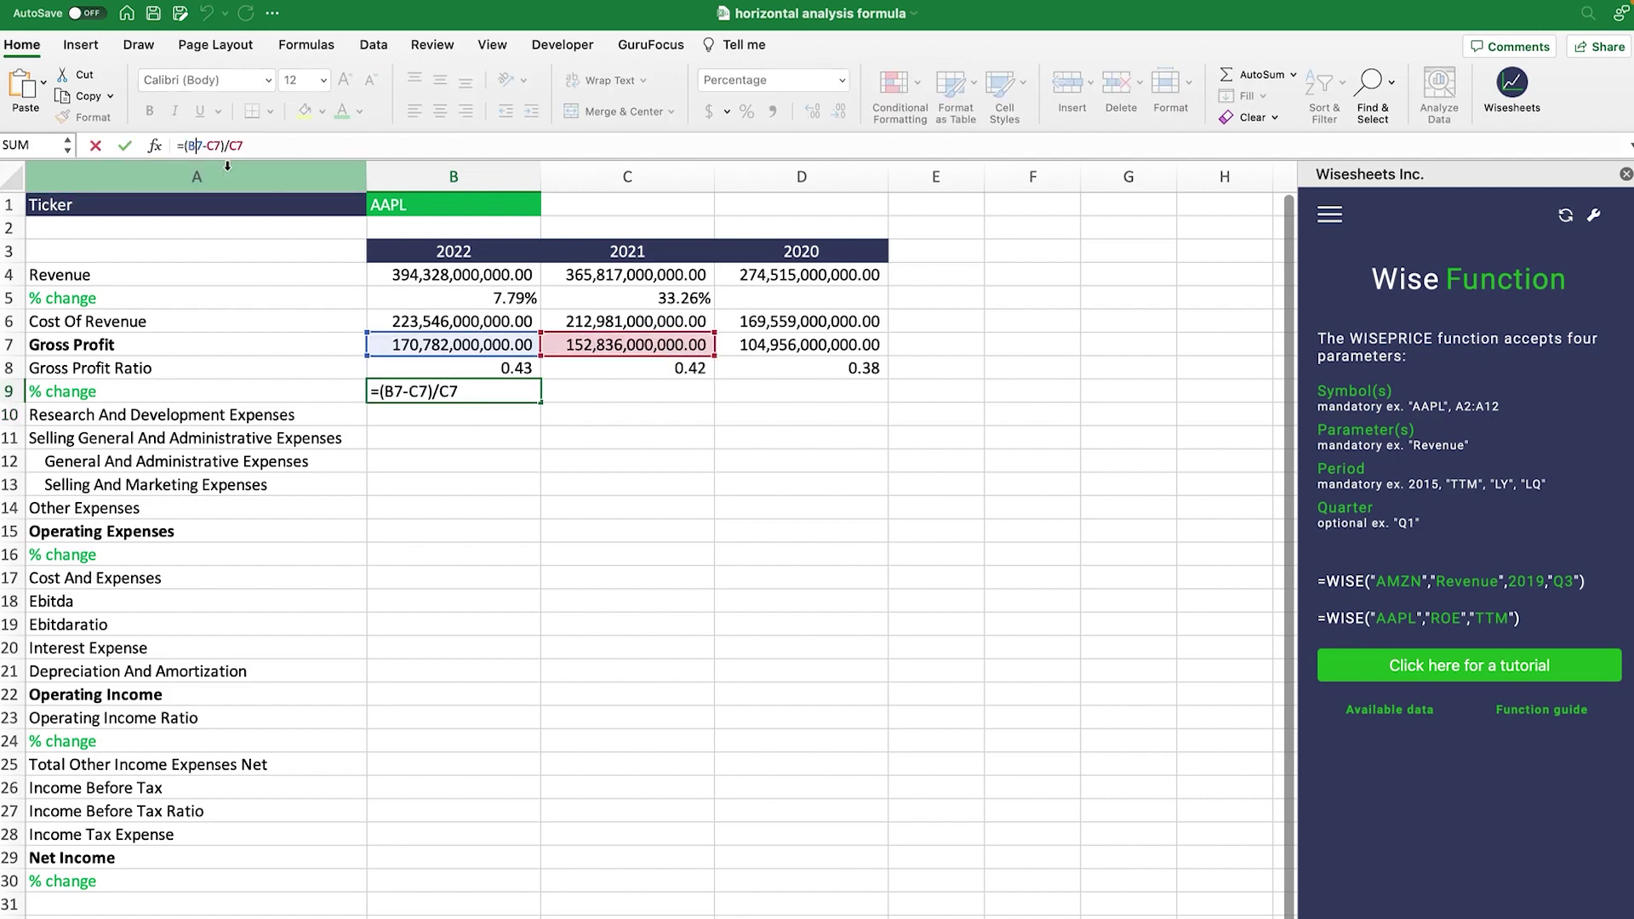
{"action": "key", "text": "Return"}
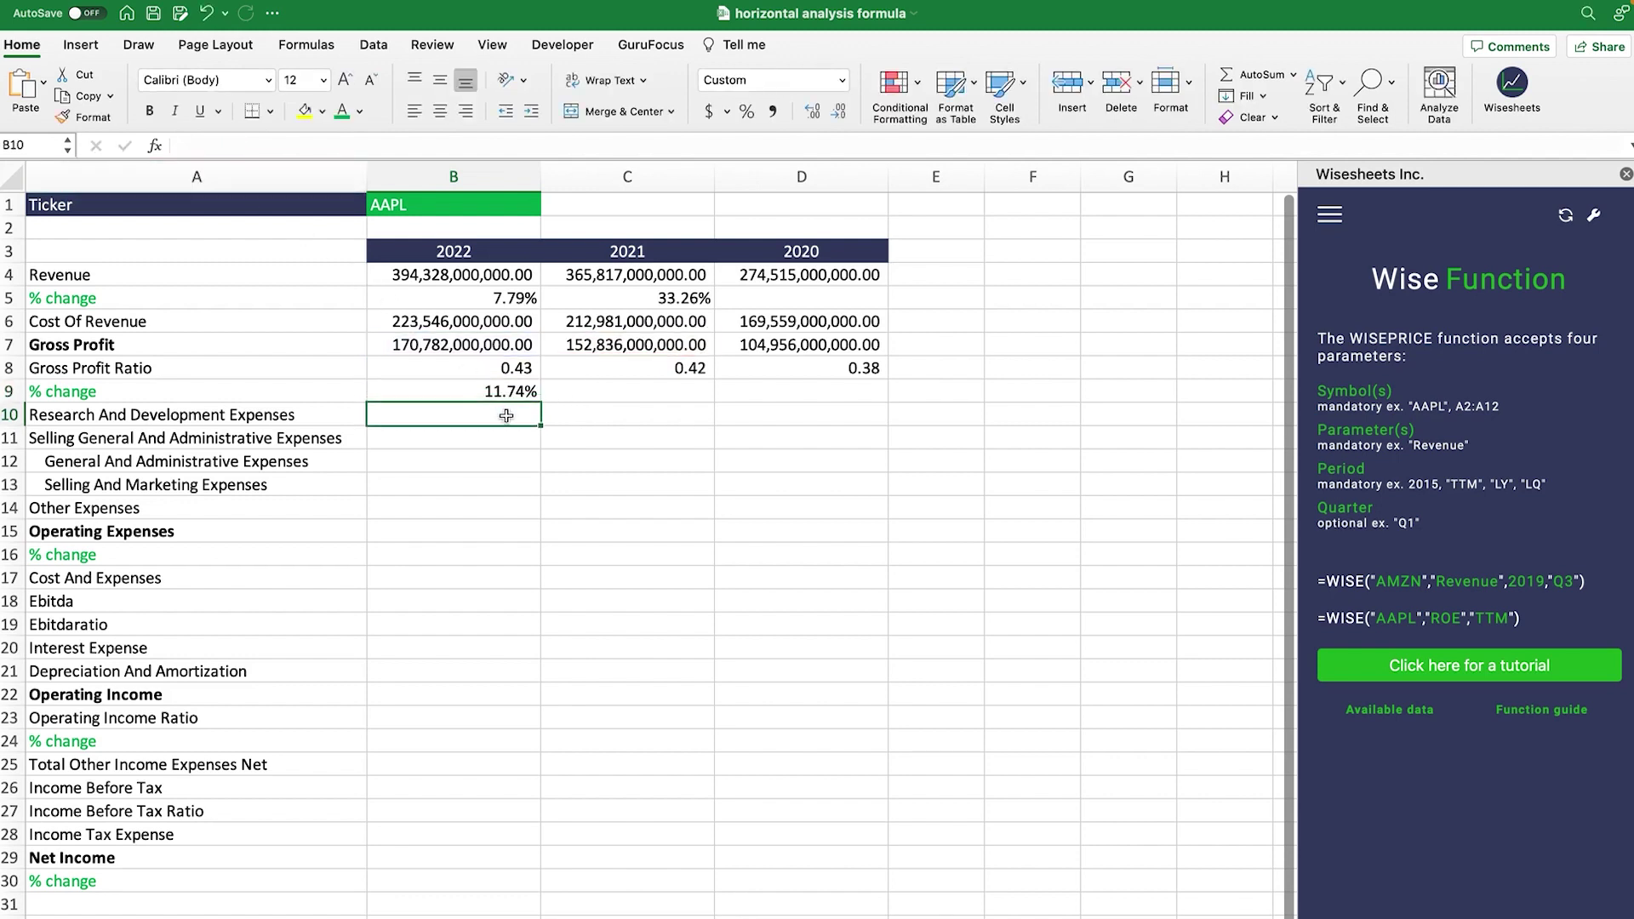
{"action": "left_click", "coordinate": [511, 391]}
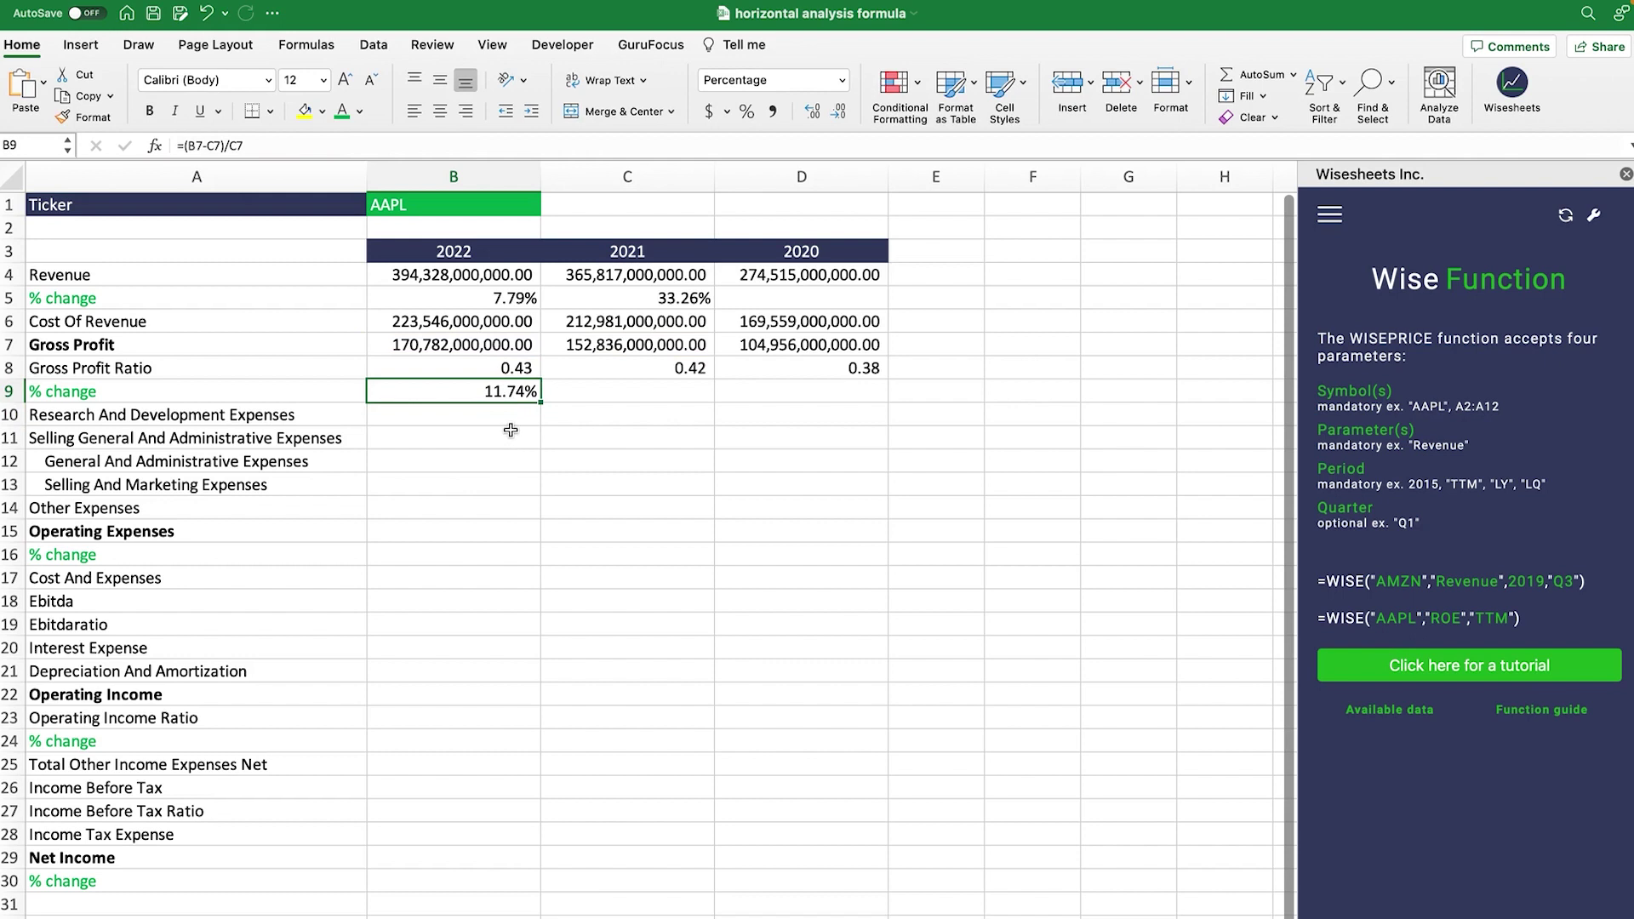
Step: Replace the gross profit % change formula in B9 with =B8-C8 and format it as a percentage with more decimals
{"action": "key", "text": "Delete"}
{"action": "type", "text": "="}
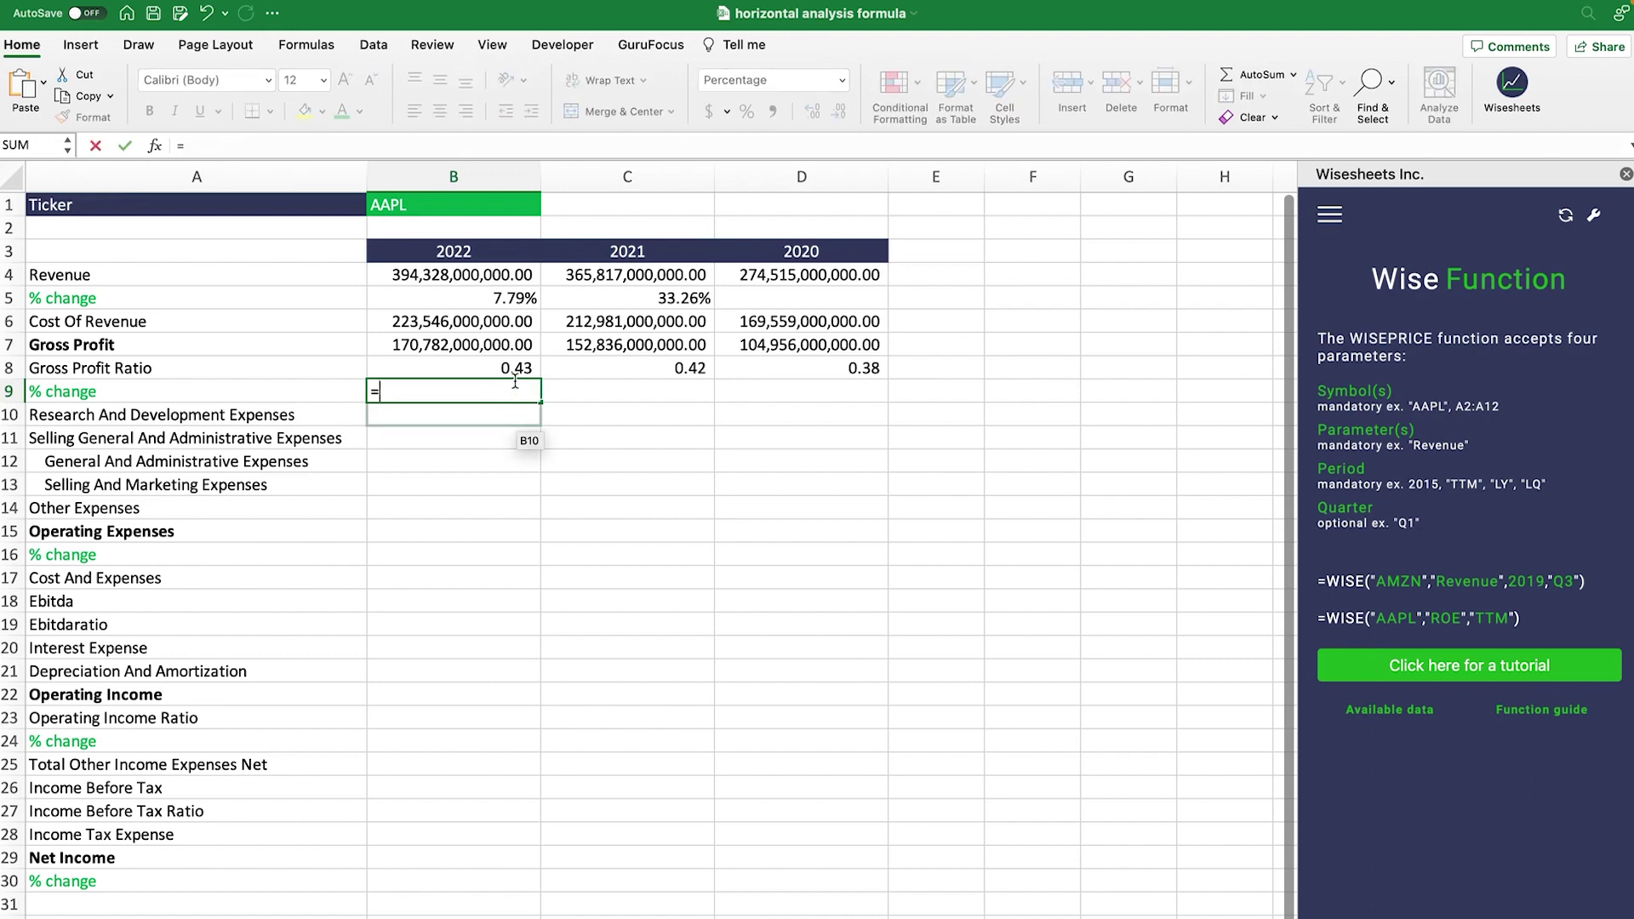
{"action": "left_click", "coordinate": [516, 368]}
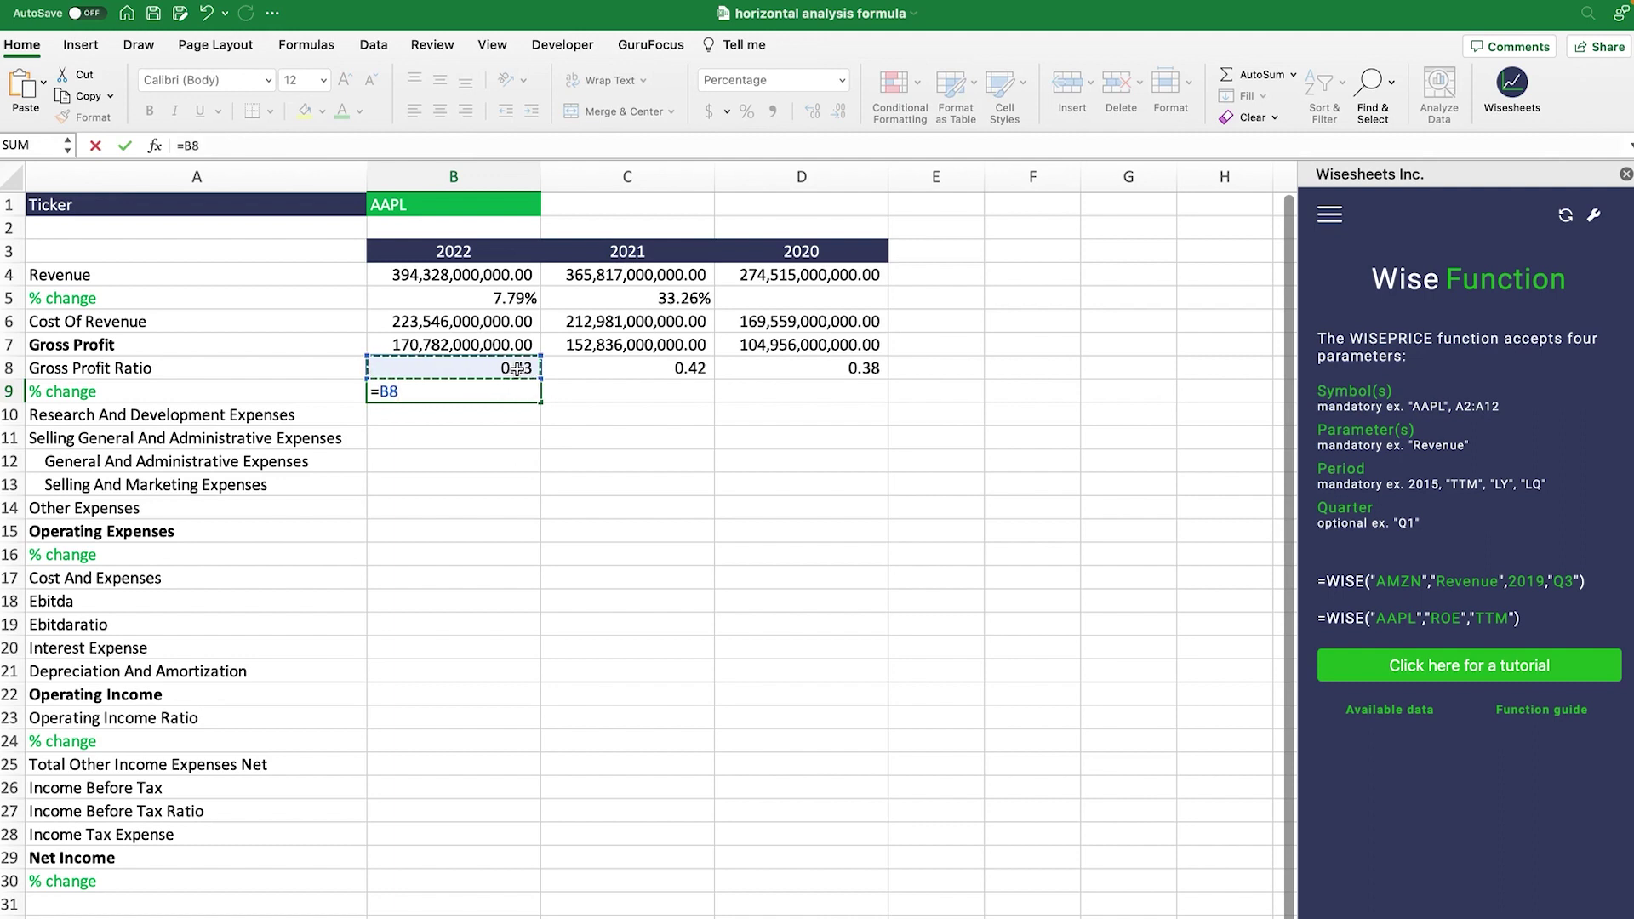
{"action": "type", "text": "-"}
{"action": "left_click", "coordinate": [624, 370]}
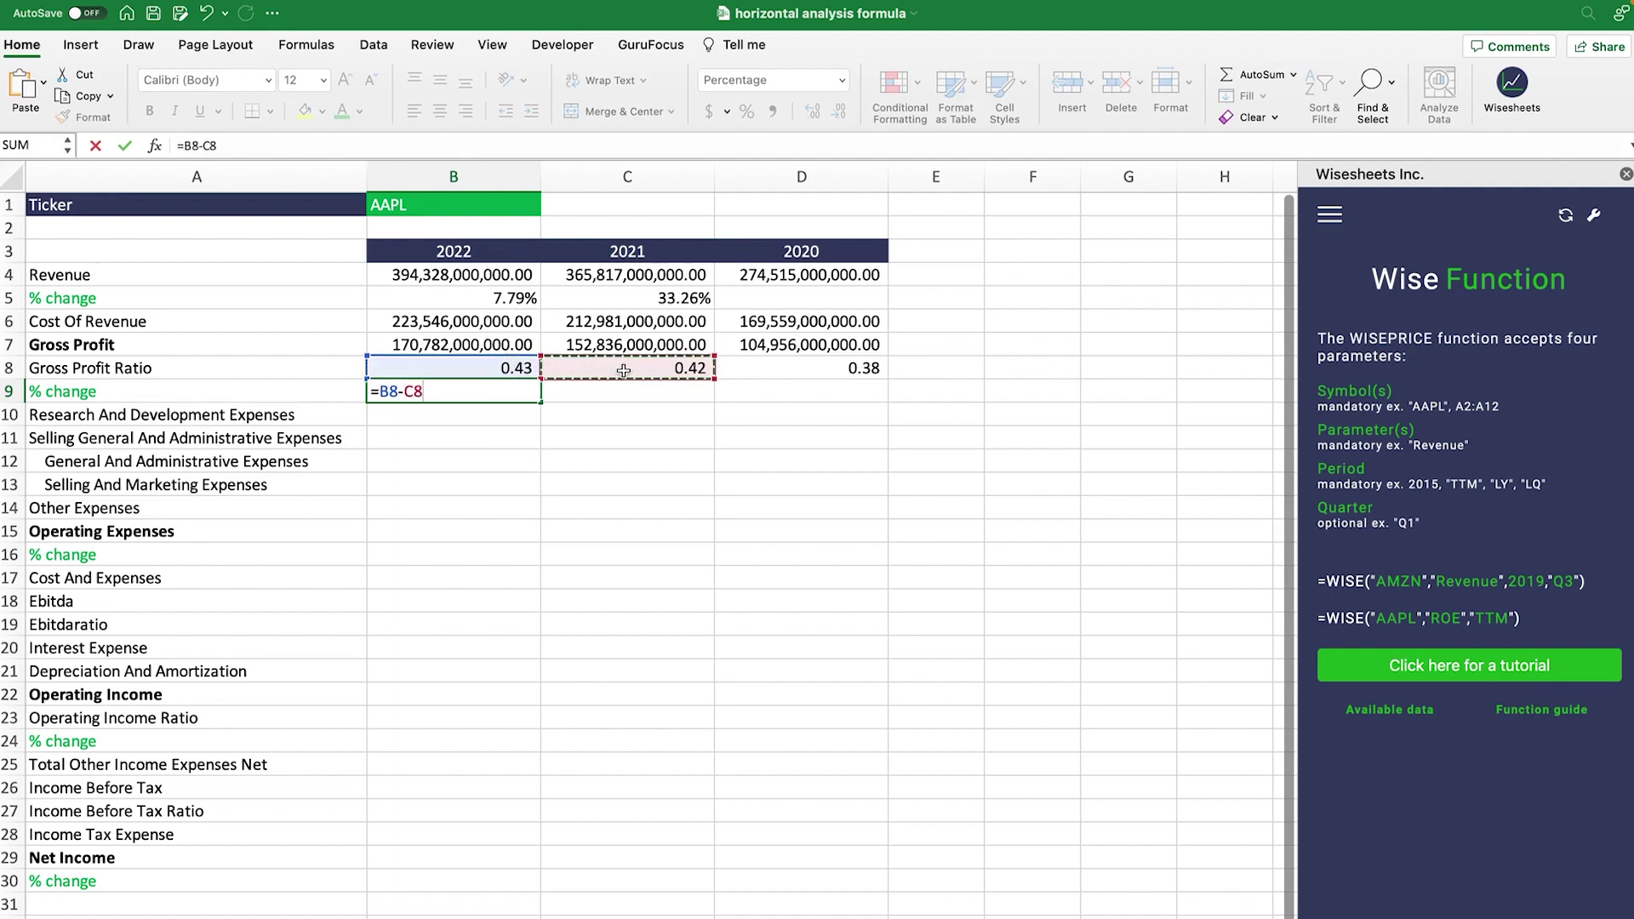
{"action": "key", "text": "Return"}
{"action": "key", "text": "Up"}
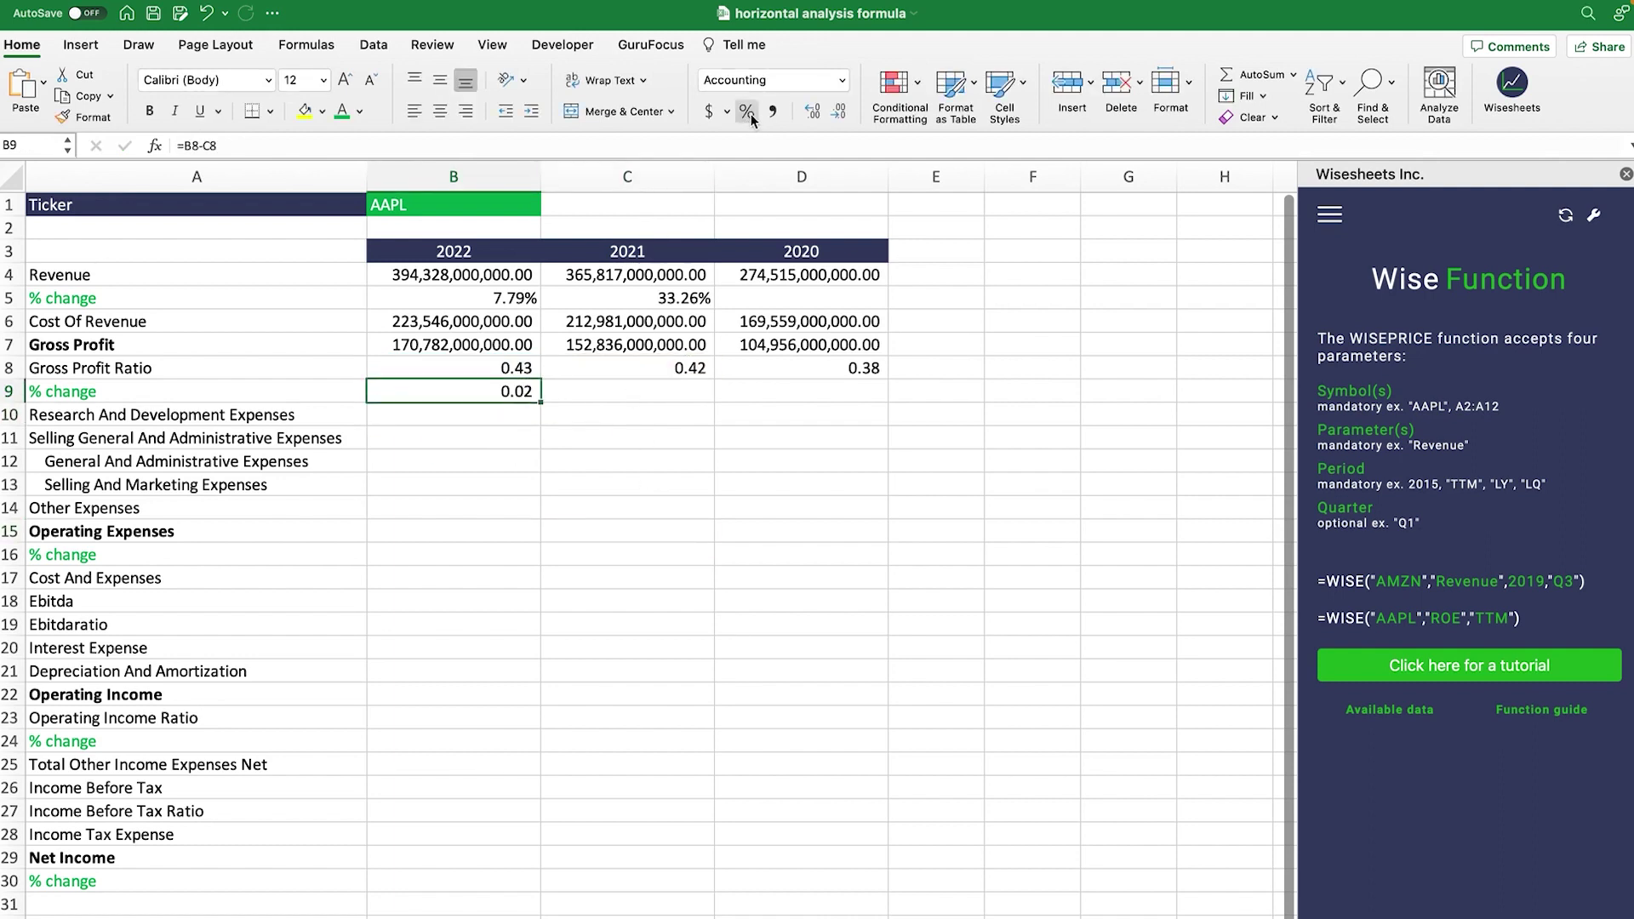
{"action": "left_click", "coordinate": [750, 113]}
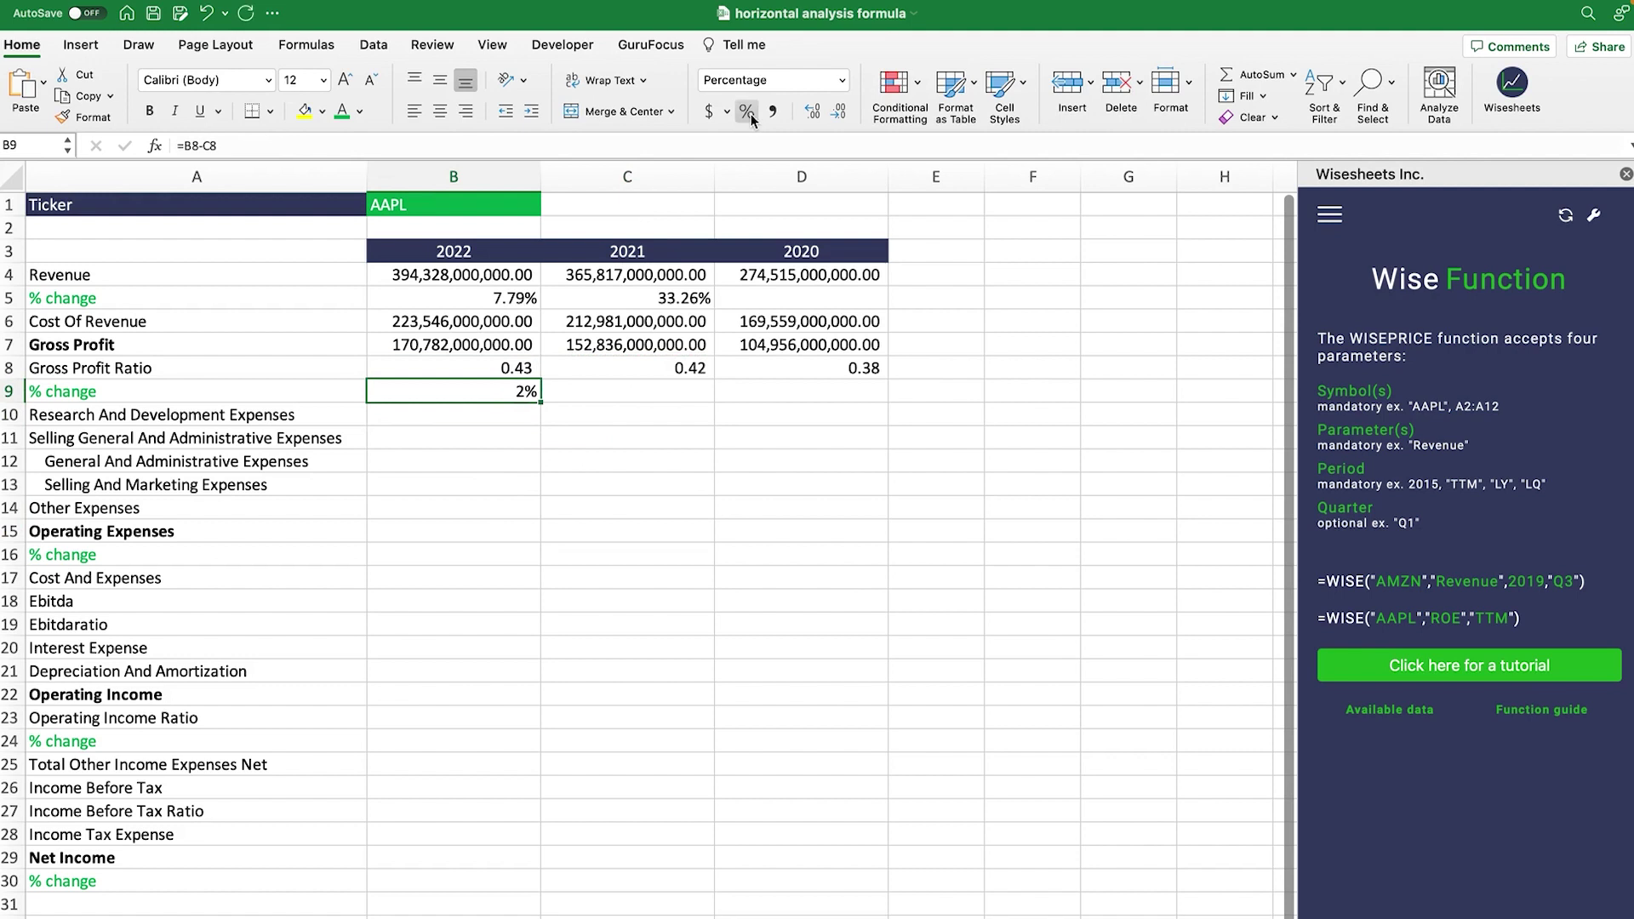
{"action": "left_click", "coordinate": [816, 114]}
{"action": "left_click_drag", "start_coordinate": [149, 414], "coordinate": [167, 540]}
{"action": "left_click_drag", "start_coordinate": [170, 601], "coordinate": [214, 865]}
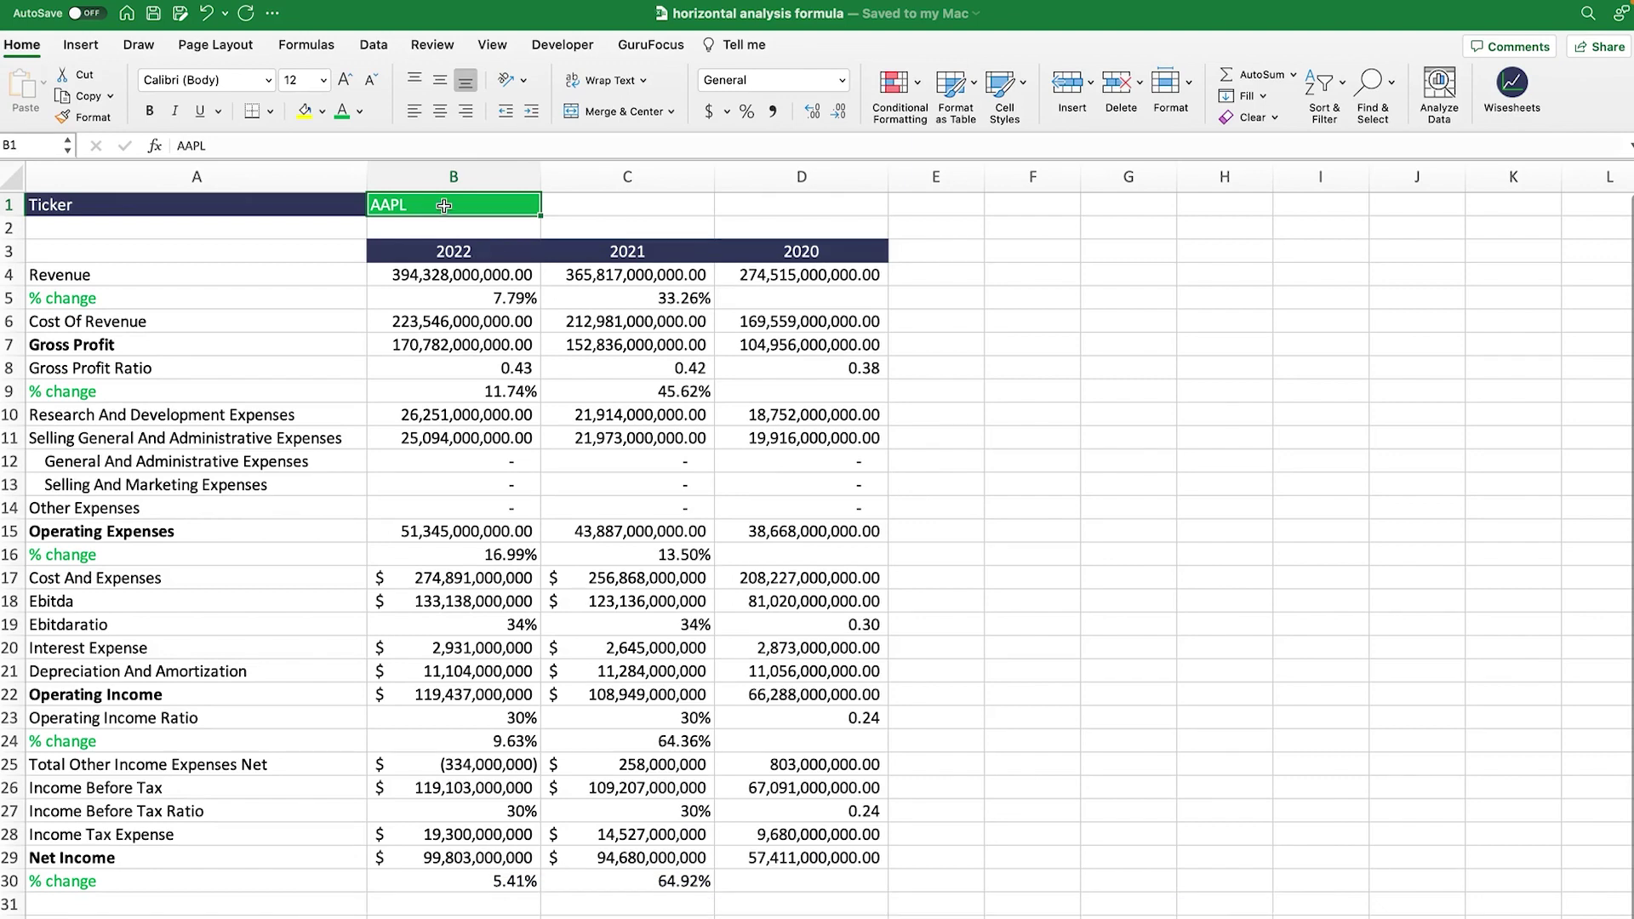
Step: Change the ticker in B1 to MSFT and check the revenue % change formula in B5
{"action": "key", "text": "Delete"}
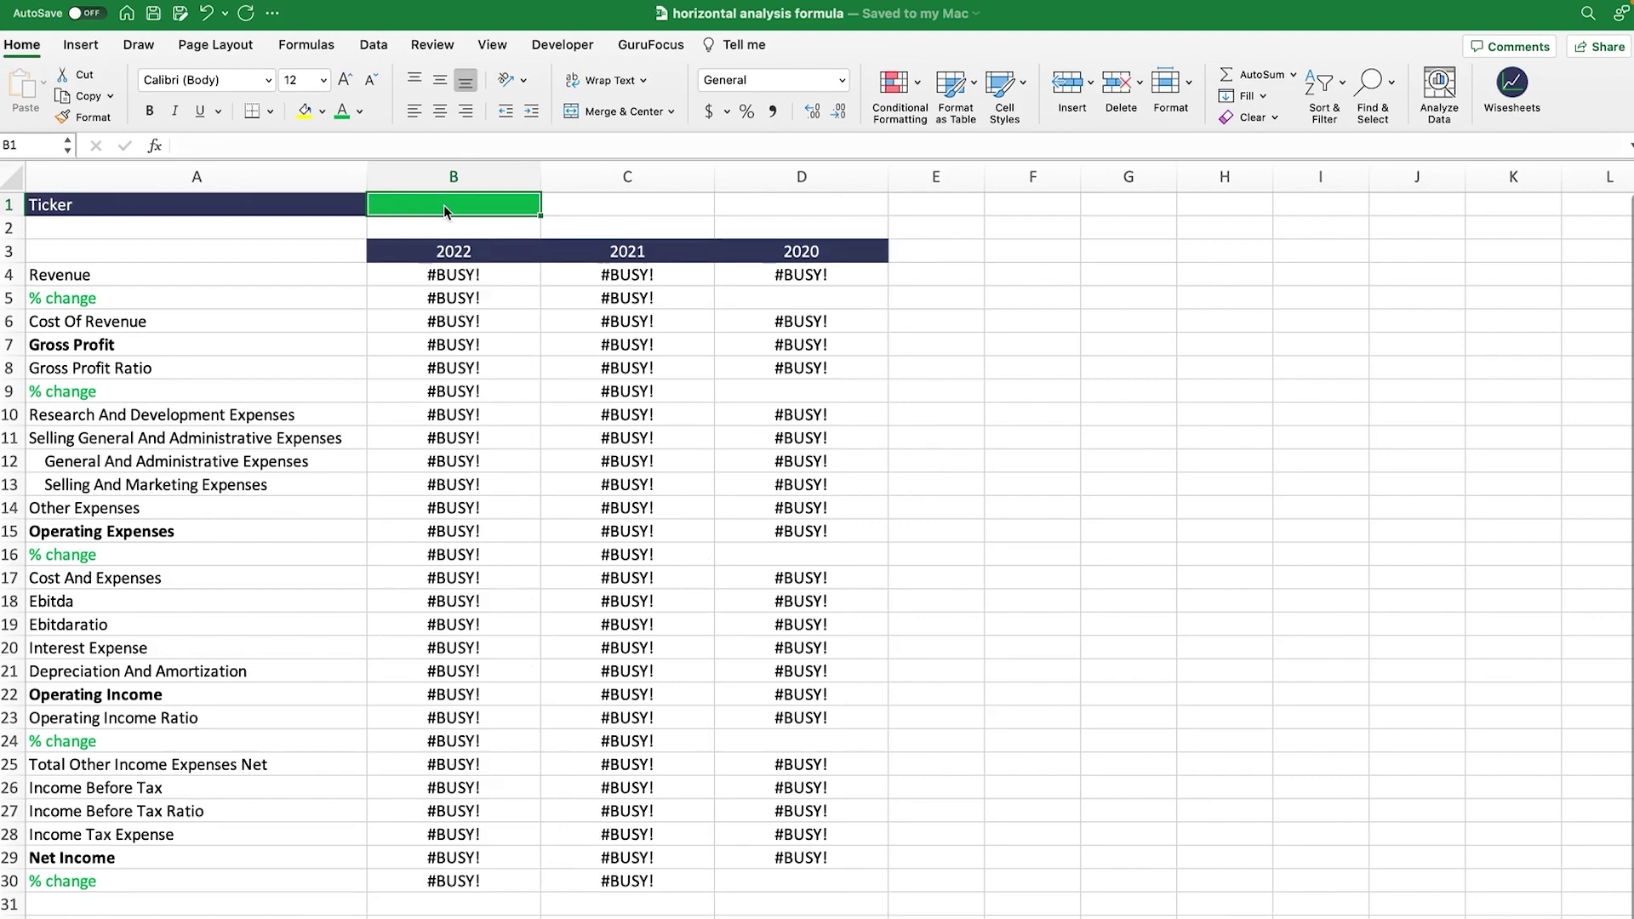
{"action": "type", "text": "MSFT"}
{"action": "key", "text": "Return"}
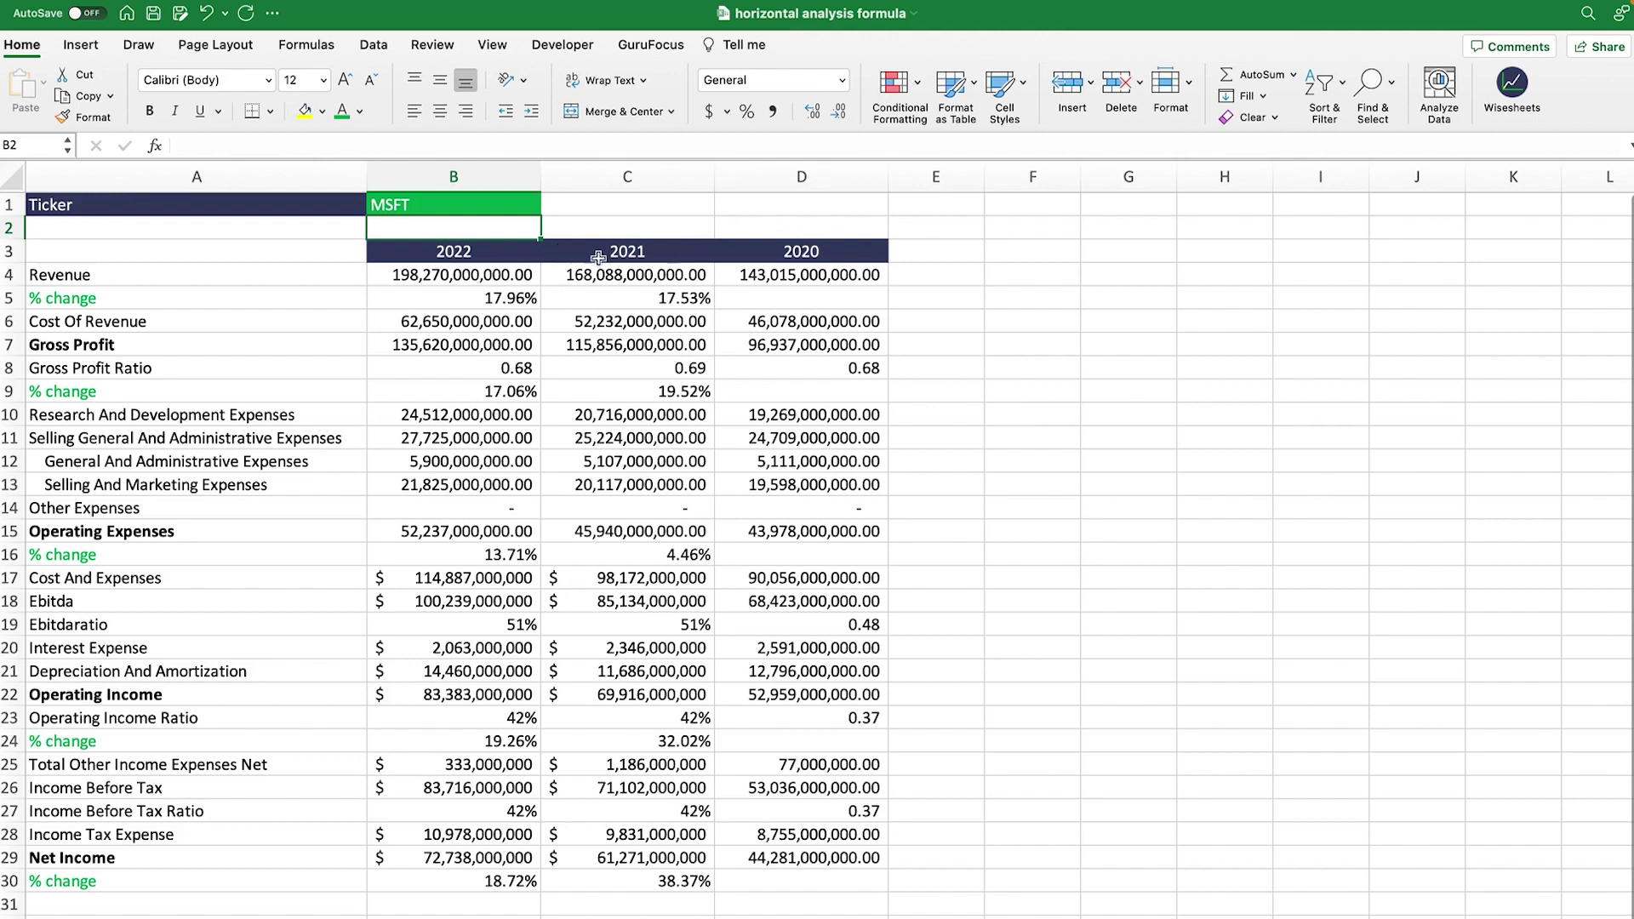
{"action": "left_click", "coordinate": [439, 300]}
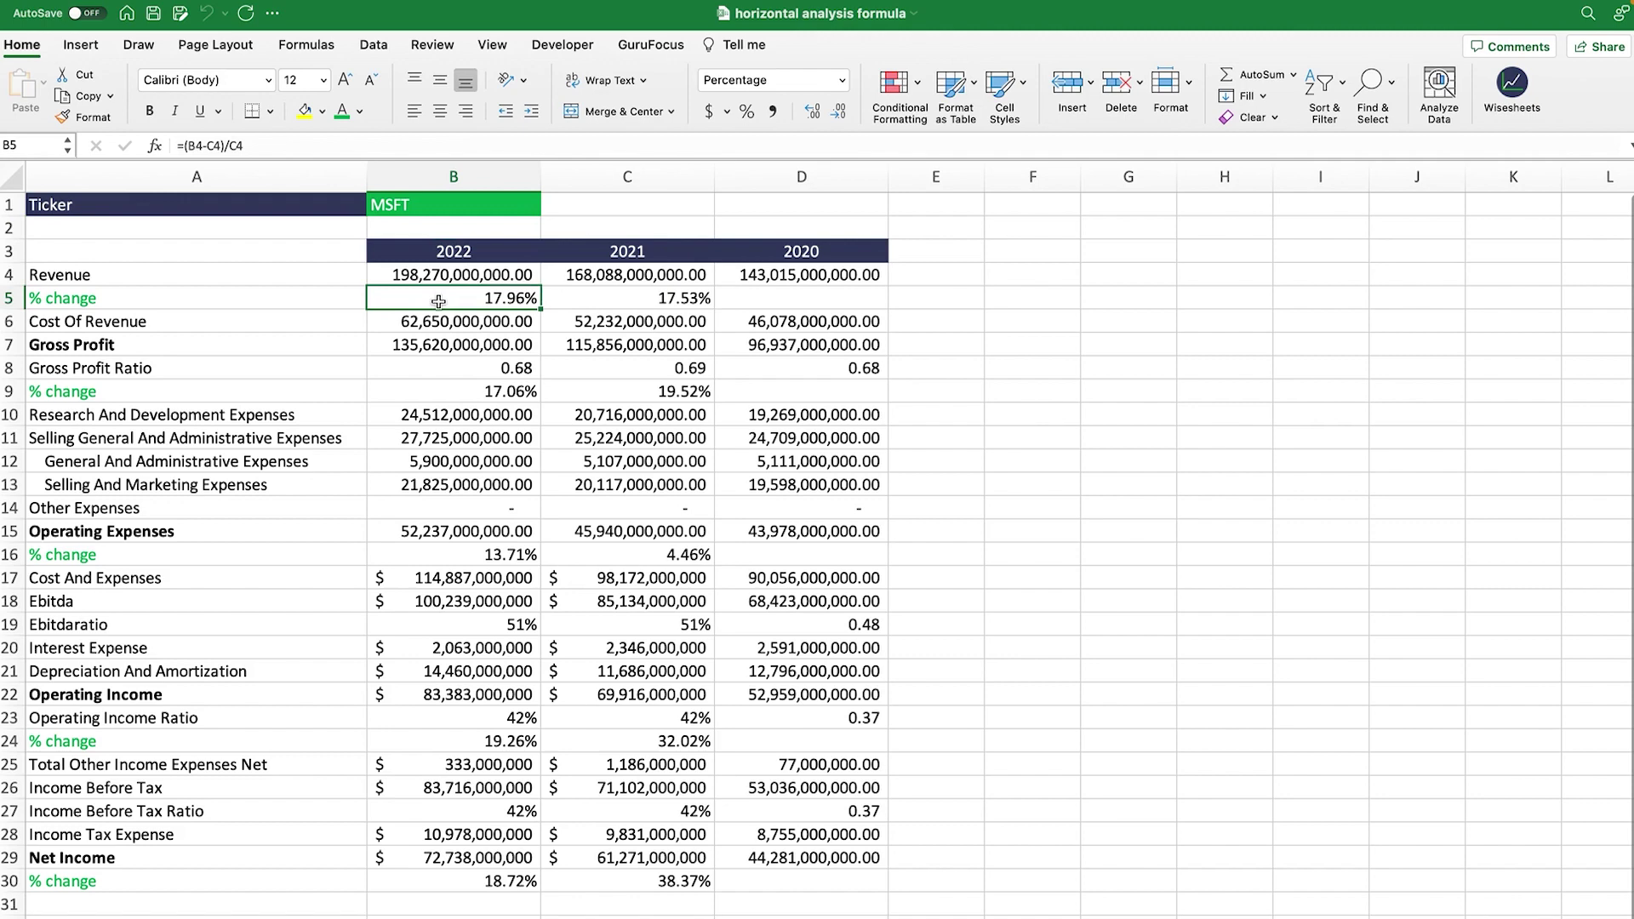
Step: Copy the MSFT income statement in A3:D30 and paste it as static values starting at G3
{"action": "left_click_drag", "start_coordinate": [85, 252], "coordinate": [832, 883]}
{"action": "key", "text": "super+c"}
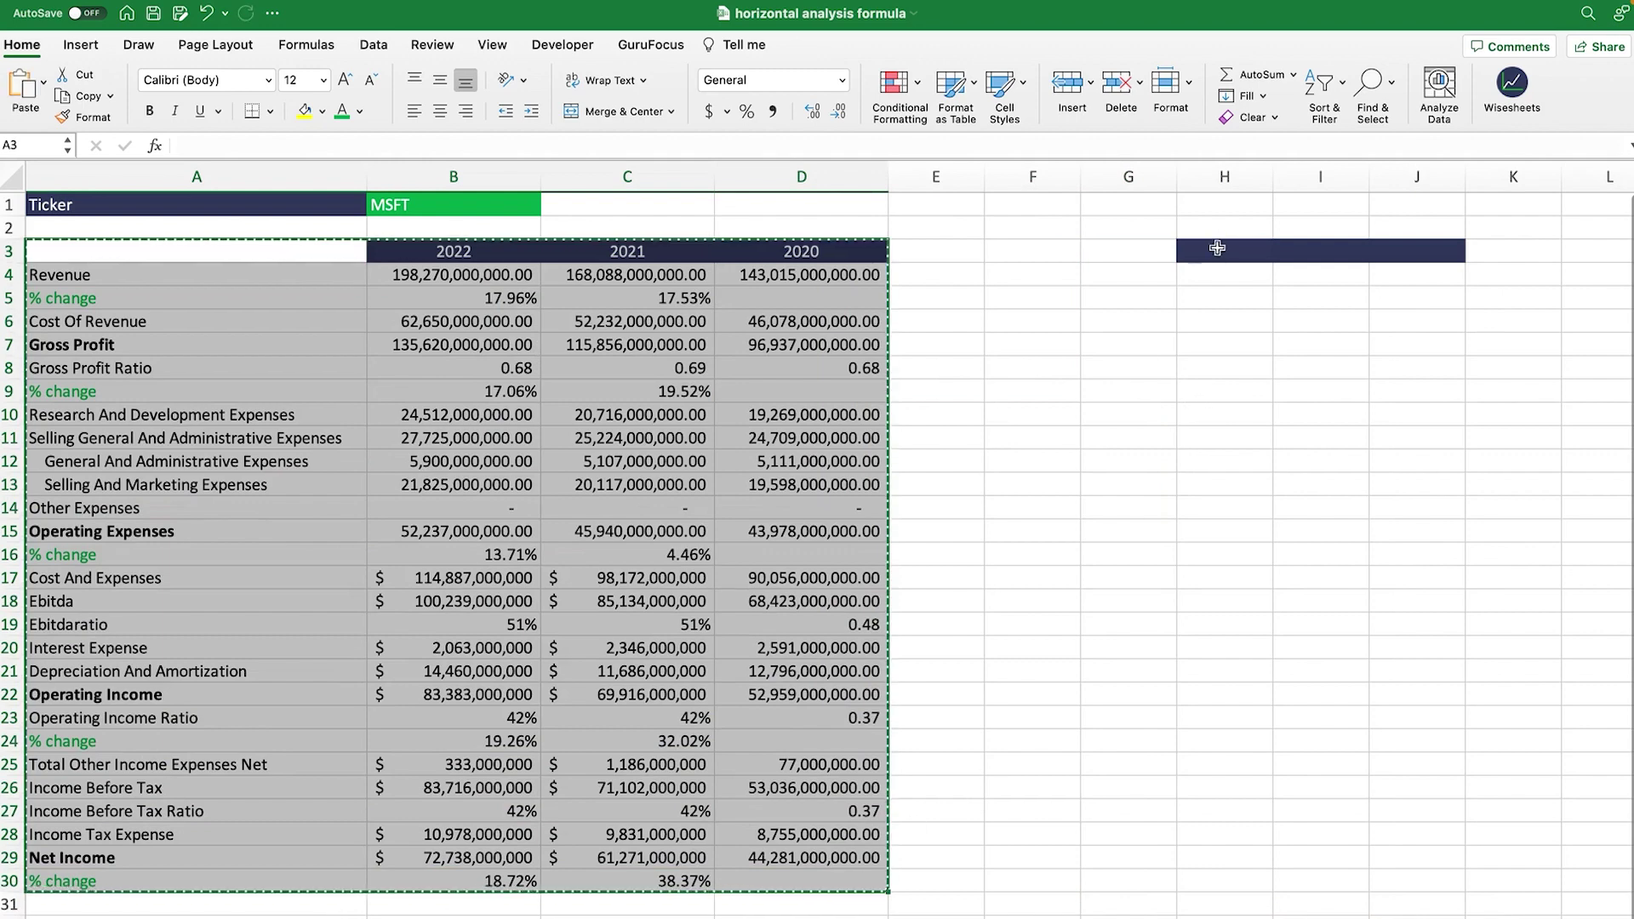
{"action": "left_click", "coordinate": [1120, 256]}
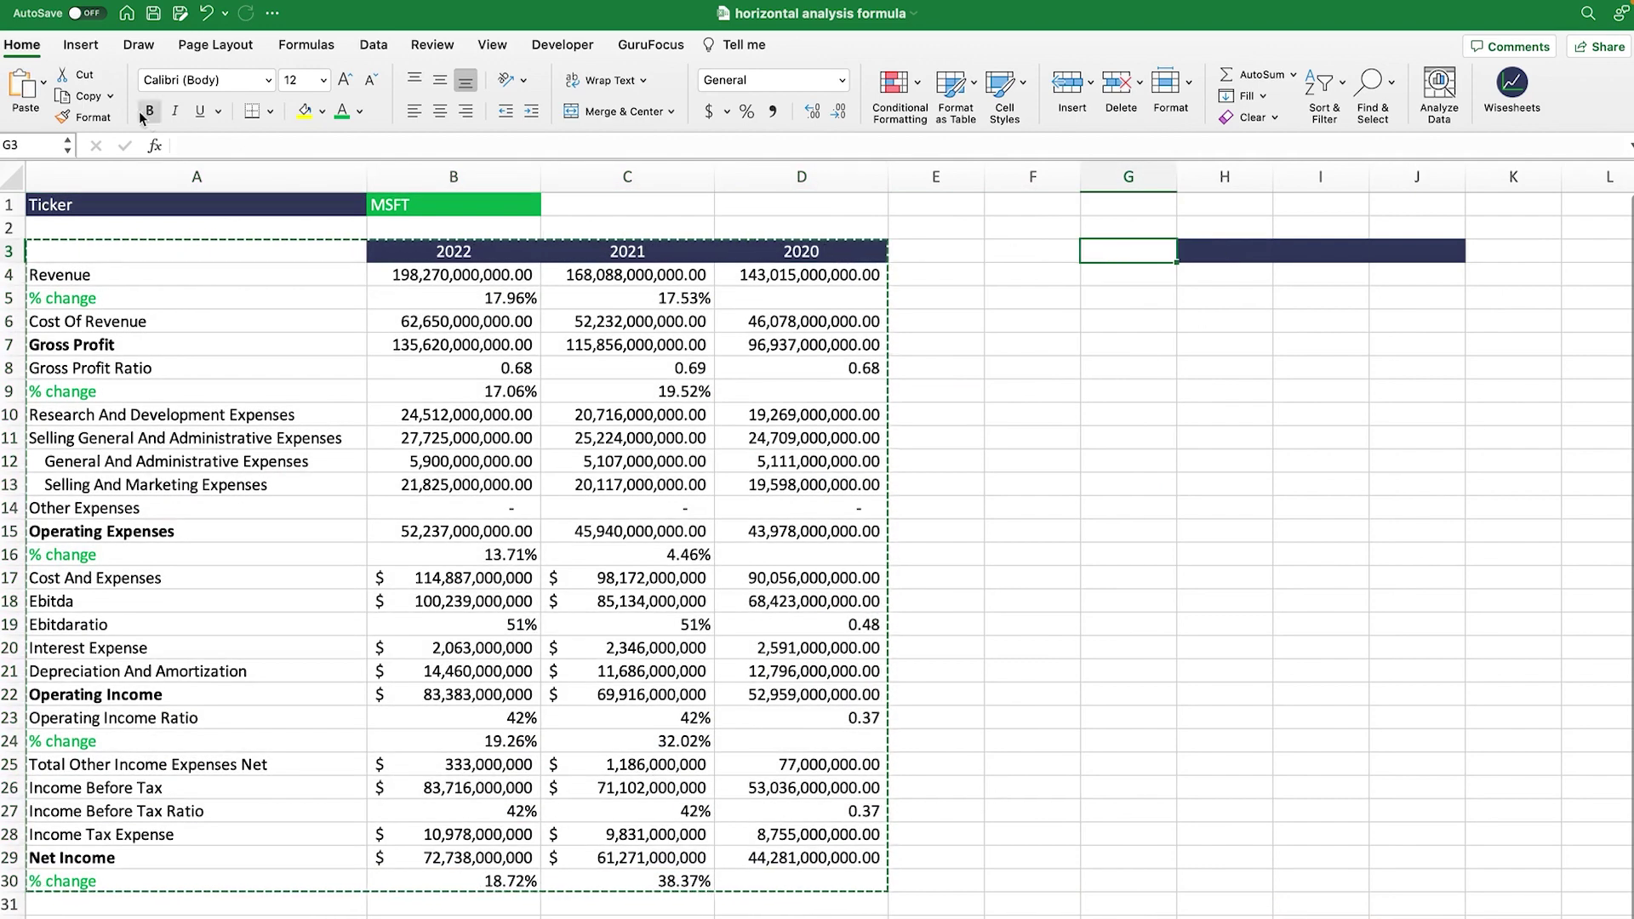
{"action": "left_click", "coordinate": [44, 81]}
{"action": "left_click", "coordinate": [110, 330]}
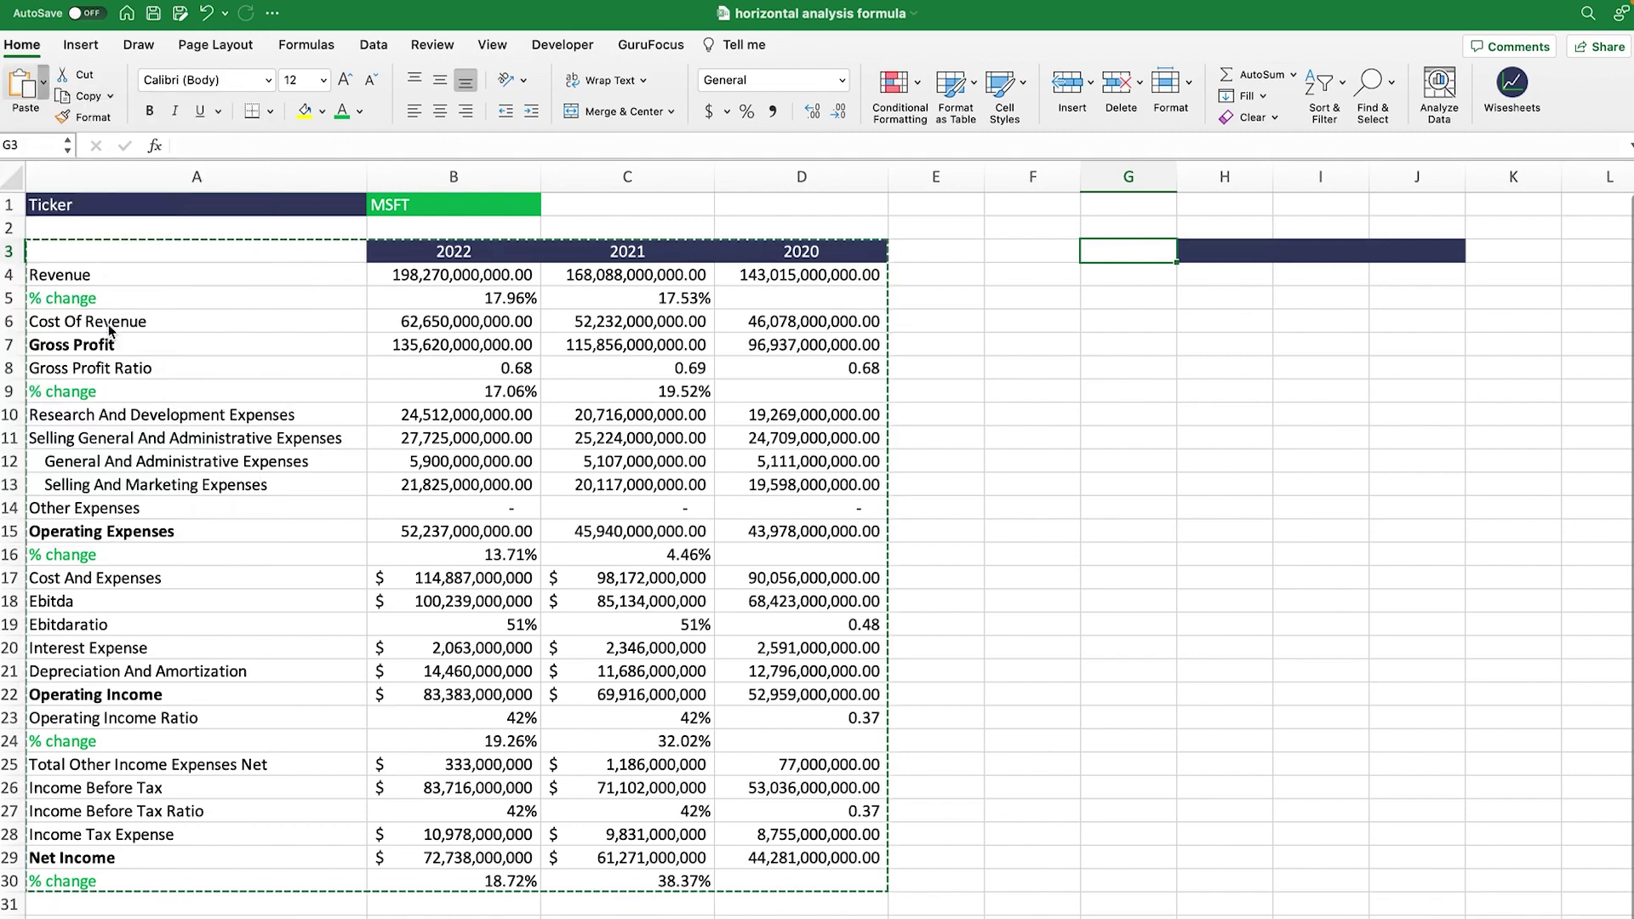
{"action": "left_click", "coordinate": [1524, 413]}
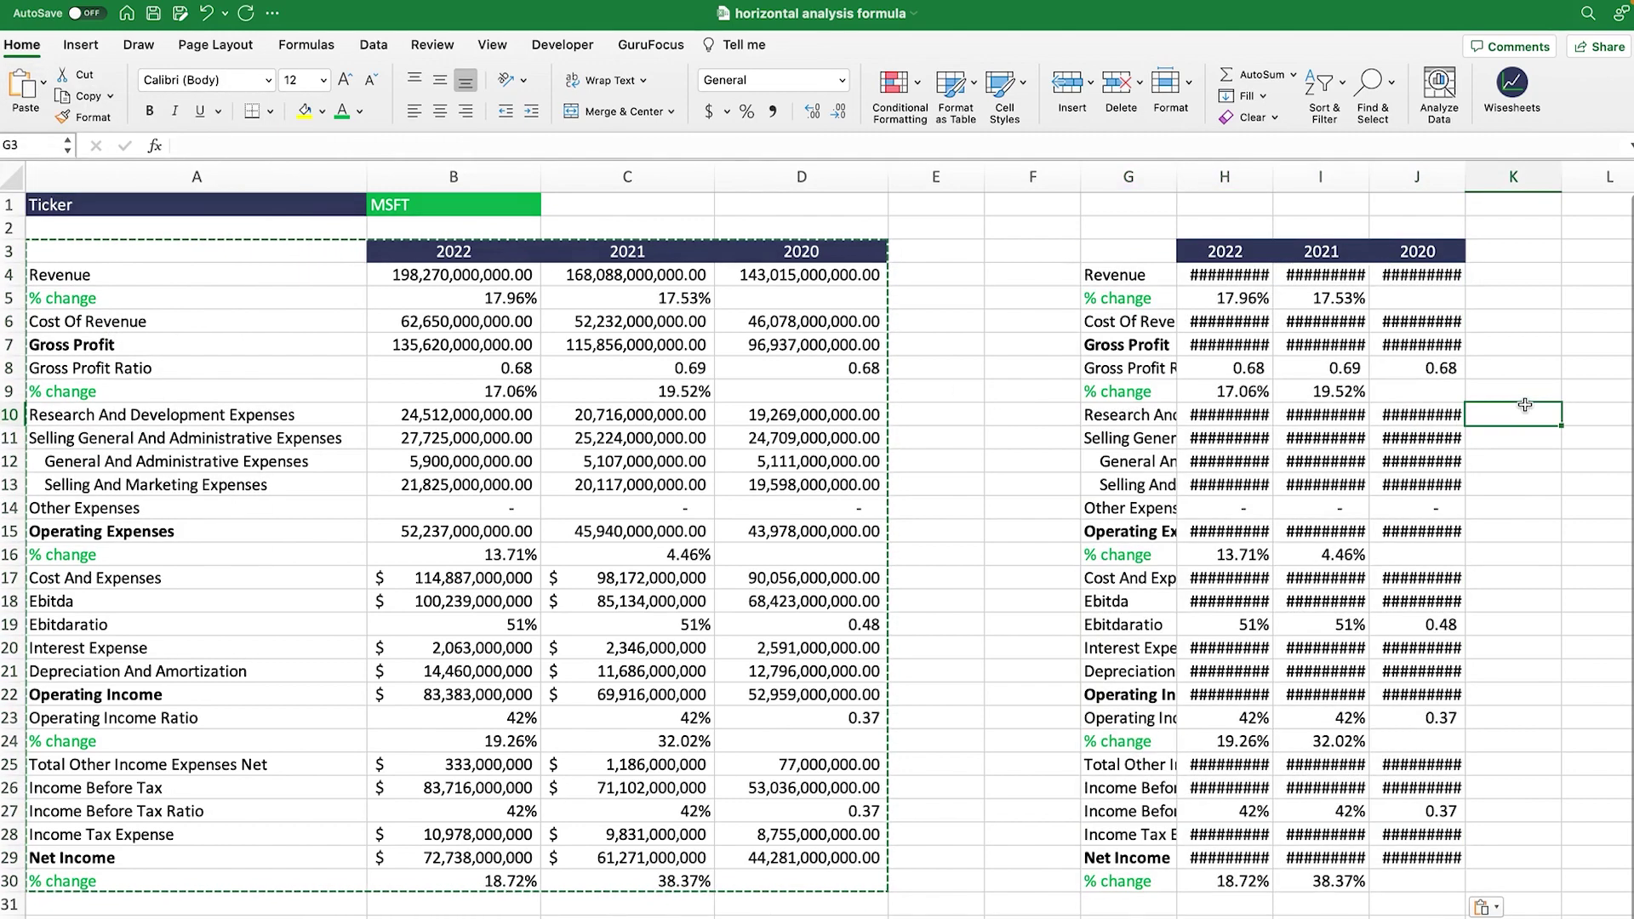
Step: Autofit the widths of columns H to J so the pasted figures fit
{"action": "left_click", "coordinate": [1208, 176]}
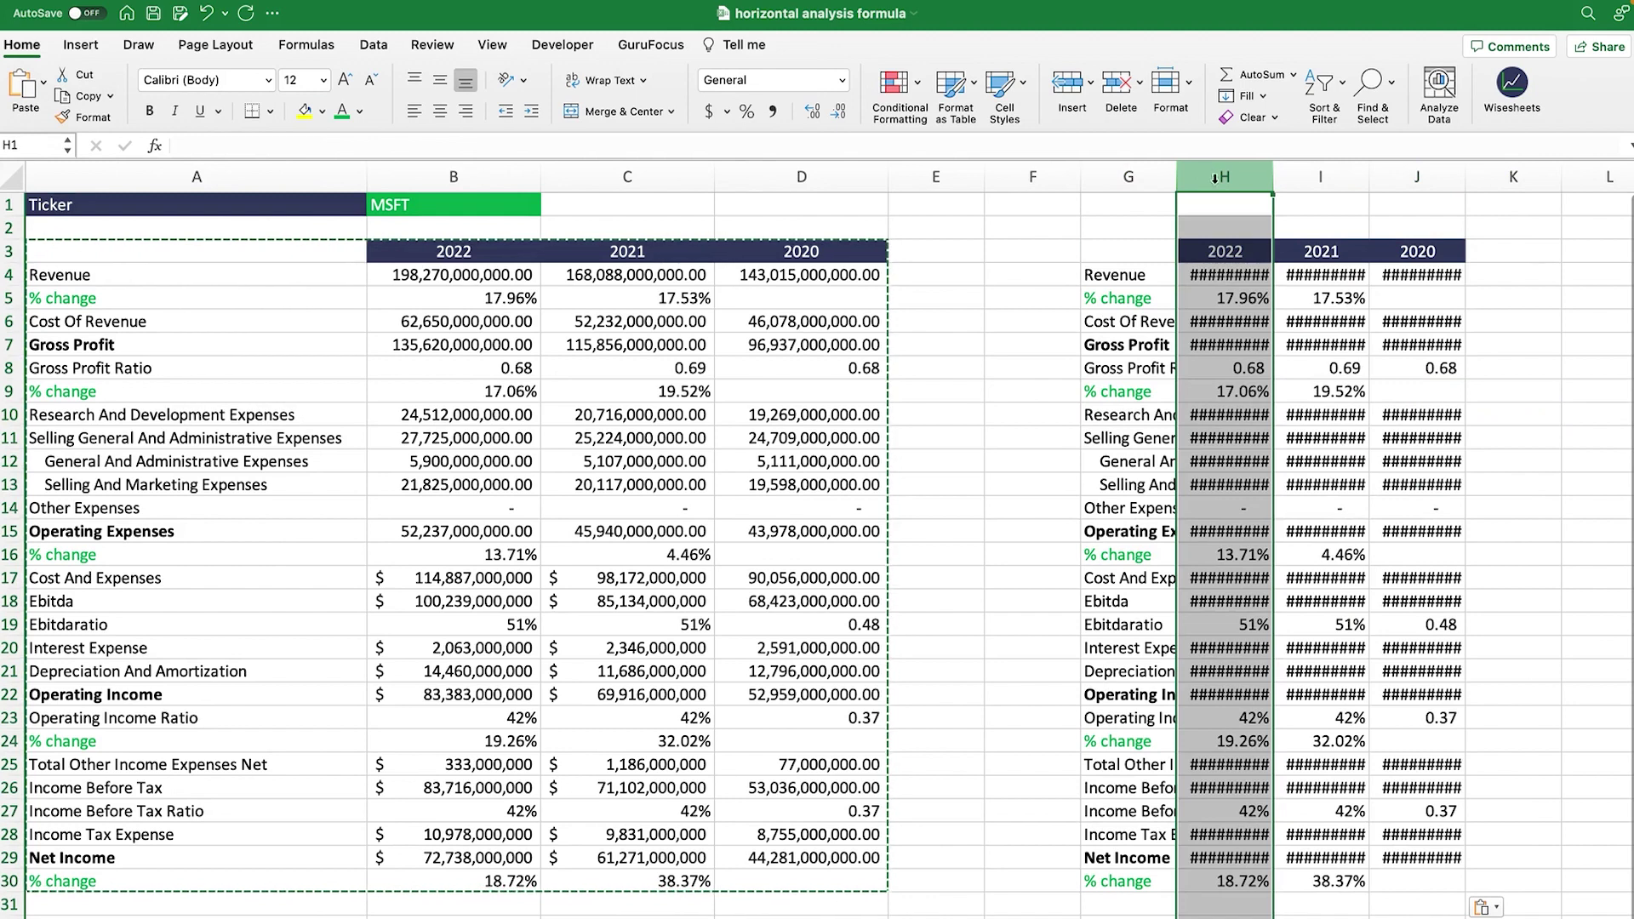
{"action": "left_click", "coordinate": [1457, 177], "text": "shift"}
{"action": "double_click", "coordinate": [1466, 177]}
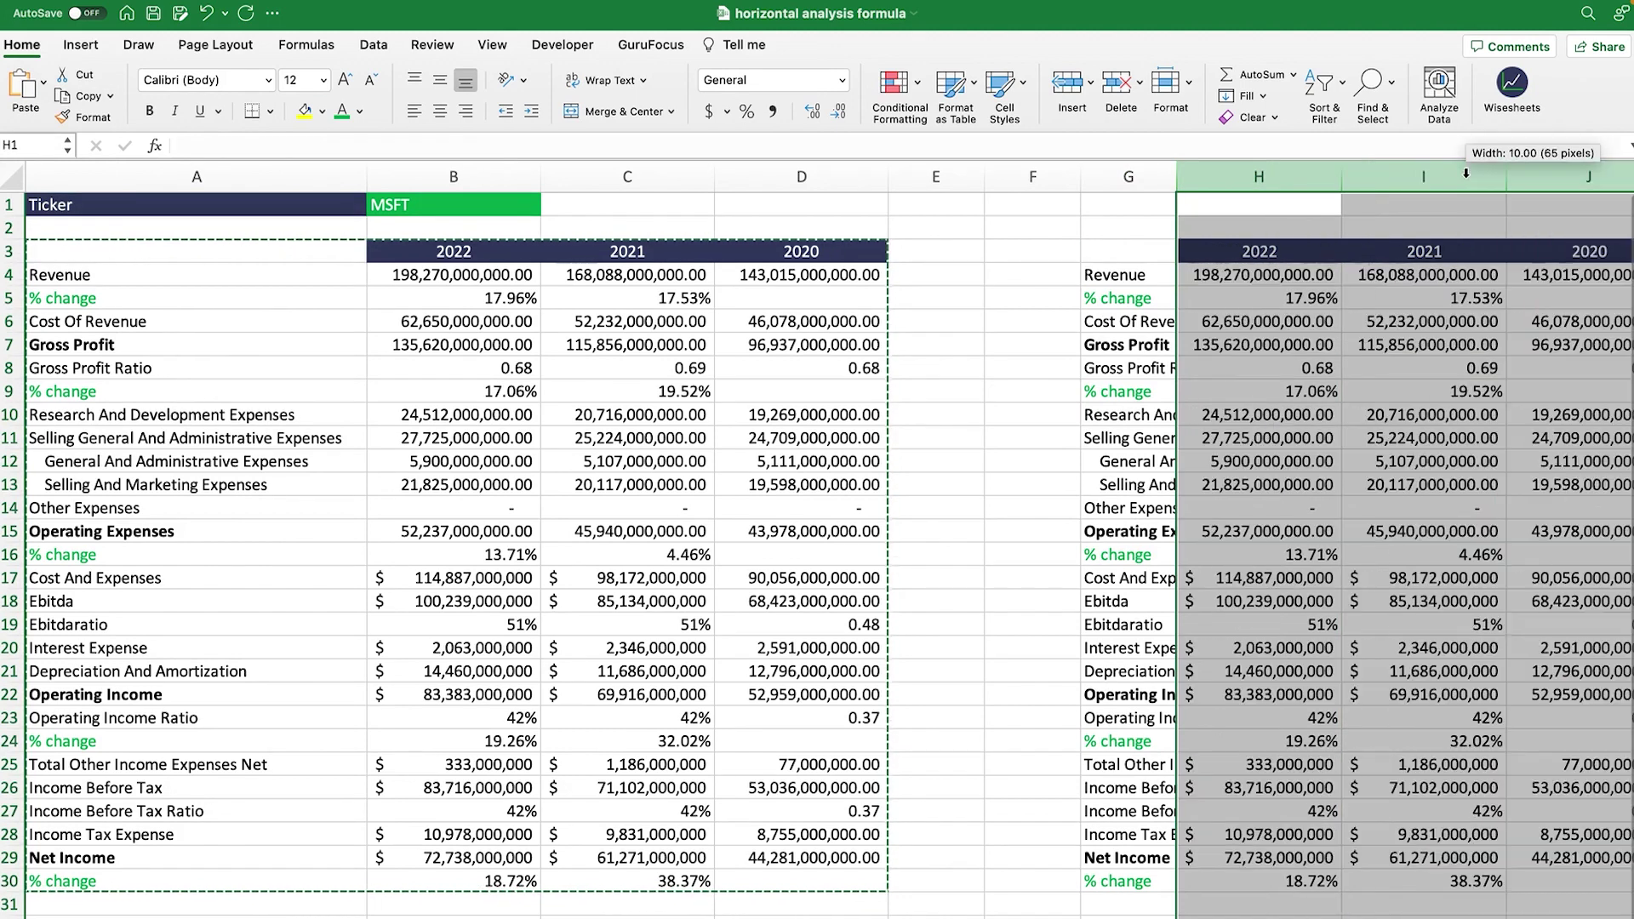
{"action": "left_click", "coordinate": [1425, 321]}
Step: Change the ticker in B1 to AAPL and compare its statement with the static MSFT copy in G3:J30
{"action": "left_click", "coordinate": [432, 202]}
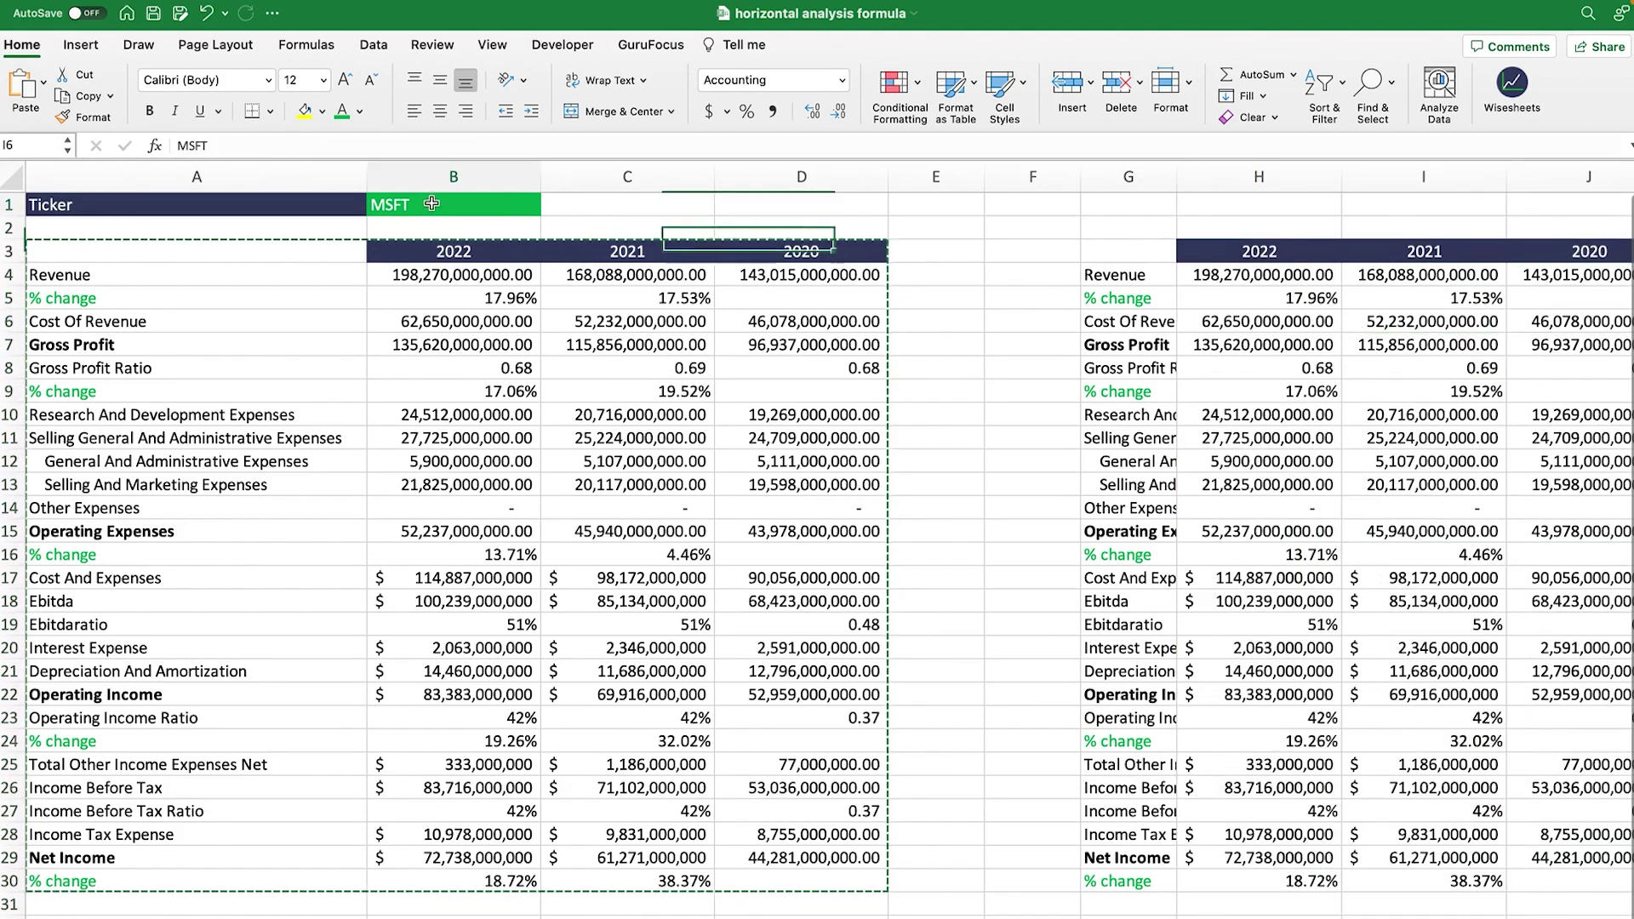
{"action": "type", "text": "AAPL"}
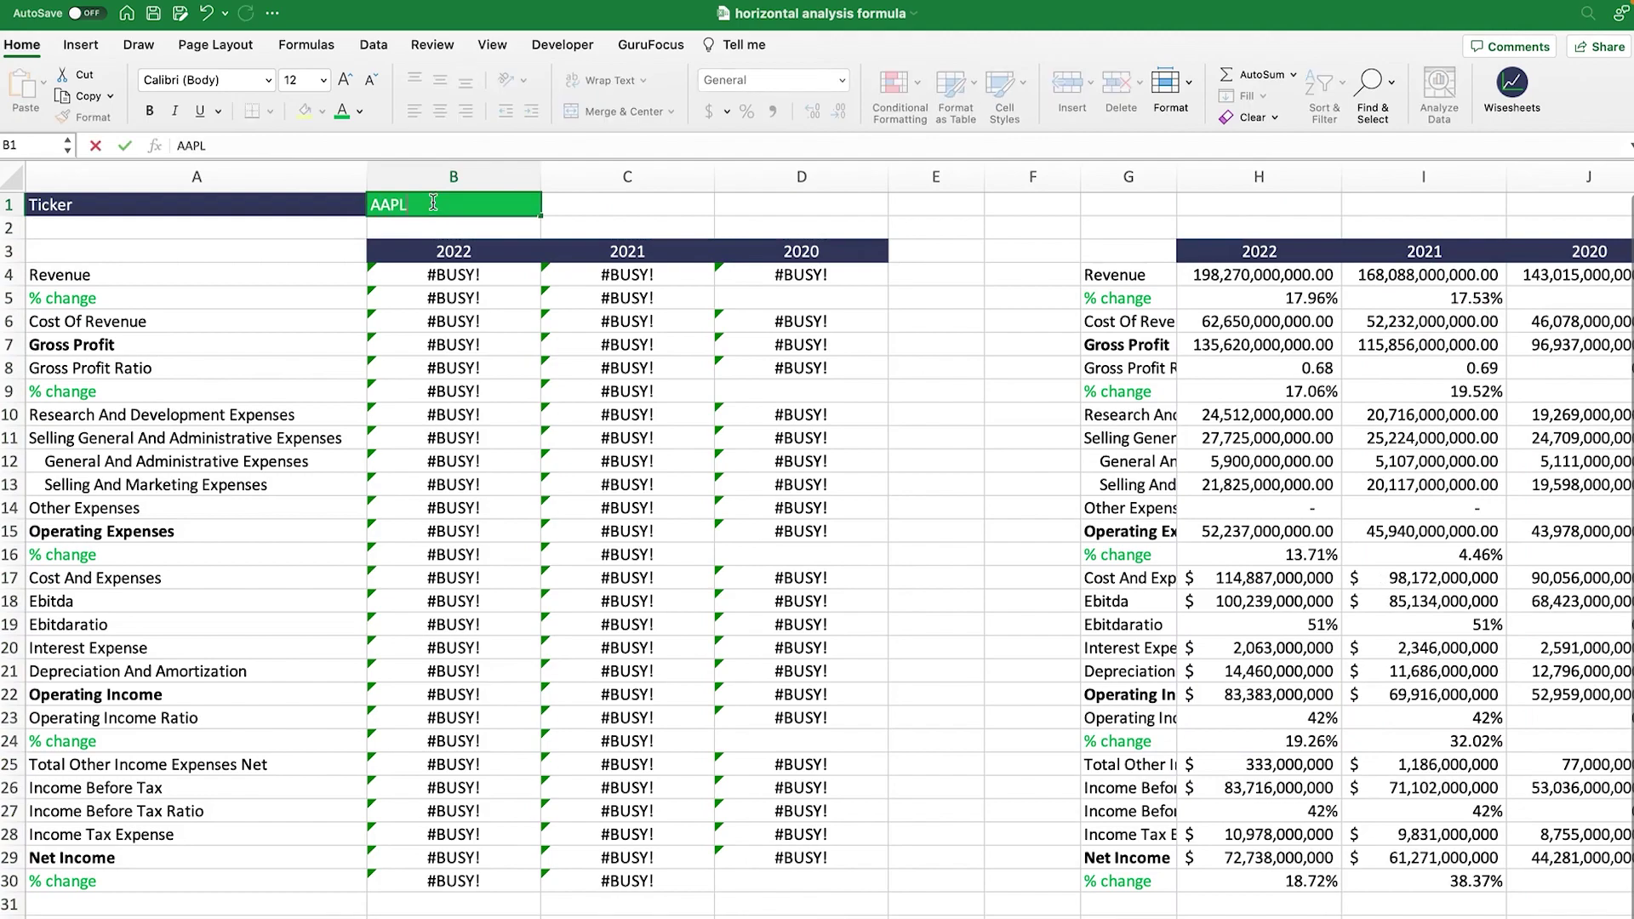
{"action": "key", "text": "Return"}
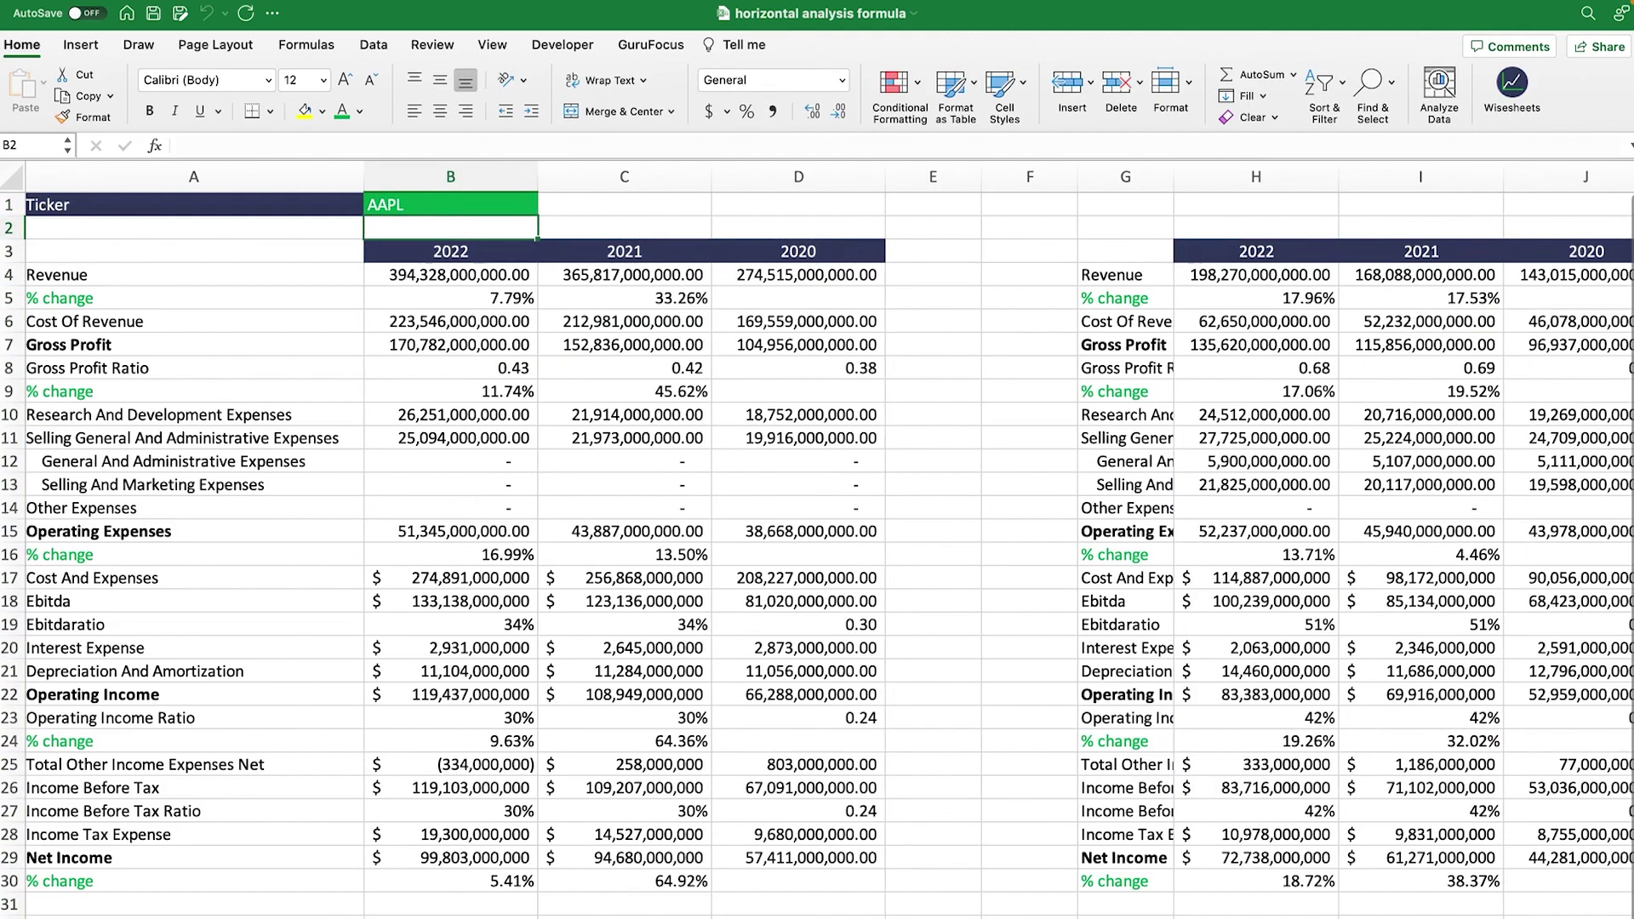
{"action": "scroll", "coordinate": [830, 541], "scroll_direction": "right", "scroll_amount": 3}
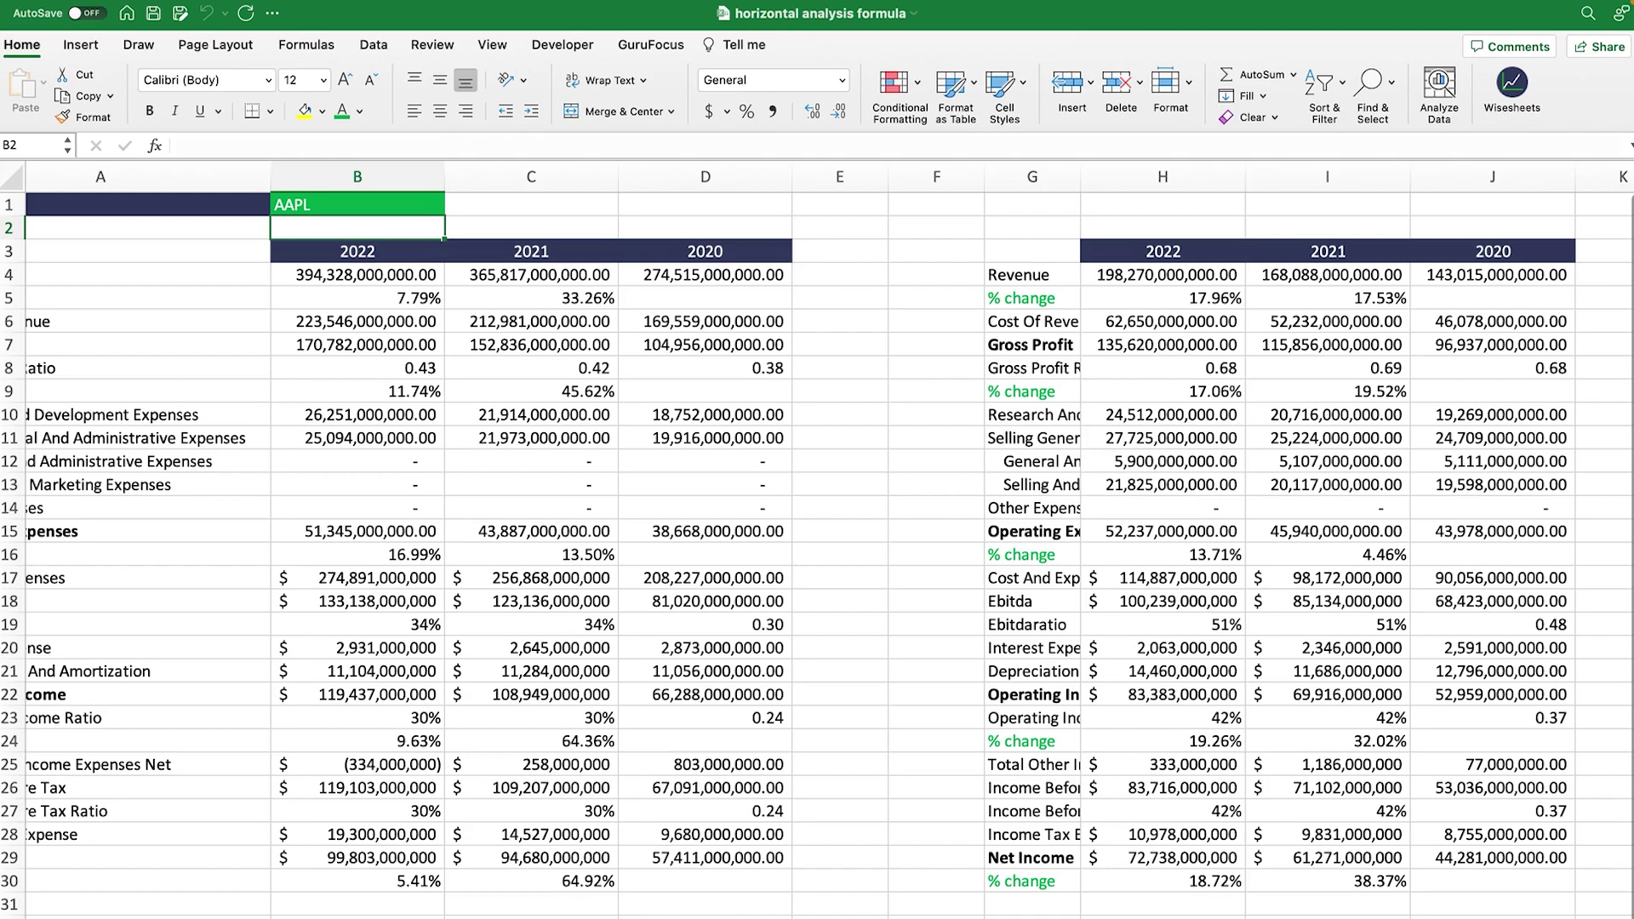
{"action": "scroll", "coordinate": [830, 541], "scroll_direction": "left", "scroll_amount": 3}
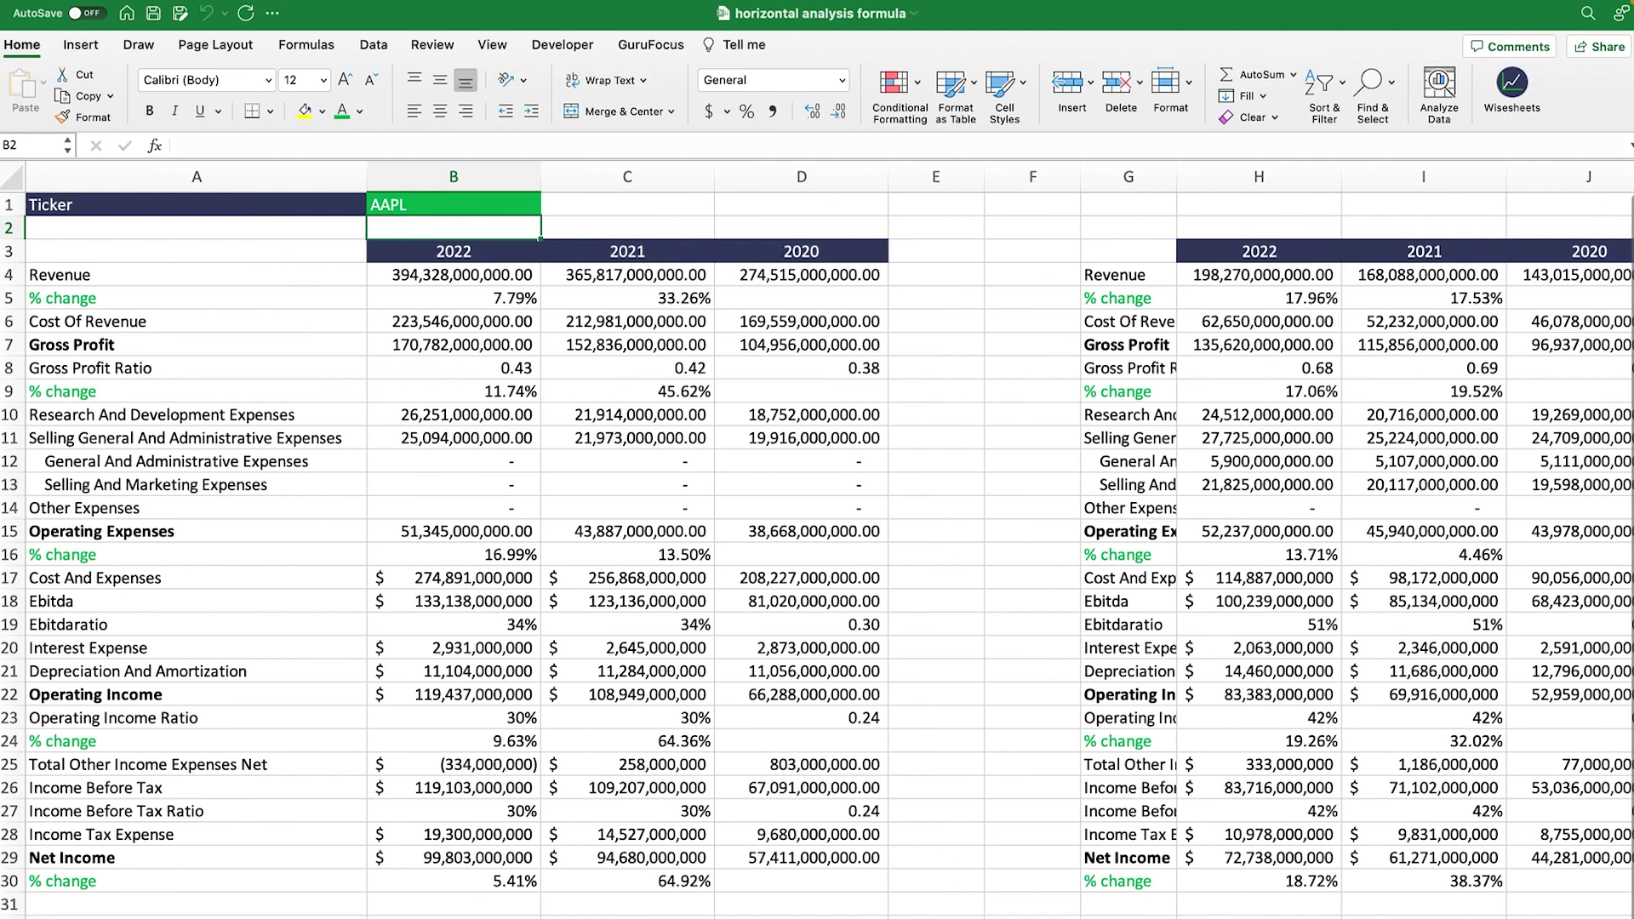
{"action": "left_click", "coordinate": [442, 207]}
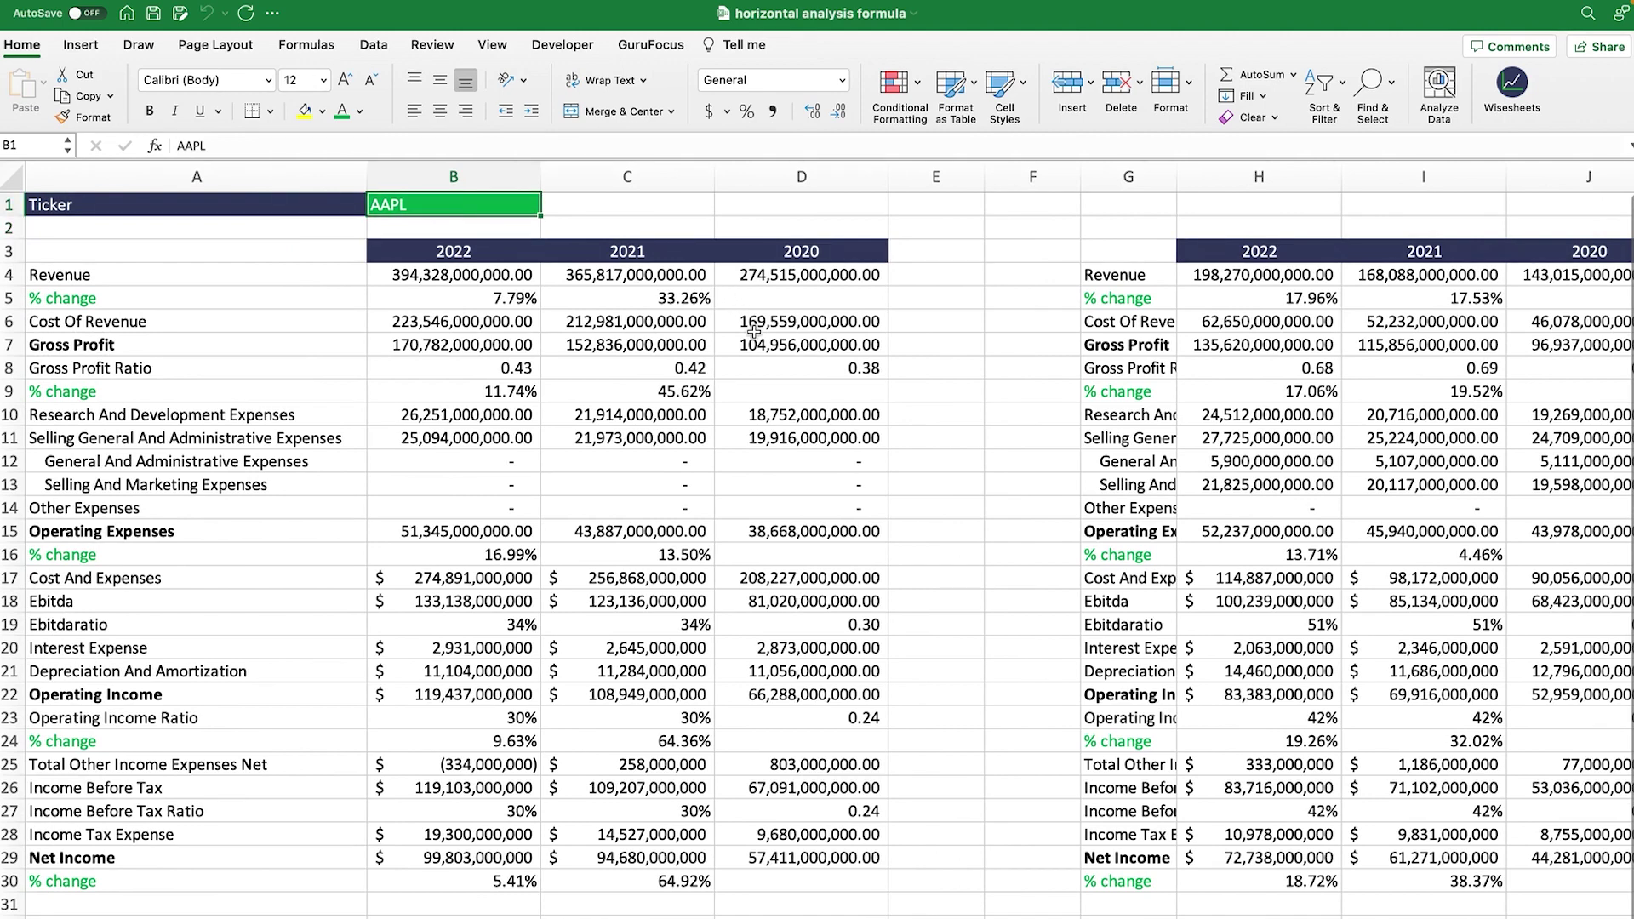